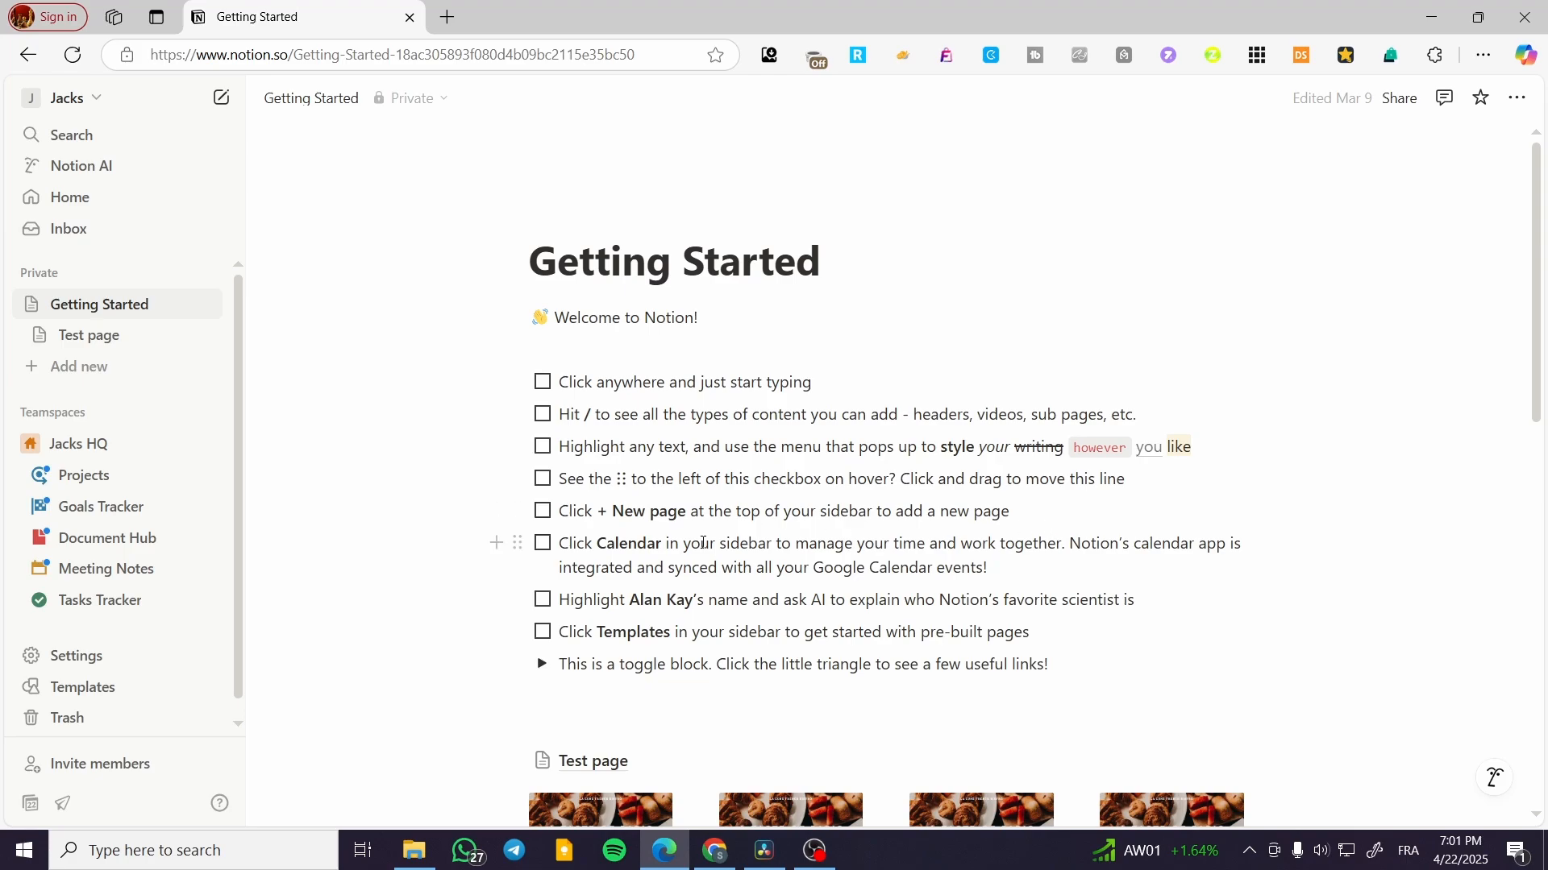
pyautogui.click(46, 418)
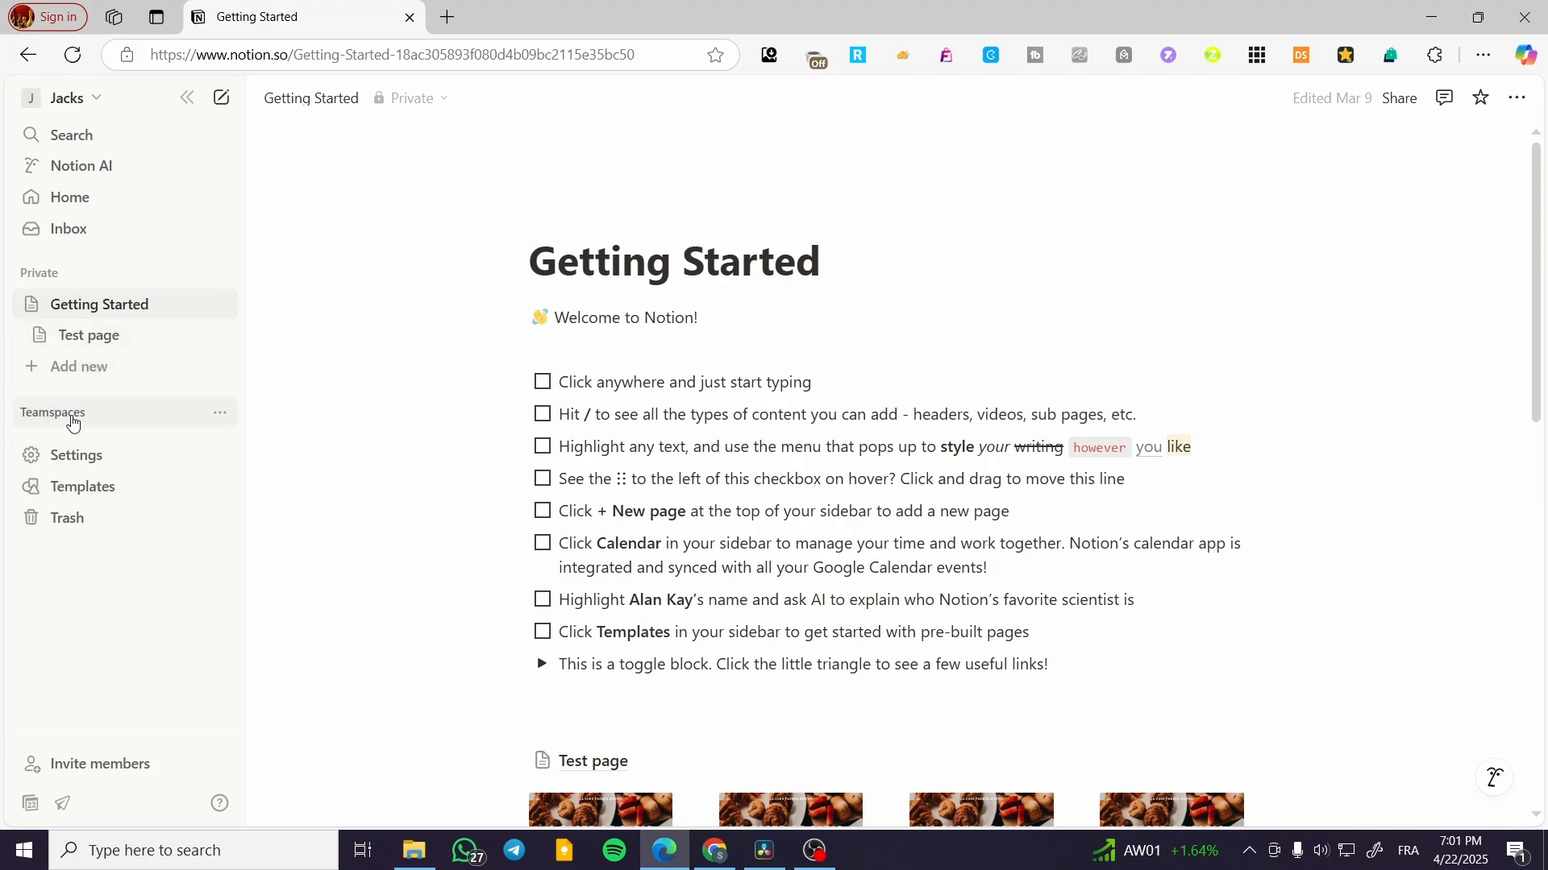
pyautogui.click(72, 419)
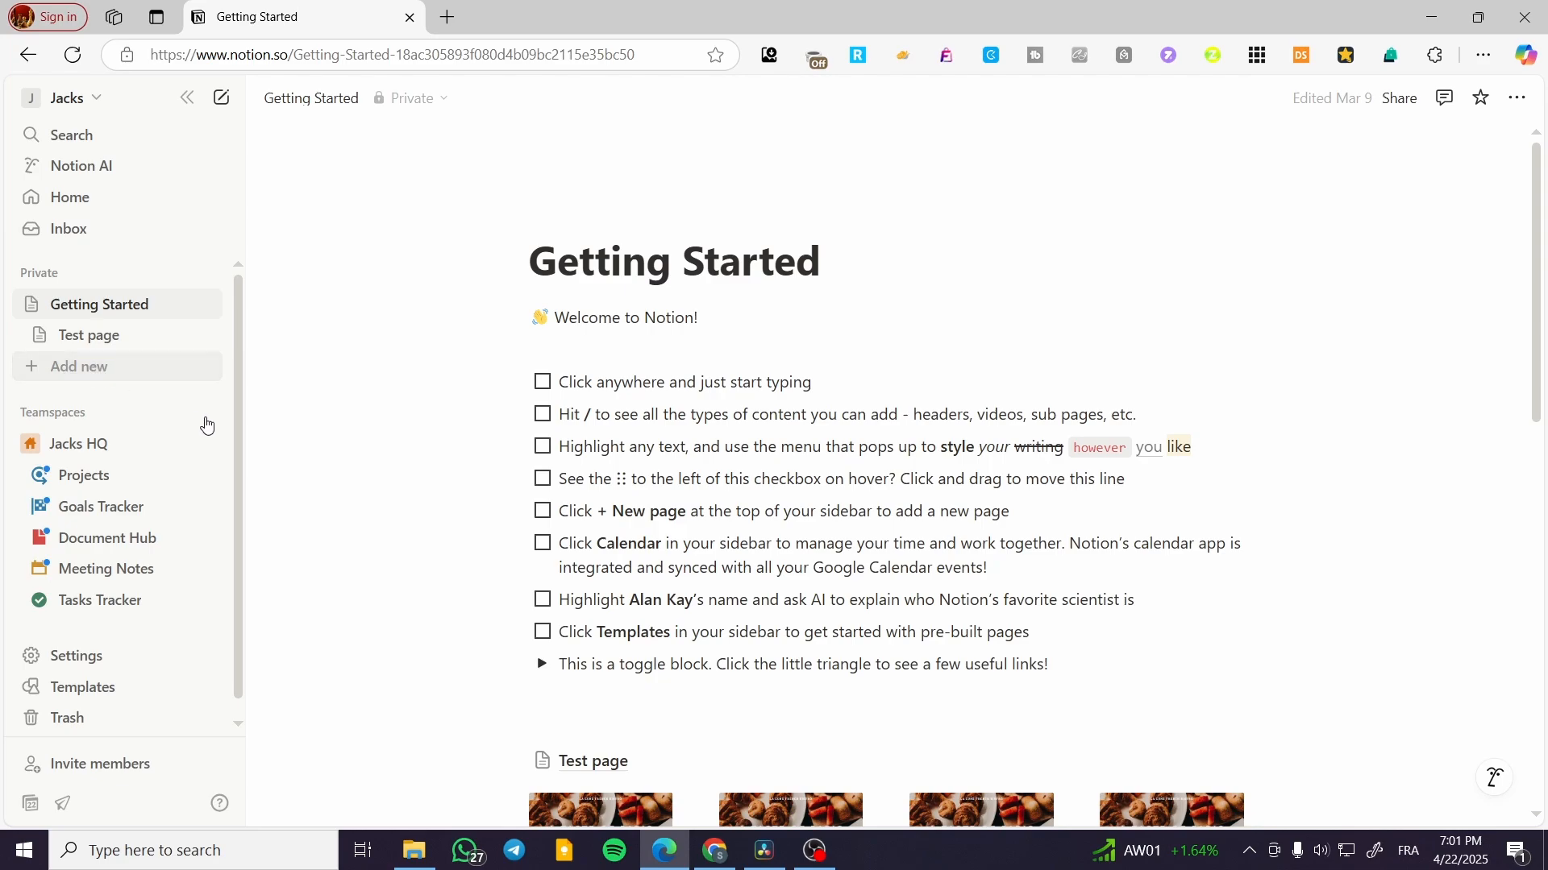
# Start adding a new page to the Private section and expand the suggested templates to show more templates
pyautogui.click(79, 367)
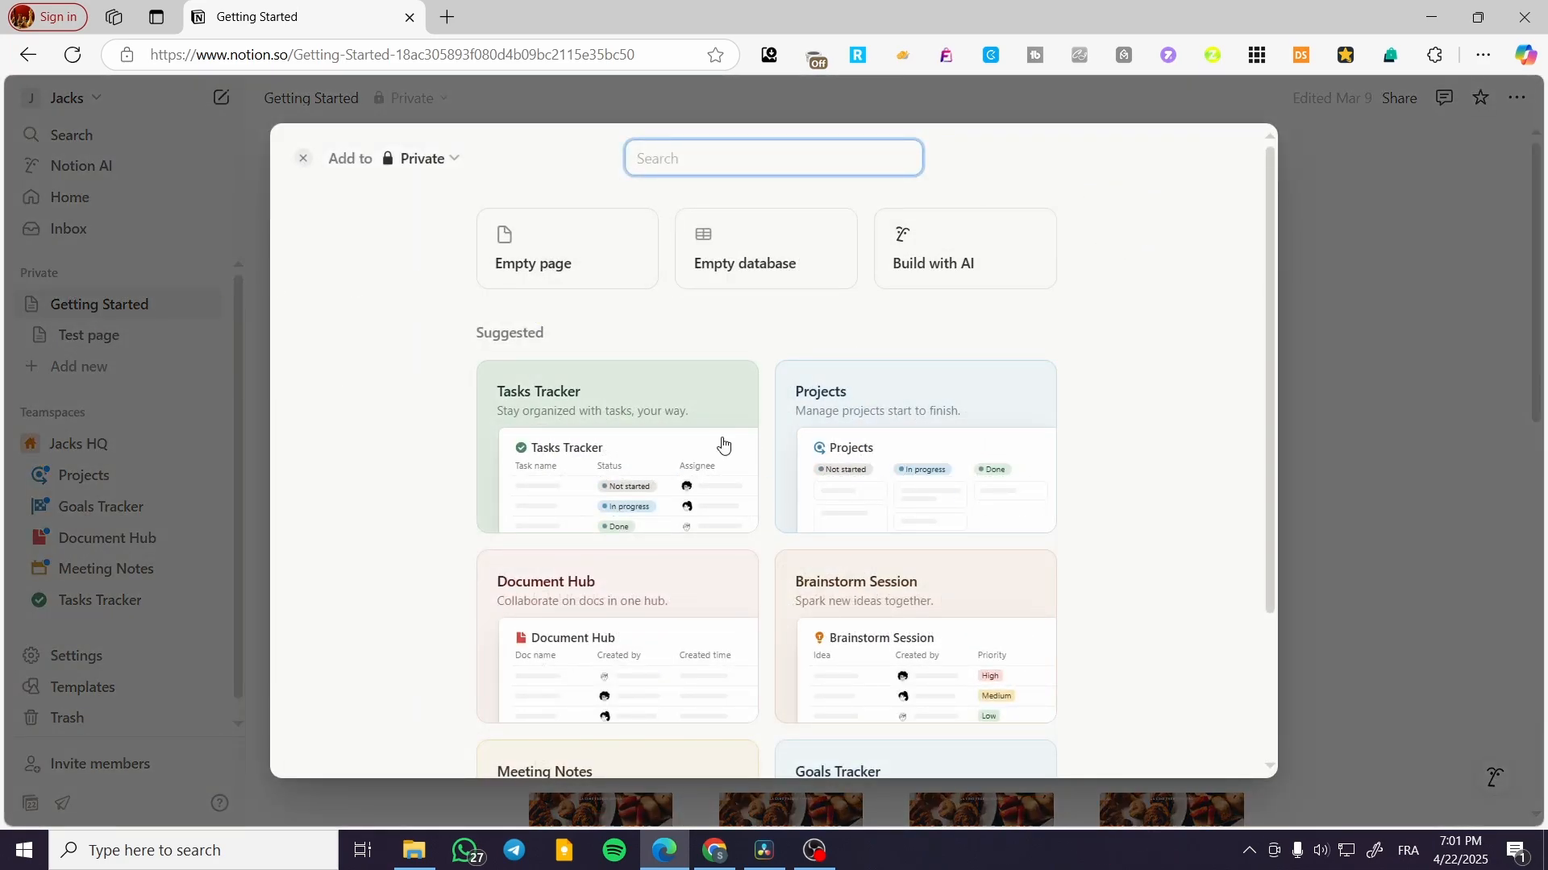
pyautogui.scroll(-3, 1043, 468)
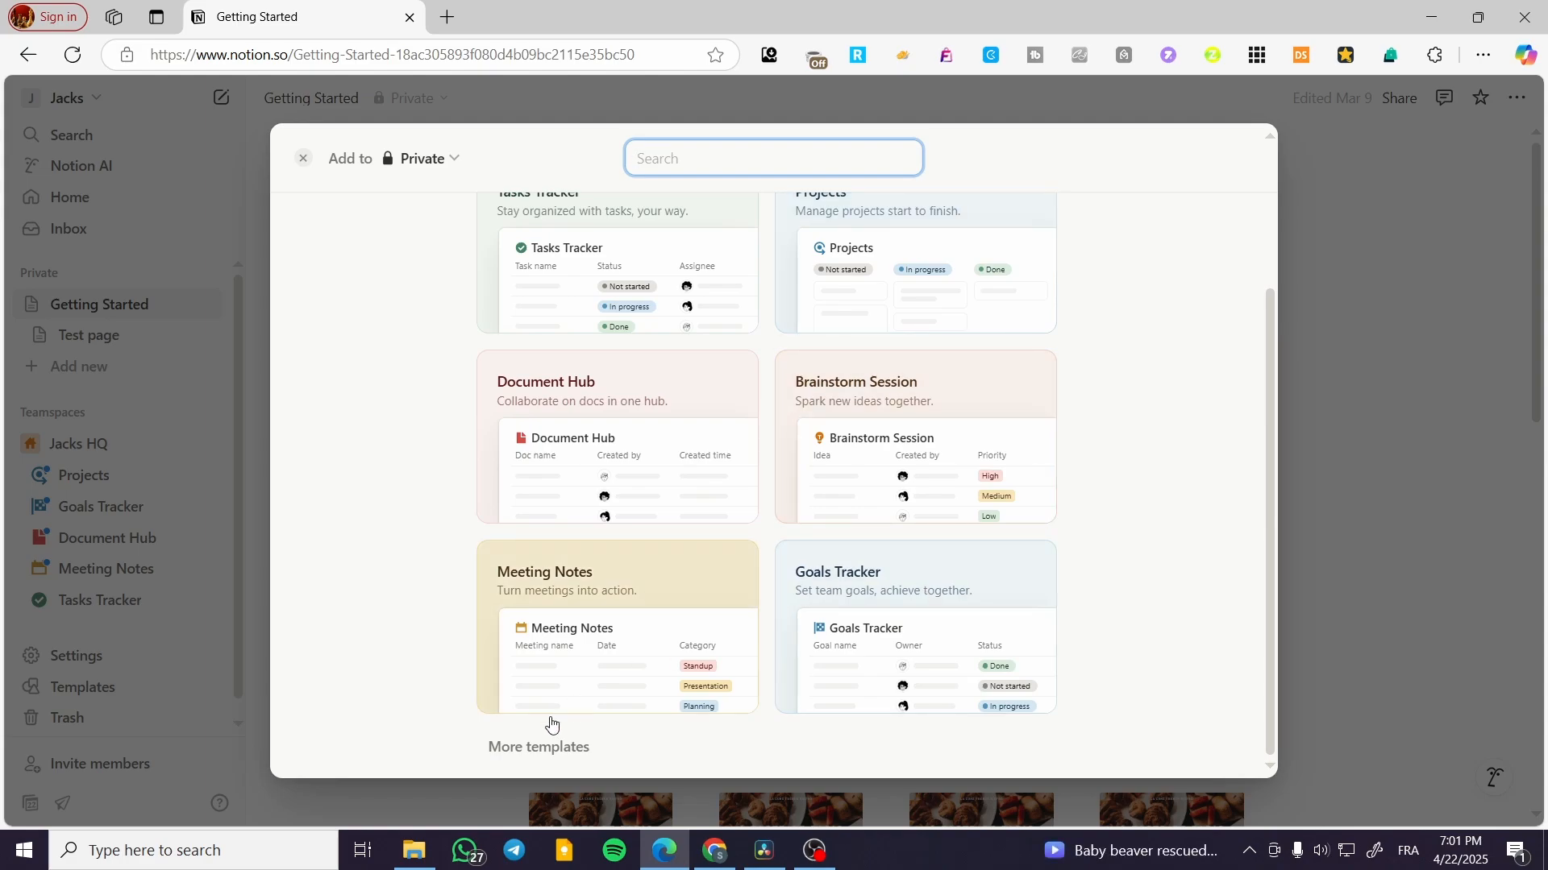
pyautogui.click(548, 745)
# Browse the full list of built-in templates and open the template Marketplace from it
pyautogui.scroll(-3, 954, 570)
pyautogui.scroll(-5, 1134, 557)
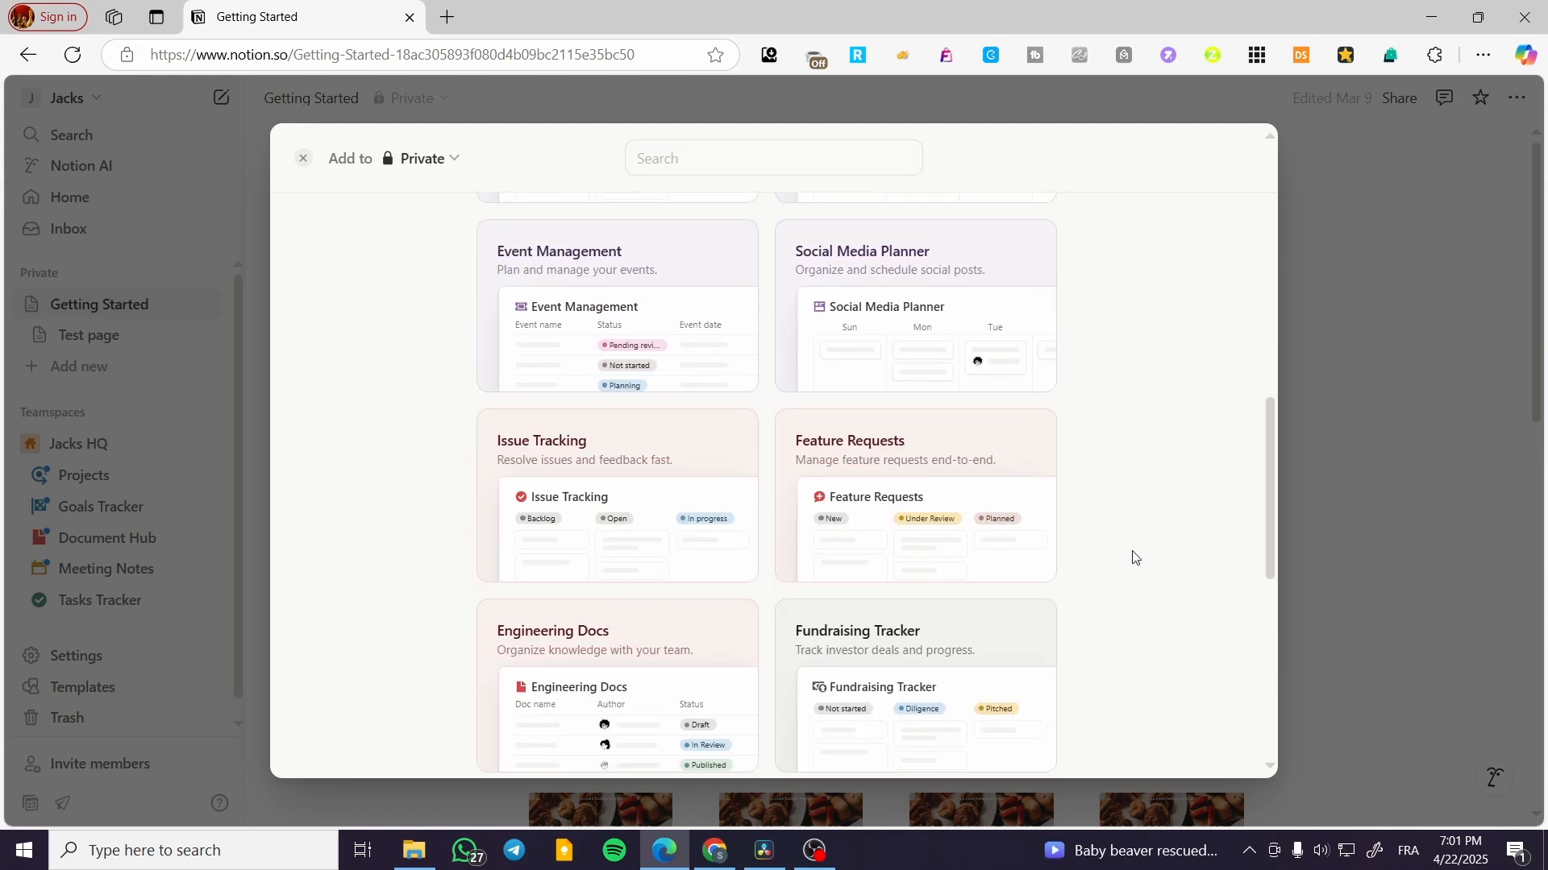
pyautogui.scroll(-5, 1134, 558)
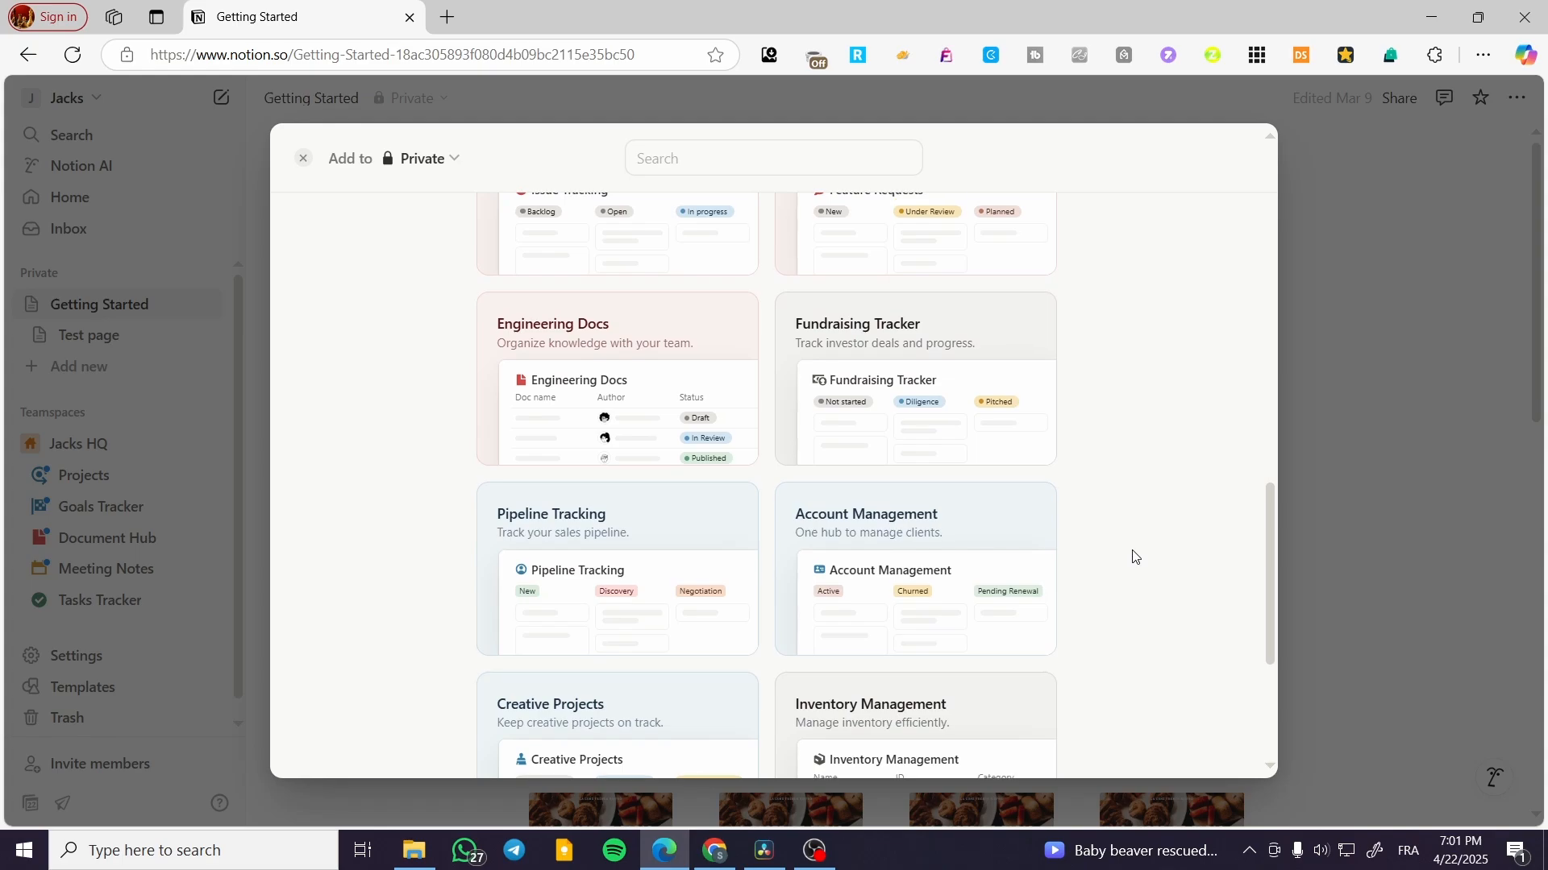
pyautogui.scroll(-3, 1134, 558)
pyautogui.scroll(-1, 1144, 484)
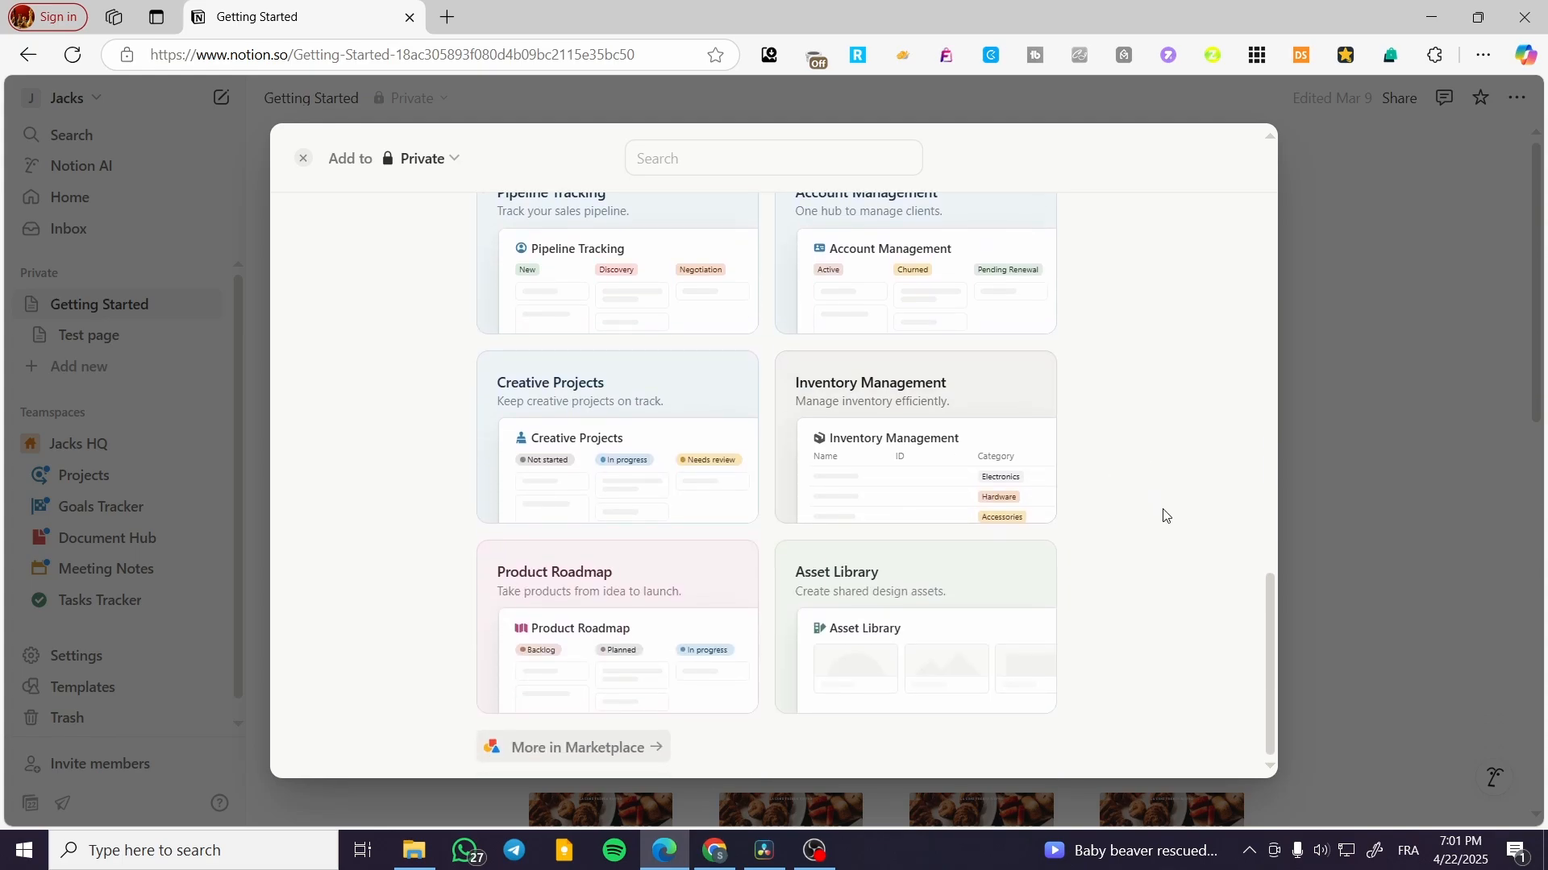
pyautogui.scroll(20, 1139, 625)
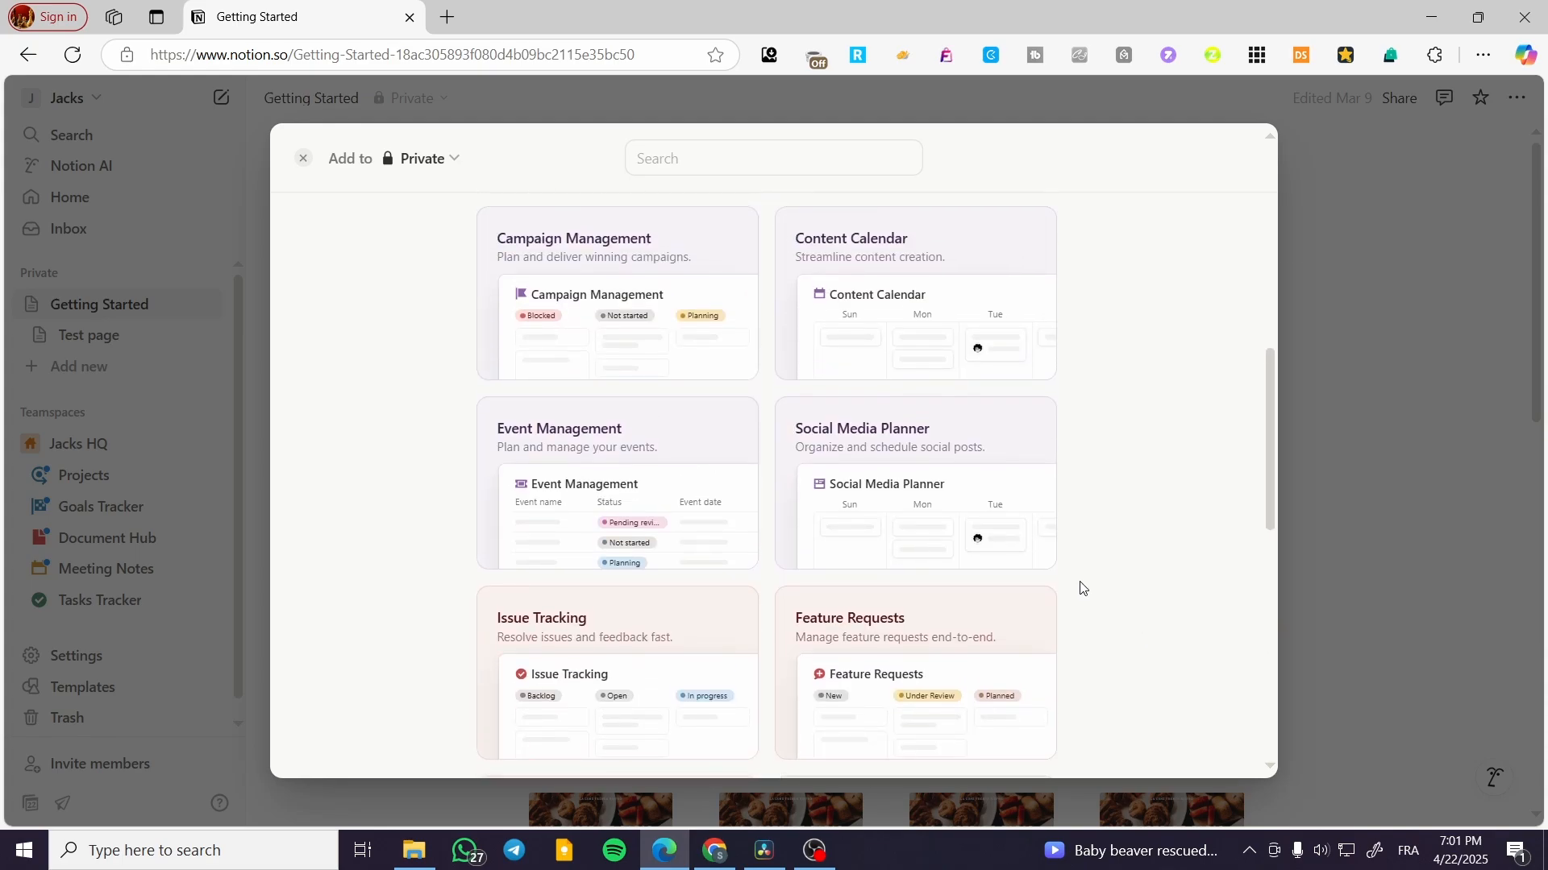
pyautogui.scroll(-6, 838, 476)
pyautogui.scroll(-10, 839, 476)
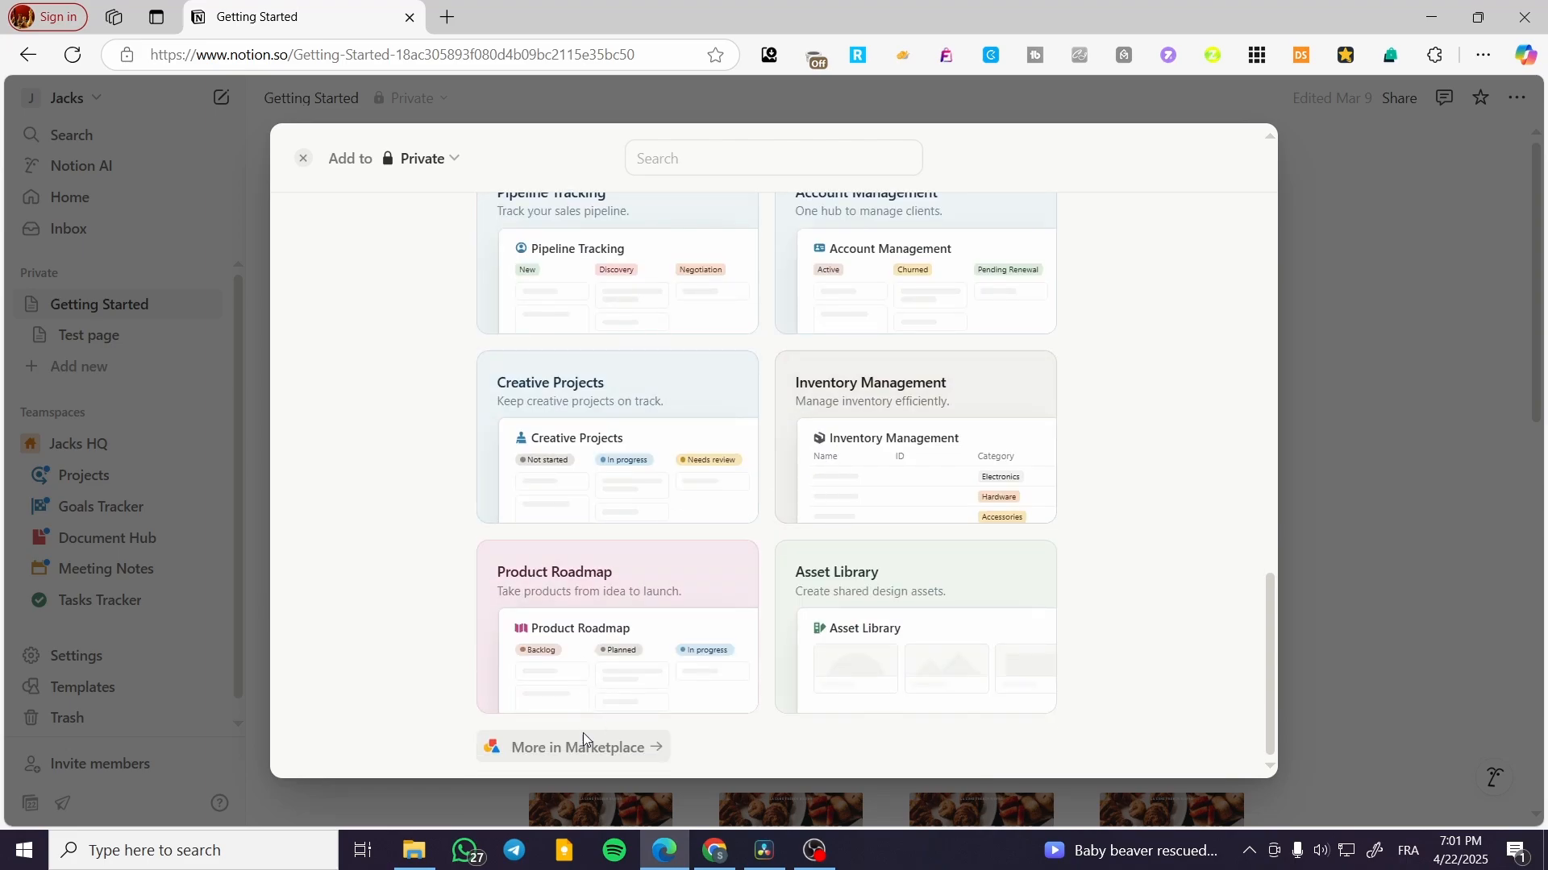
pyautogui.click(583, 735)
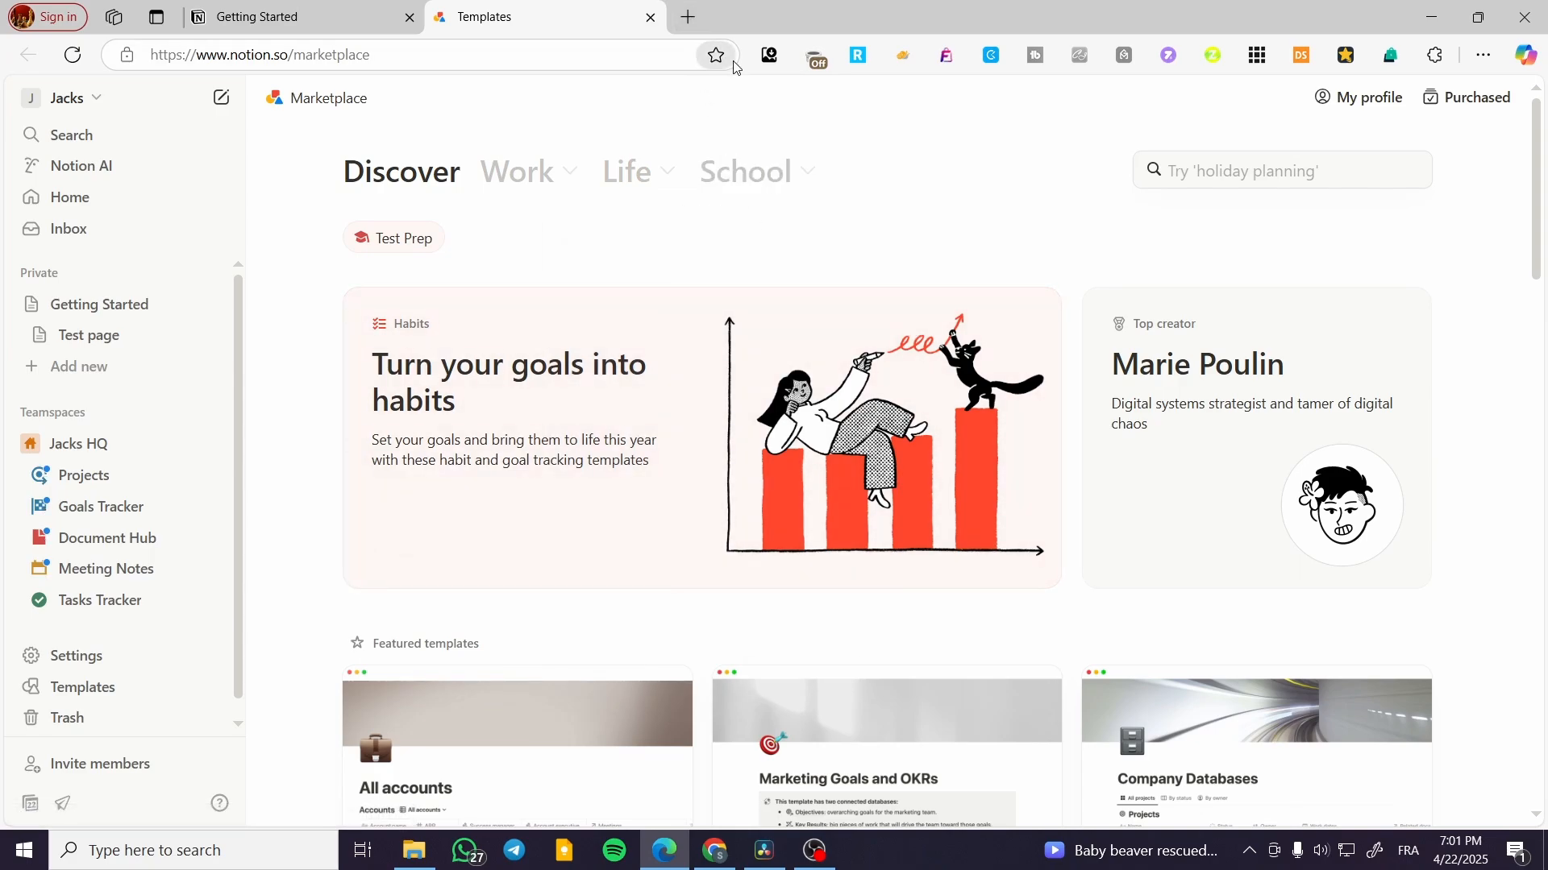
# Search the Marketplace for "budget" and open the NoFi - Personal Finance and Budgeting template
pyautogui.click(383, 8)
pyautogui.click(525, 13)
pyautogui.click(1245, 178)
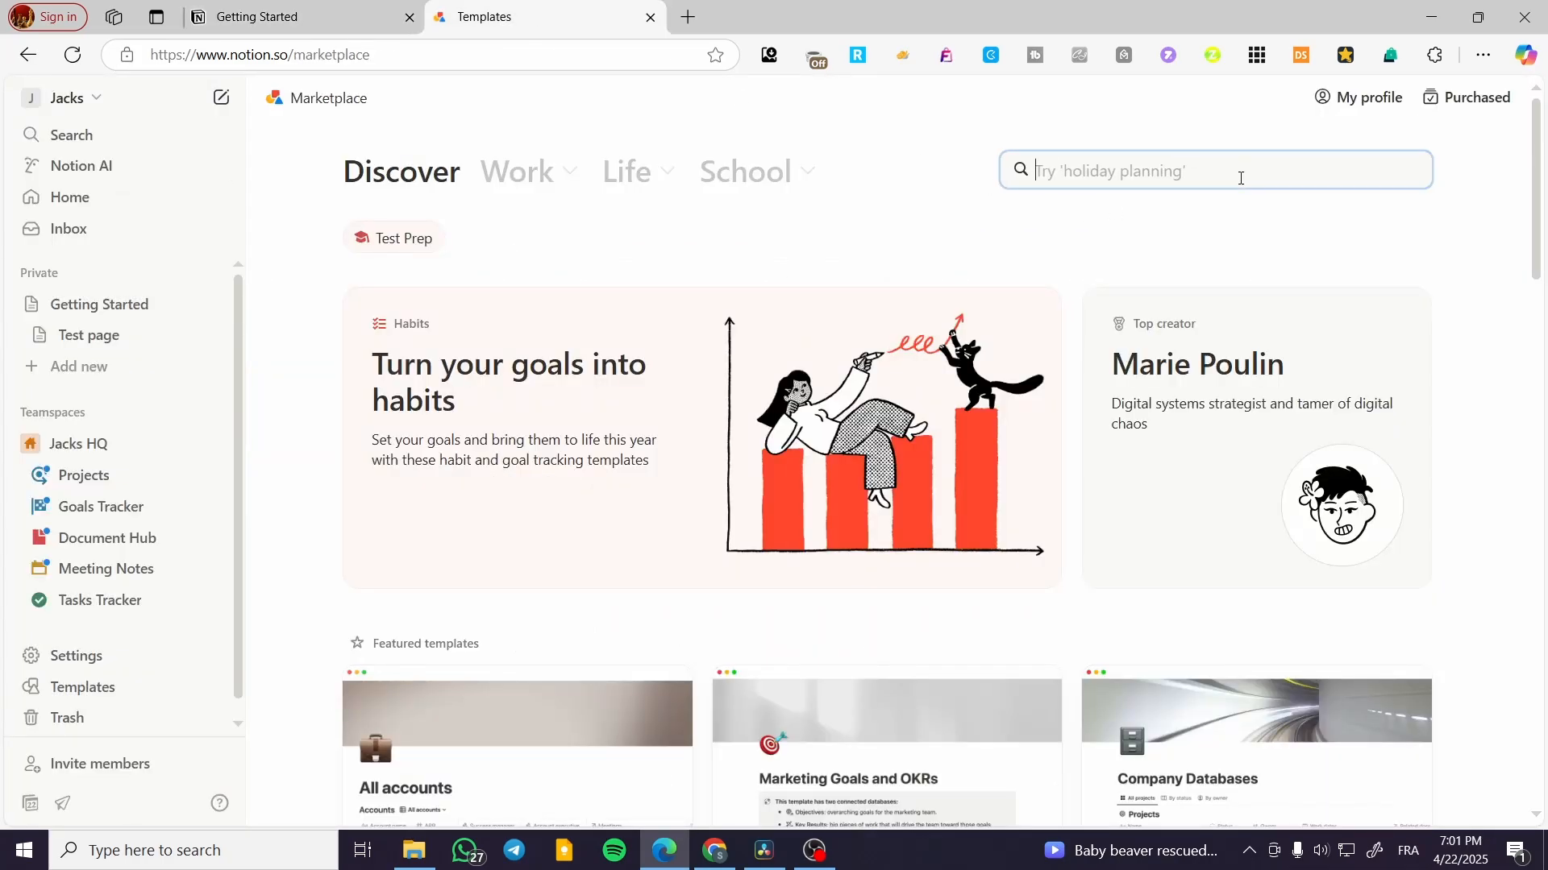
pyautogui.write('budget')
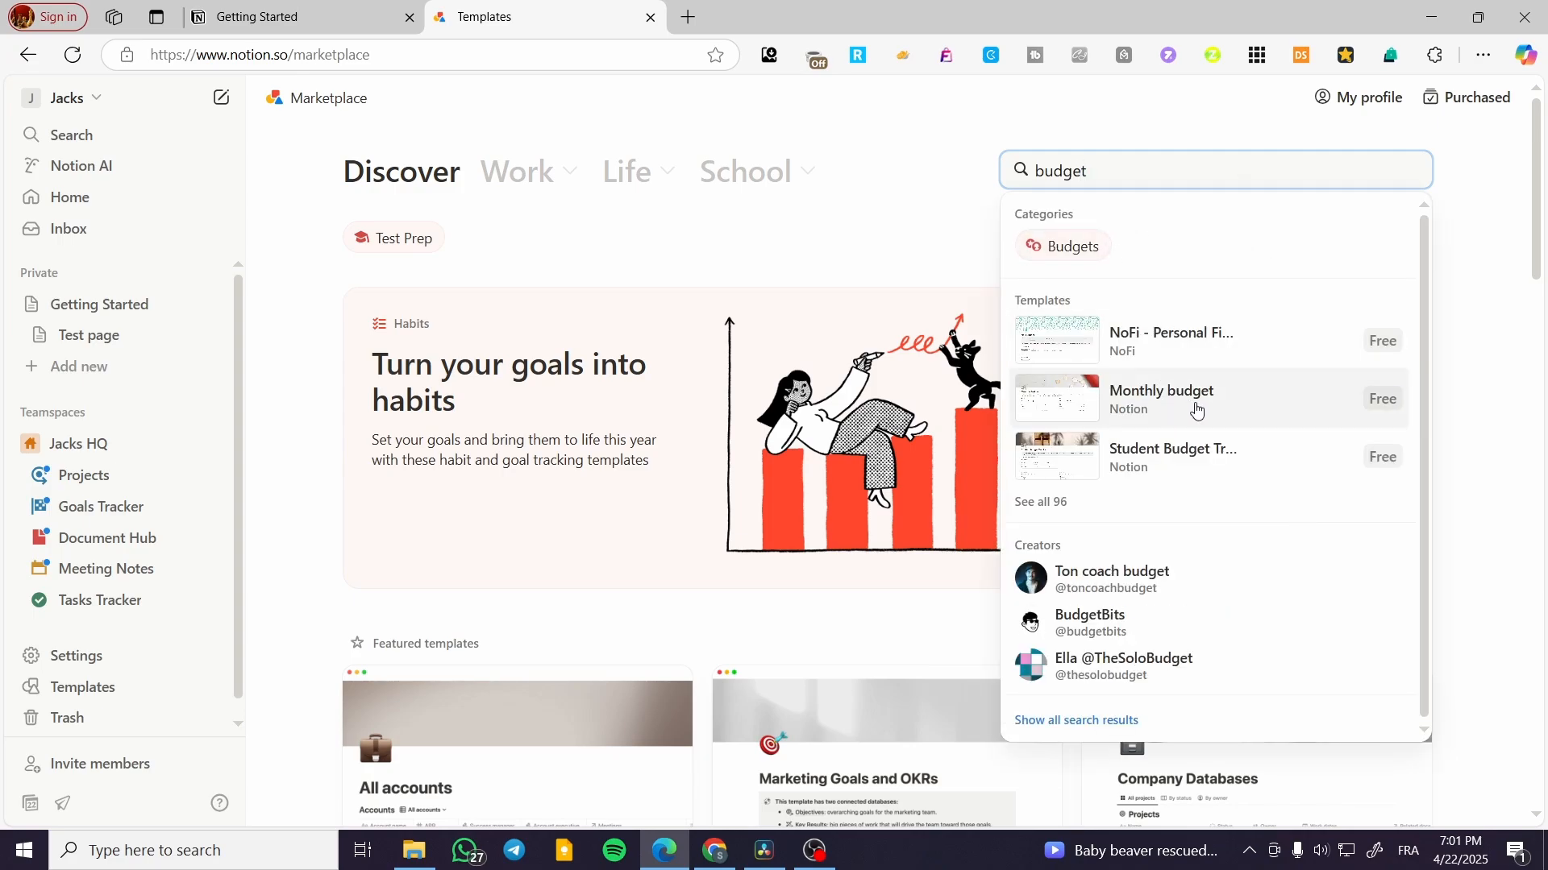
pyautogui.click(1204, 348)
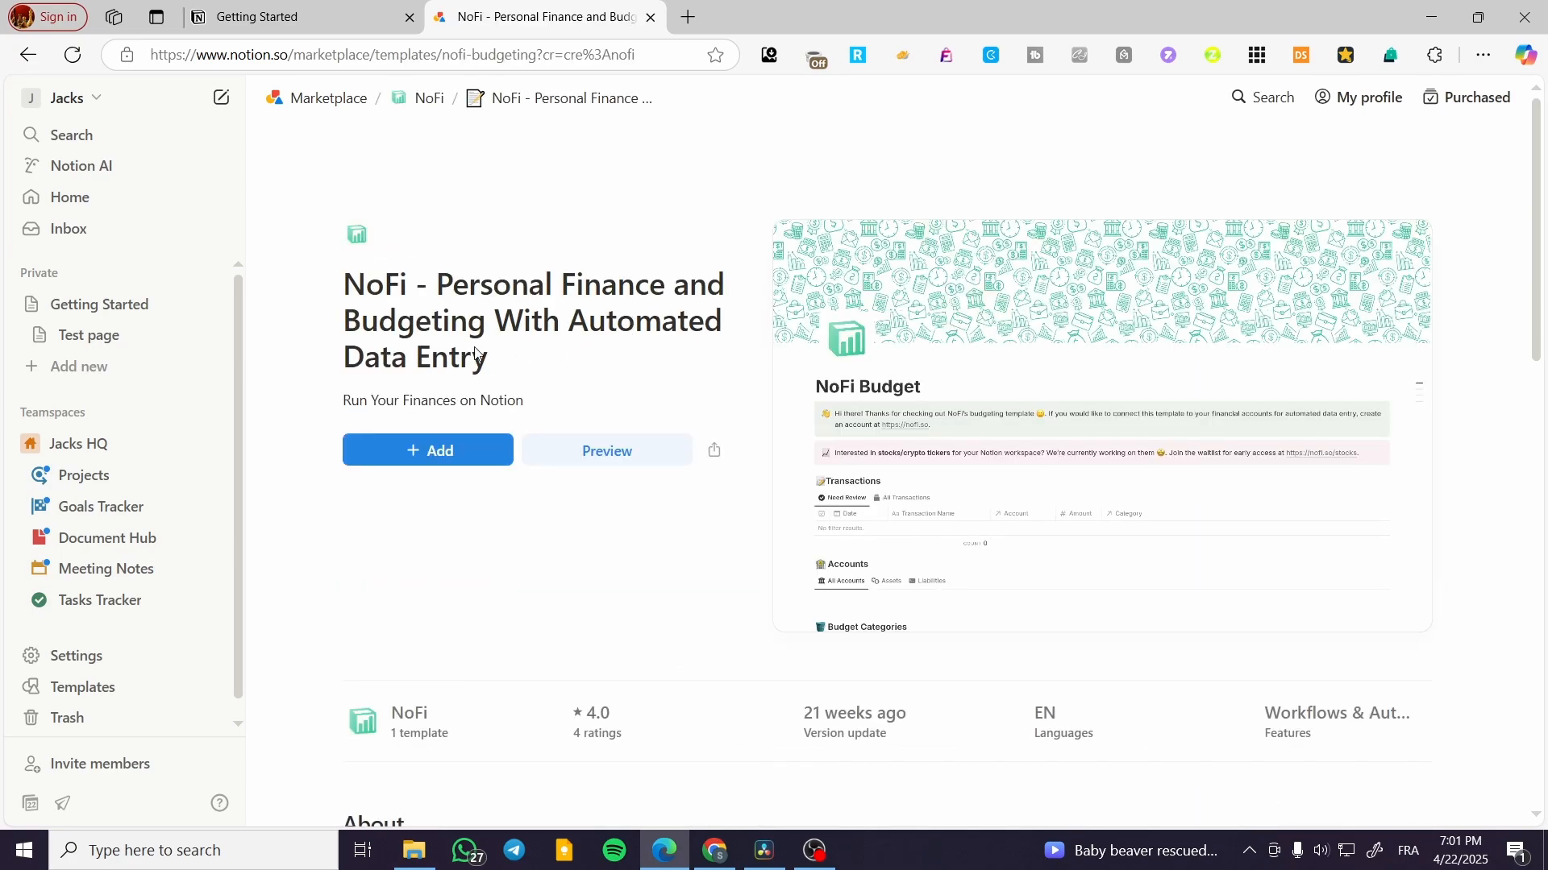
# Review the NoFi template's details and add the template to the Private section
pyautogui.scroll(-2, 996, 485)
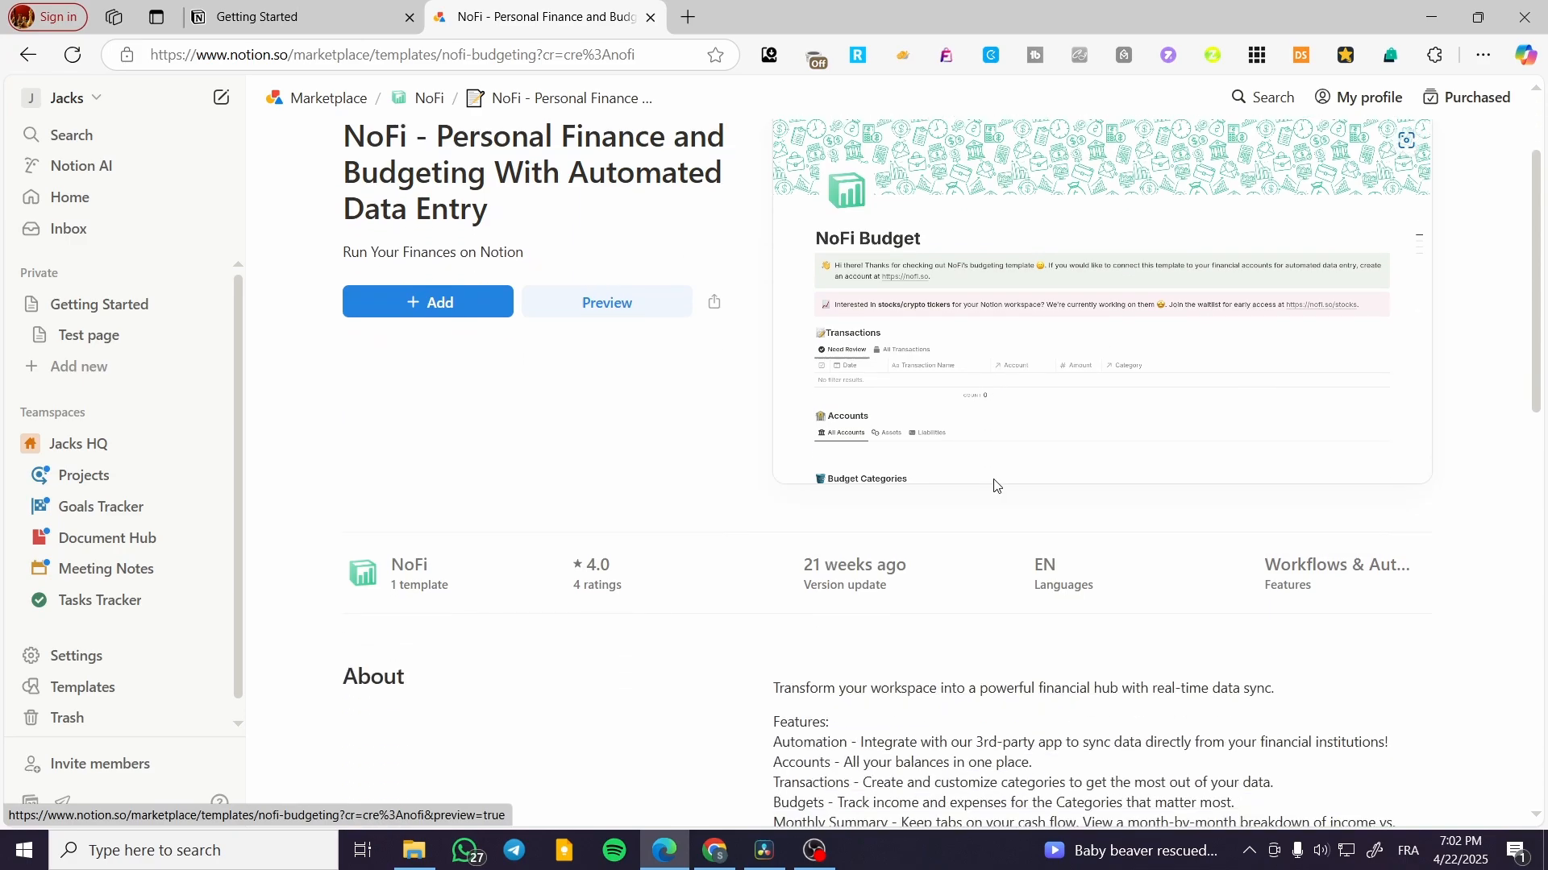
pyautogui.scroll(-2, 996, 485)
pyautogui.scroll(4, 1018, 449)
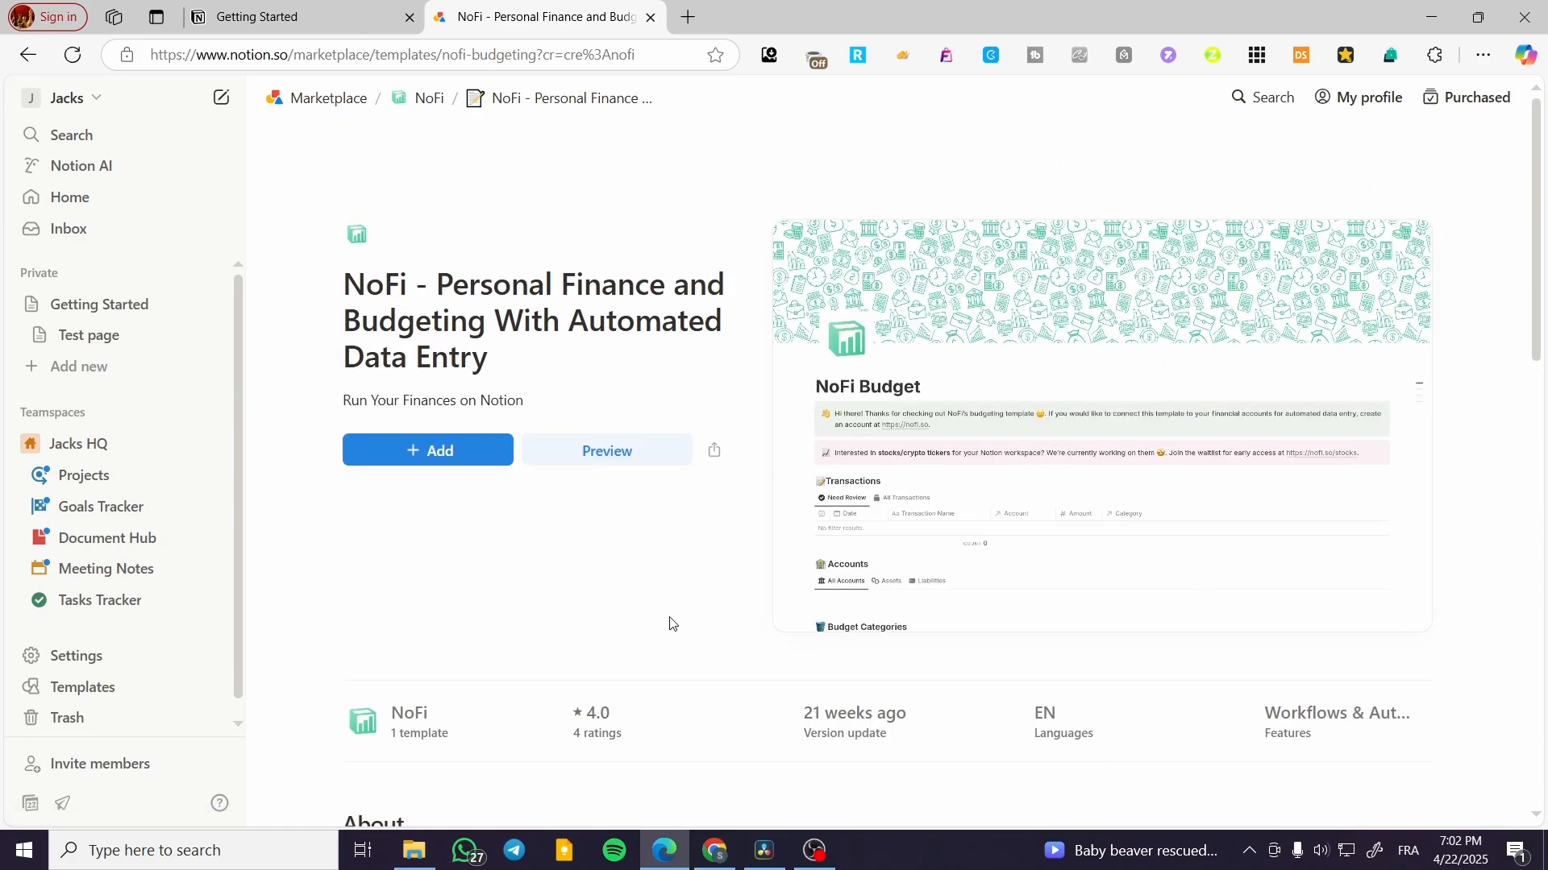
pyautogui.click(457, 446)
pyautogui.click(454, 529)
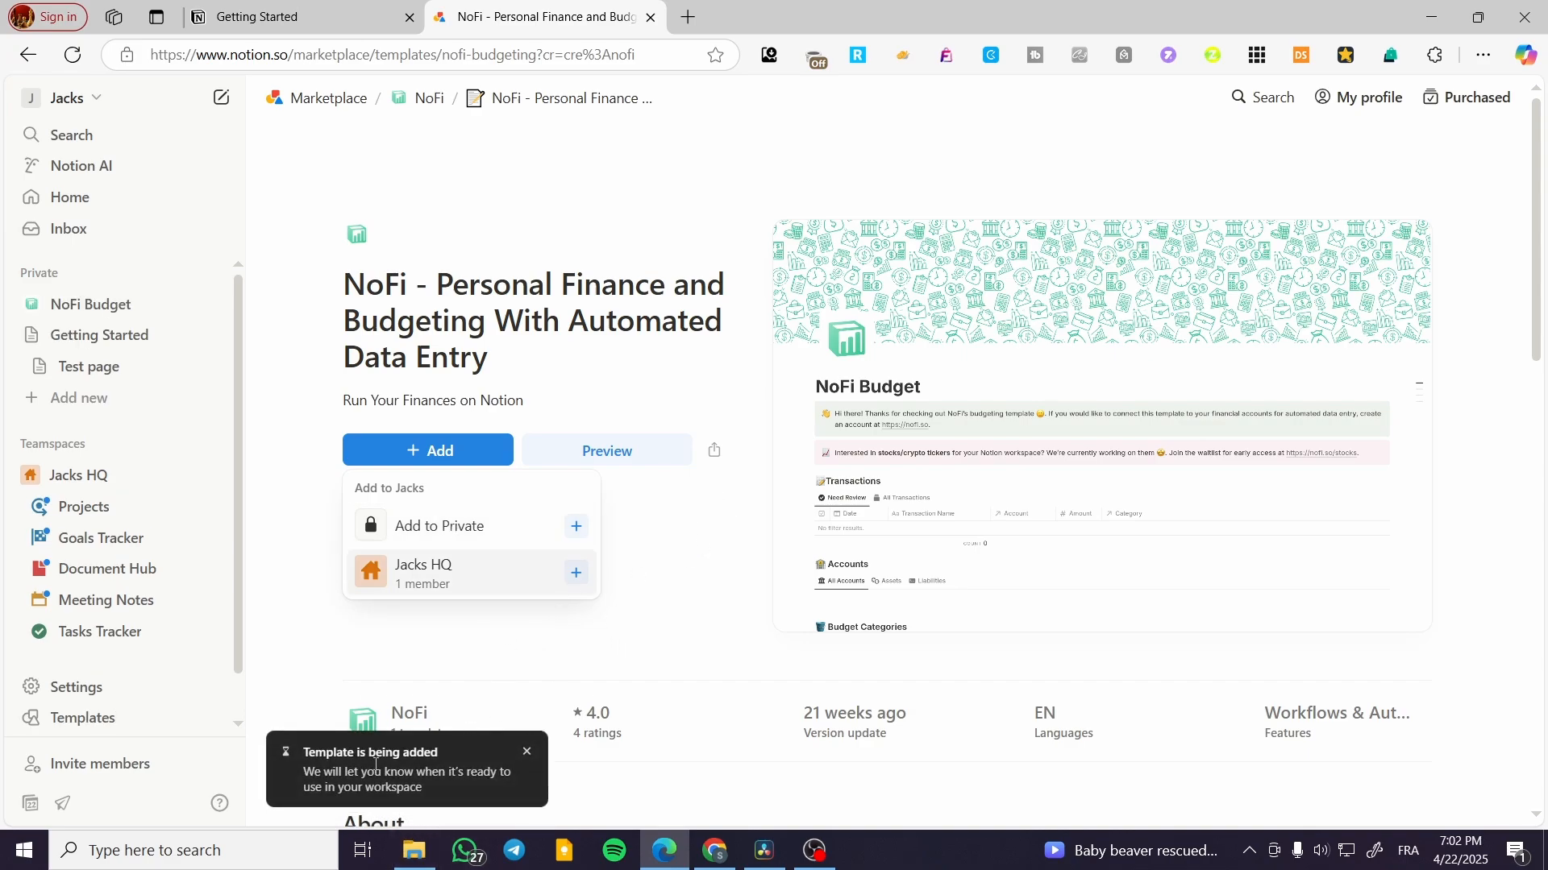
# Open the added NoFi Budget page and look through its Transactions, Accounts, Budget Categories and Monthly Summaries sections
pyautogui.click(72, 305)
pyautogui.click(528, 689)
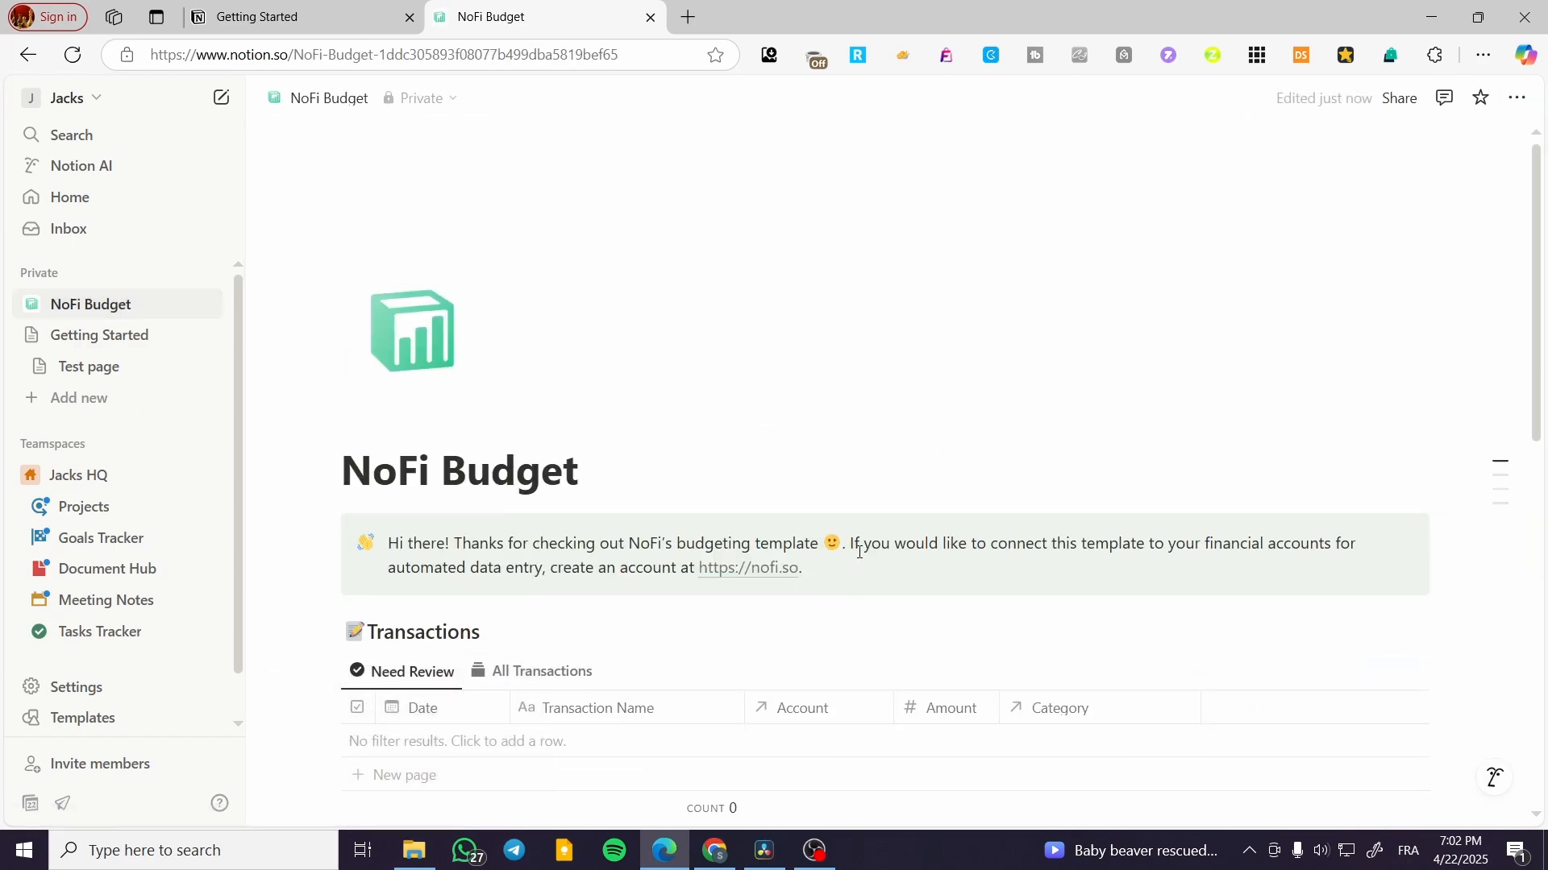
pyautogui.scroll(-3, 826, 535)
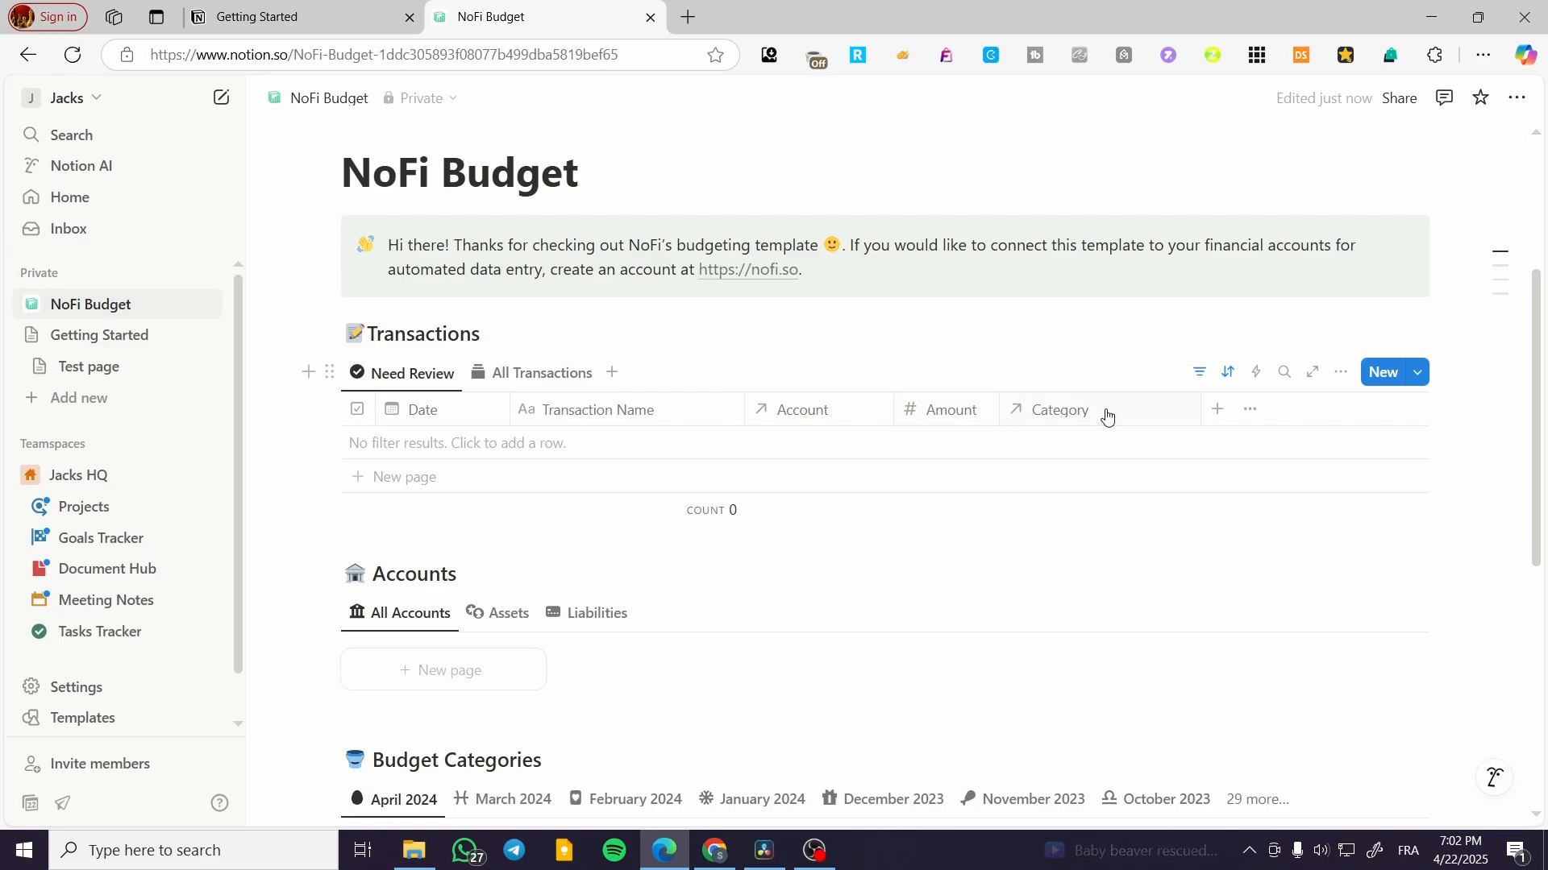
pyautogui.scroll(-2, 1068, 418)
pyautogui.scroll(-1, 1068, 418)
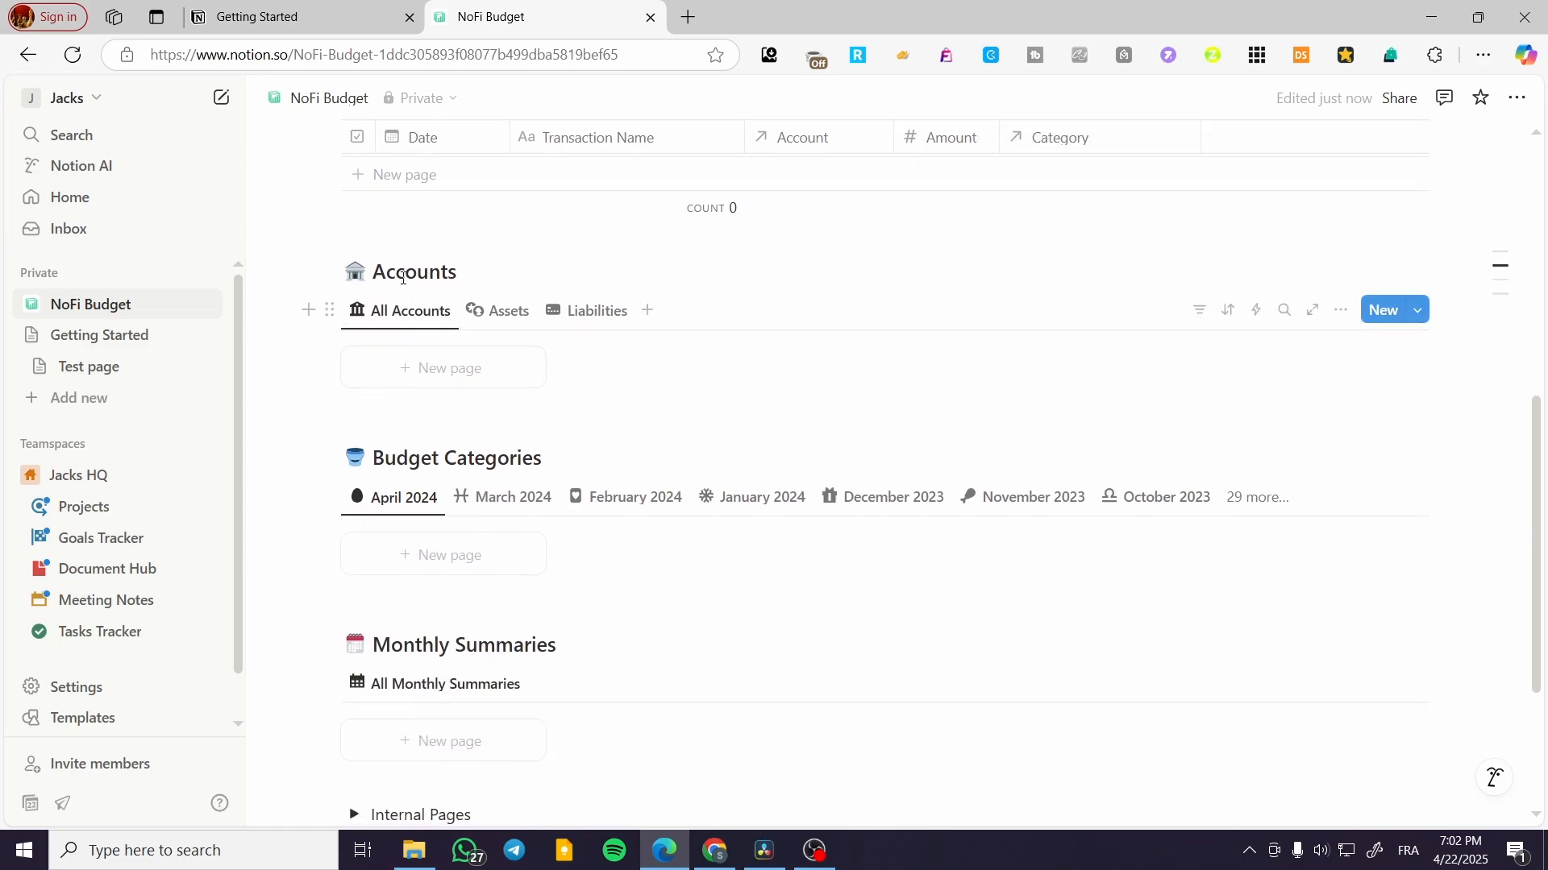
pyautogui.scroll(-3, 654, 461)
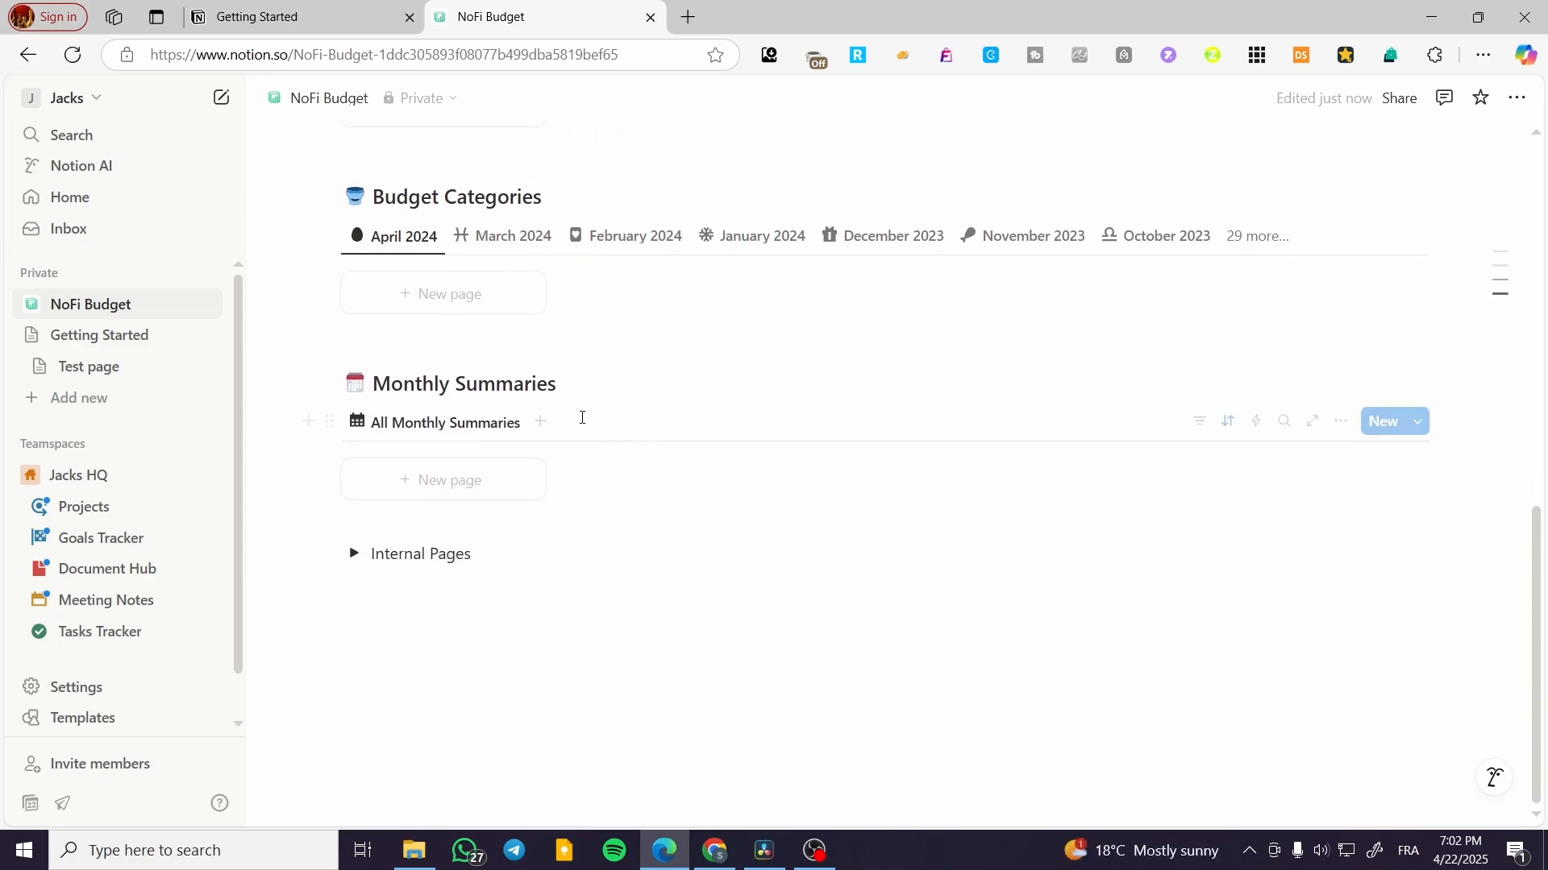
# Create a new category page under April 2024 in Budget Categories, review its properties and close it
pyautogui.click(464, 298)
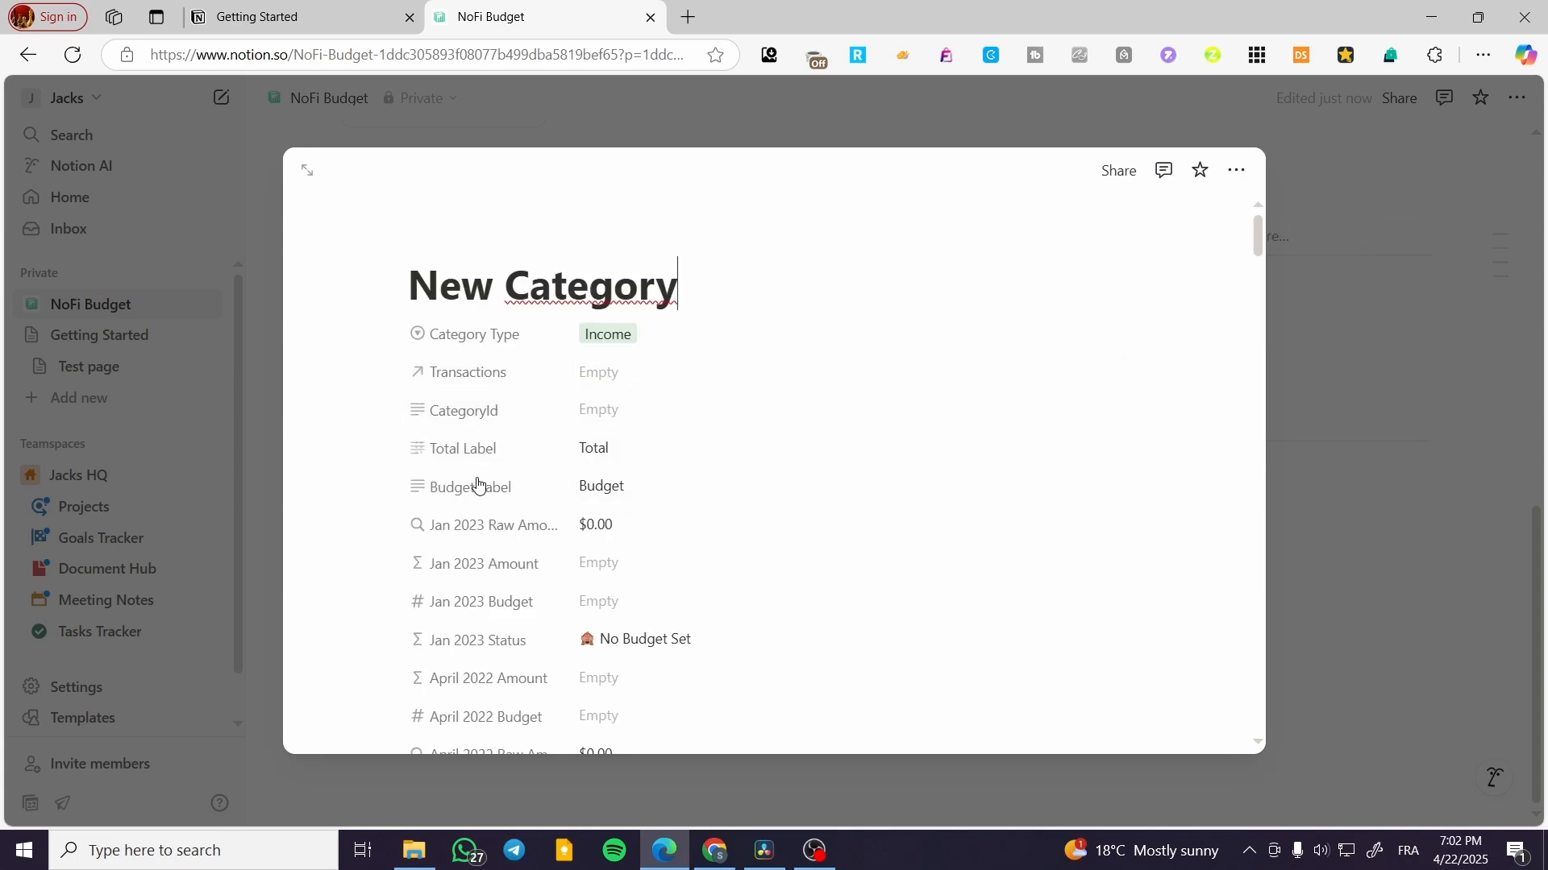
pyautogui.scroll(-1, 552, 541)
pyautogui.scroll(-10, 552, 542)
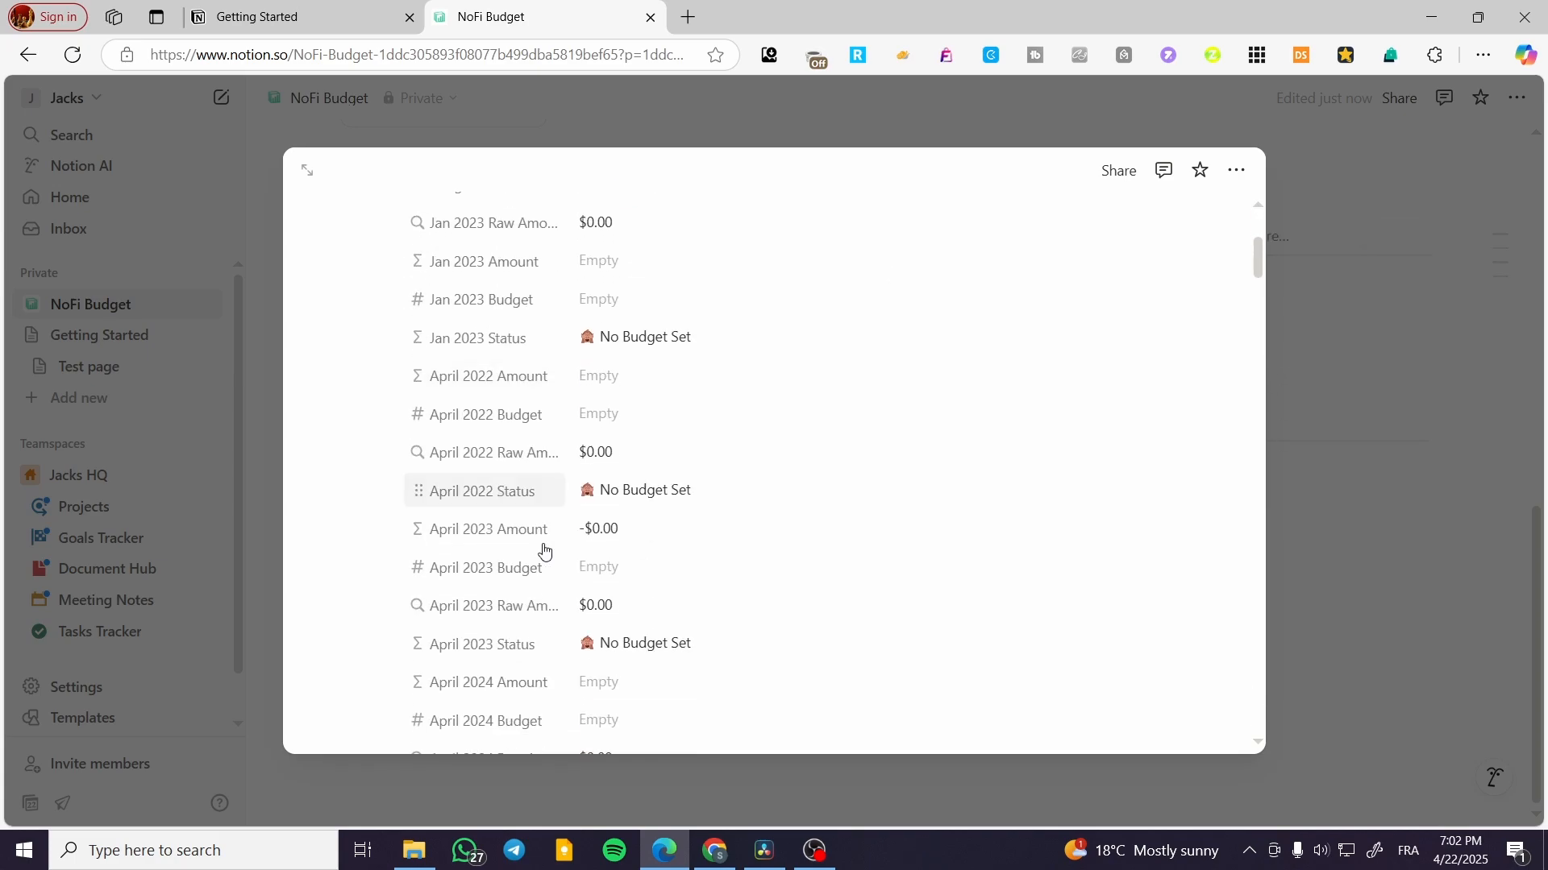
pyautogui.click(1423, 528)
pyautogui.scroll(10, 601, 509)
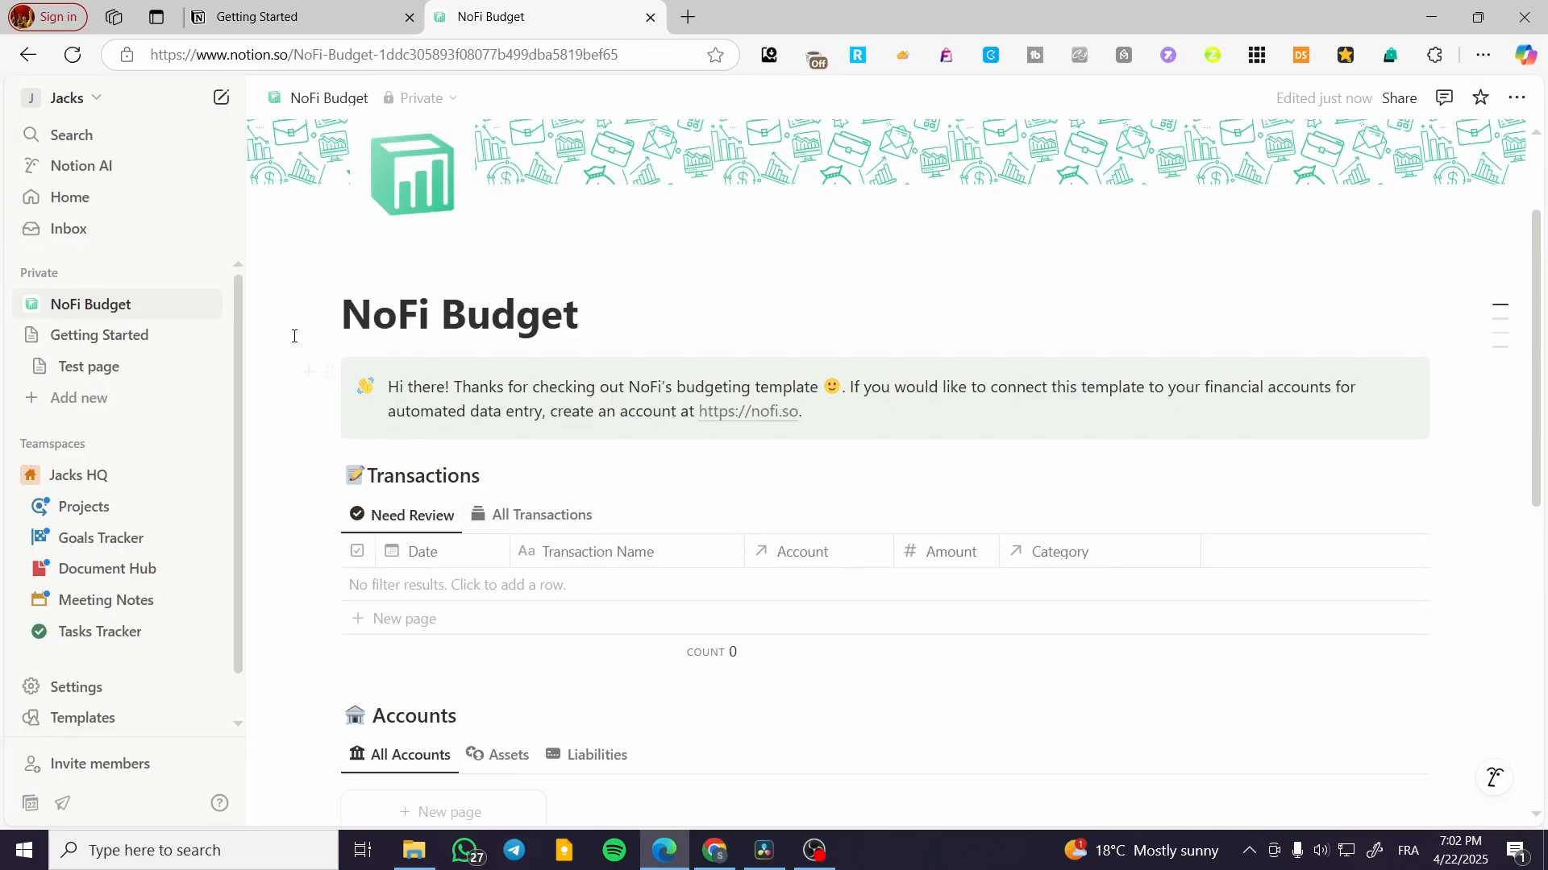
# Return from the NoFi Budget page to the Marketplace's Discover page
pyautogui.click(266, 16)
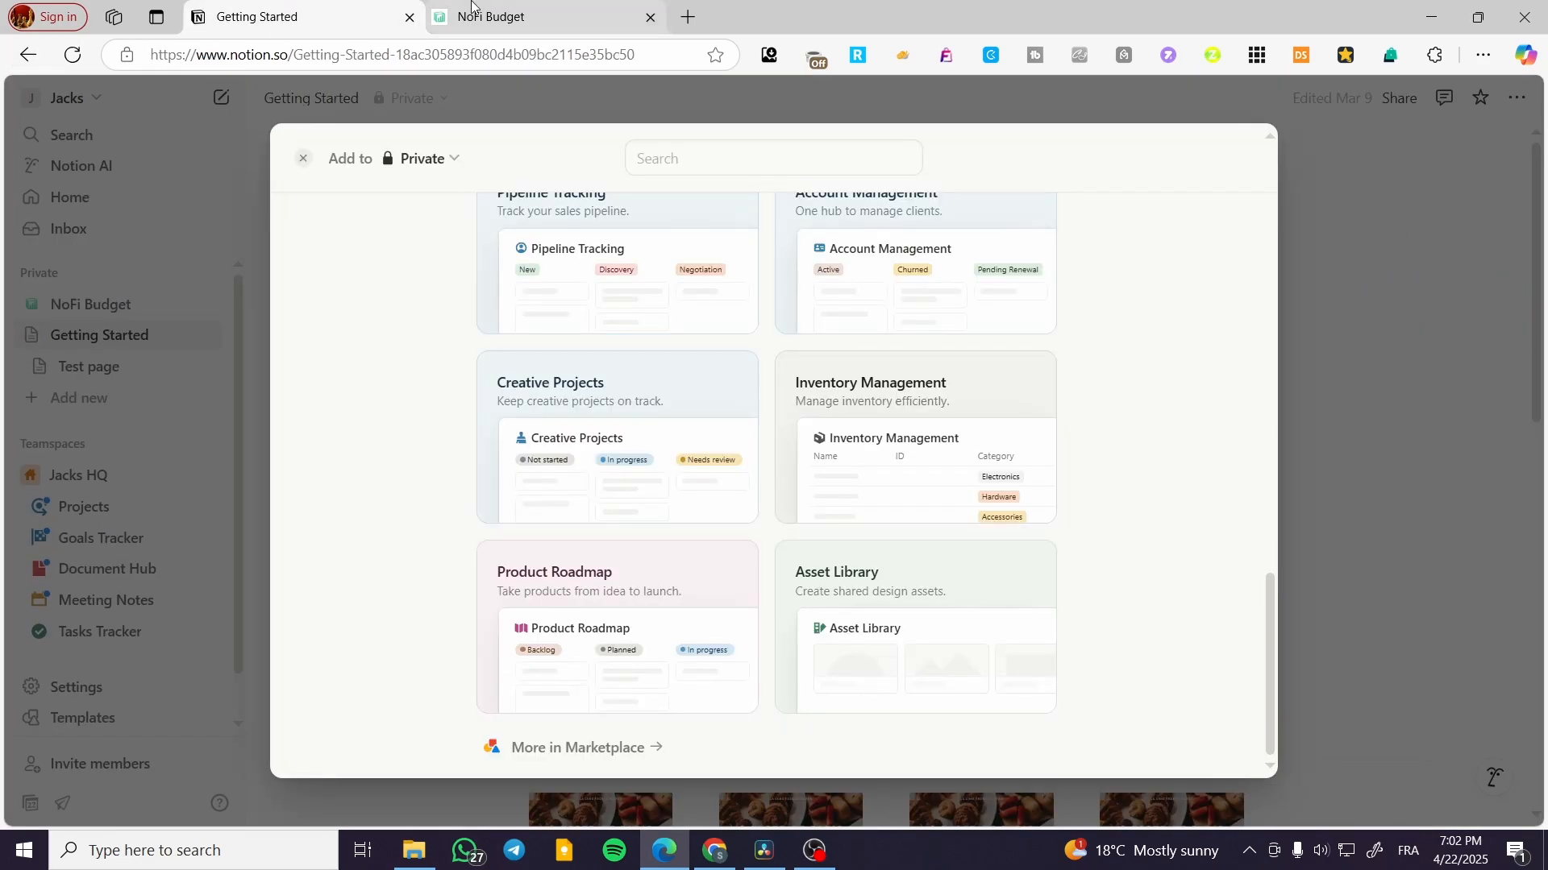
pyautogui.click(543, 11)
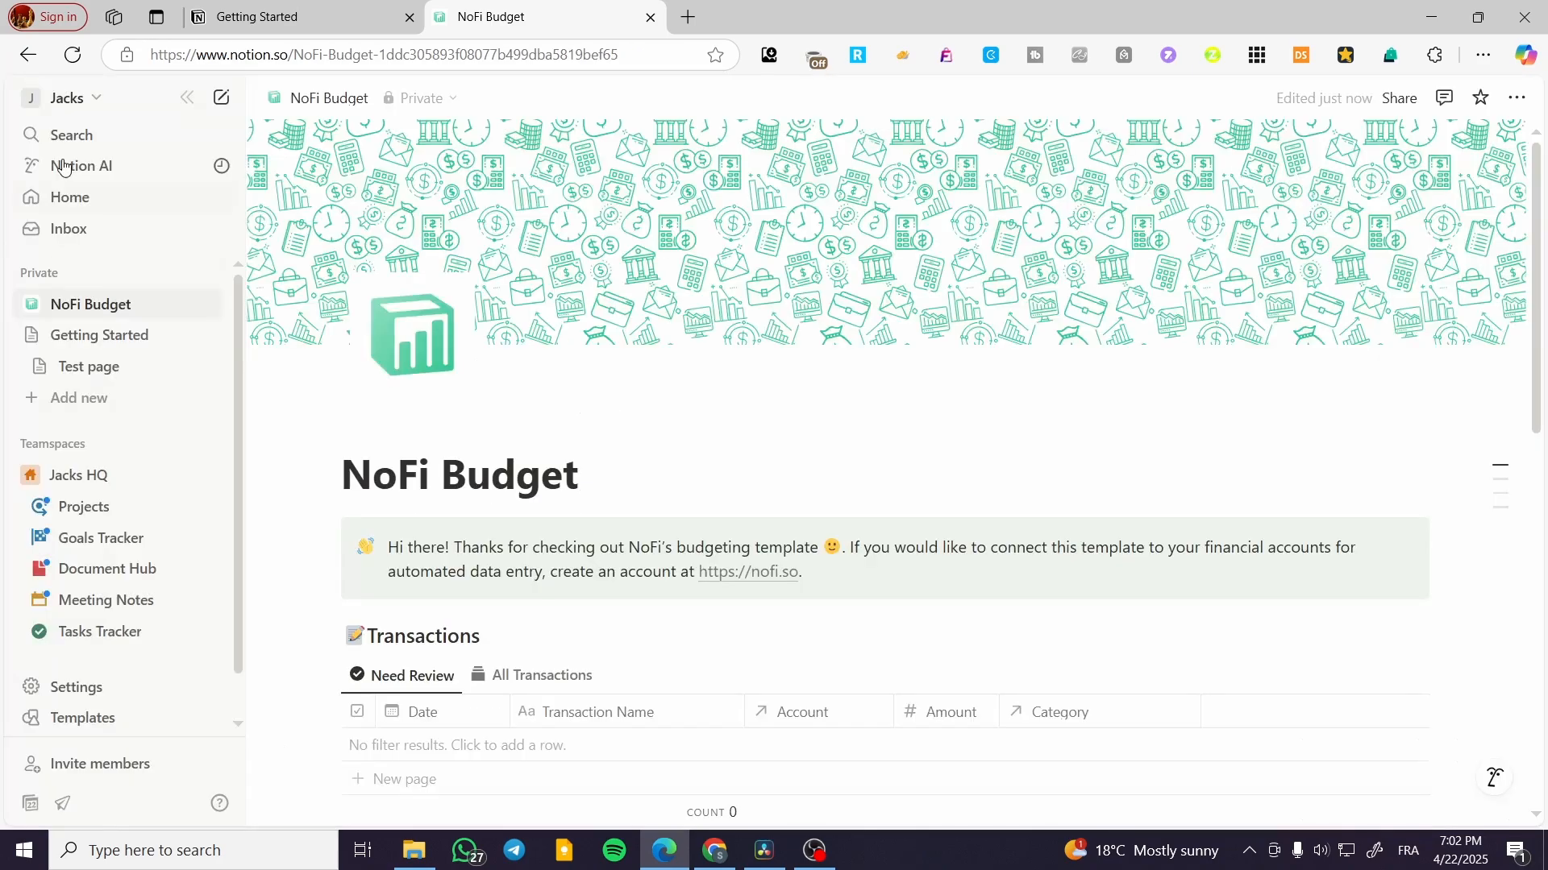
pyautogui.click(29, 56)
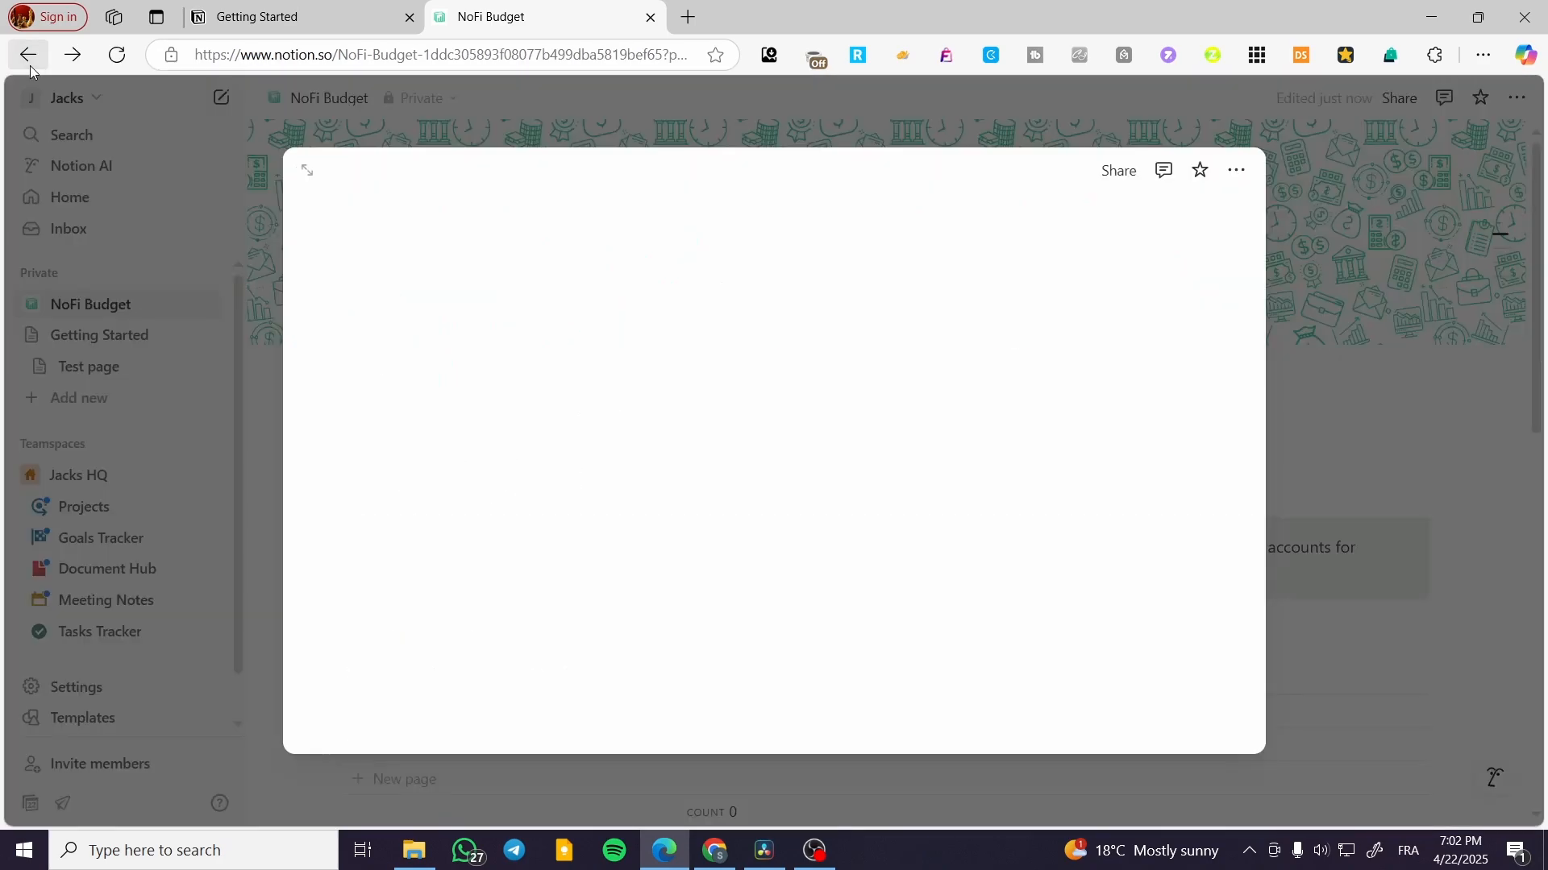
pyautogui.click(20, 56)
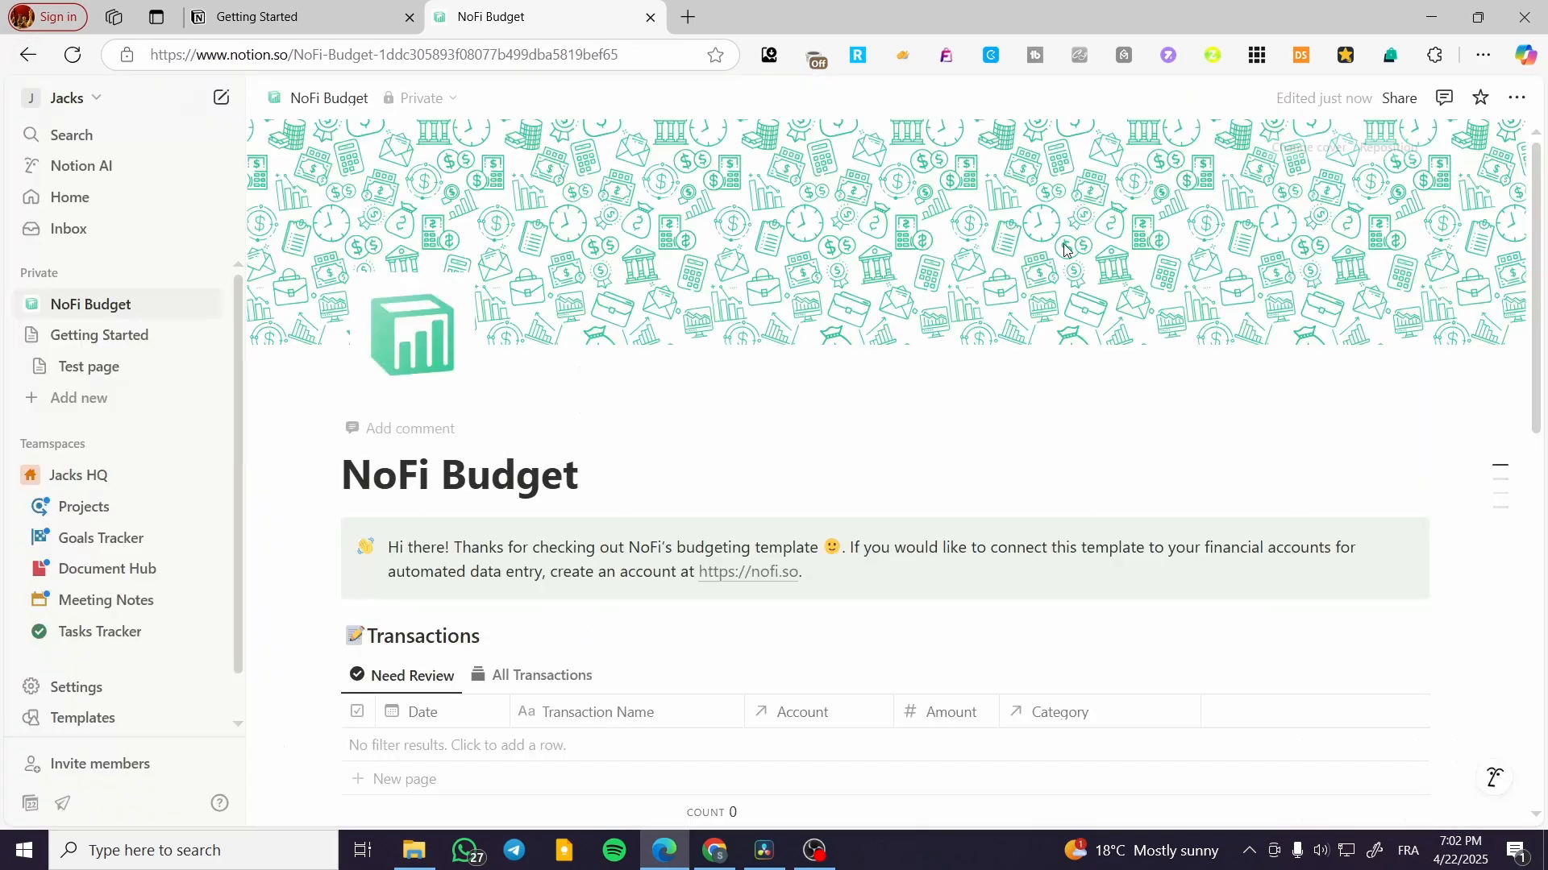
pyautogui.click(16, 57)
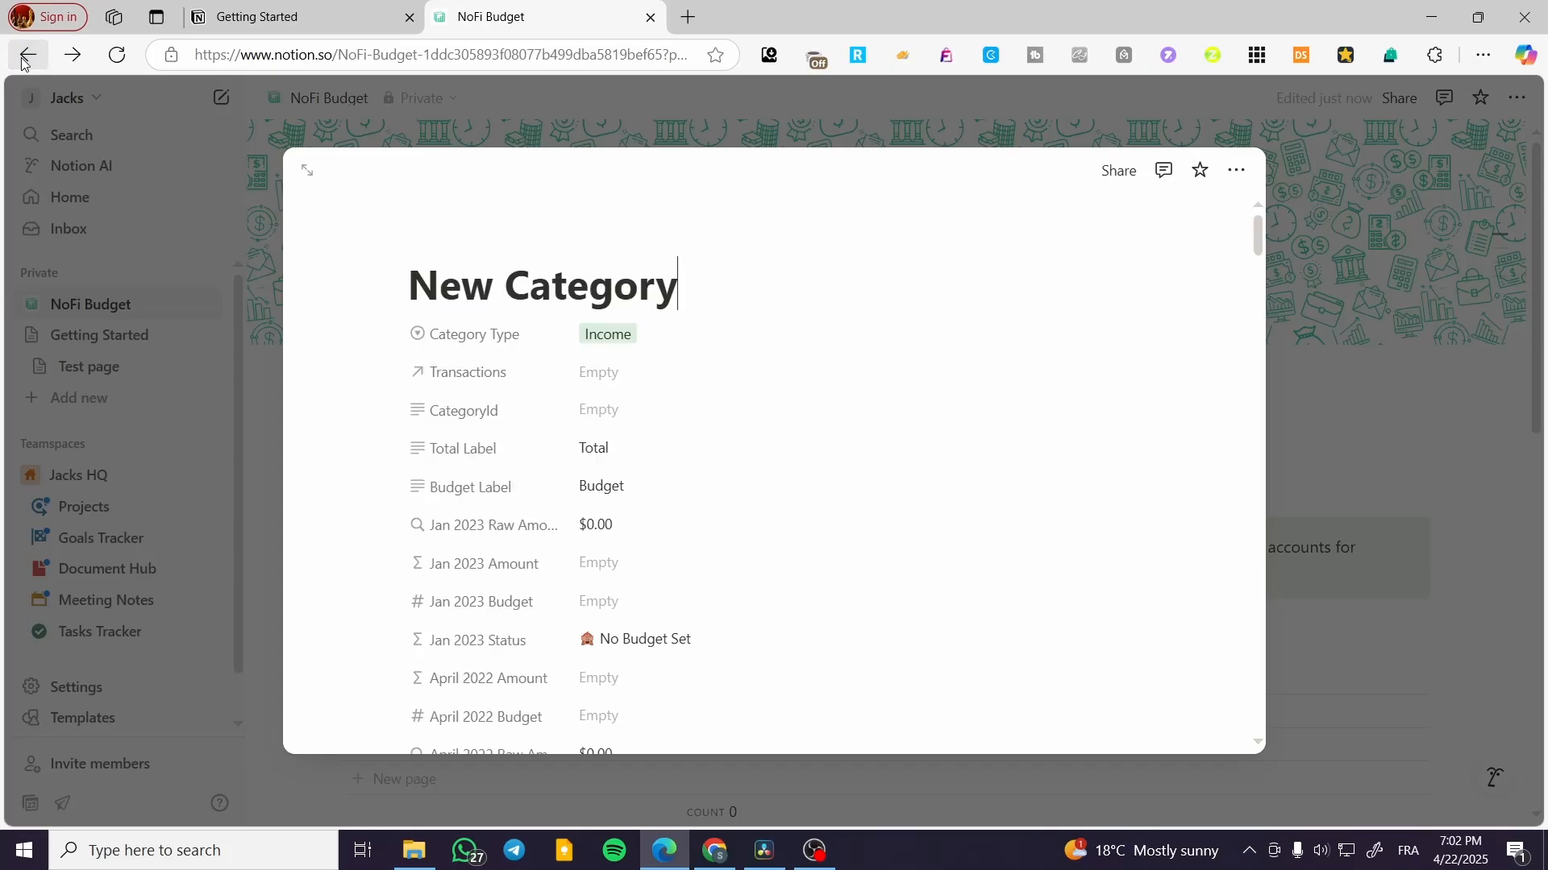
pyautogui.click(25, 61)
pyautogui.click(24, 58)
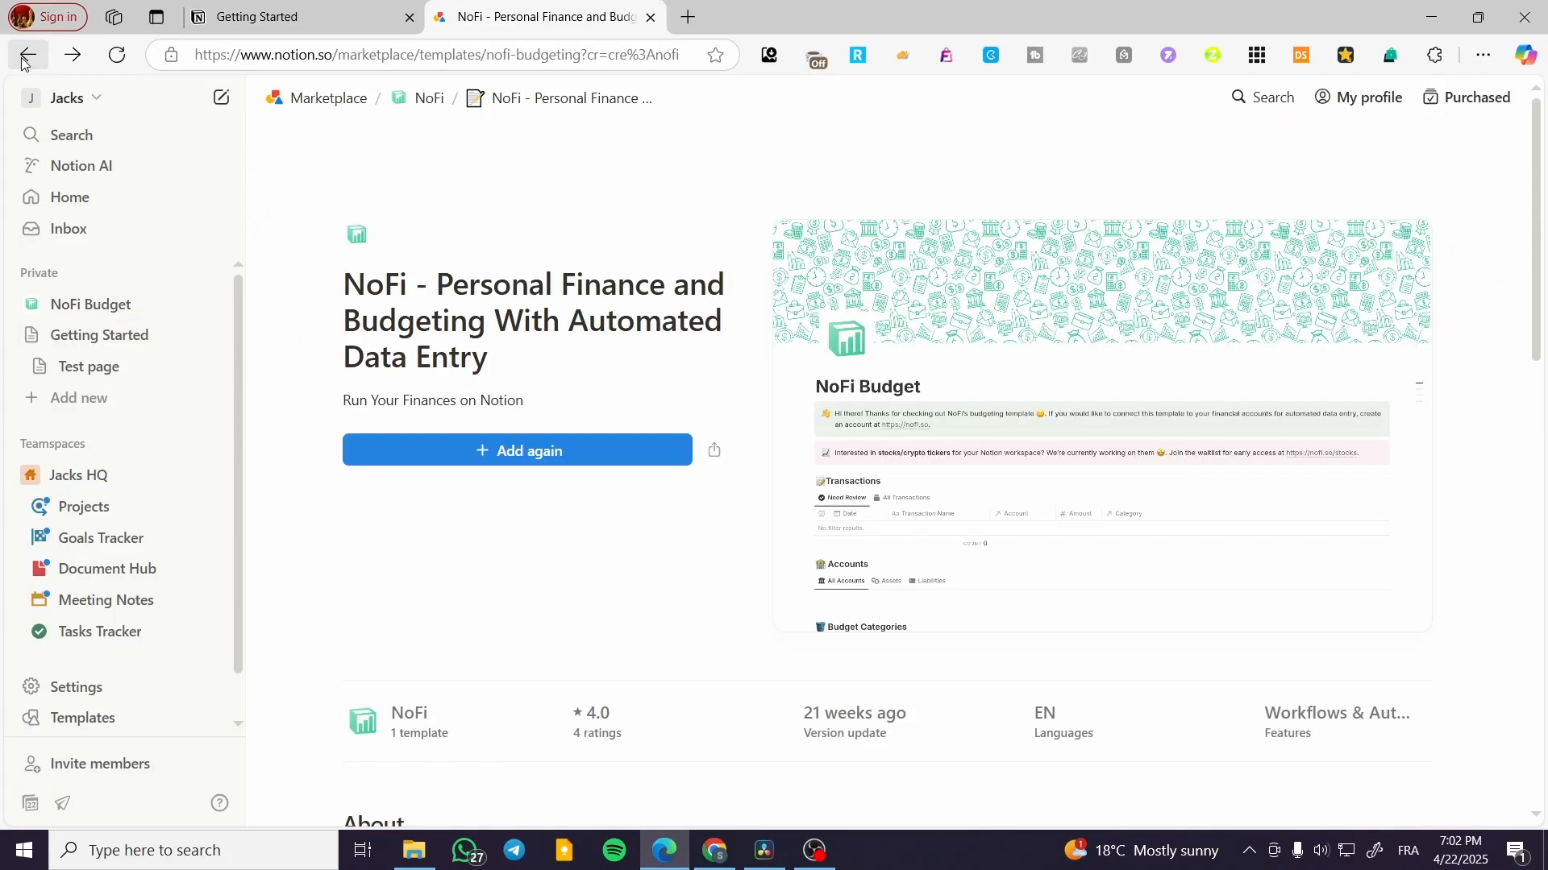
pyautogui.click(25, 56)
# Search the Marketplace for "budget" again and open Notion's Monthly budget template
pyautogui.click(1255, 170)
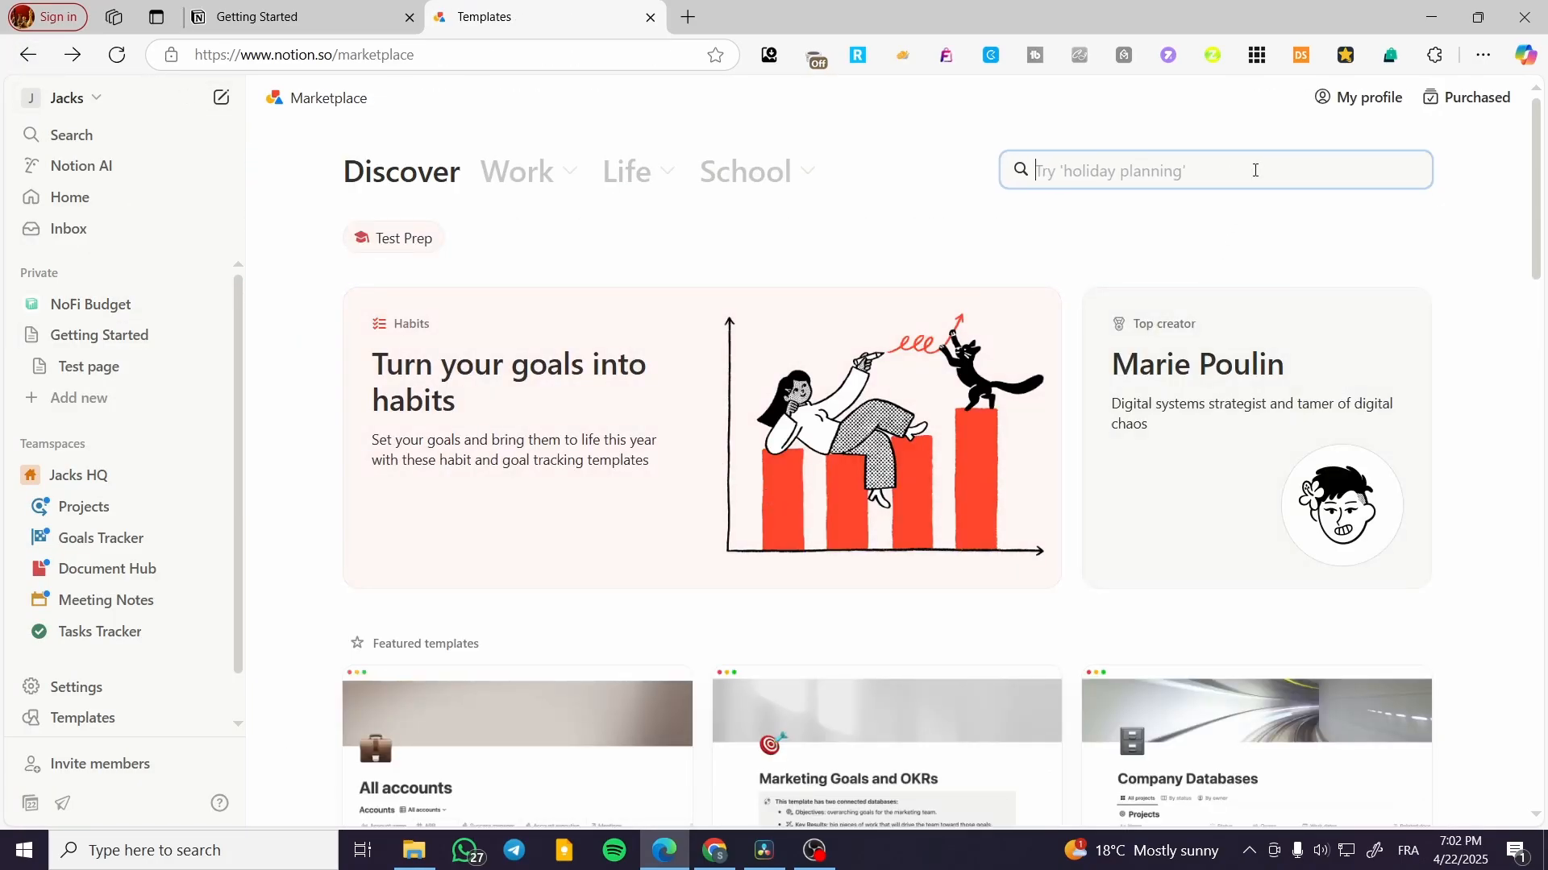
pyautogui.write('budget')
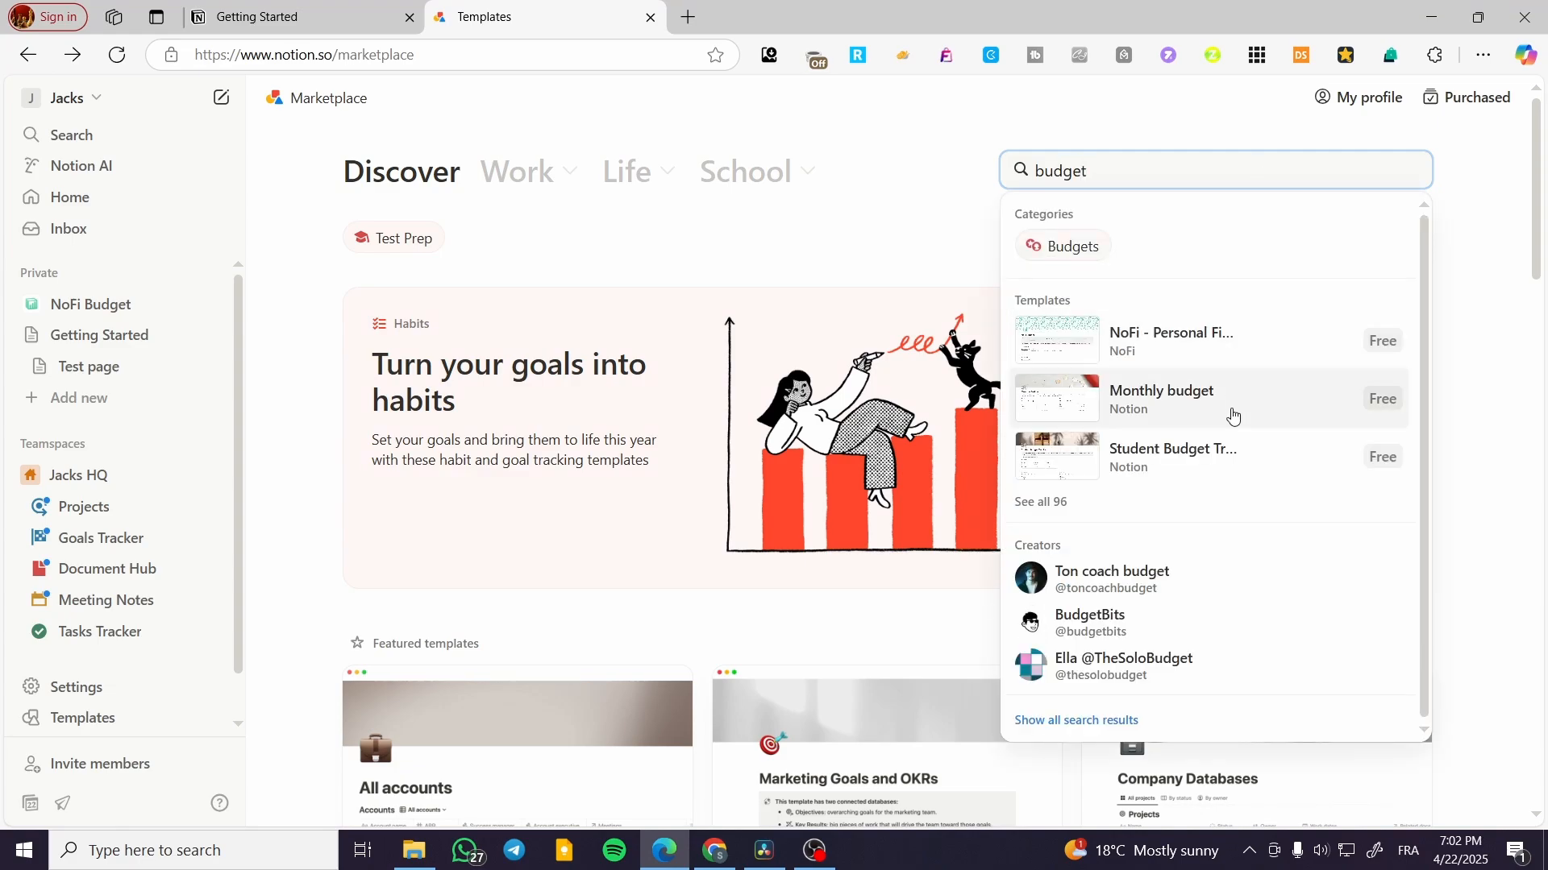
pyautogui.click(1201, 407)
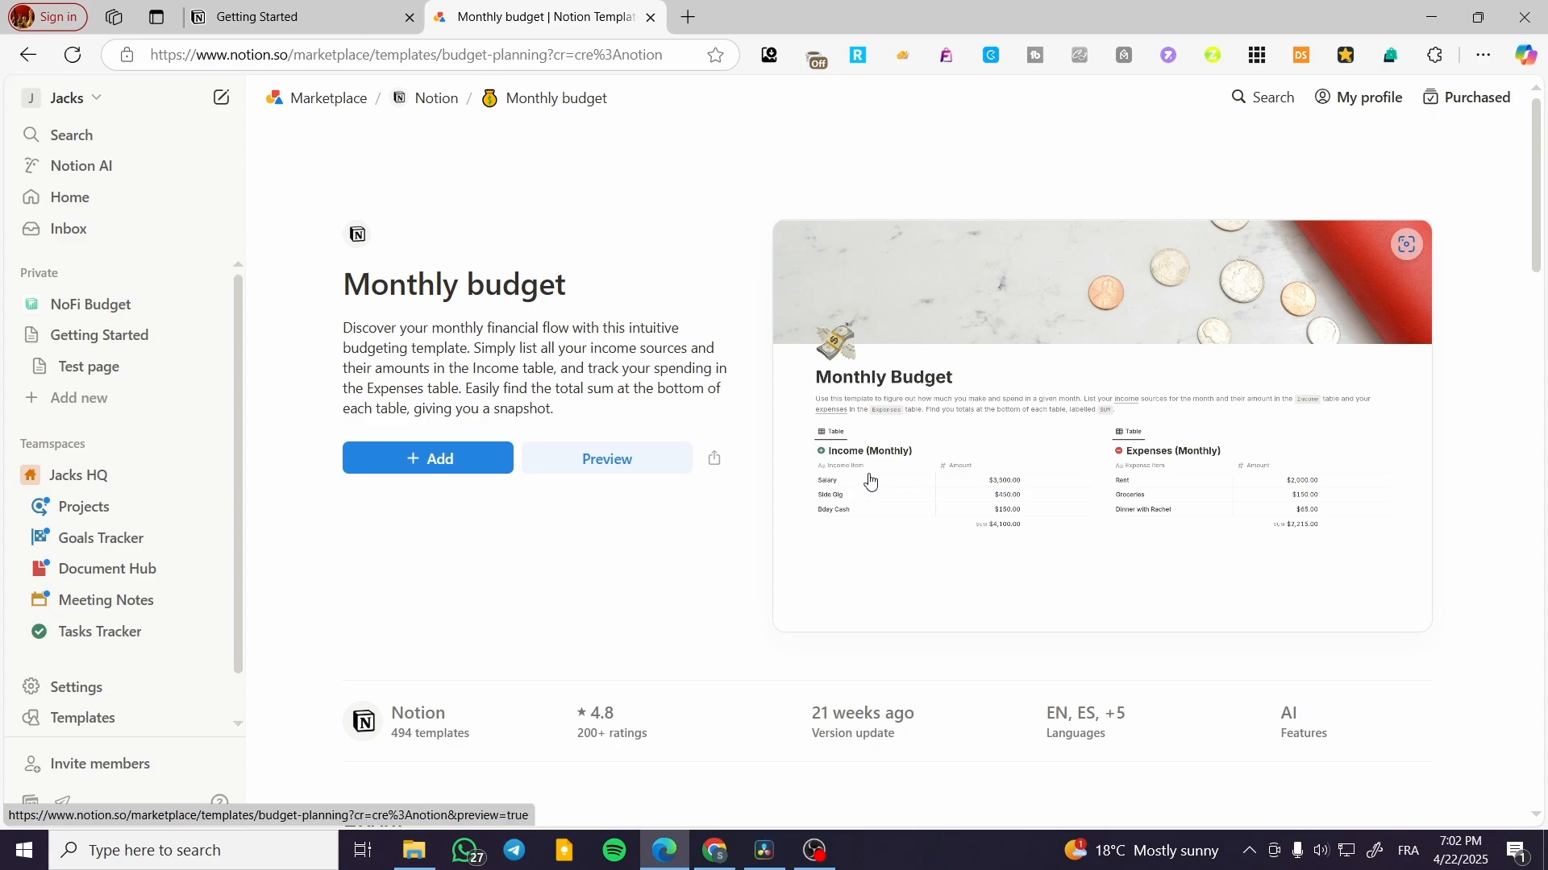
# Preview the Monthly budget template and examine its income and expenses tables
pyautogui.click(919, 477)
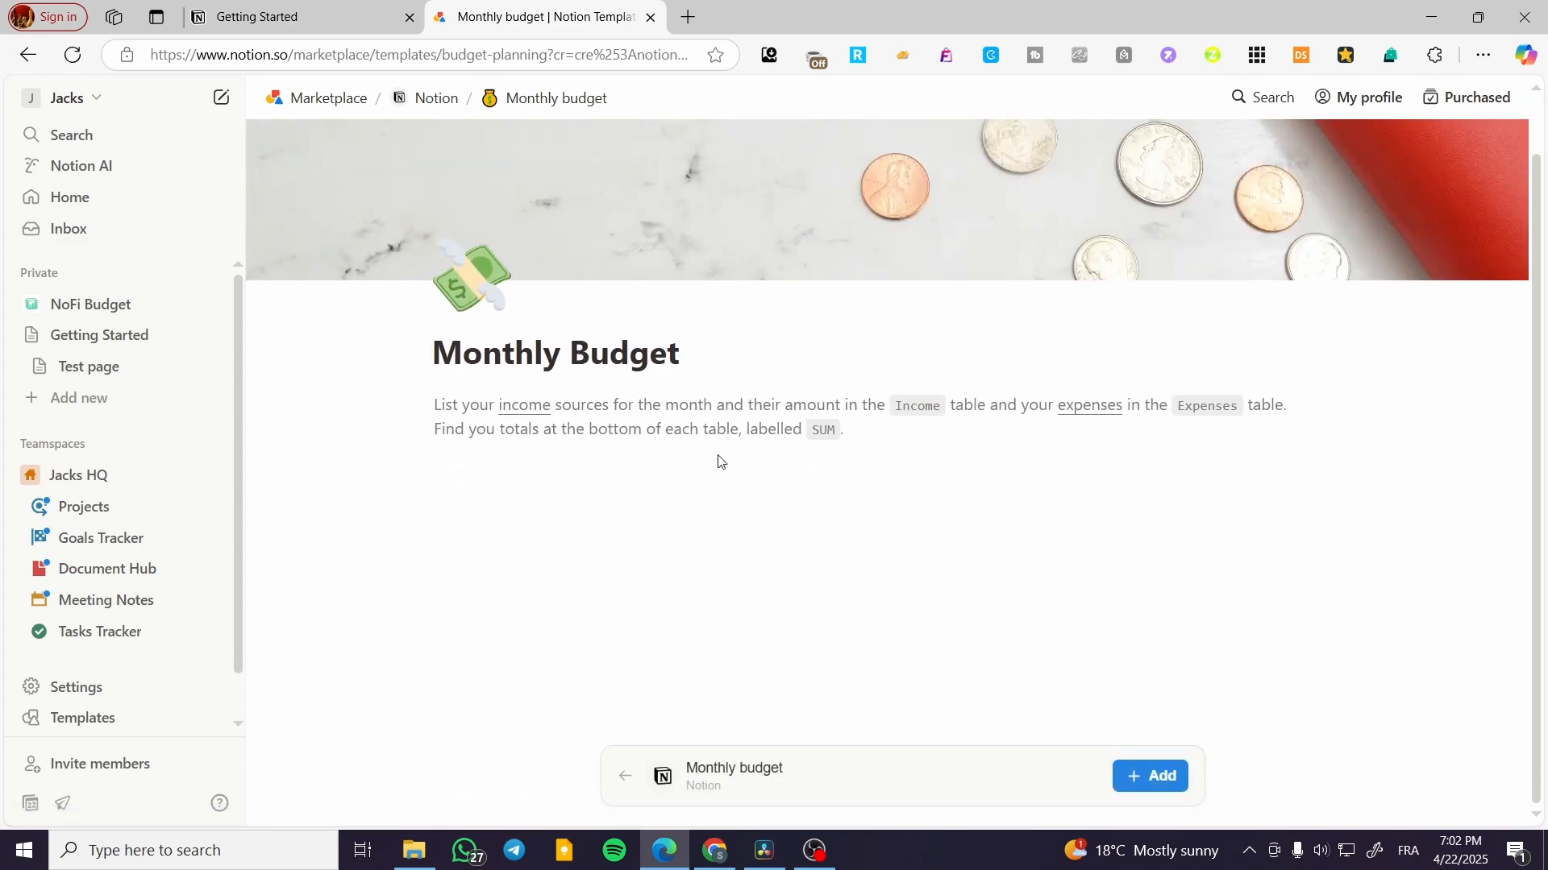
pyautogui.scroll(-4, 770, 460)
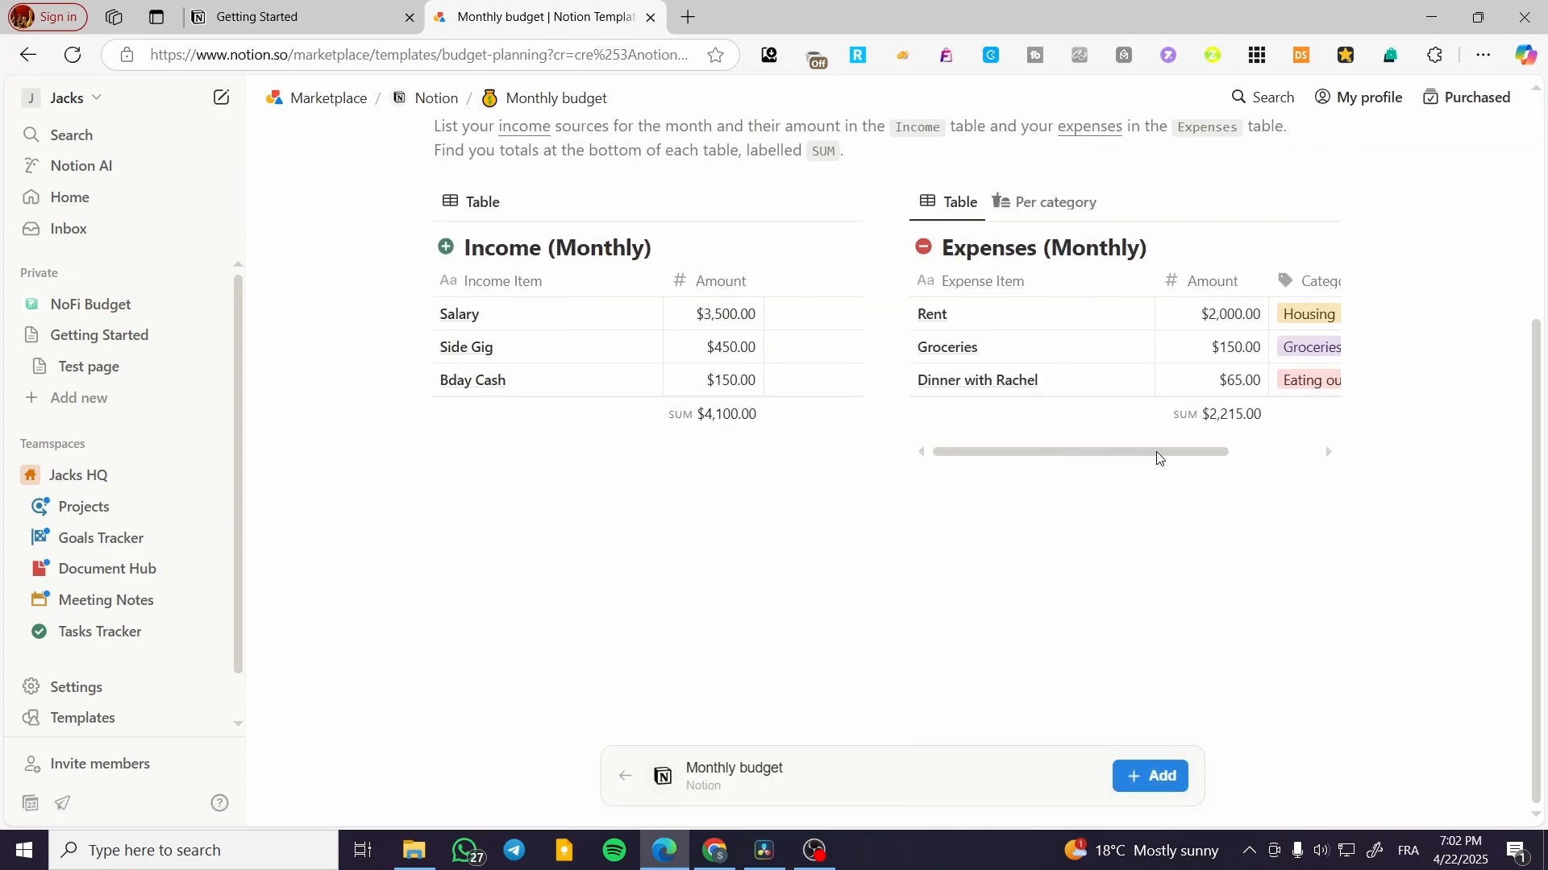
pyautogui.scroll(3, 1052, 458)
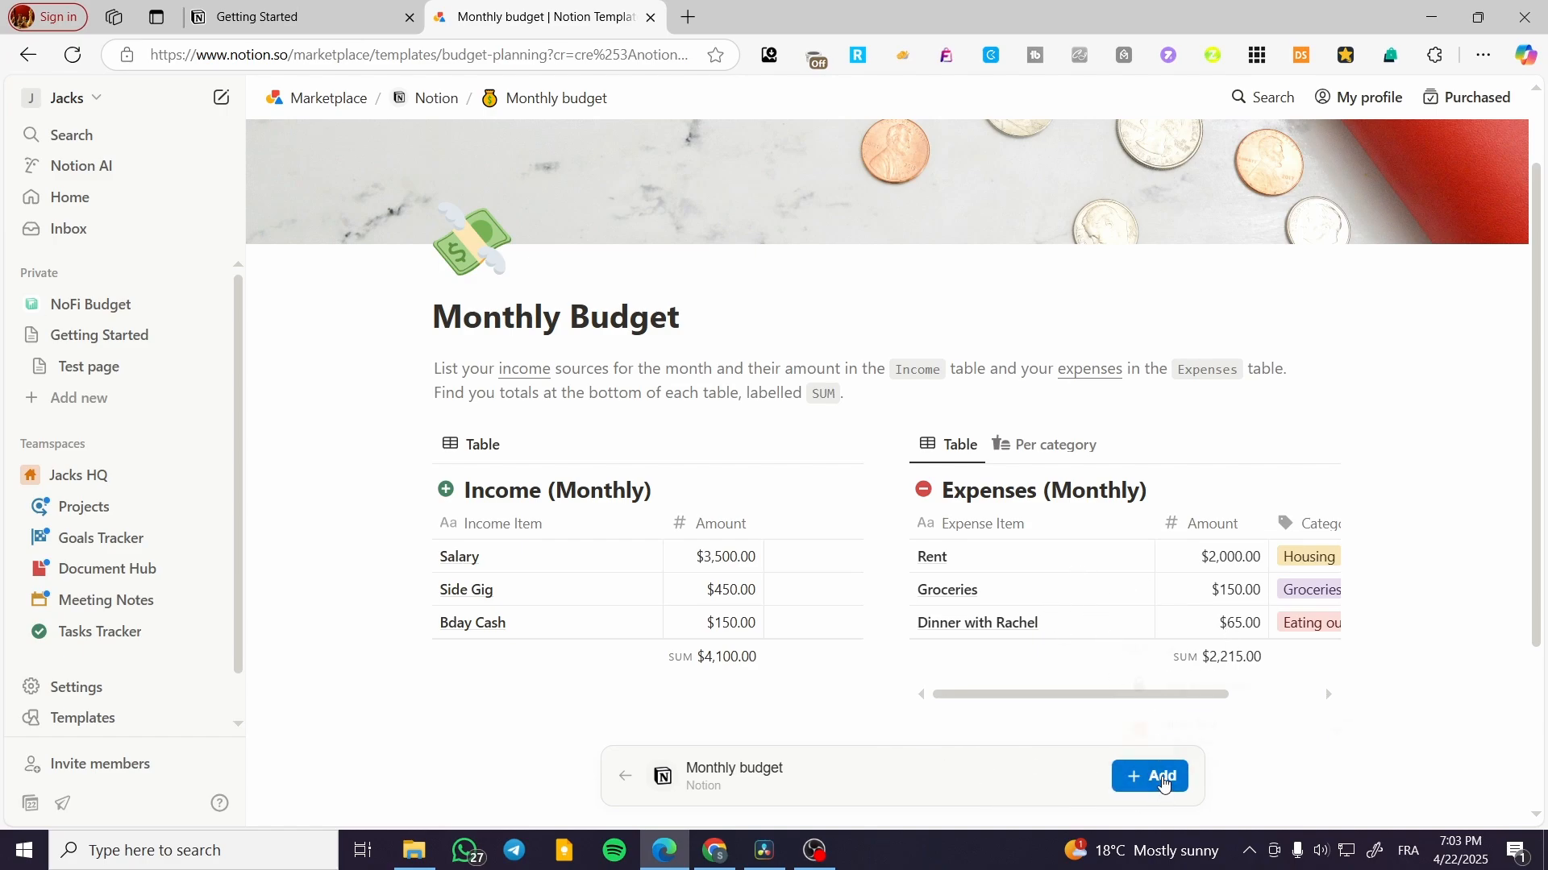
# Add the Monthly budget template to the Private section and open its page at the income and expenses tables
pyautogui.click(1161, 779)
pyautogui.click(1289, 691)
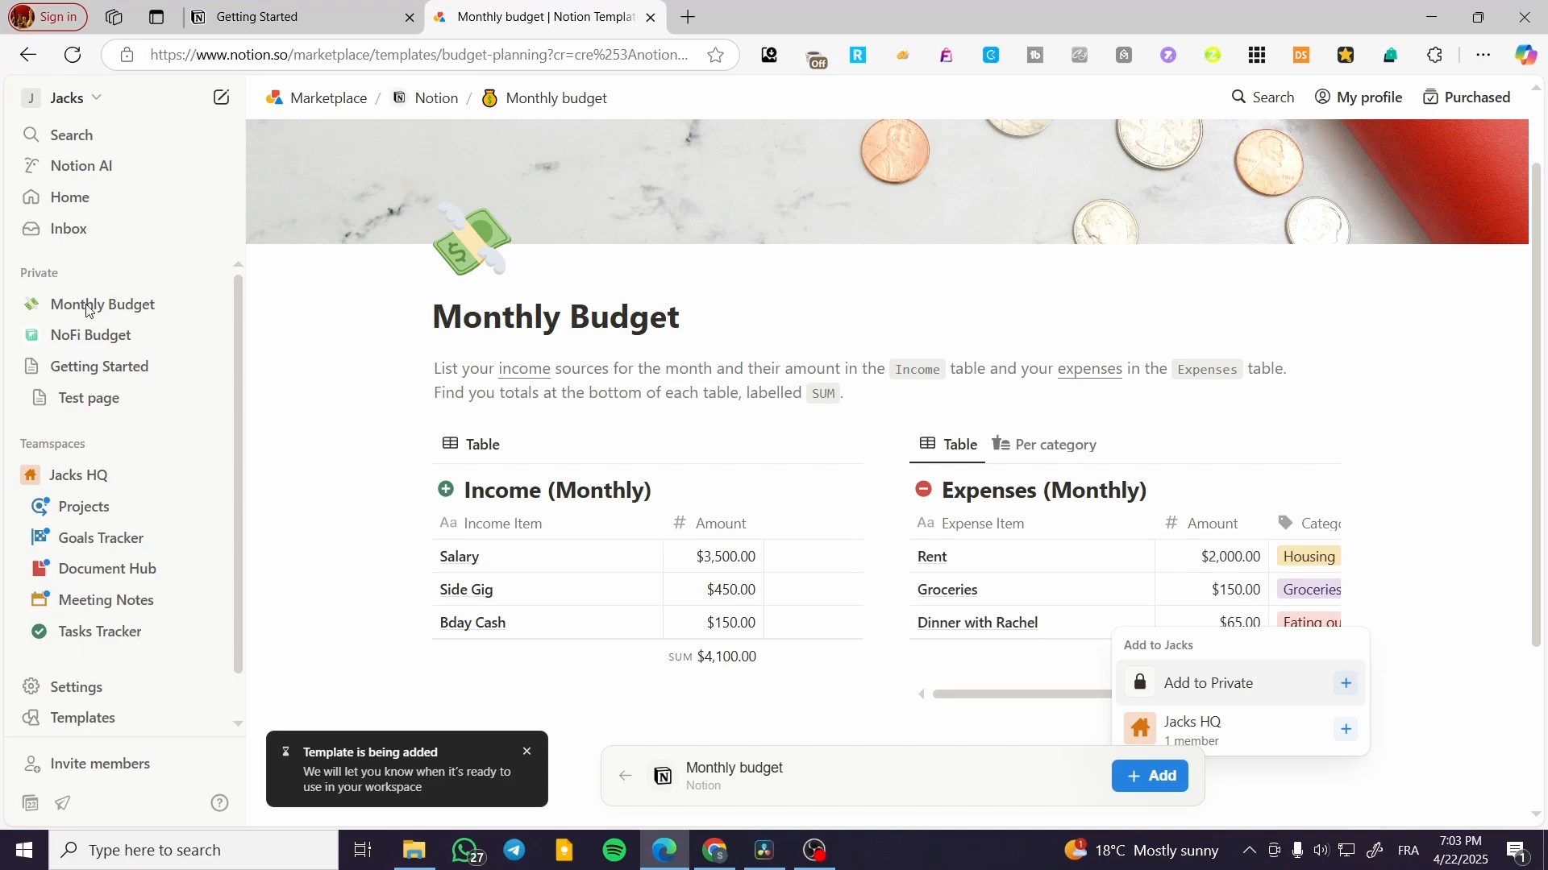
pyautogui.click(76, 307)
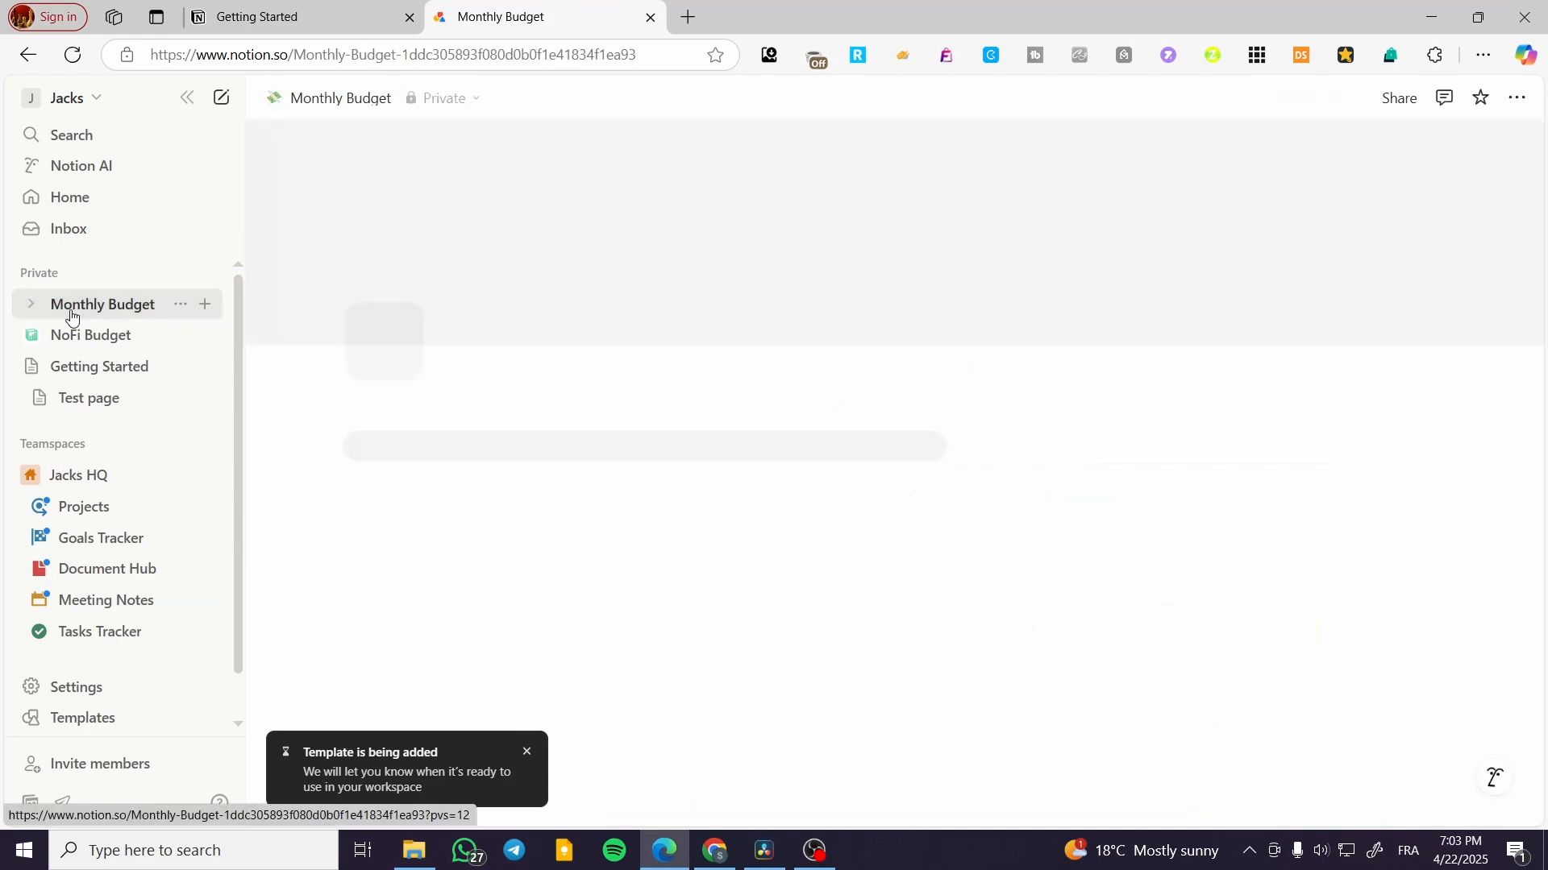
pyautogui.scroll(-3, 1126, 554)
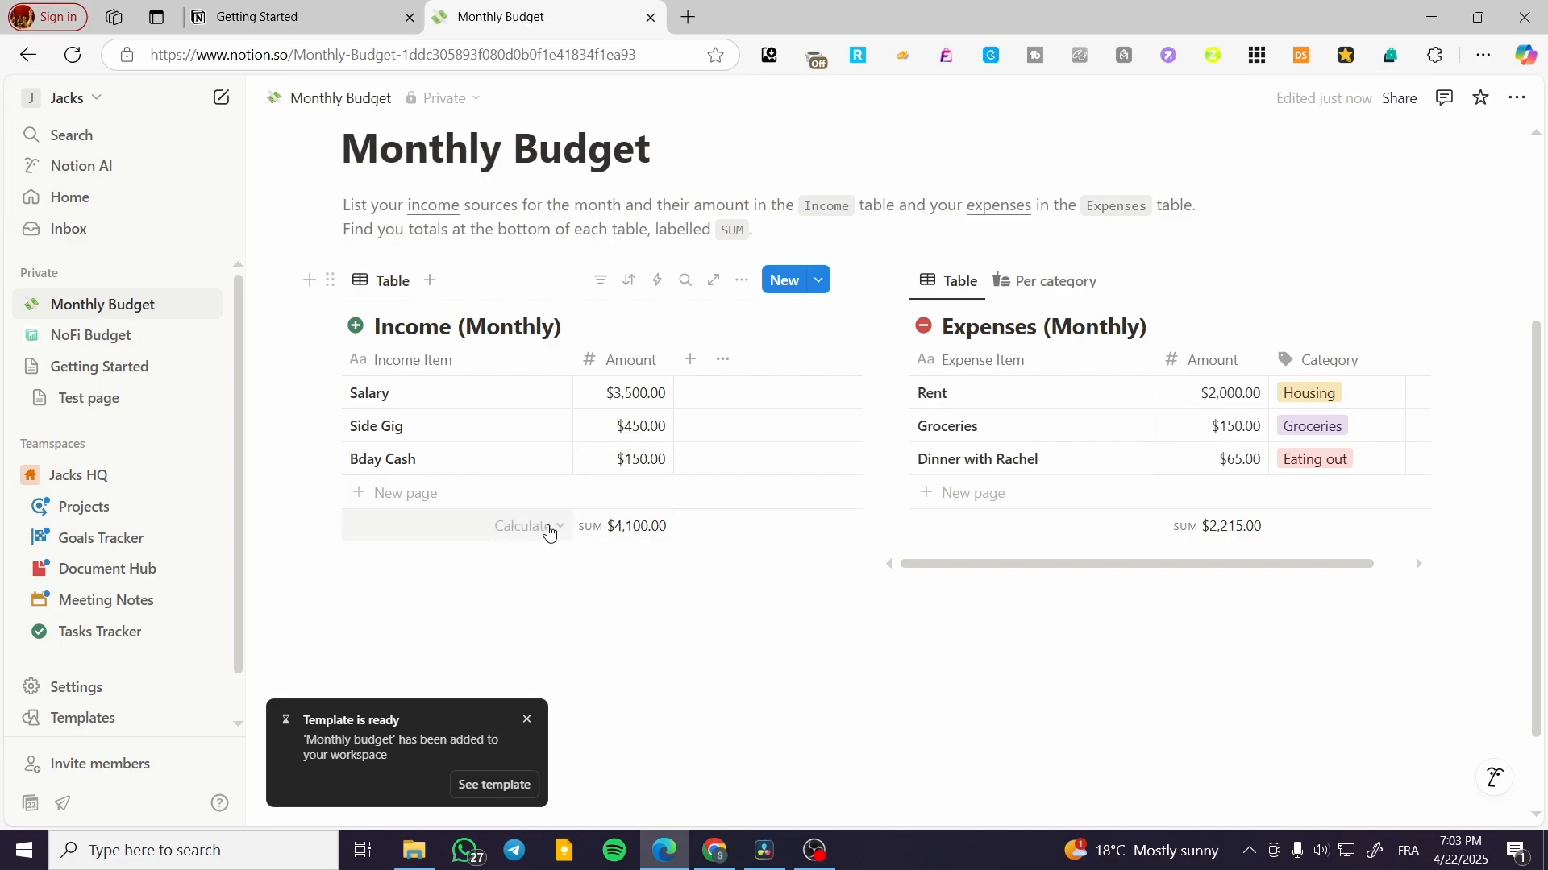
# Examine the calculation options for the Income Item and Amount columns of the Income table
pyautogui.click(533, 528)
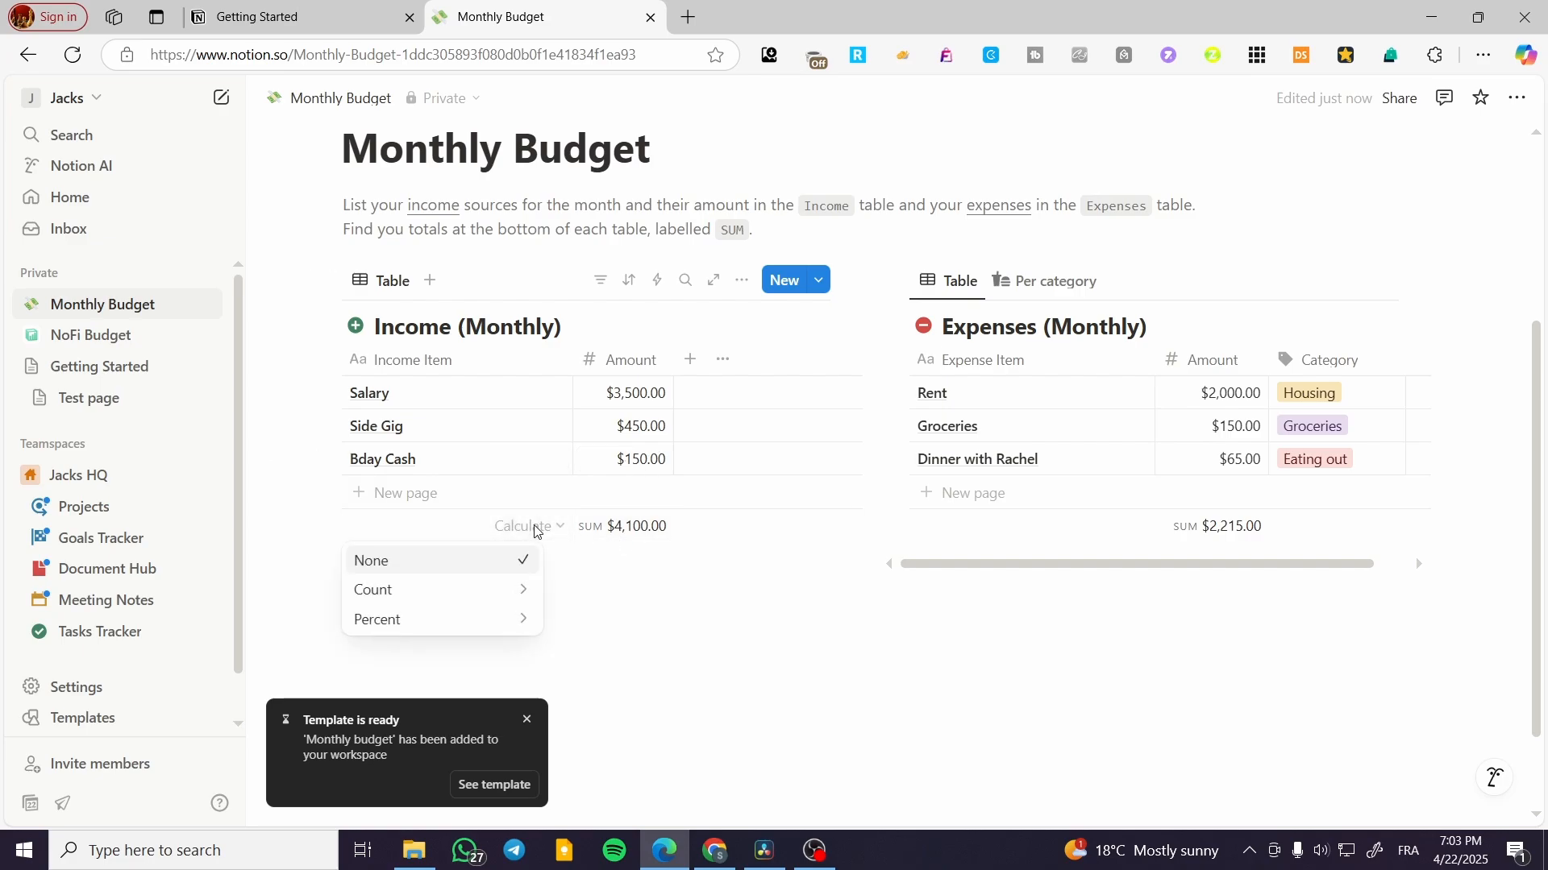
pyautogui.click(622, 529)
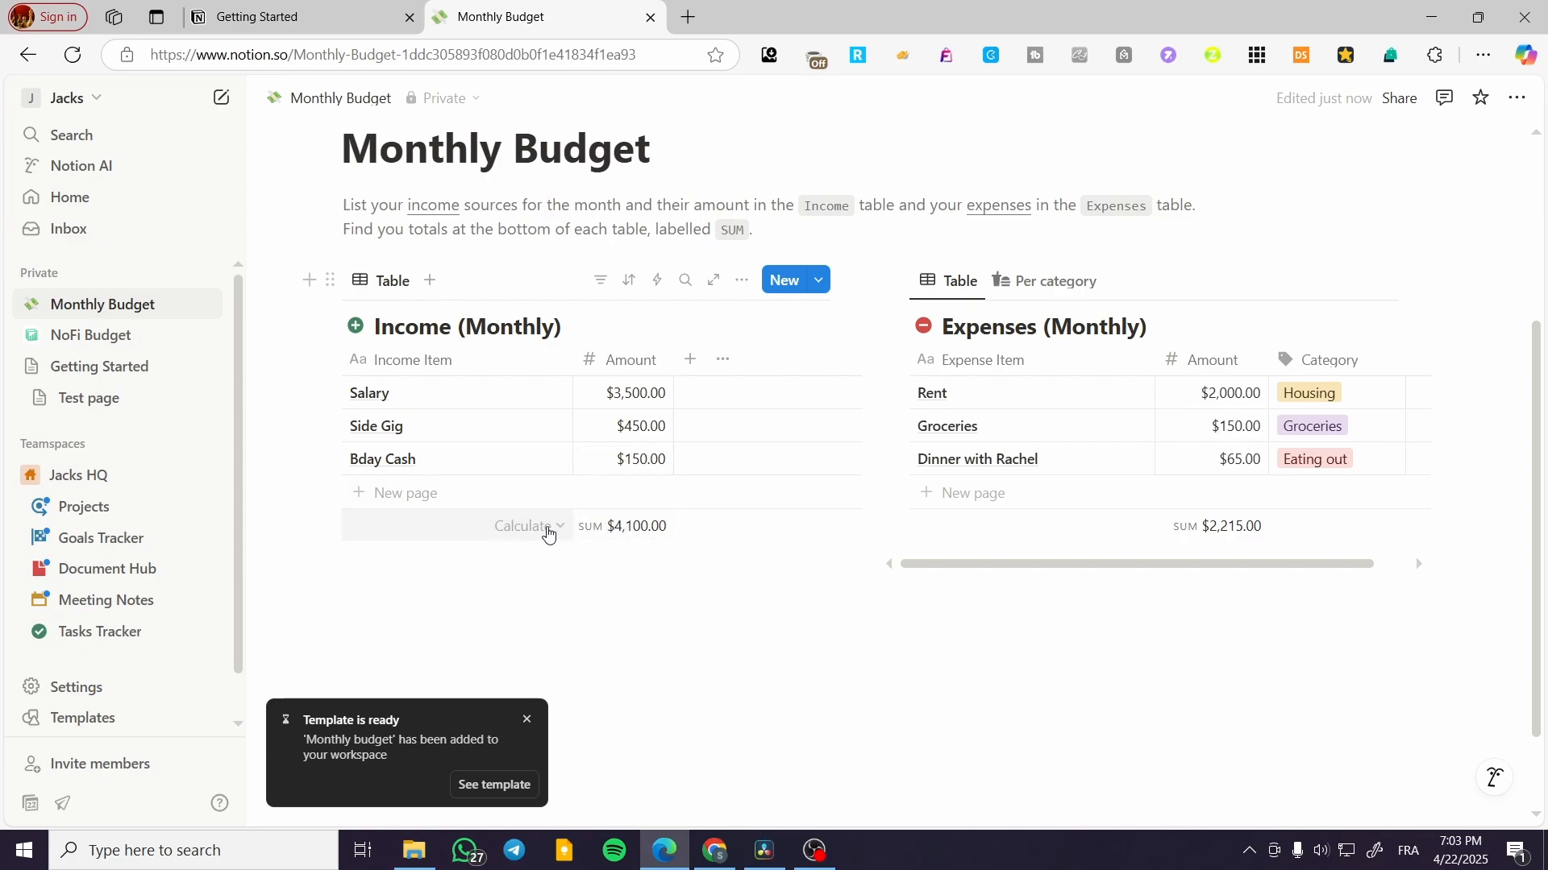
pyautogui.click(545, 529)
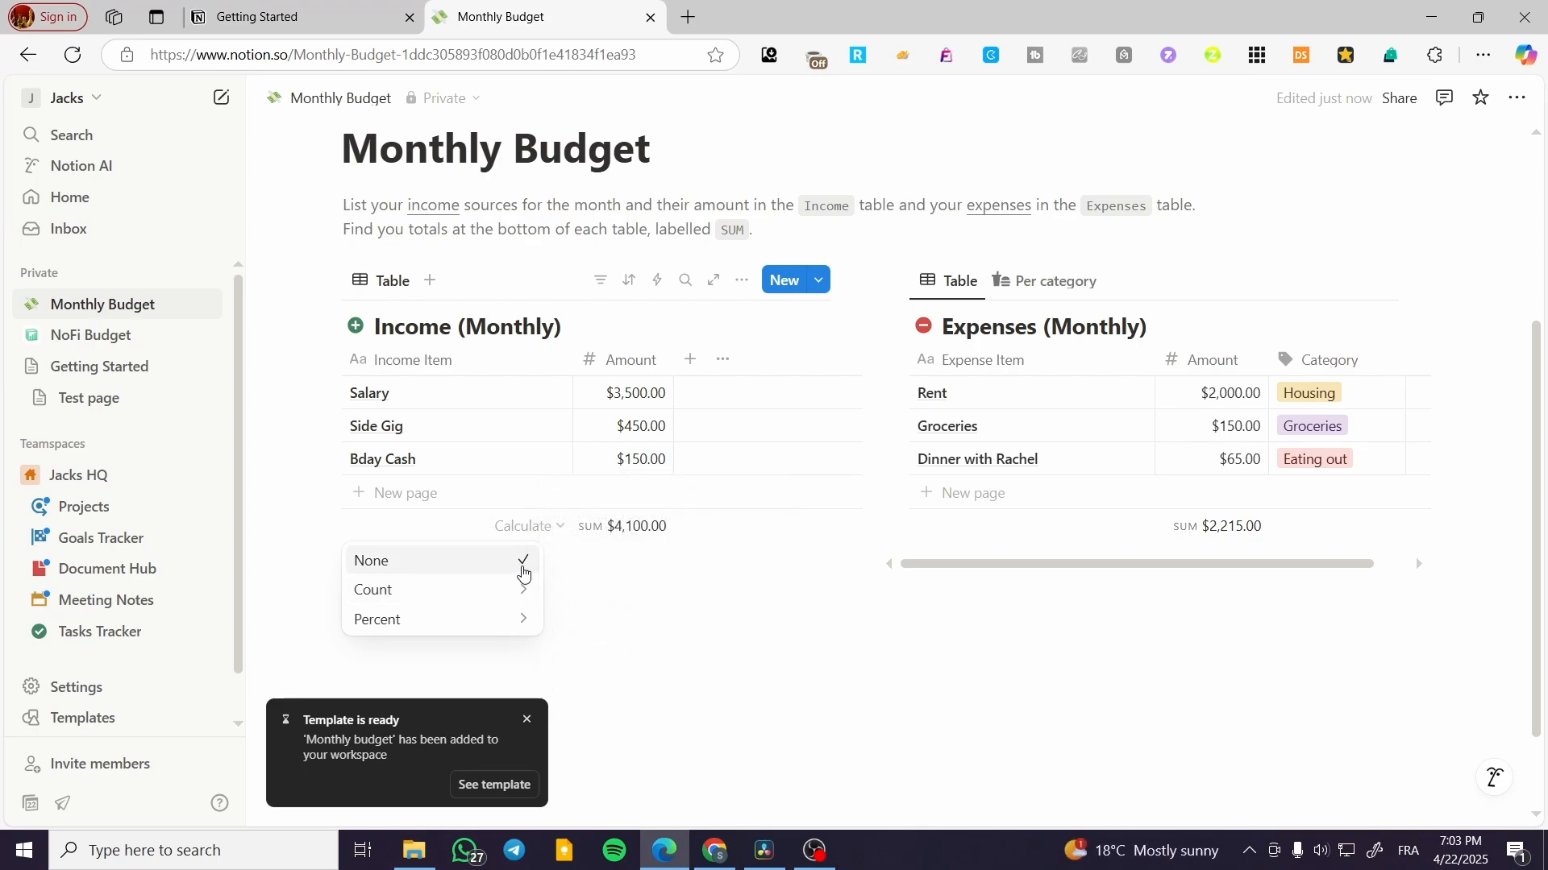
pyautogui.moveTo(523, 588)
pyautogui.click(324, 558)
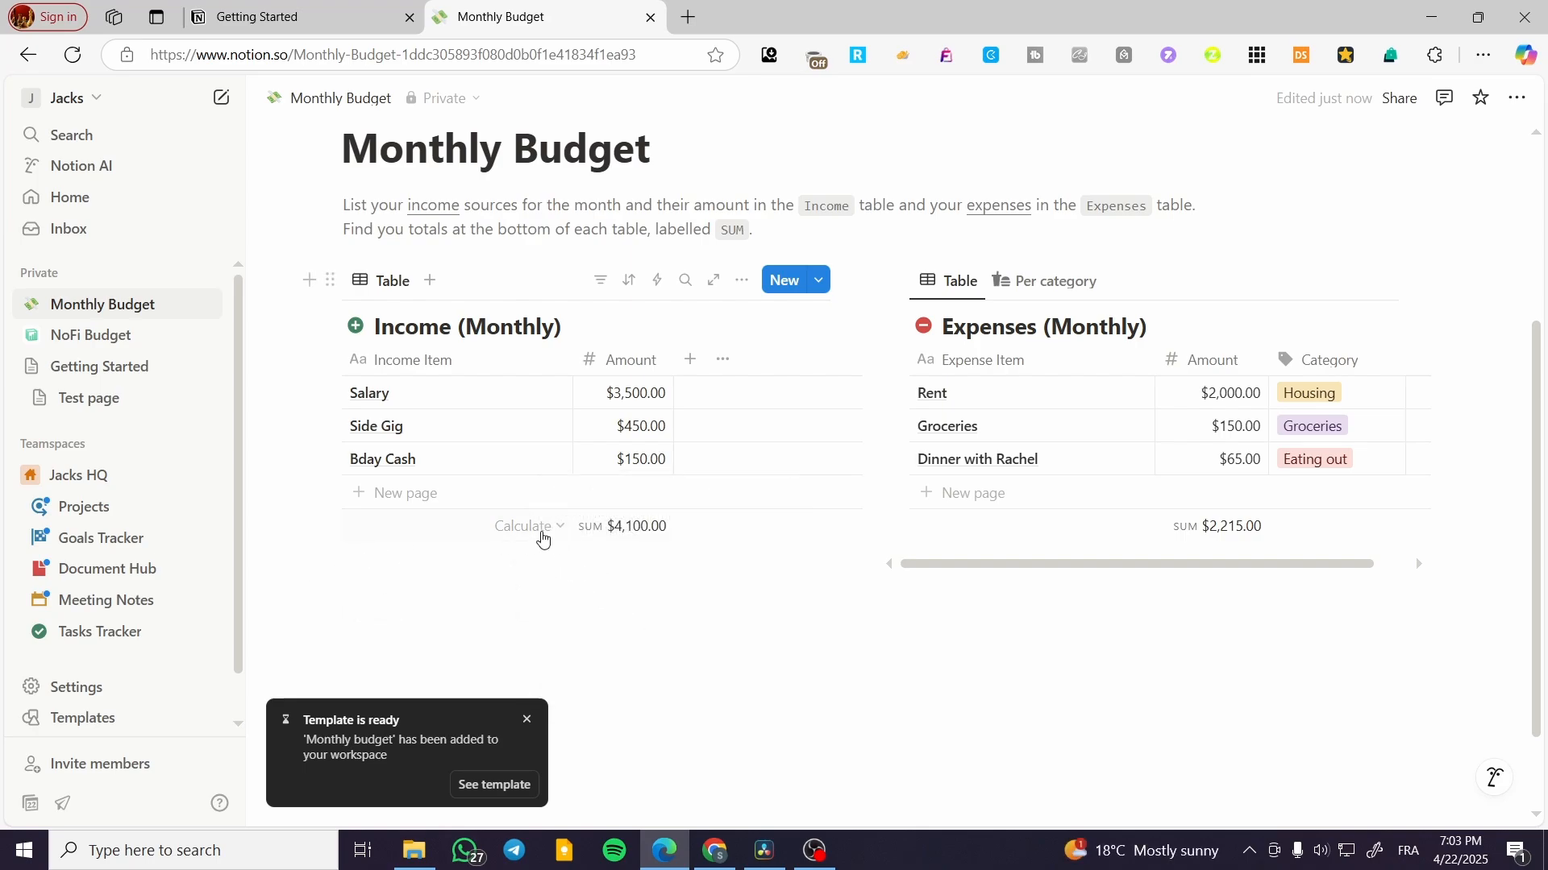
pyautogui.click(609, 538)
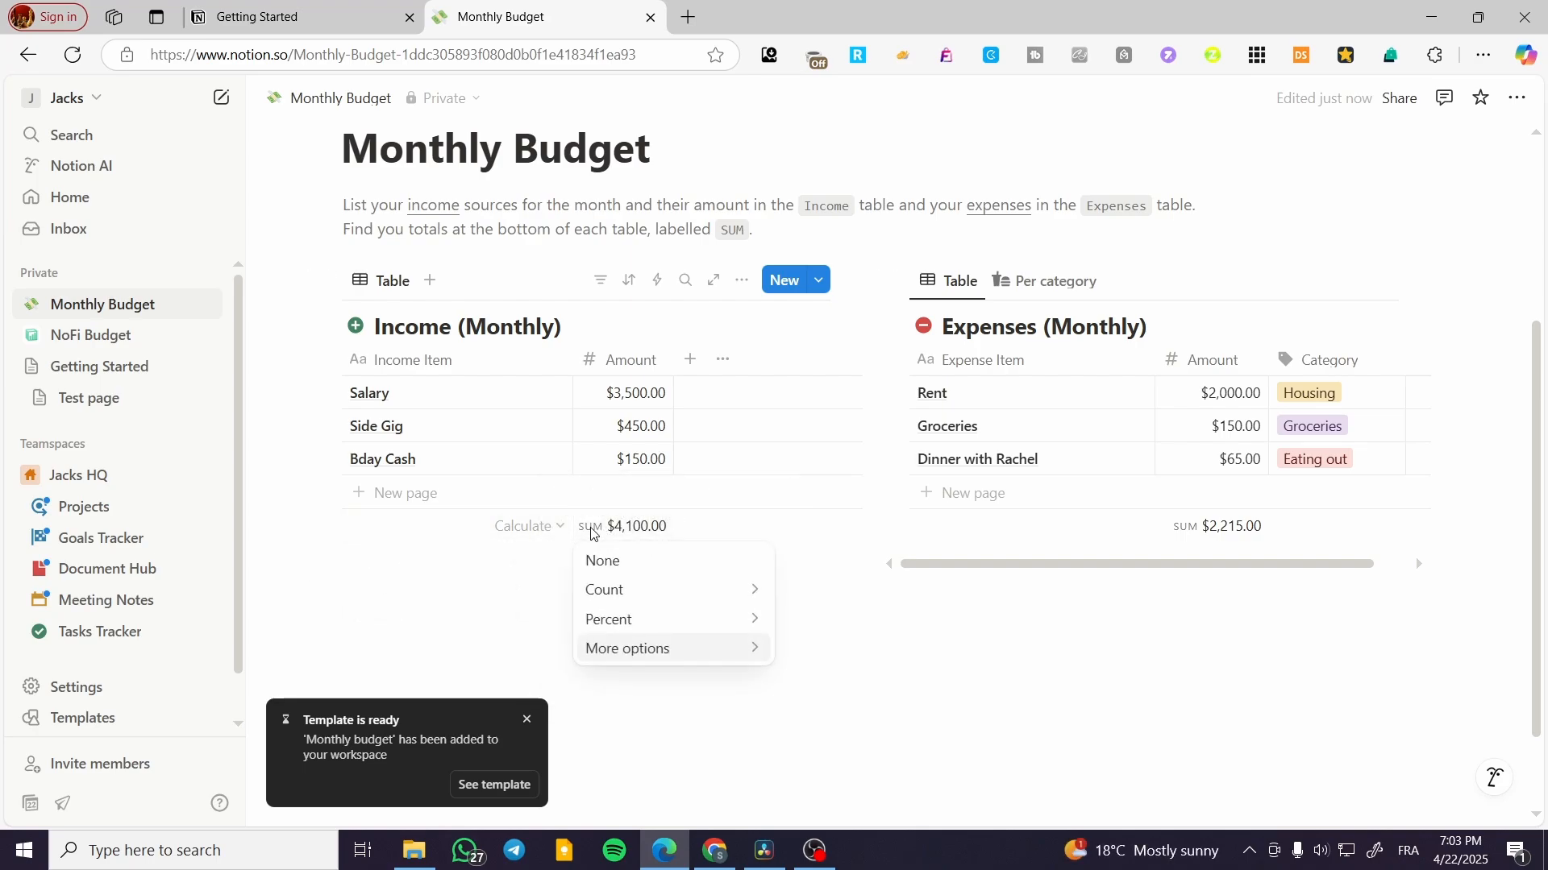
pyautogui.moveTo(734, 661)
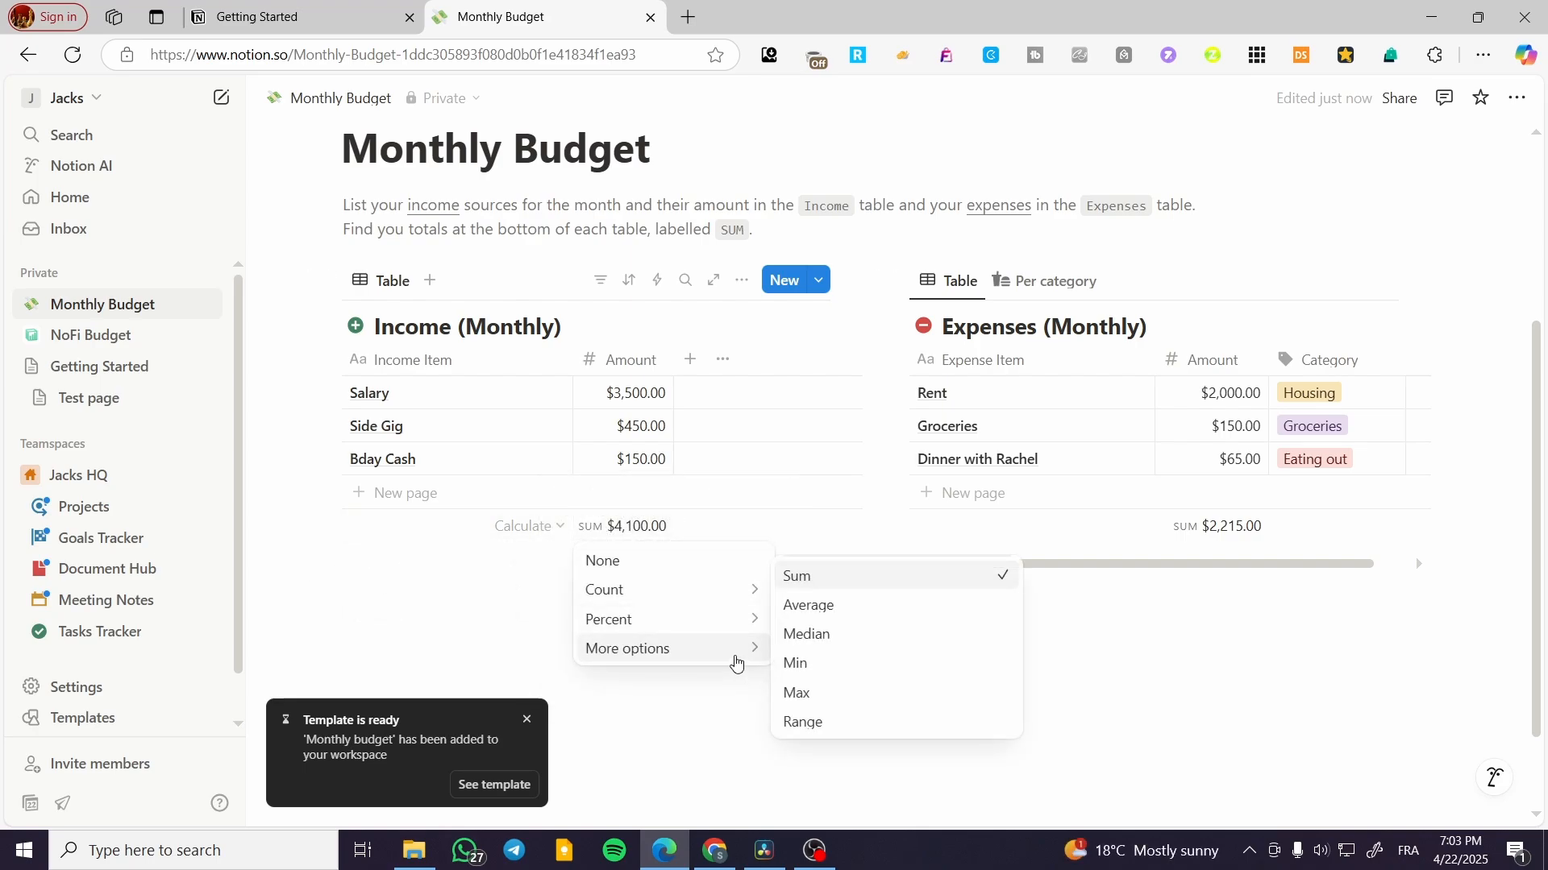
pyautogui.click(408, 594)
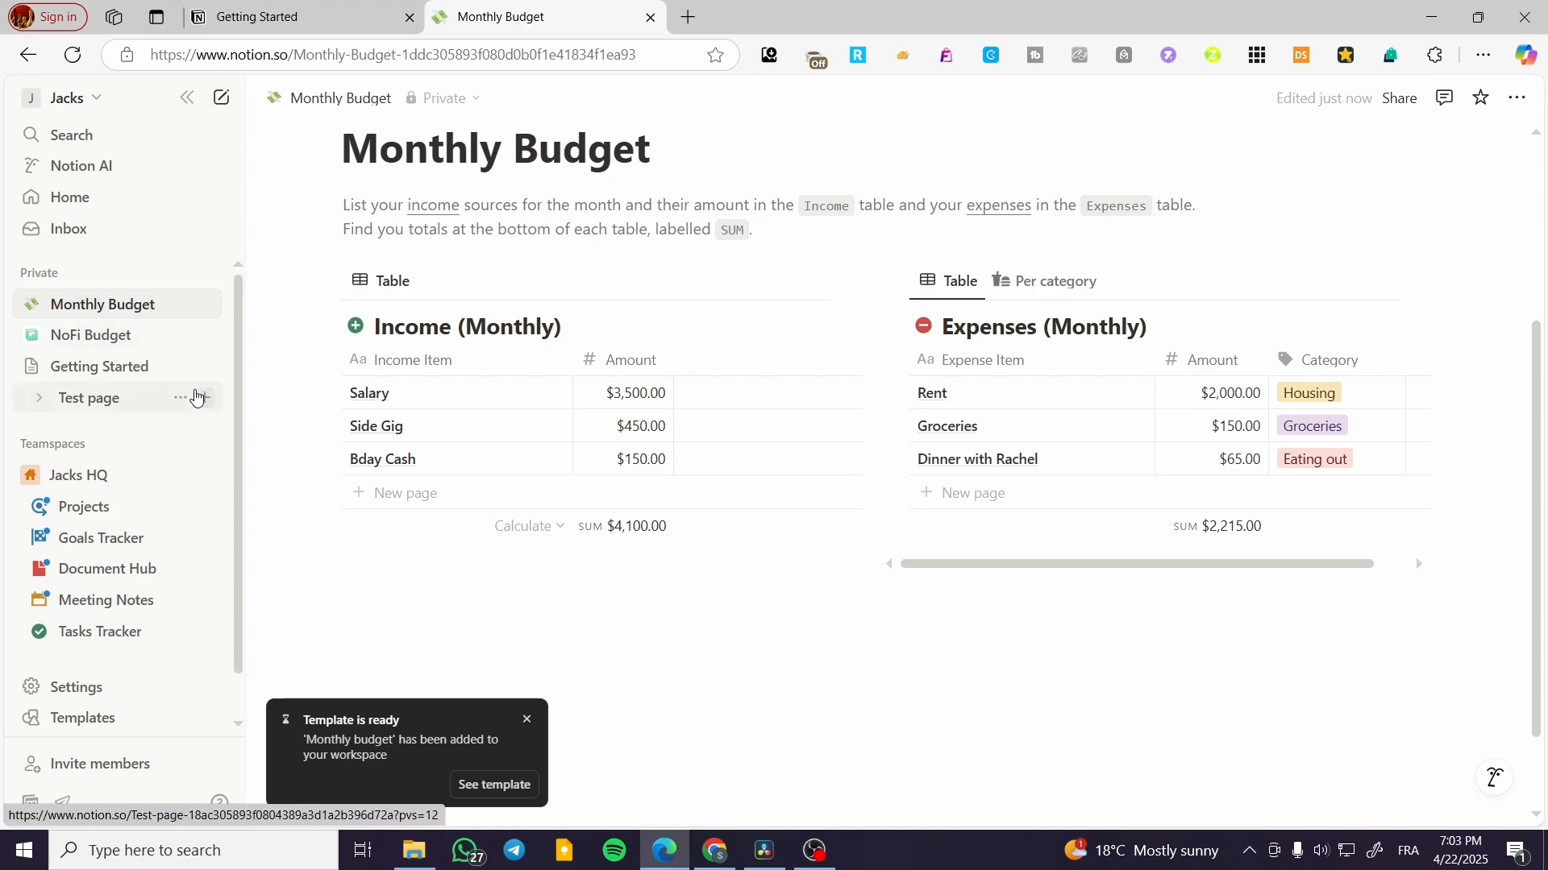
pyautogui.click(39, 397)
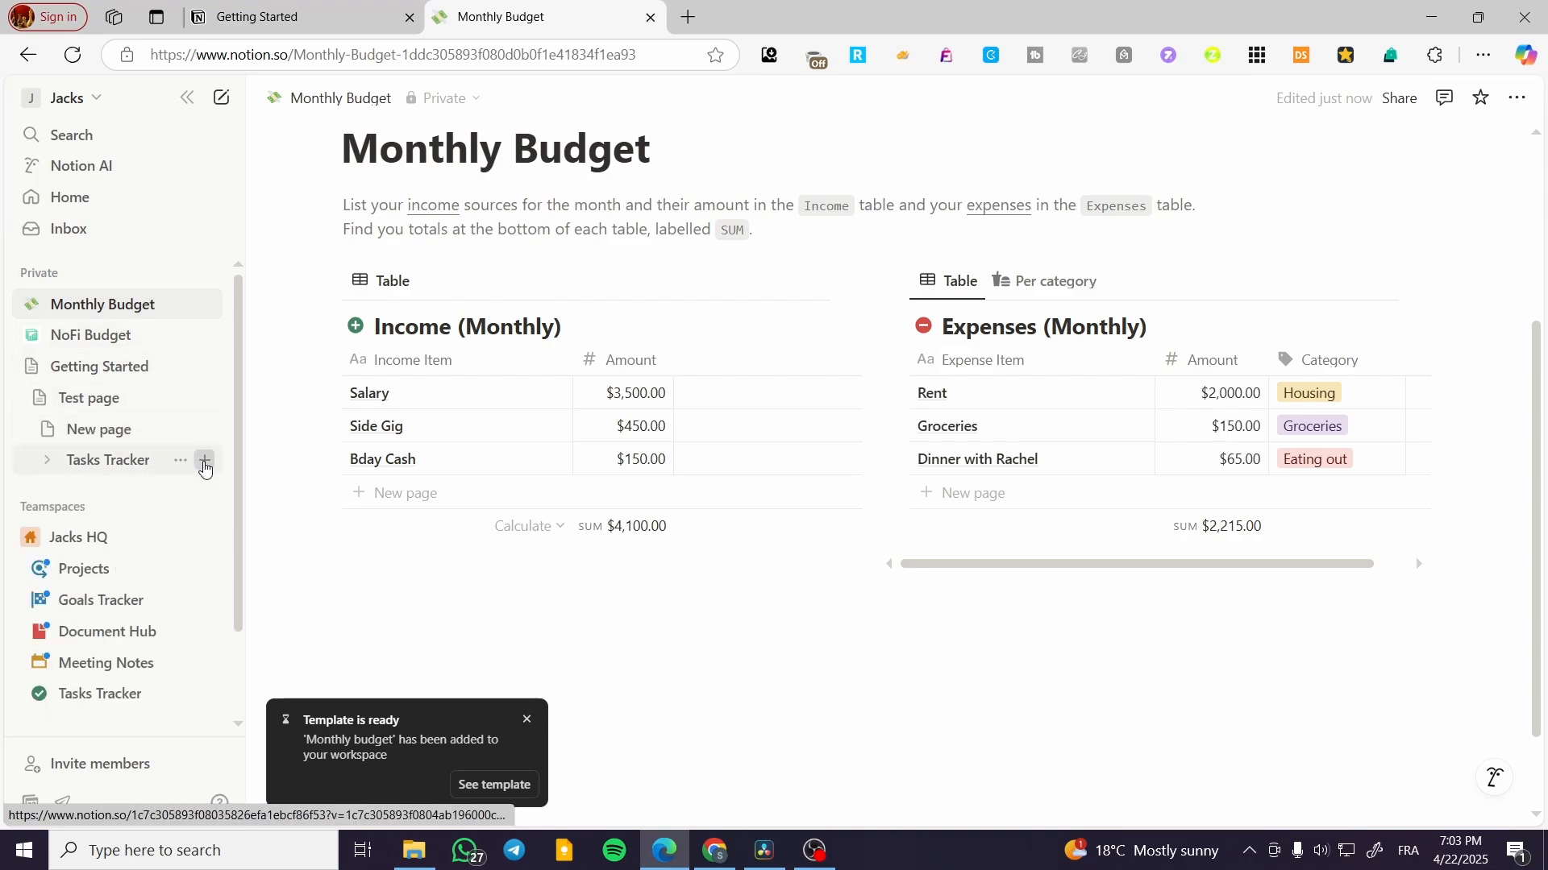
pyautogui.click(202, 460)
pyautogui.click(1324, 221)
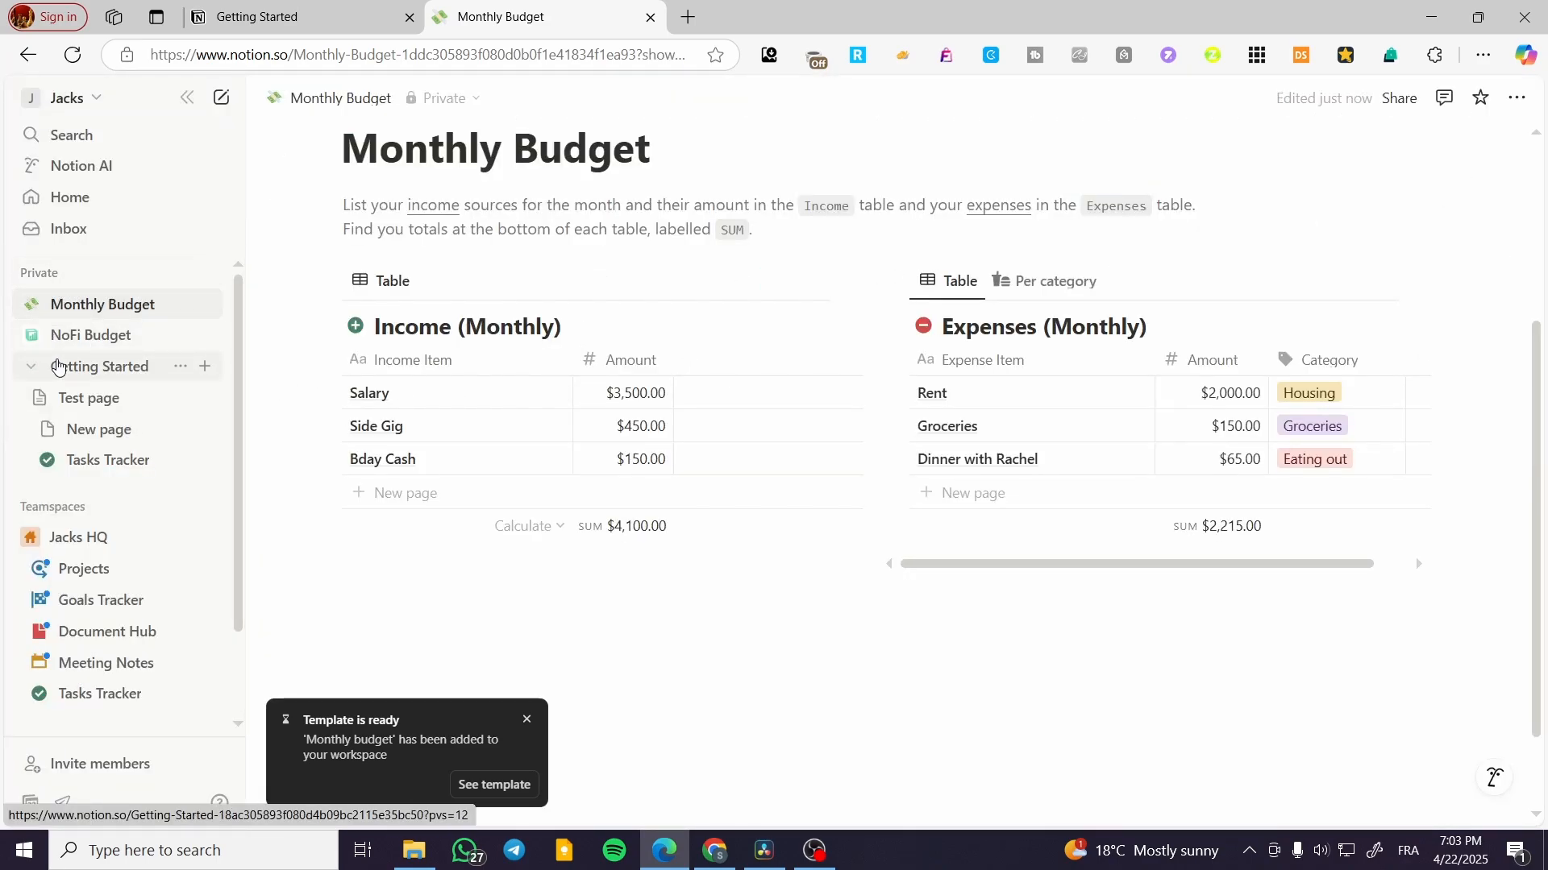
pyautogui.click(40, 274)
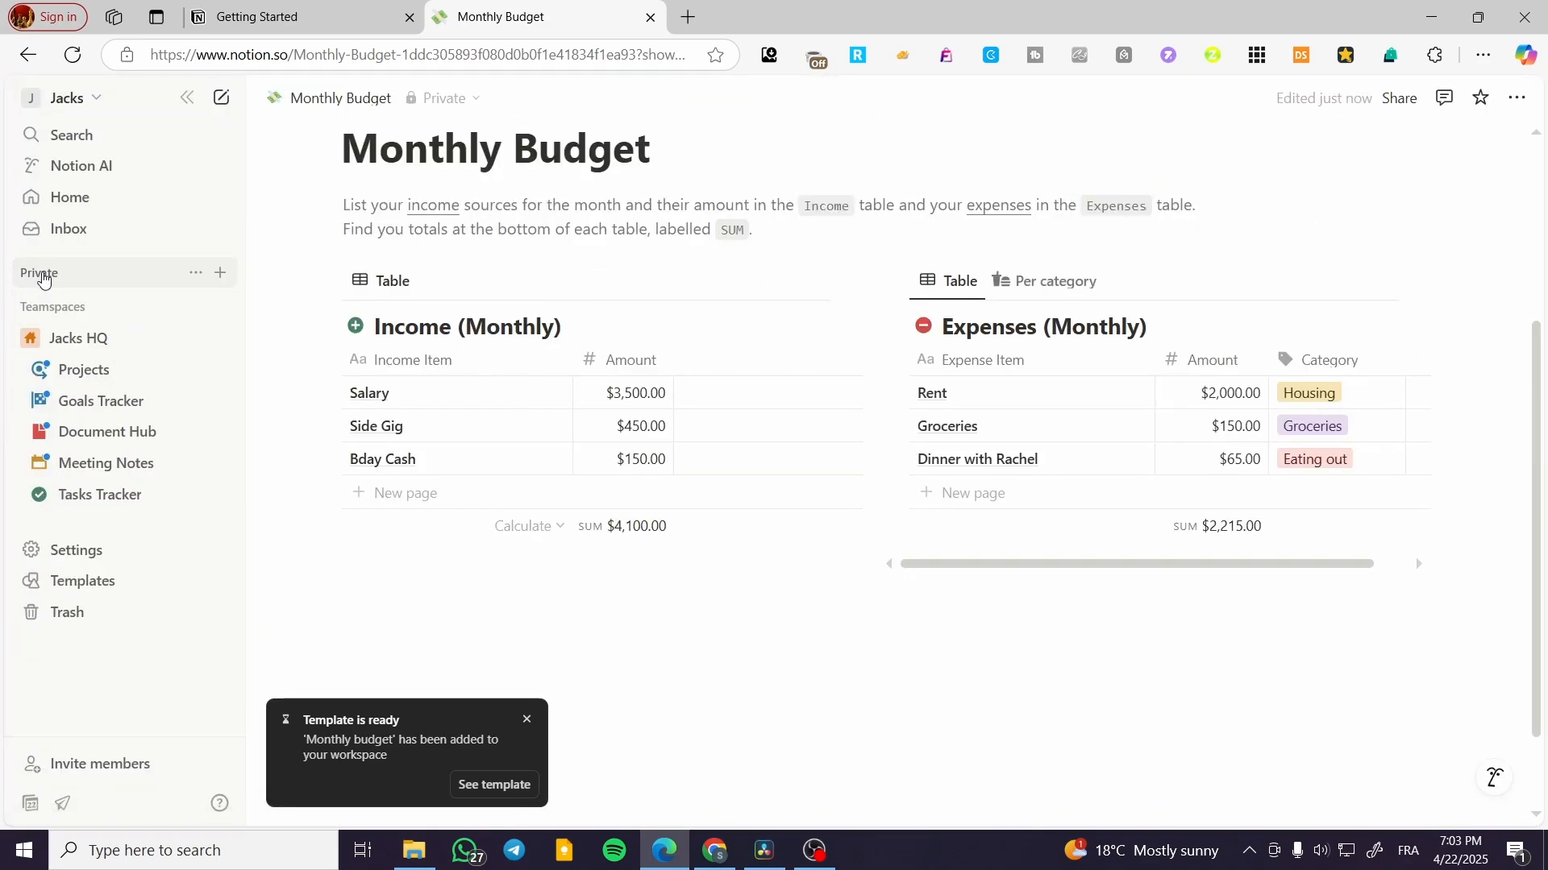
# Start a new Private page built with AI from the prompt "Budget Tracker" and dismiss the template notification
pyautogui.click(221, 274)
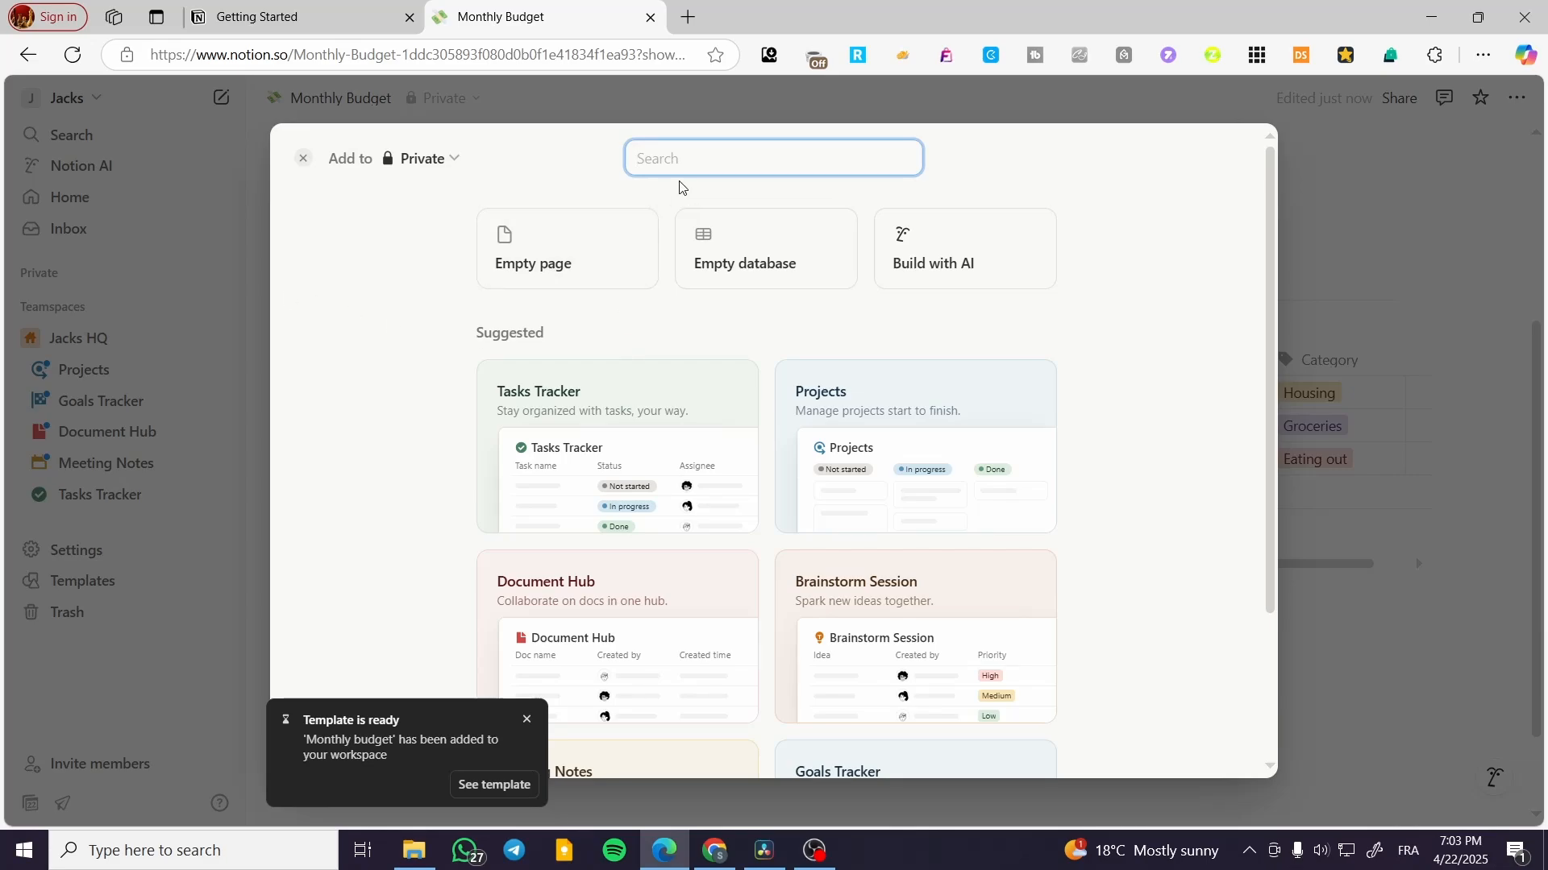
pyautogui.click(957, 251)
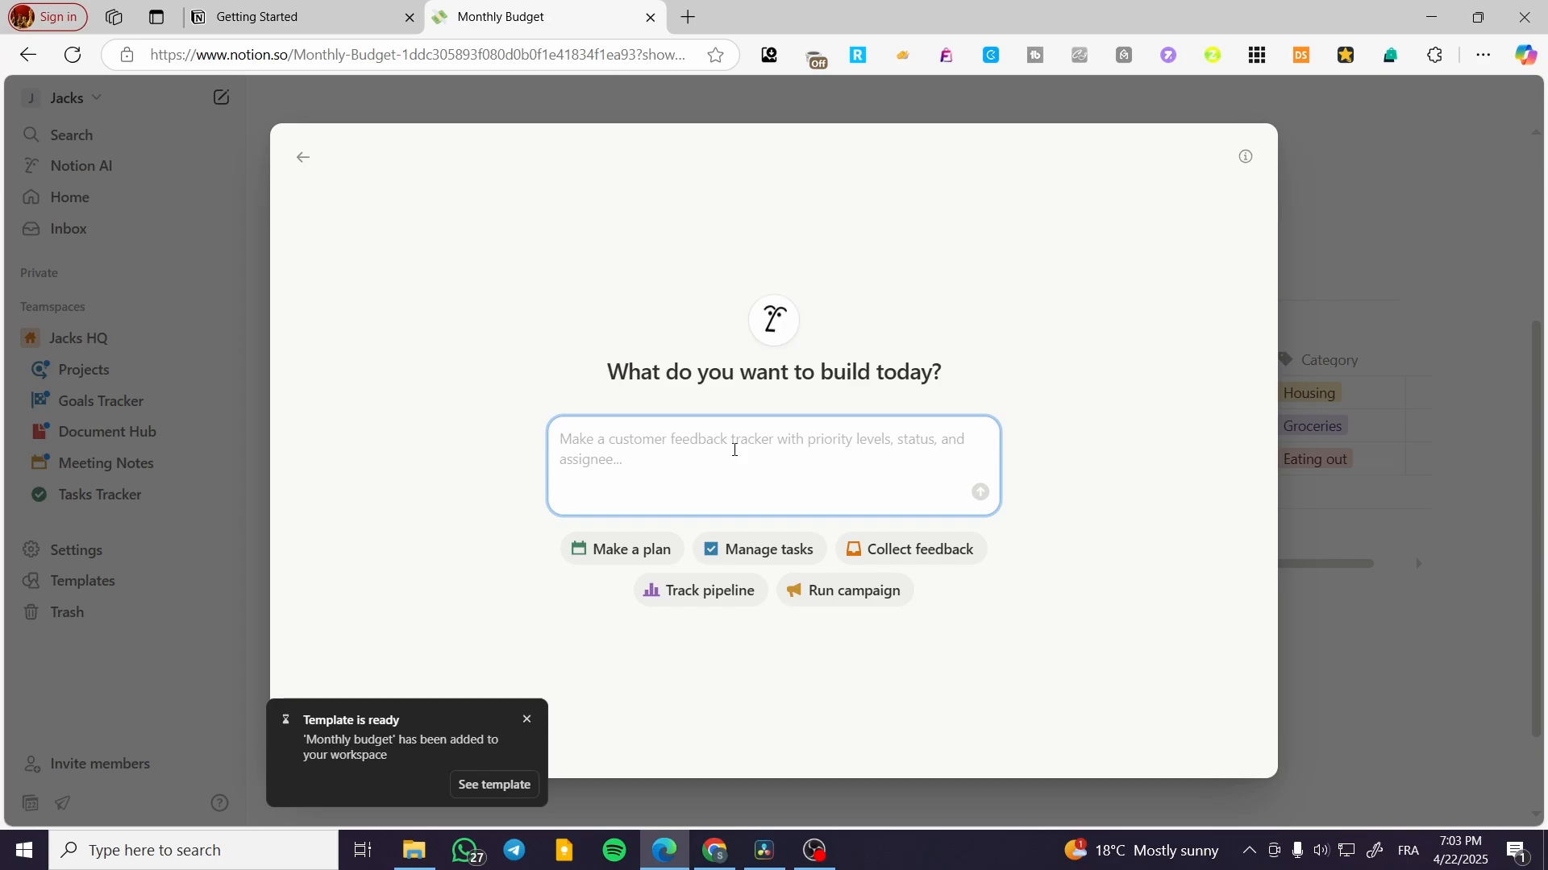
pyautogui.write('Budge')
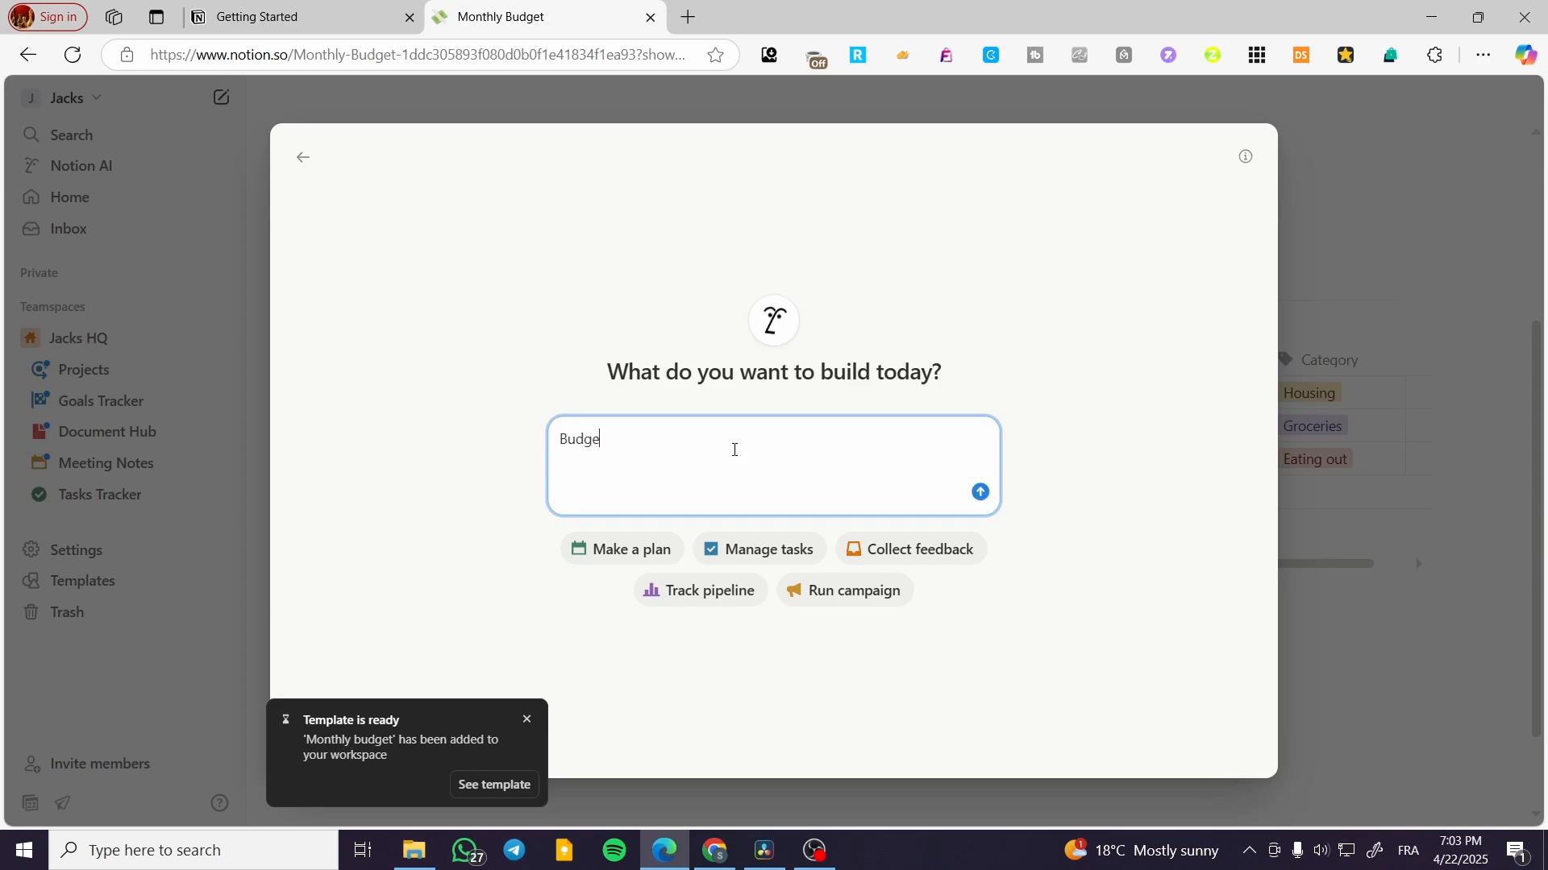
pyautogui.write('t Tracker')
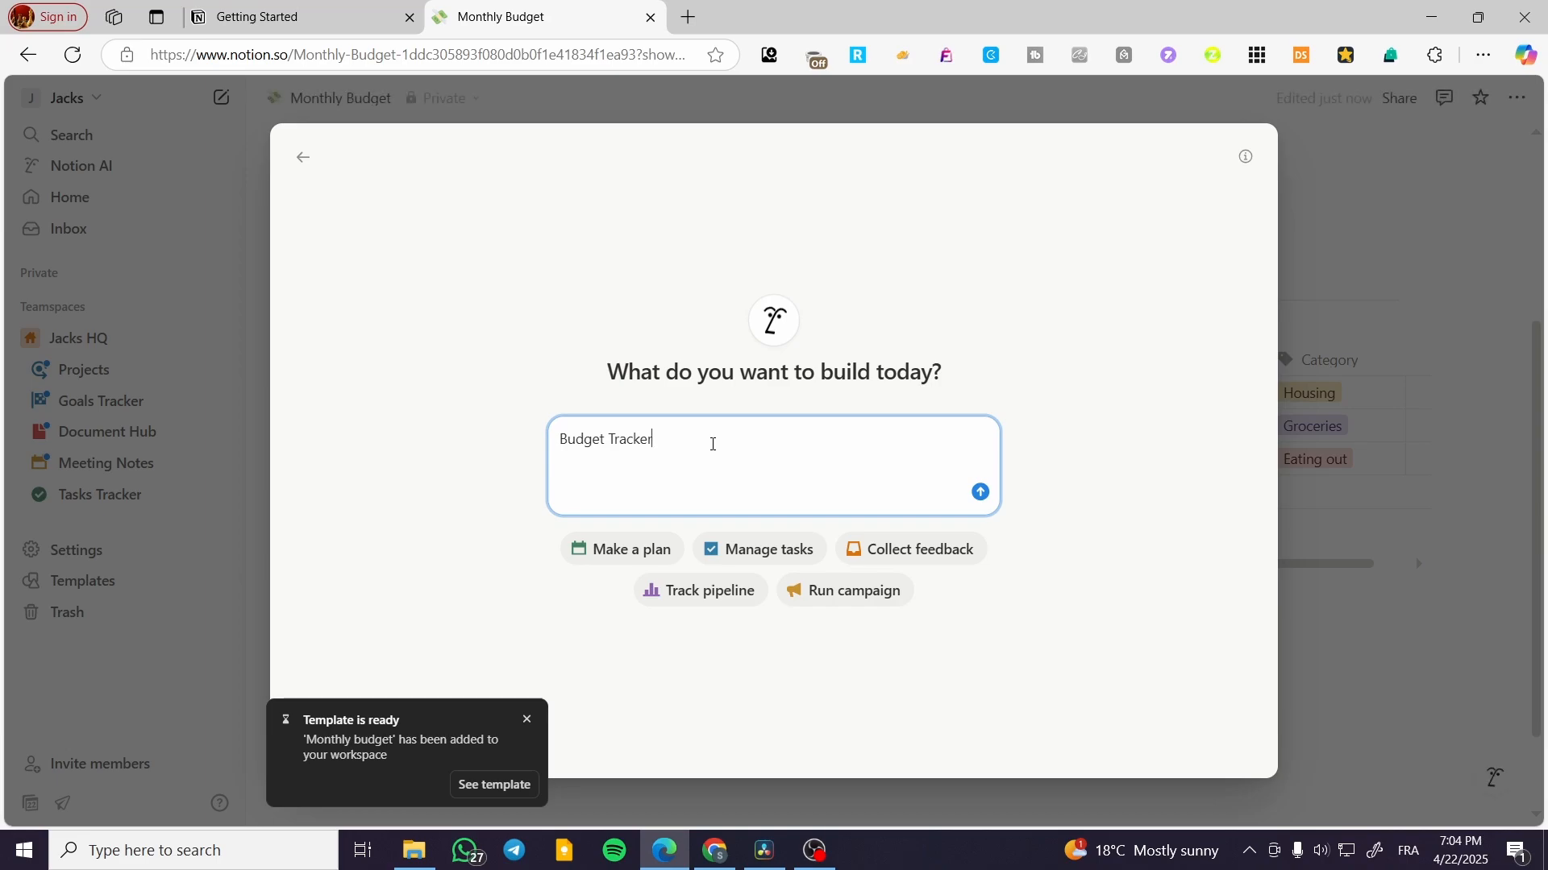
pyautogui.press('Return')
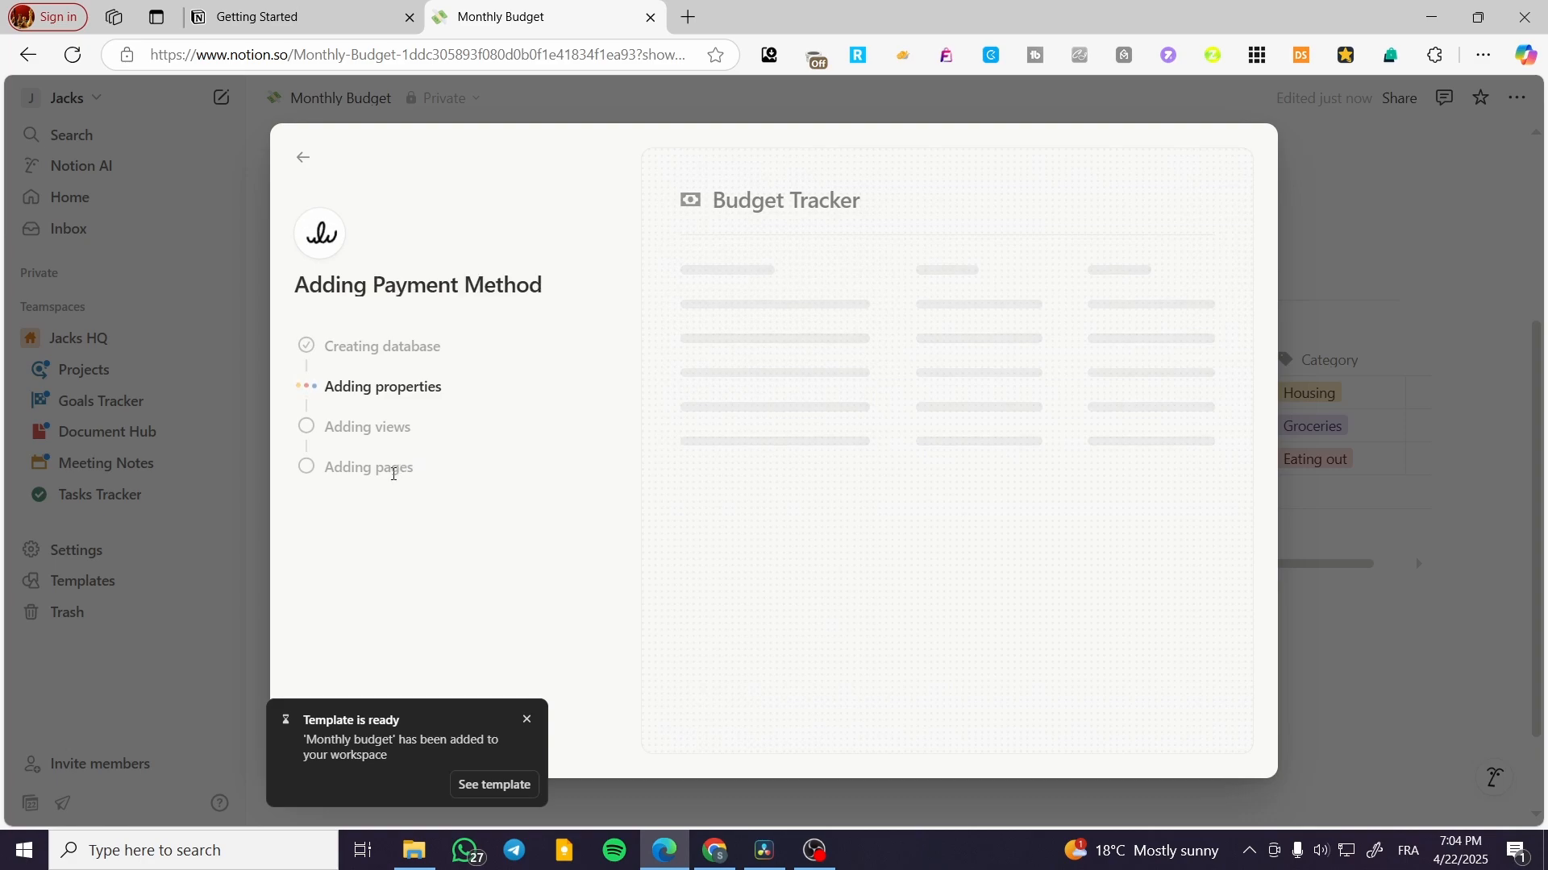
pyautogui.click(527, 720)
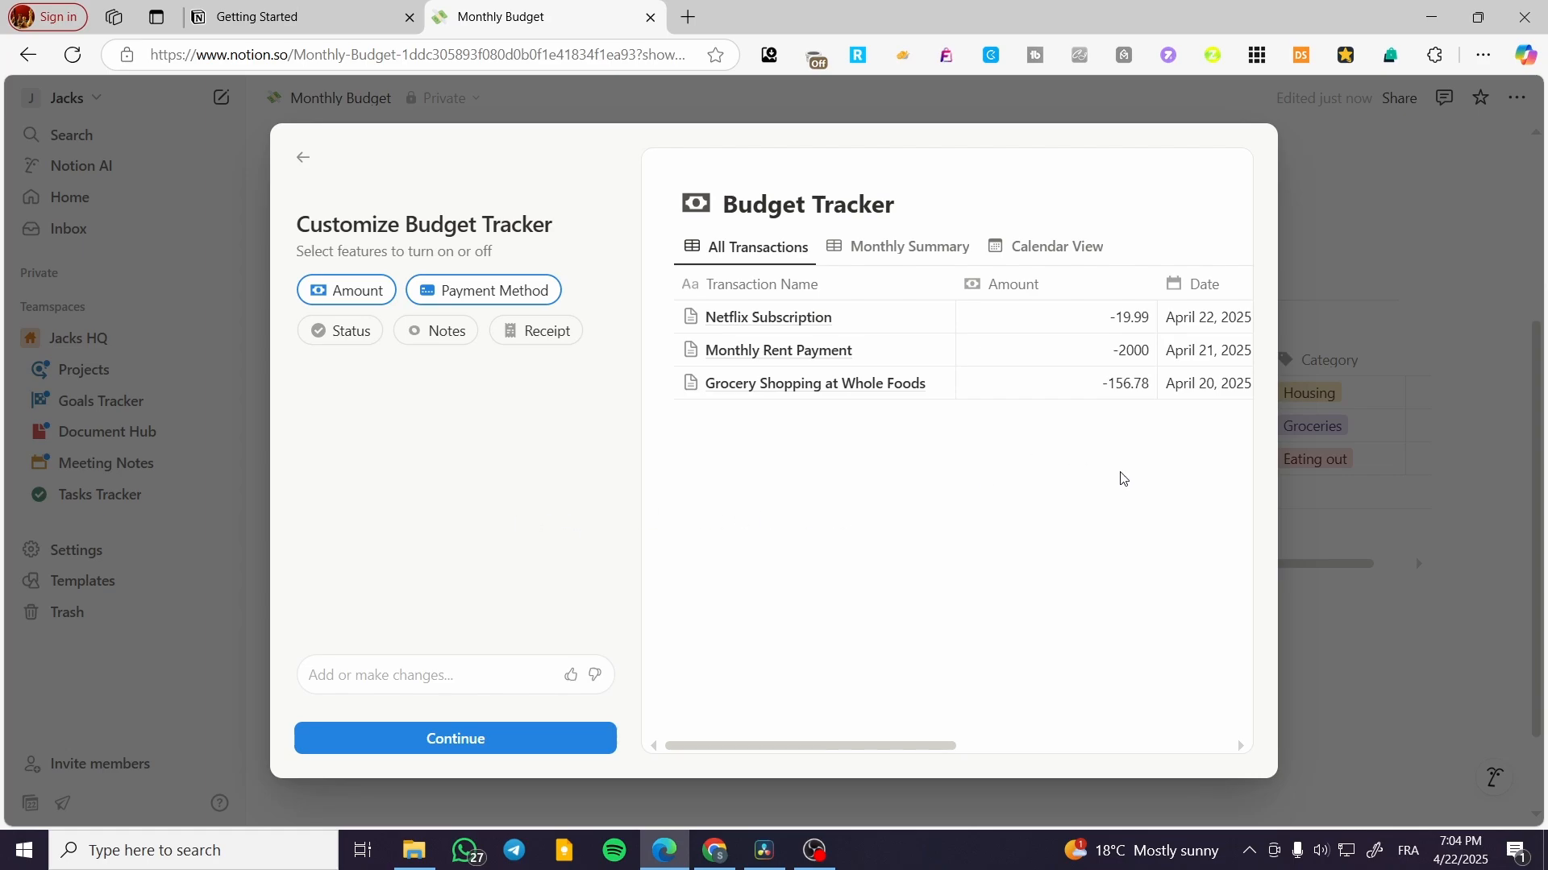
# Review the generated Budget Tracker's columns and create it with the suggested features and its All Transactions, Monthly Summary and Calendar View views
pyautogui.moveTo(892, 748); pyautogui.dragTo(494, 745)
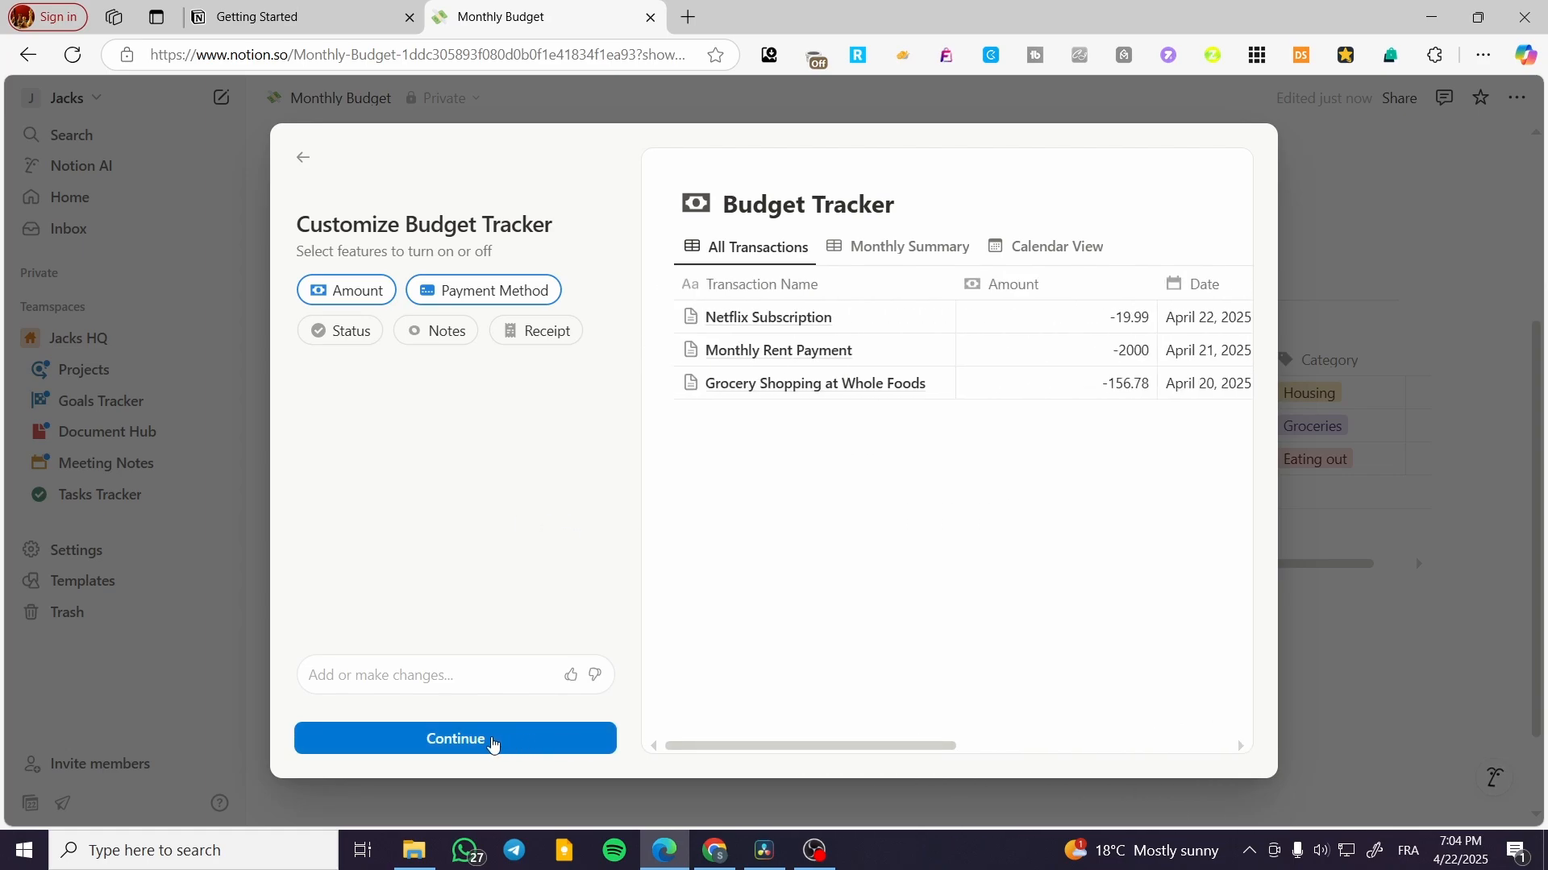
pyautogui.click(432, 686)
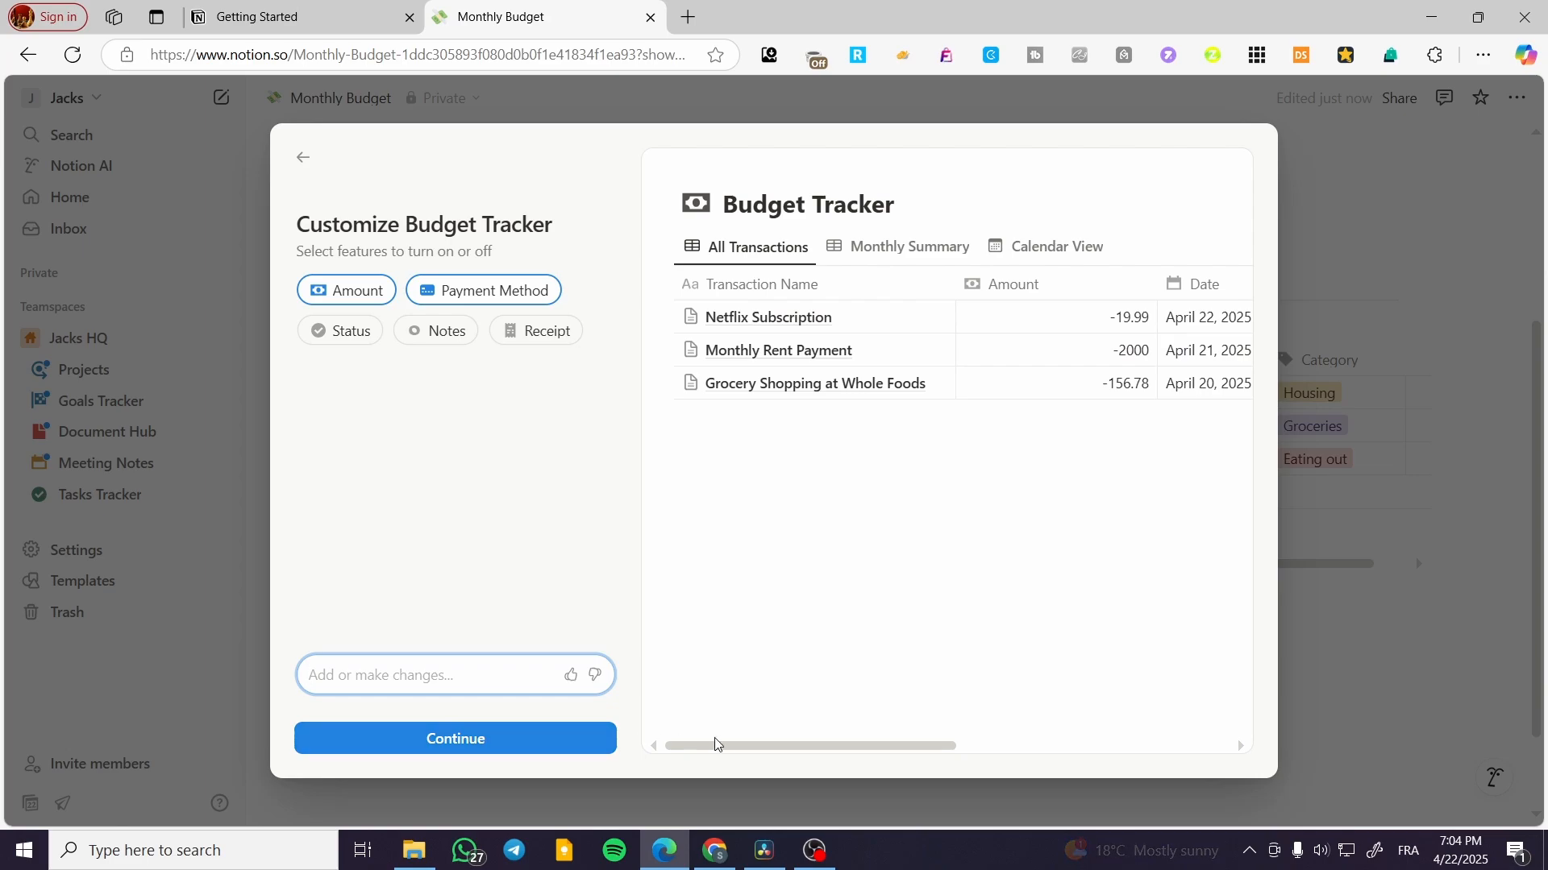
pyautogui.hscroll(5, 794, 735)
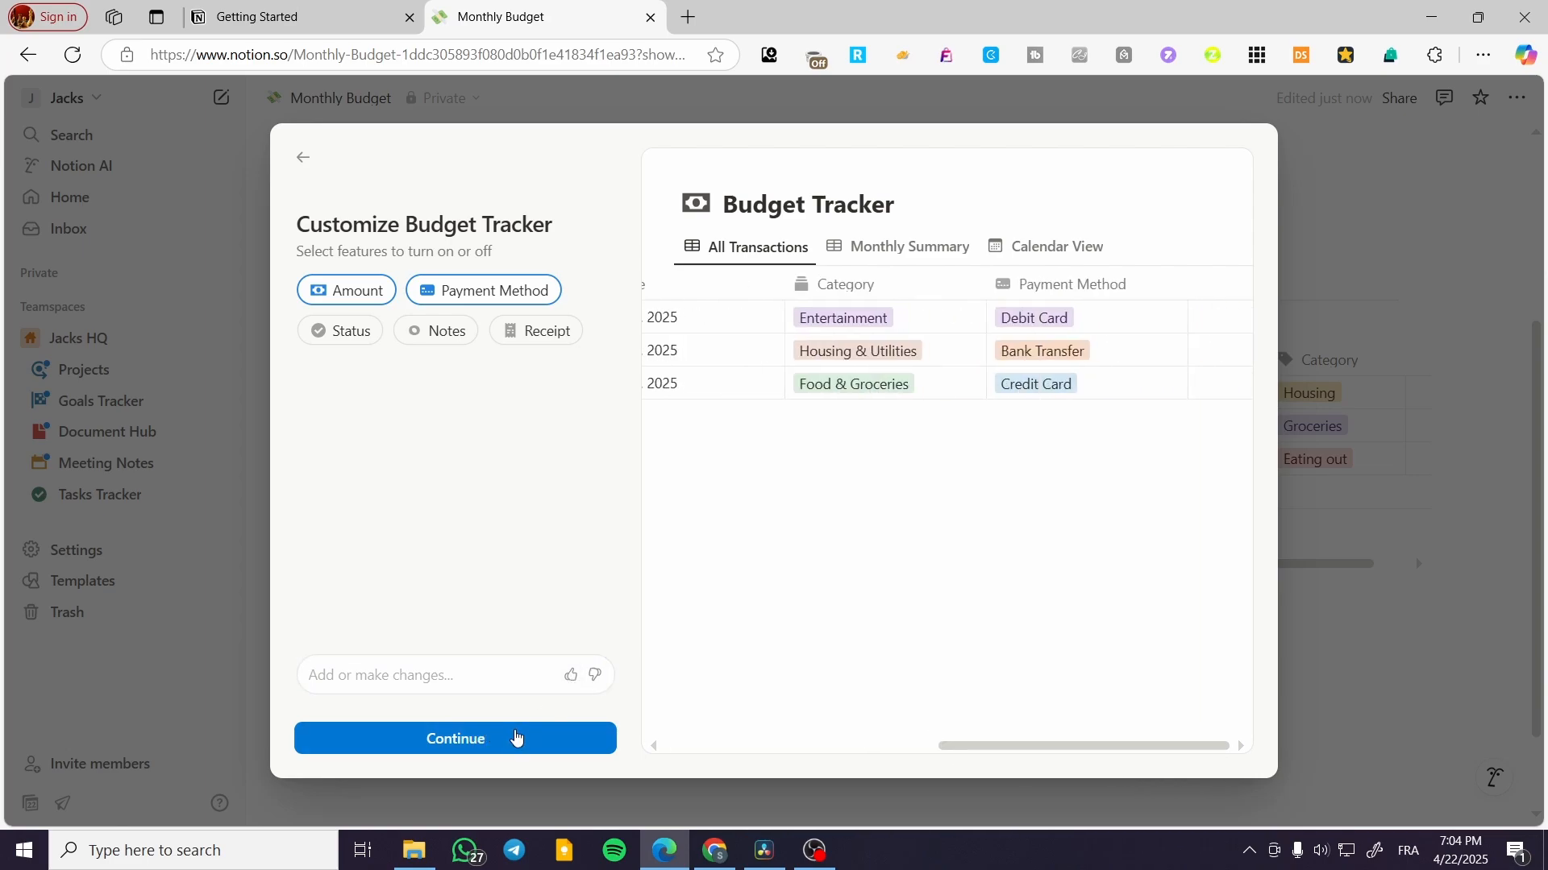
pyautogui.click(515, 737)
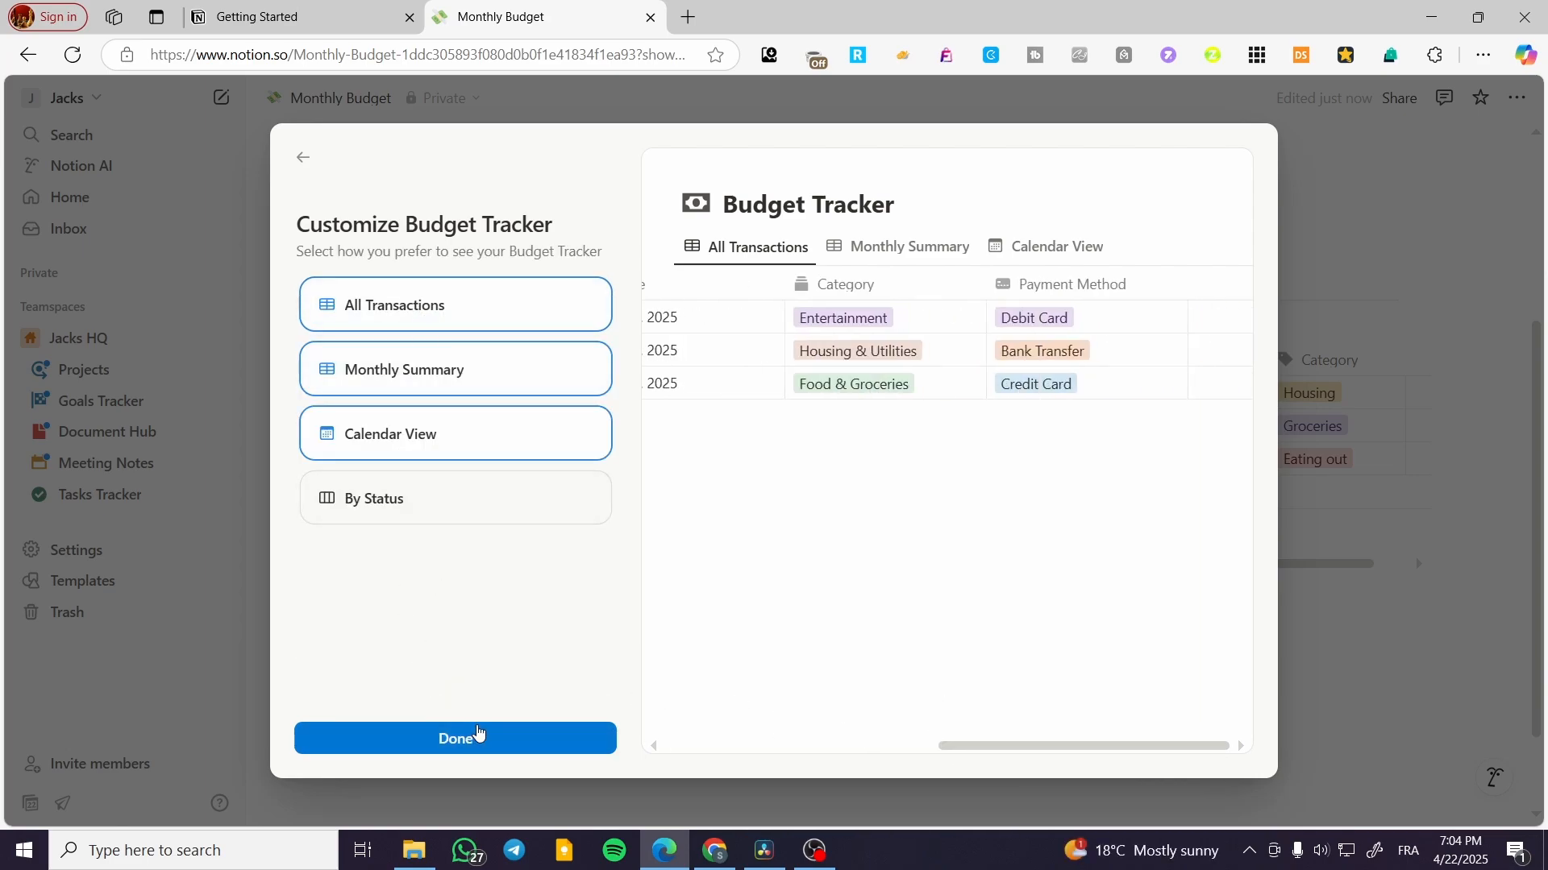
pyautogui.click(482, 737)
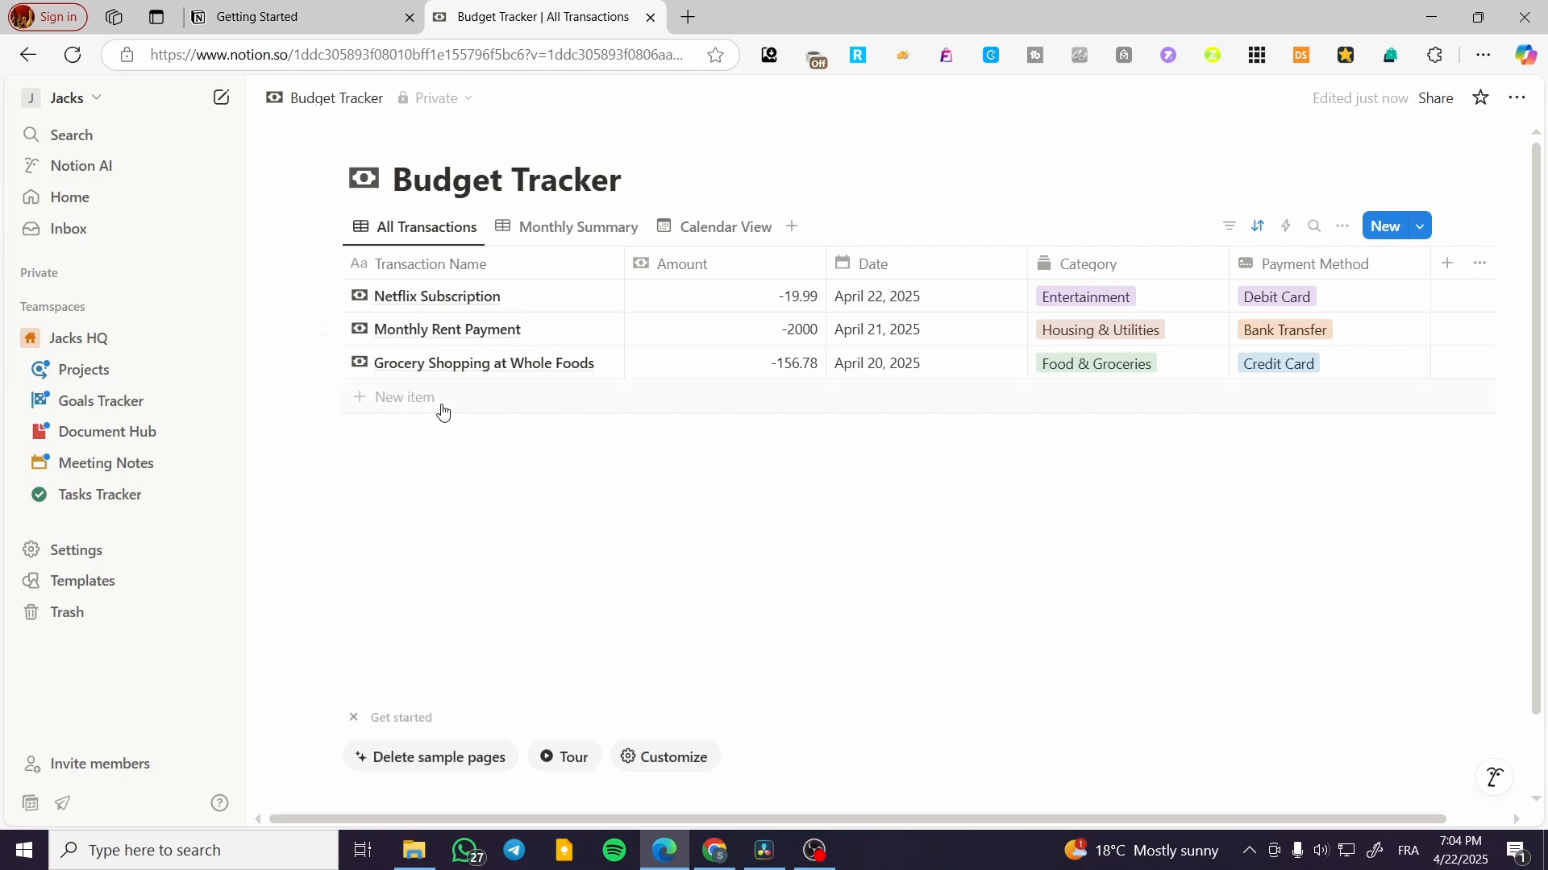
# Add a new item named "Total" to the Budget Tracker table, leaving its amount empty
pyautogui.click(399, 398)
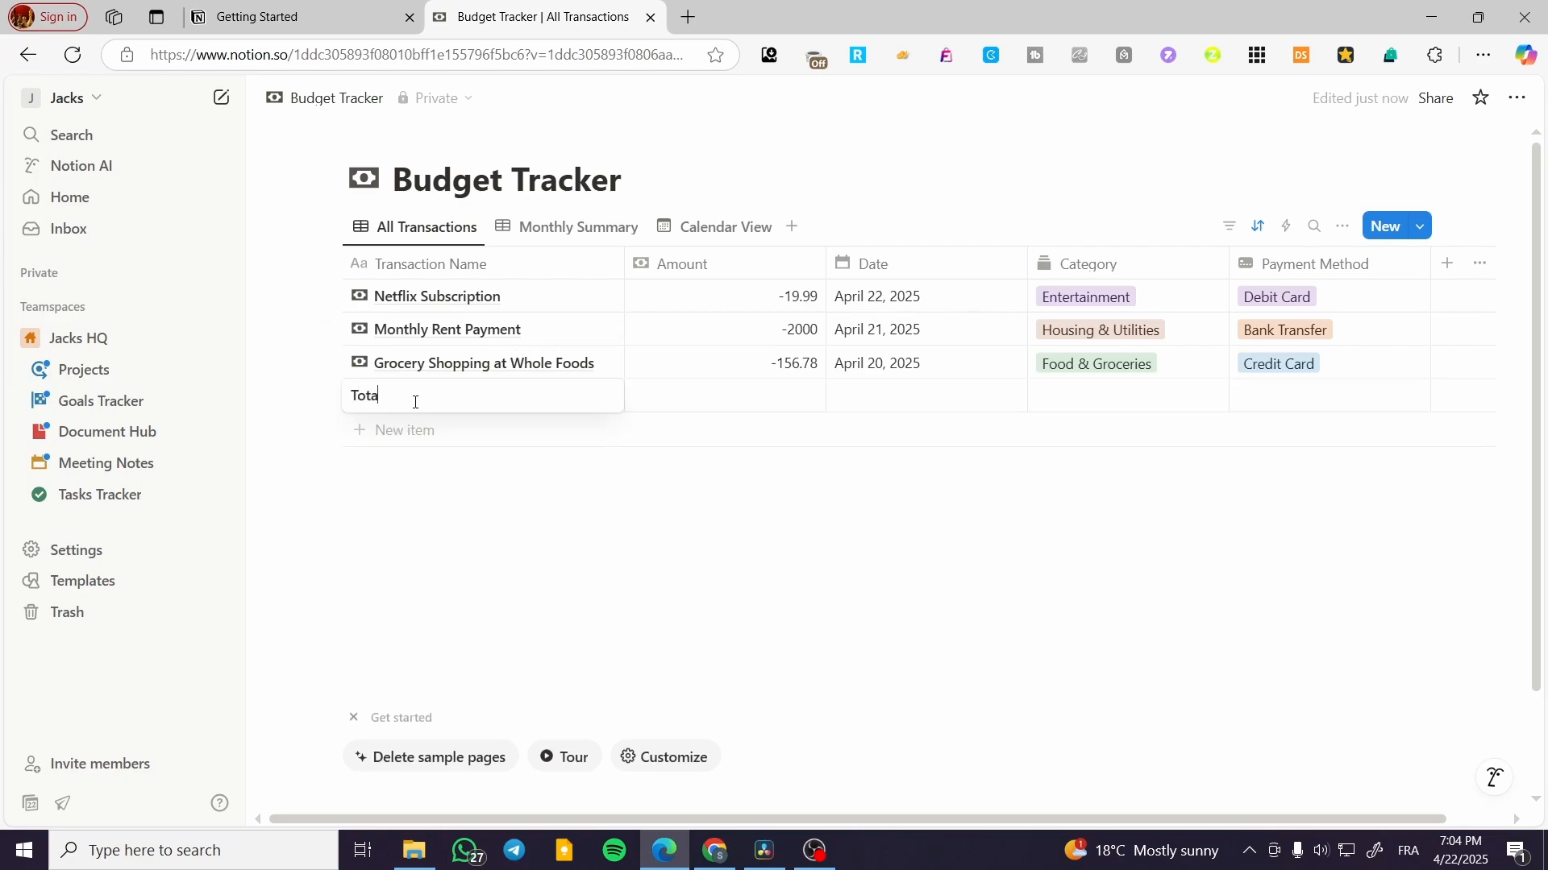
pyautogui.press('Return')
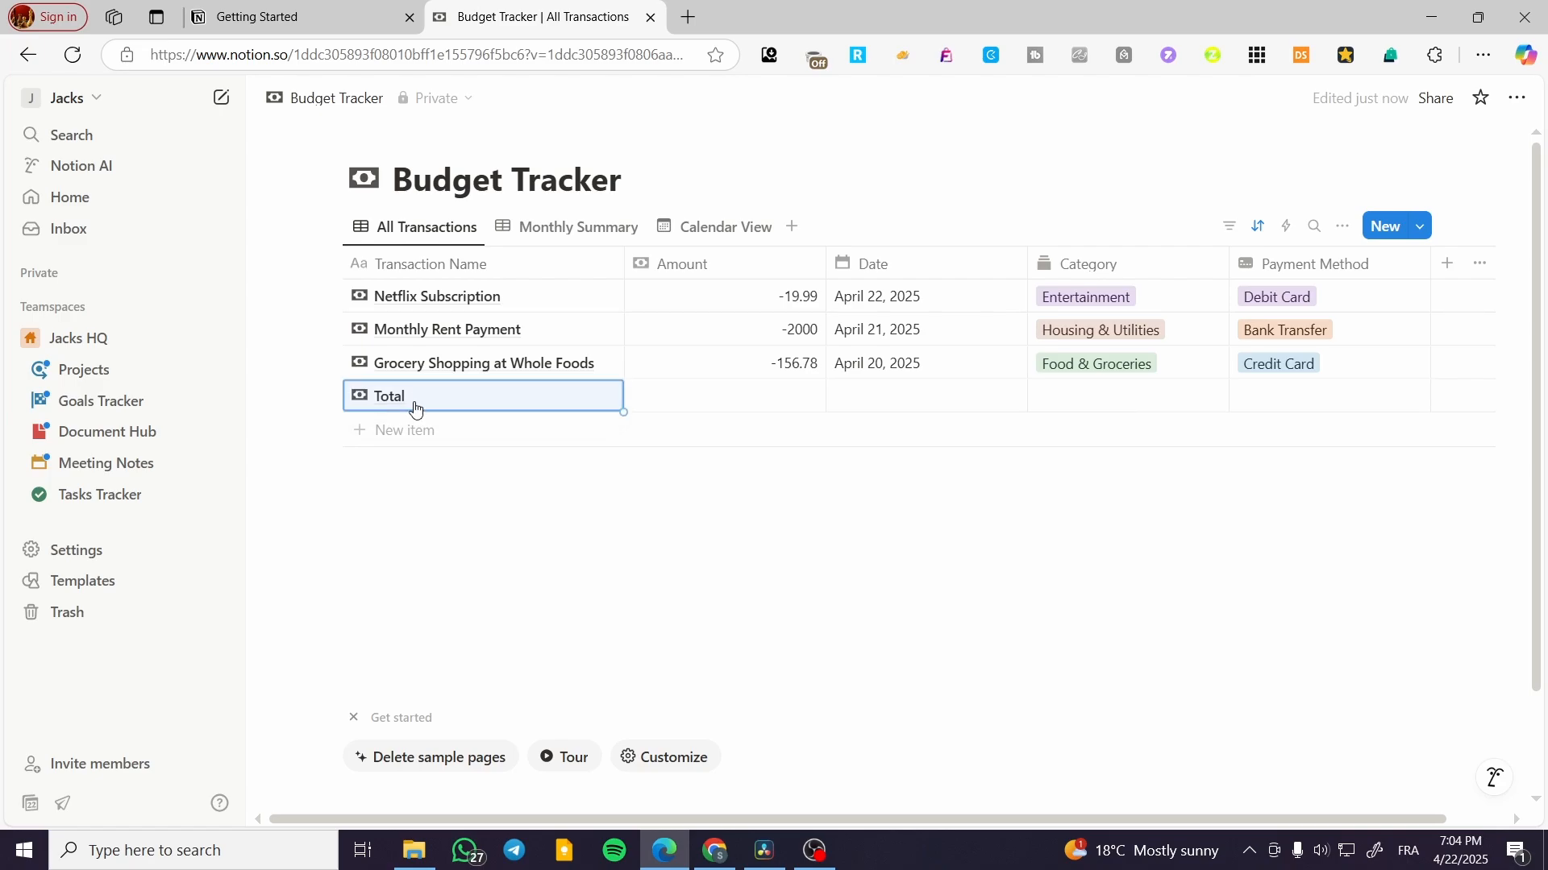
pyautogui.click(681, 398)
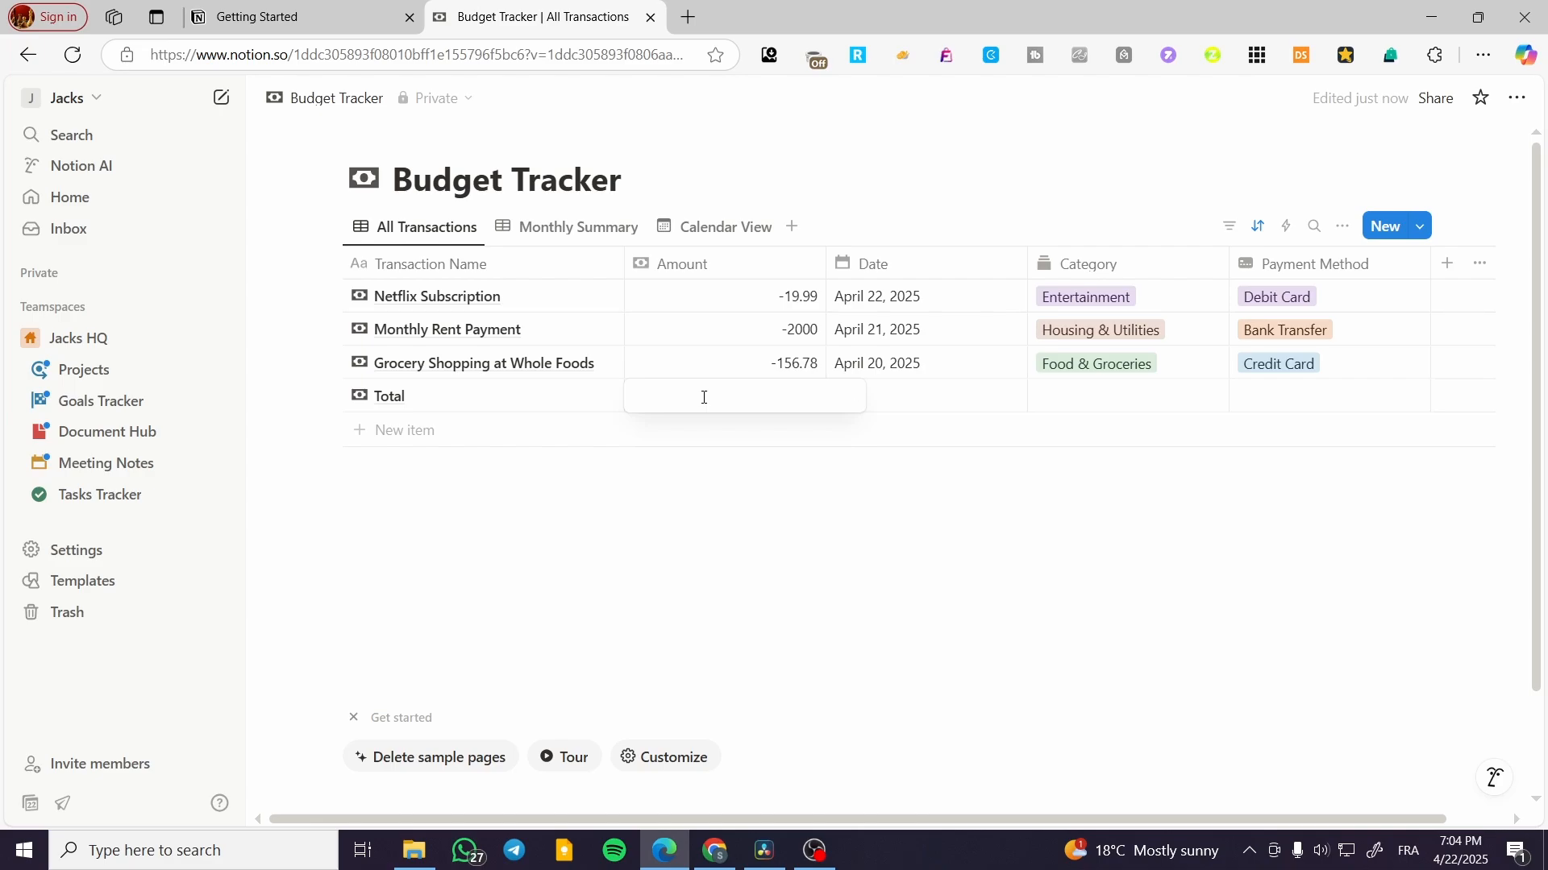
pyautogui.press('Escape')
pyautogui.moveTo(691, 484)
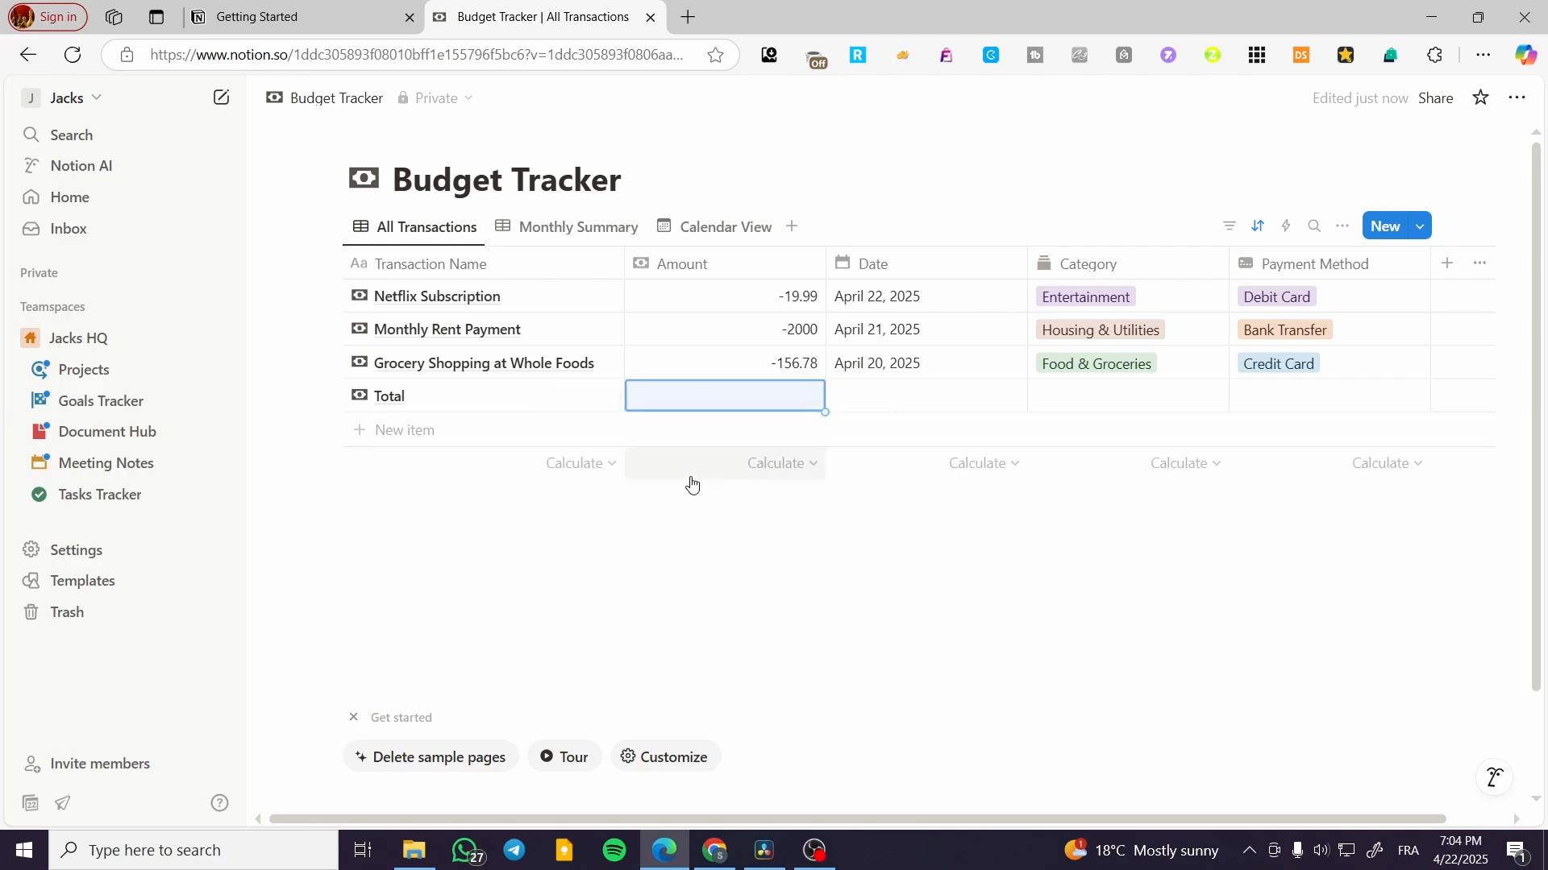
pyautogui.click(585, 470)
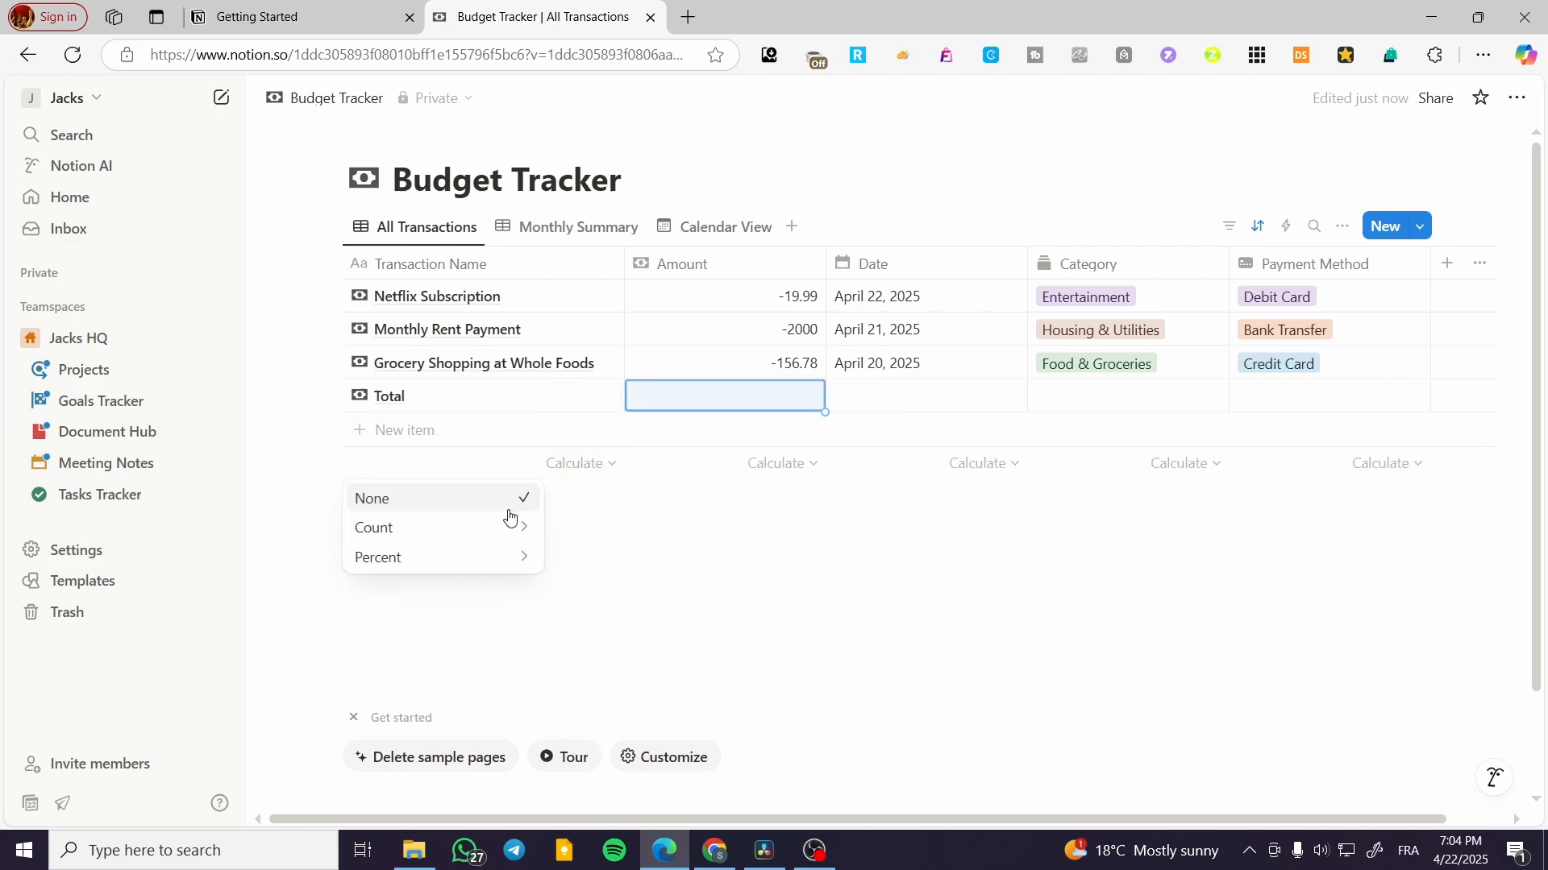
pyautogui.click(608, 471)
pyautogui.click(605, 470)
pyautogui.moveTo(465, 532)
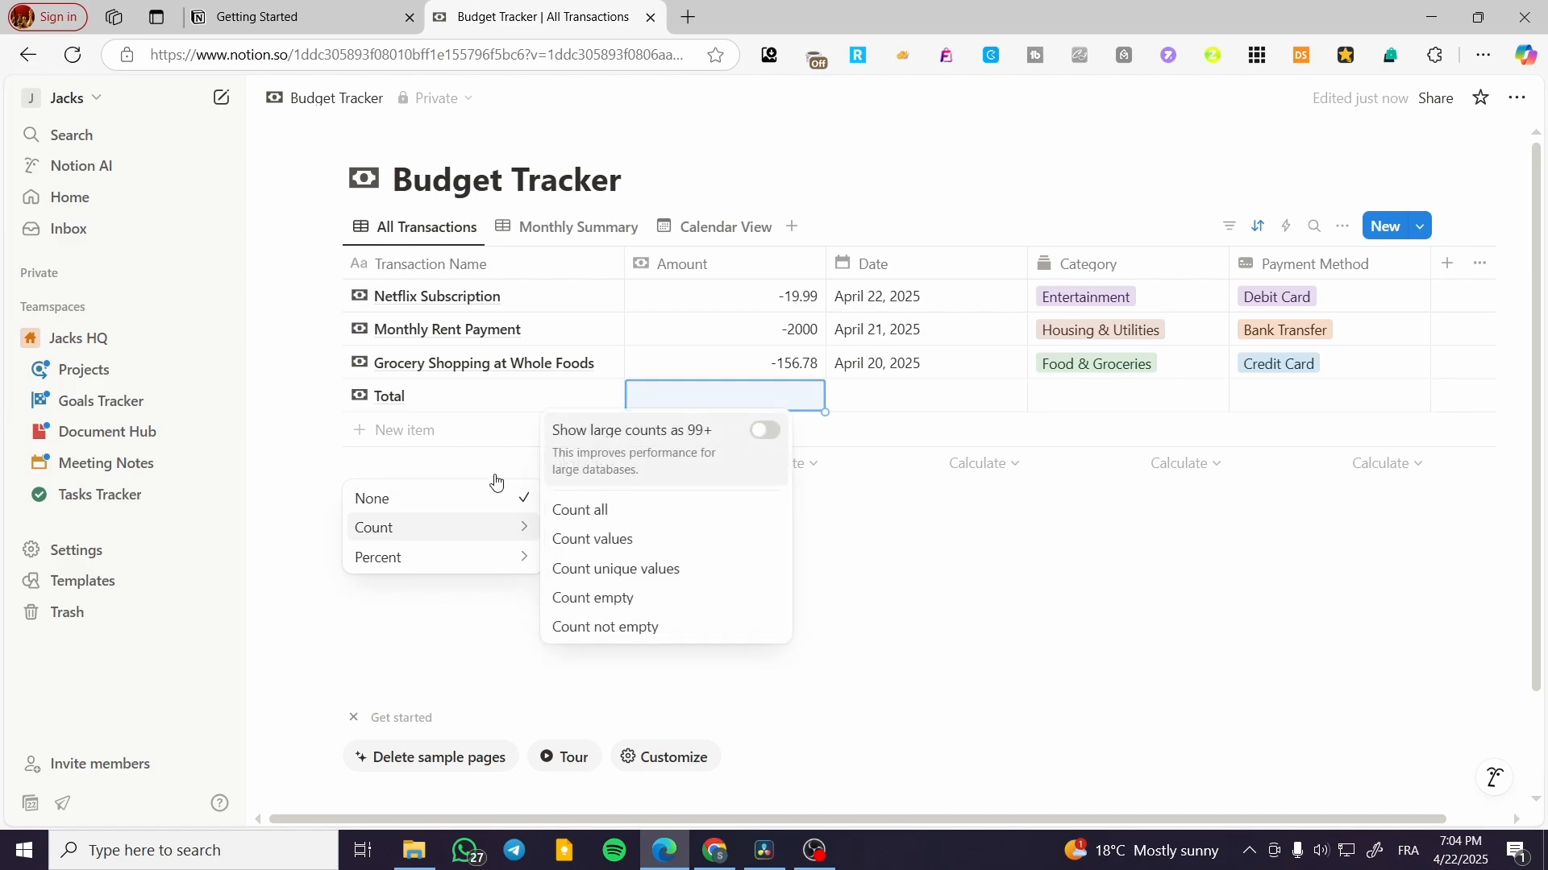
pyautogui.click(818, 480)
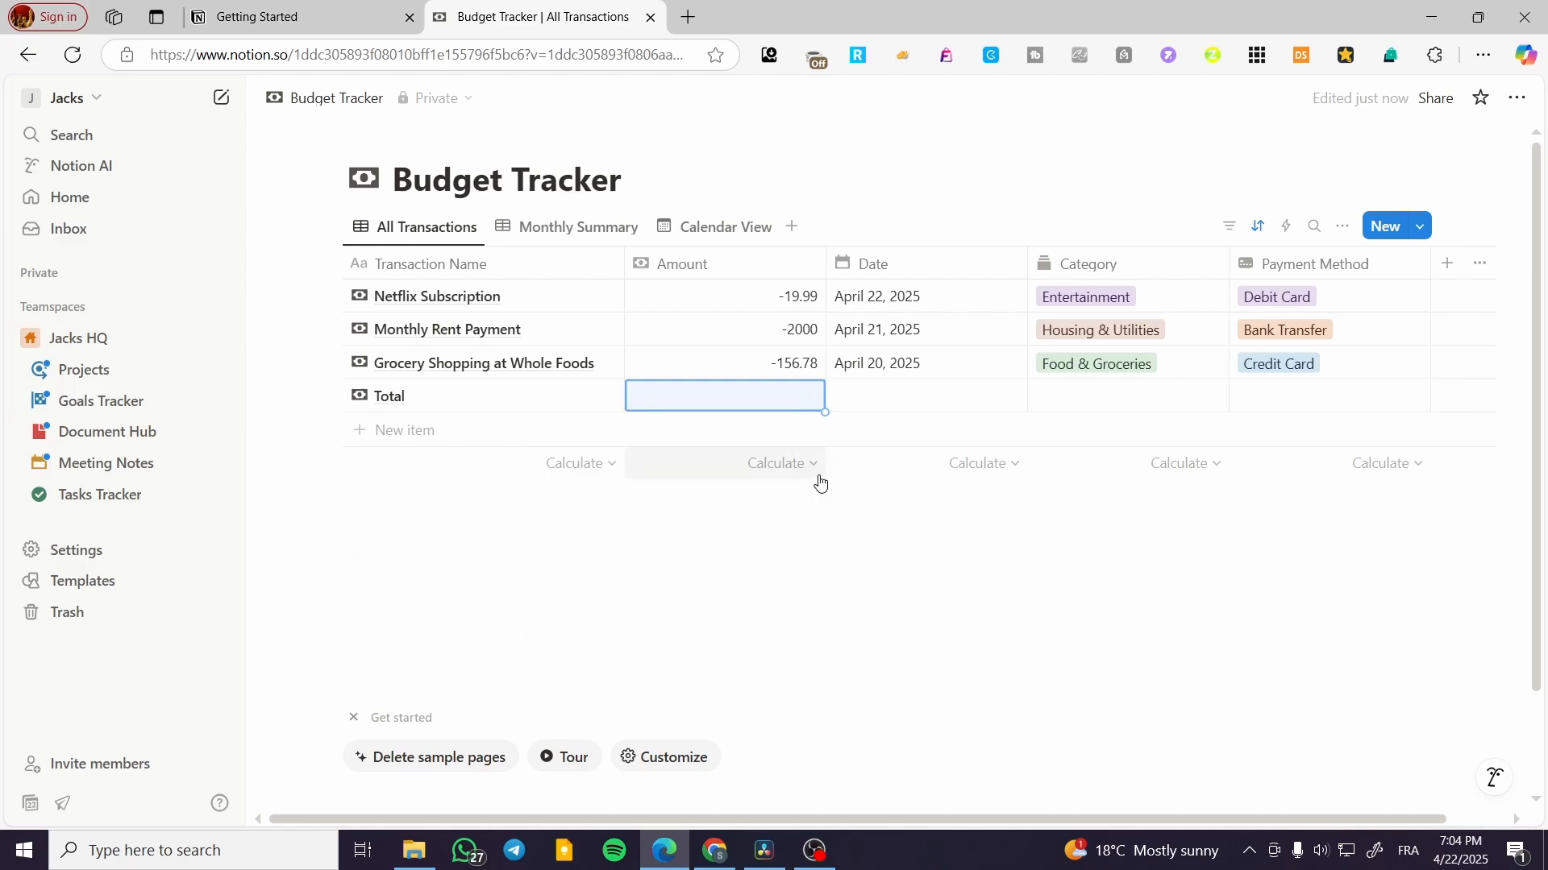
# Set the Amount column's calculation to Sum
pyautogui.click(746, 466)
pyautogui.moveTo(748, 526)
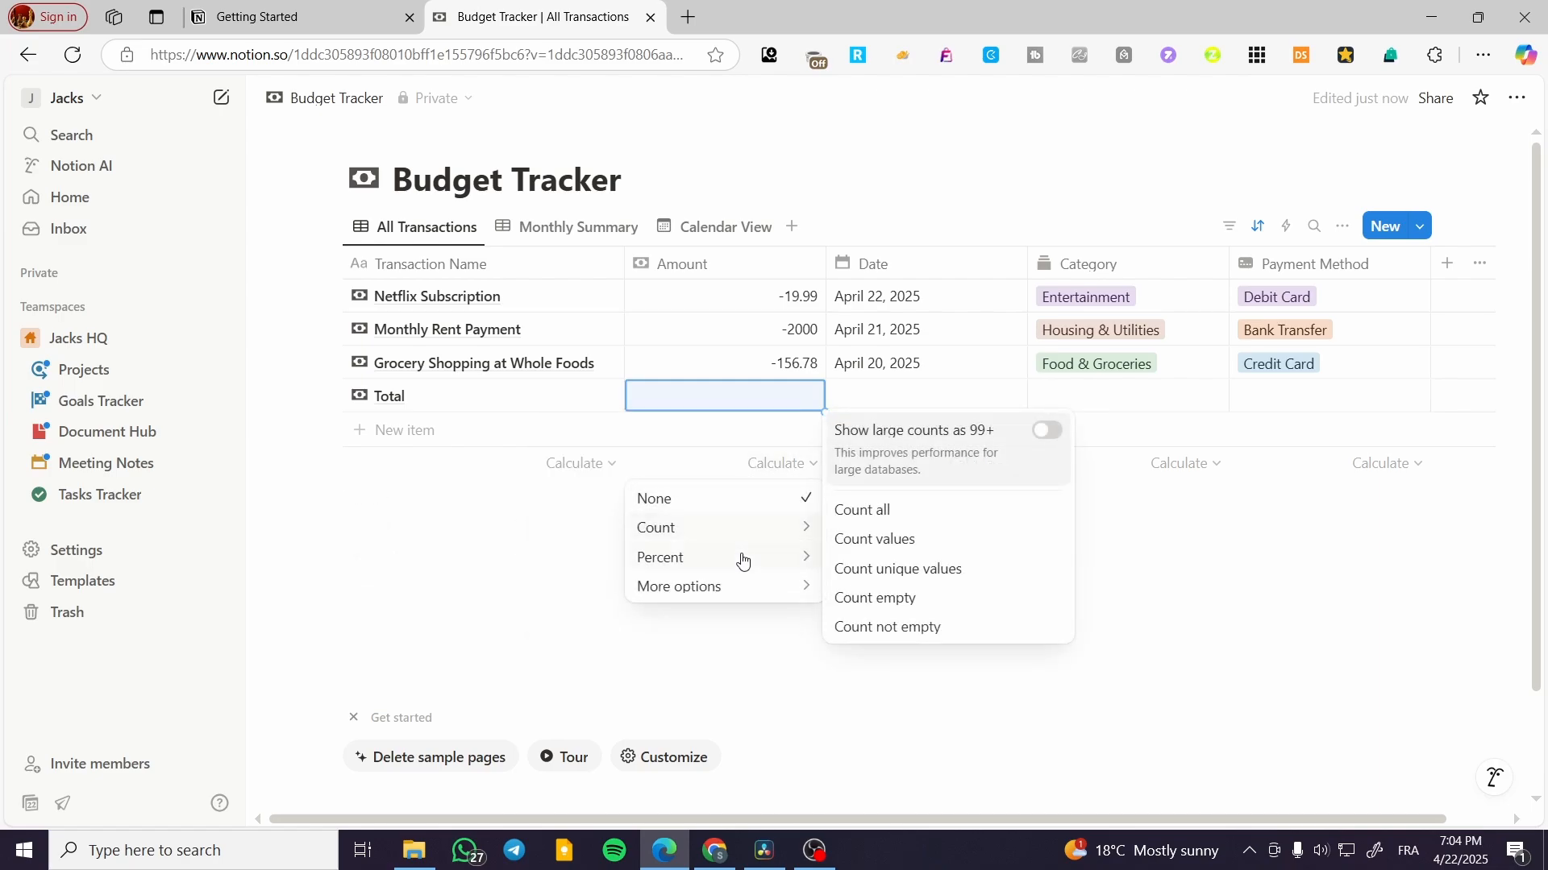
pyautogui.moveTo(732, 586)
pyautogui.click(893, 517)
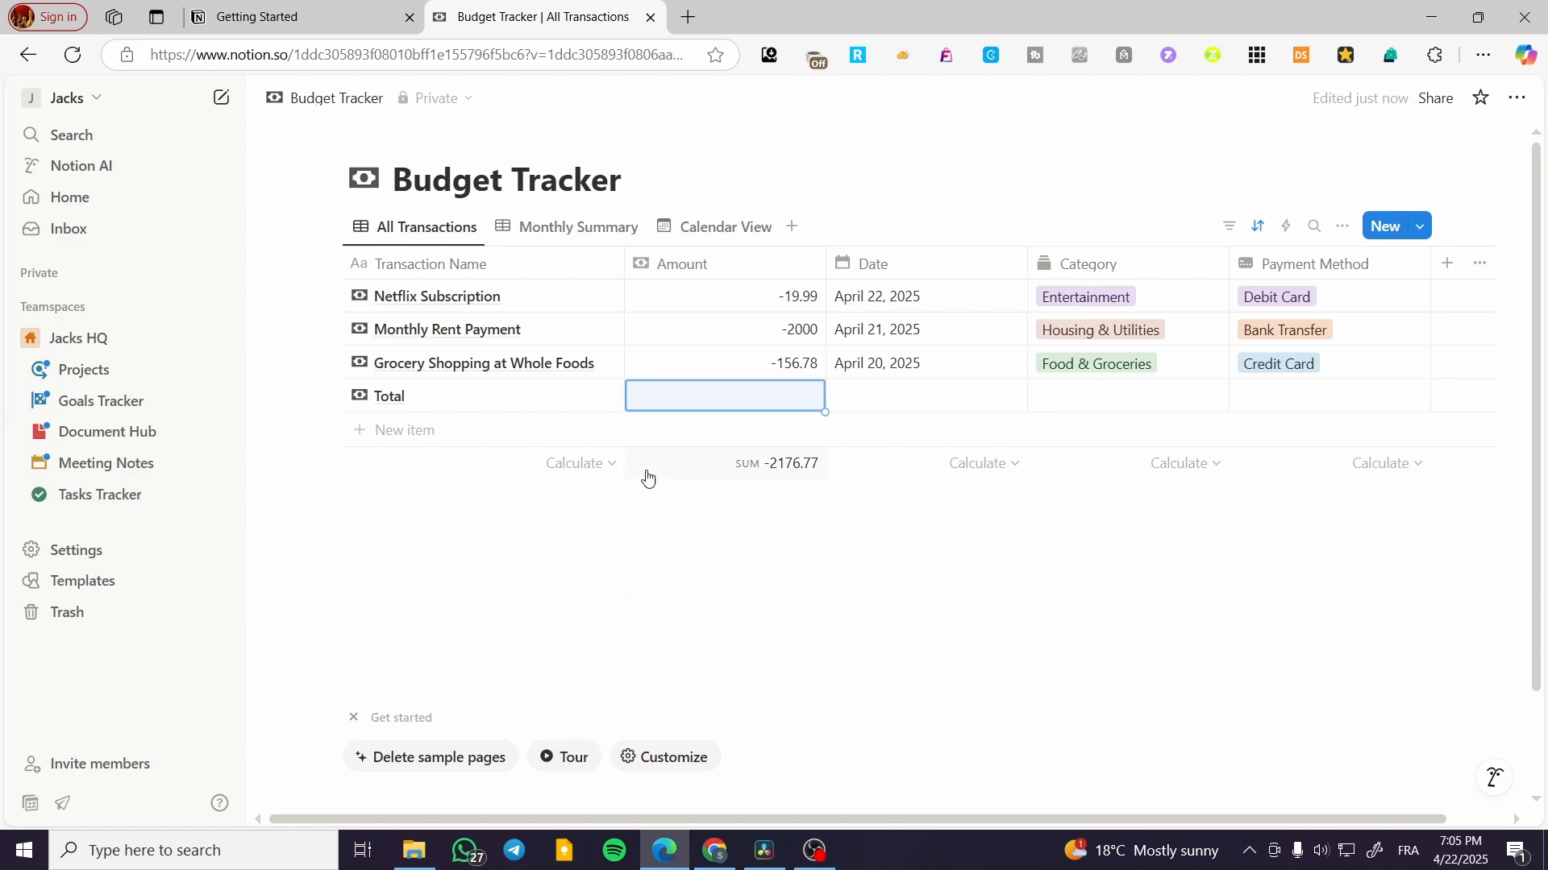
# Make the three sample amounts positive (19.99, 2000 and 156.78) and narrow the Amount column slightly
pyautogui.click(782, 300)
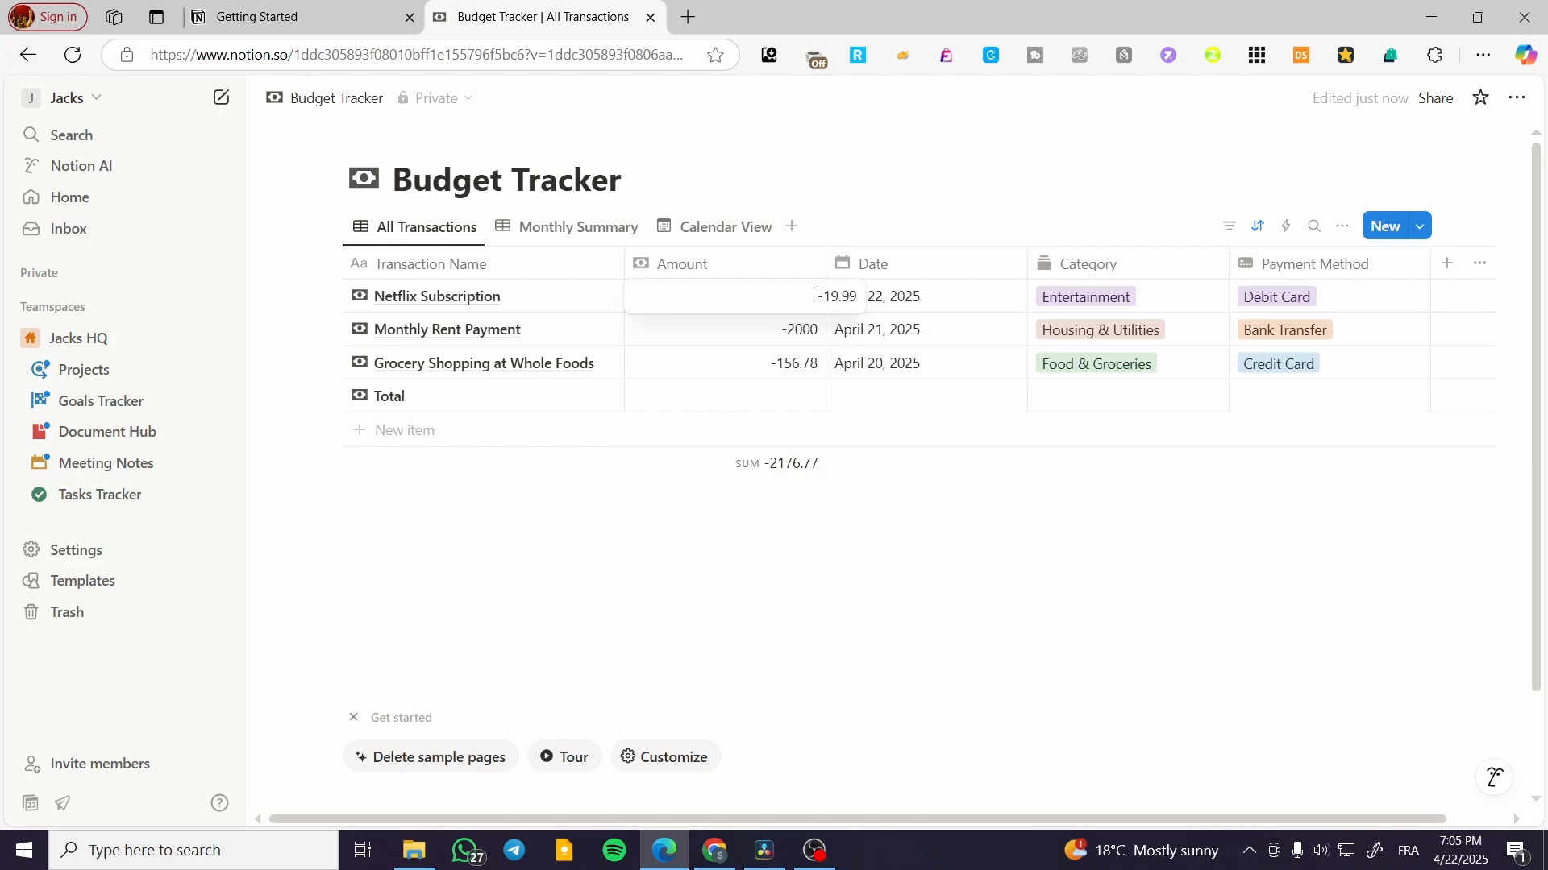
pyautogui.click(784, 338)
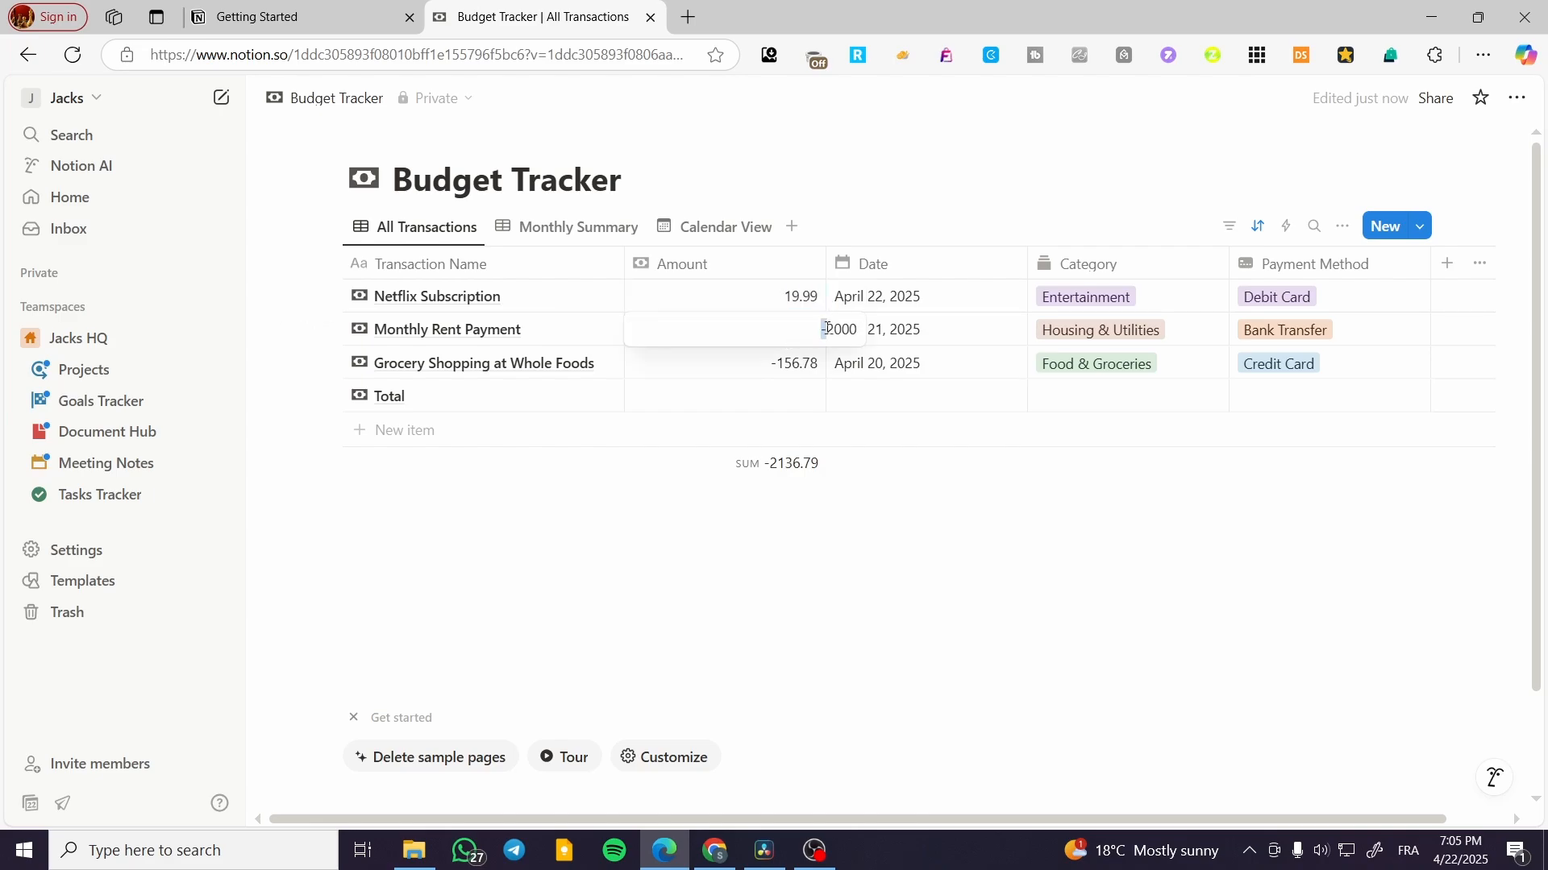
pyautogui.press('BackSpace')
pyautogui.press('Escape')
pyautogui.click(792, 364)
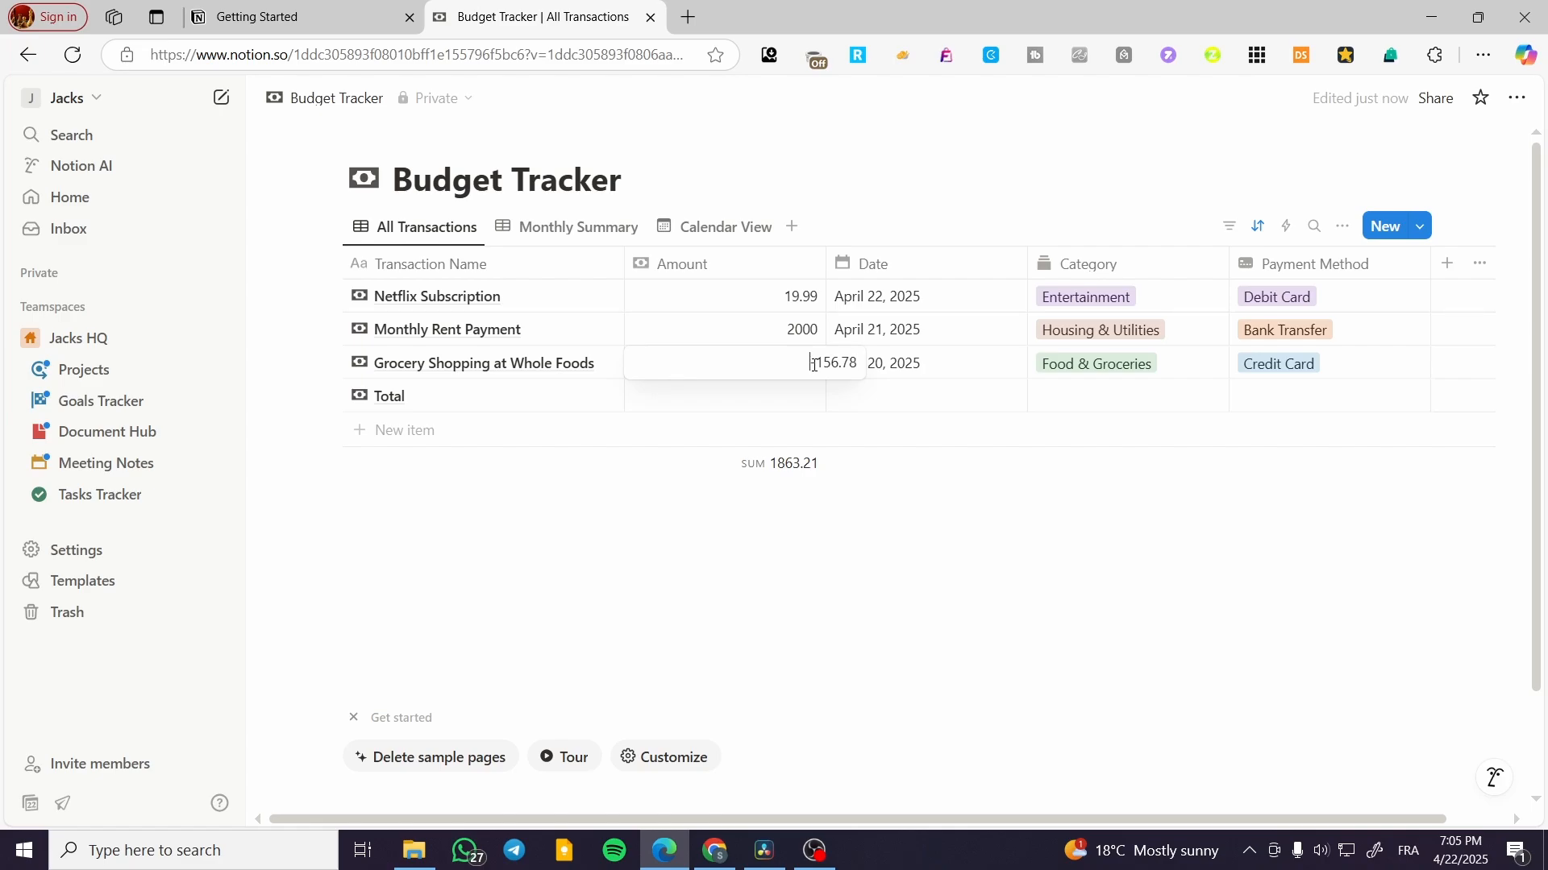
pyautogui.press('BackSpace')
pyautogui.press('Escape')
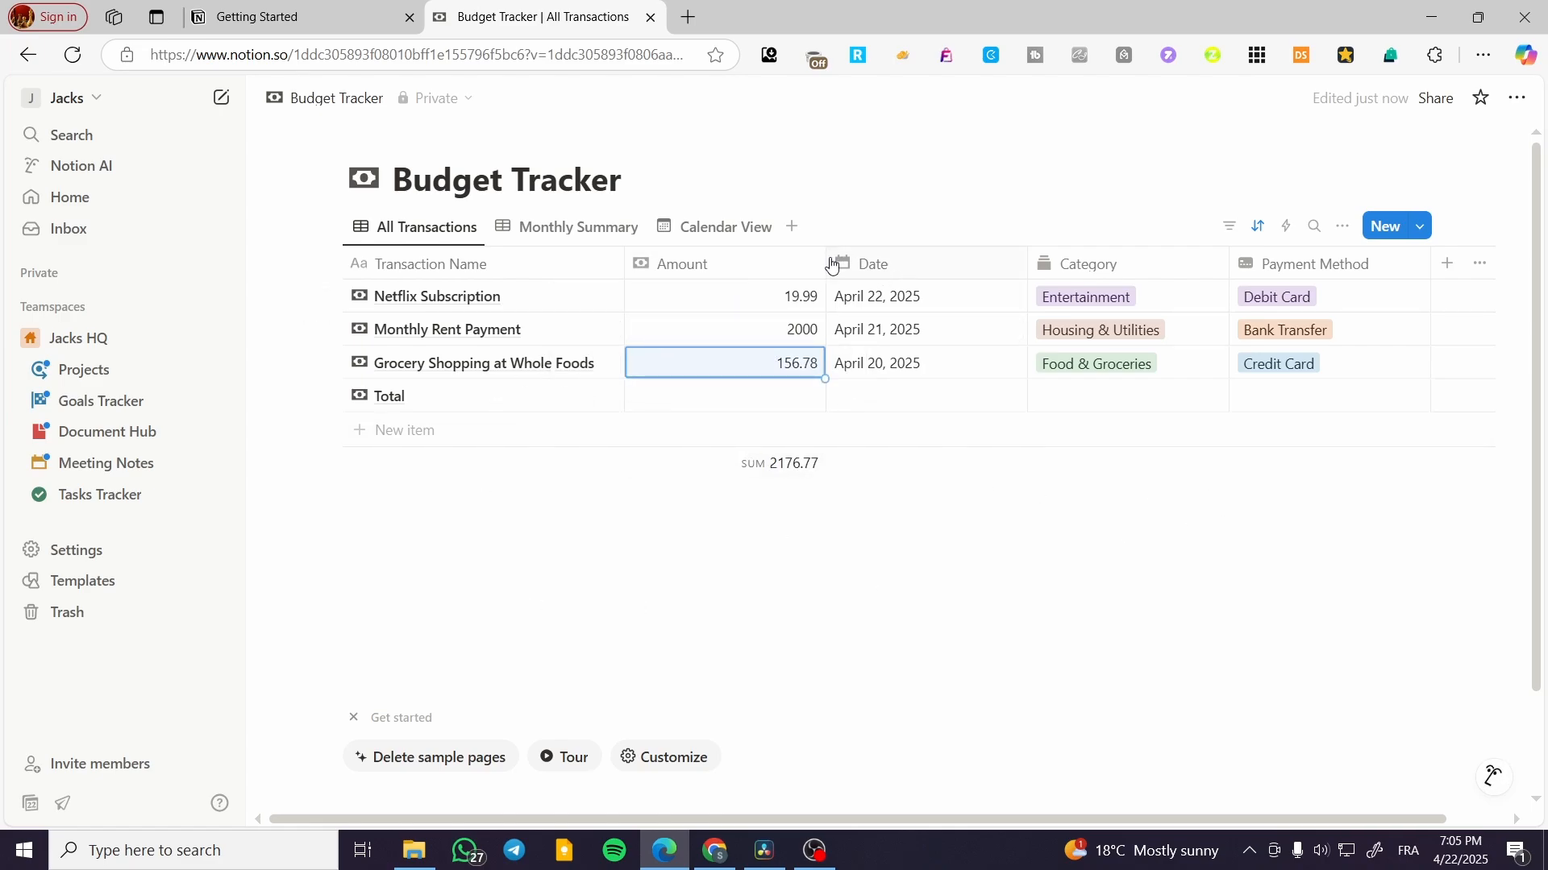
pyautogui.moveTo(825, 264)
pyautogui.mouseDown()
pyautogui.moveTo(877, 269)
pyautogui.moveTo(810, 266)
pyautogui.mouseUp()
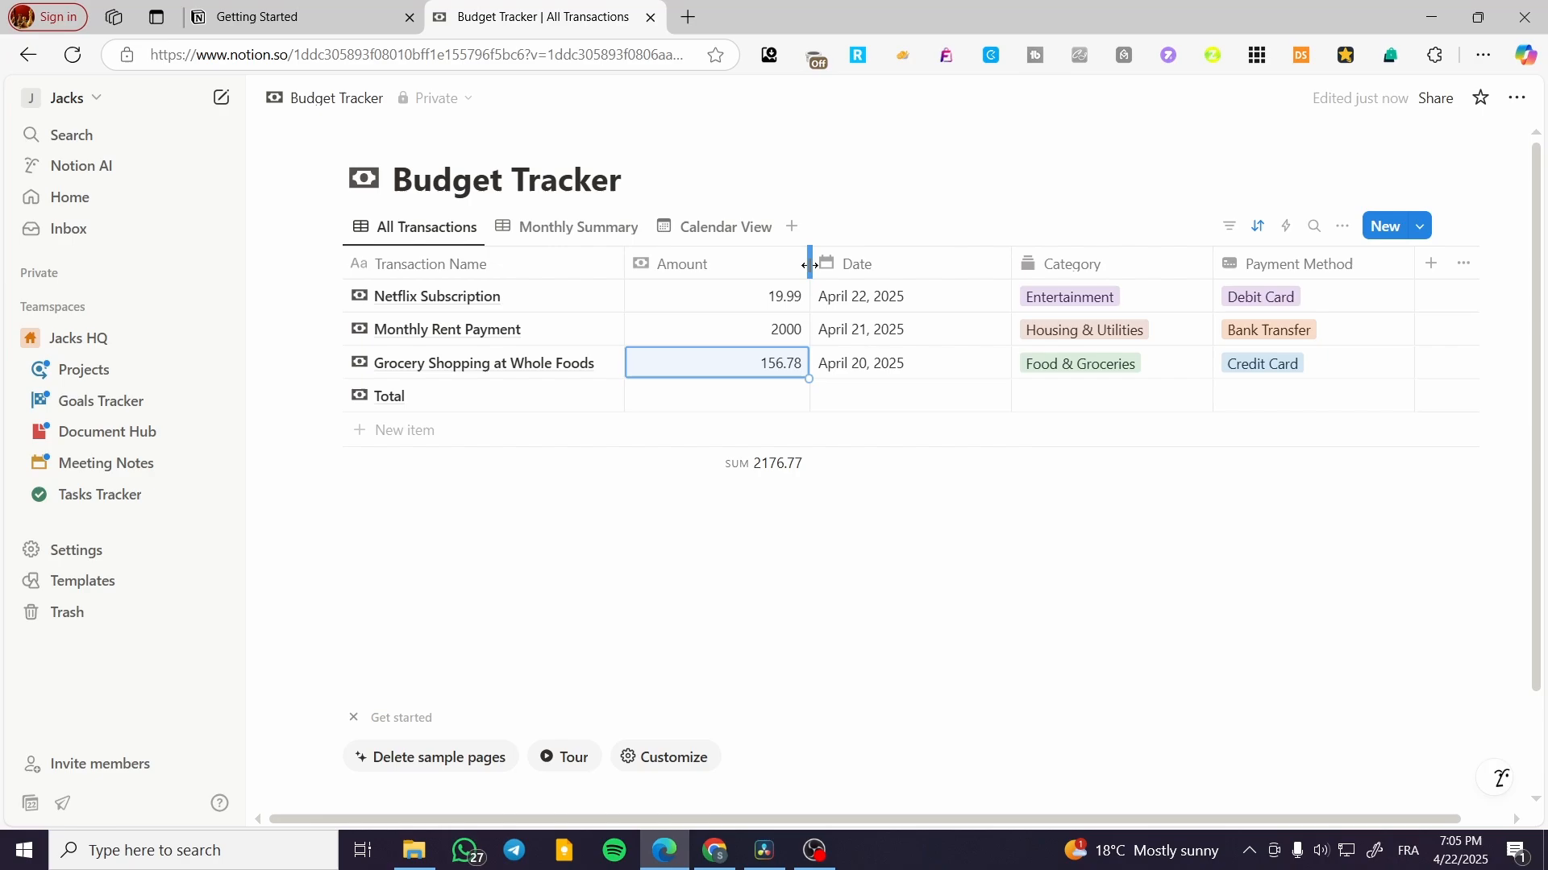
# Add a new Number property to the Budget Tracker table with the US Dollar number format
pyautogui.click(1432, 264)
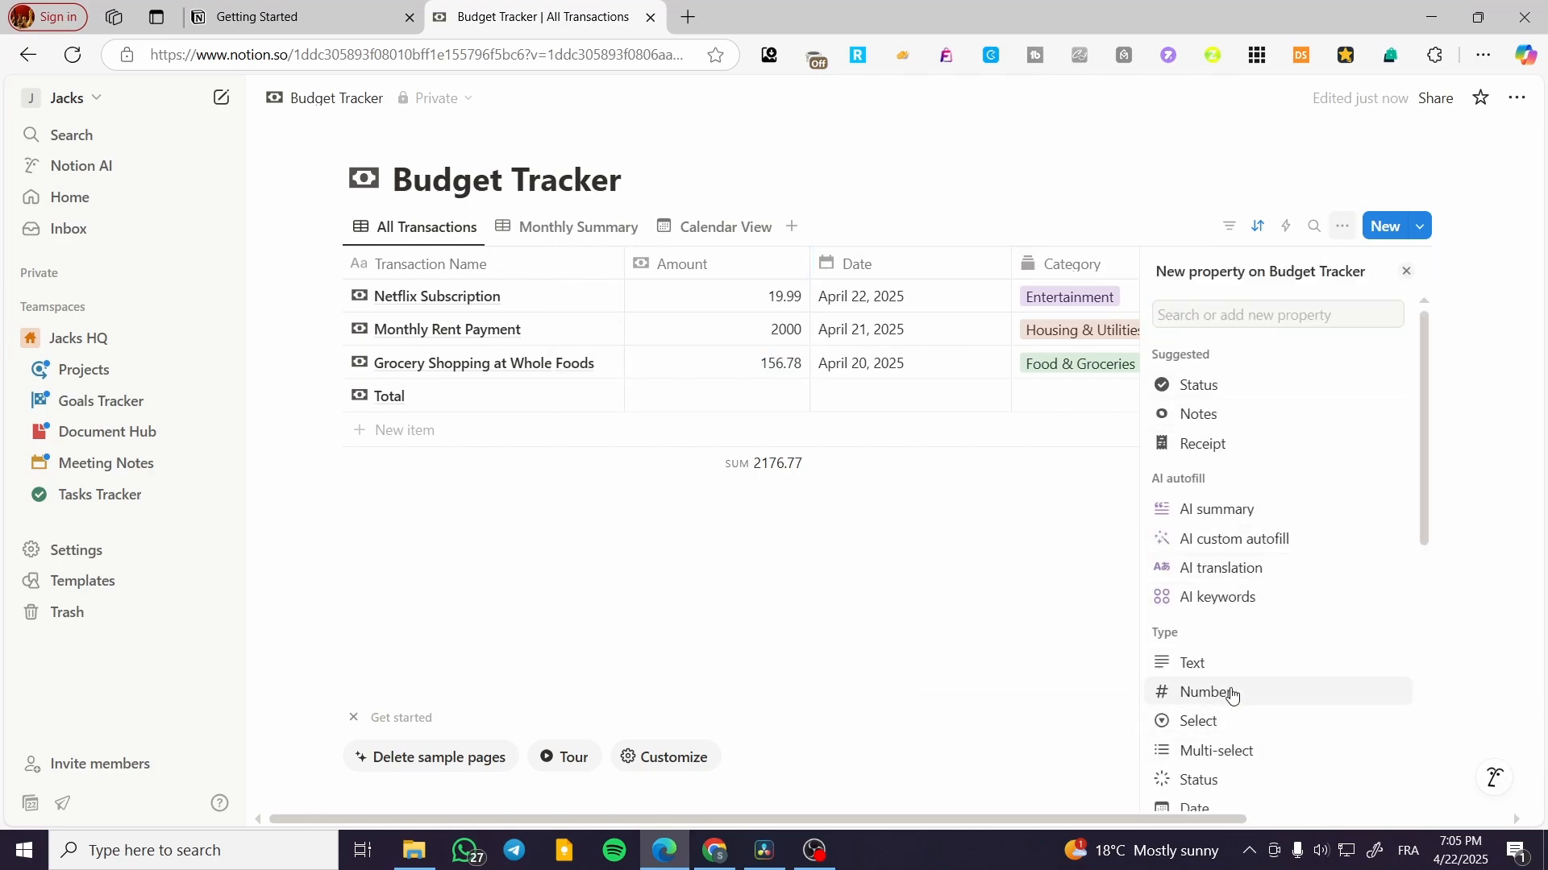
pyautogui.scroll(-3, 1228, 681)
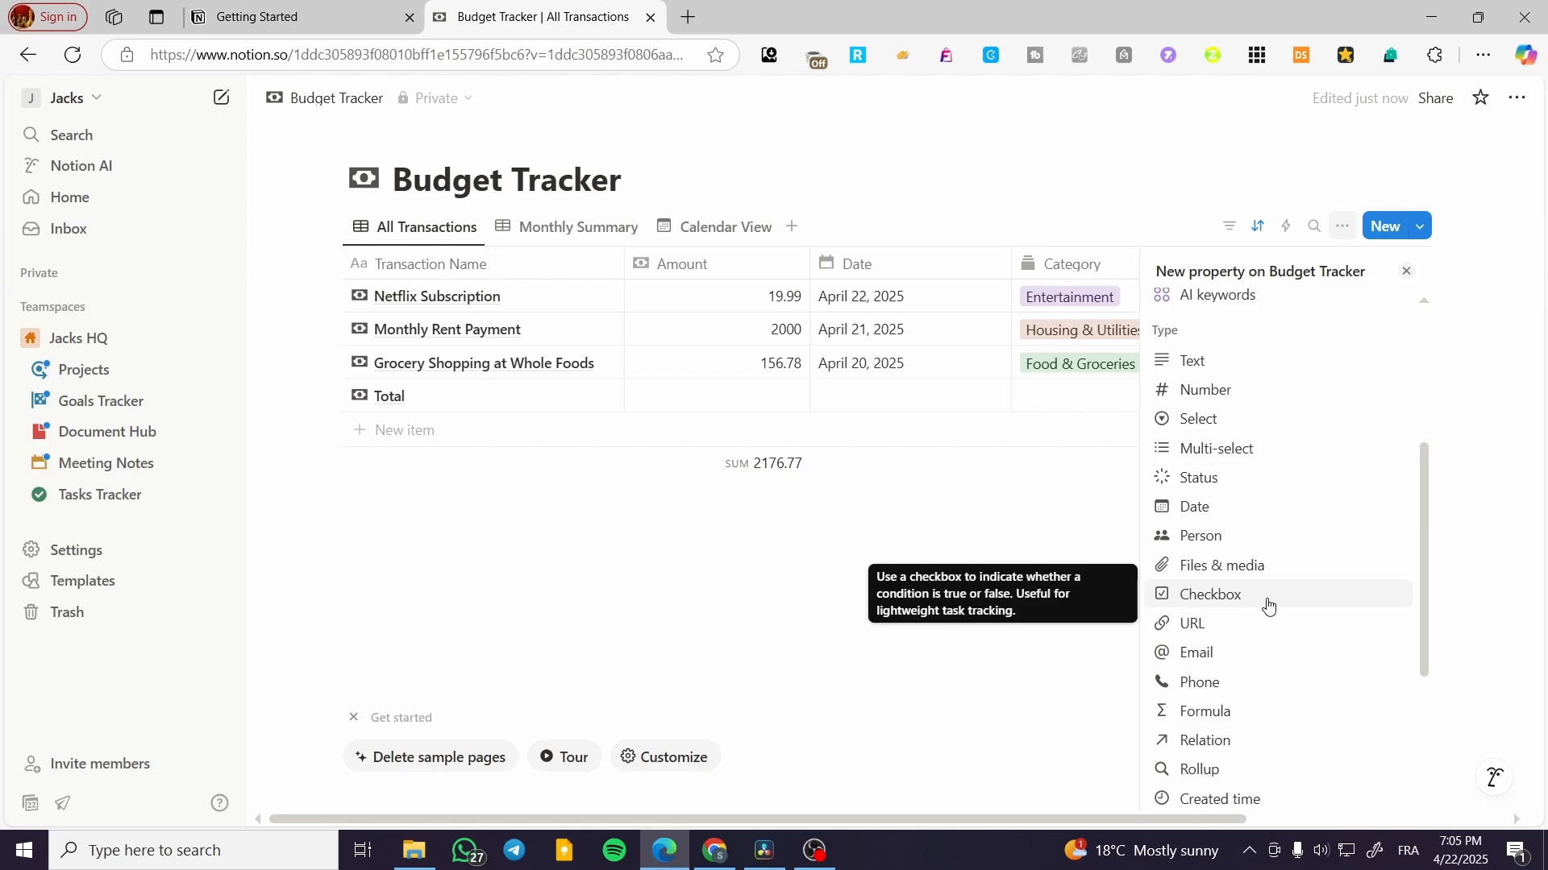
pyautogui.click(1277, 401)
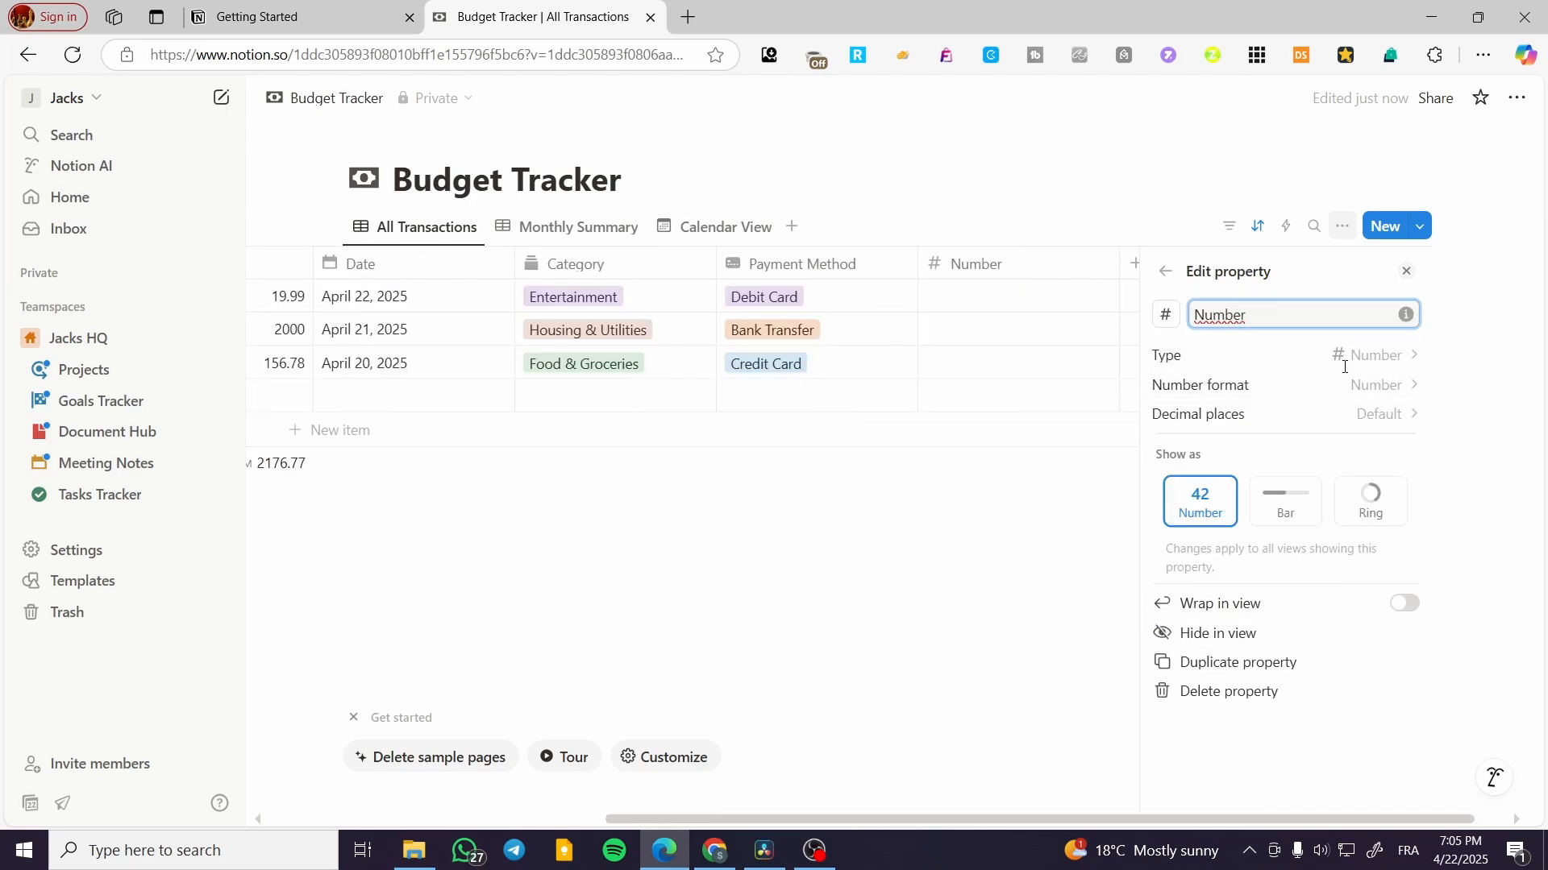
pyautogui.click(1313, 389)
pyautogui.click(1347, 446)
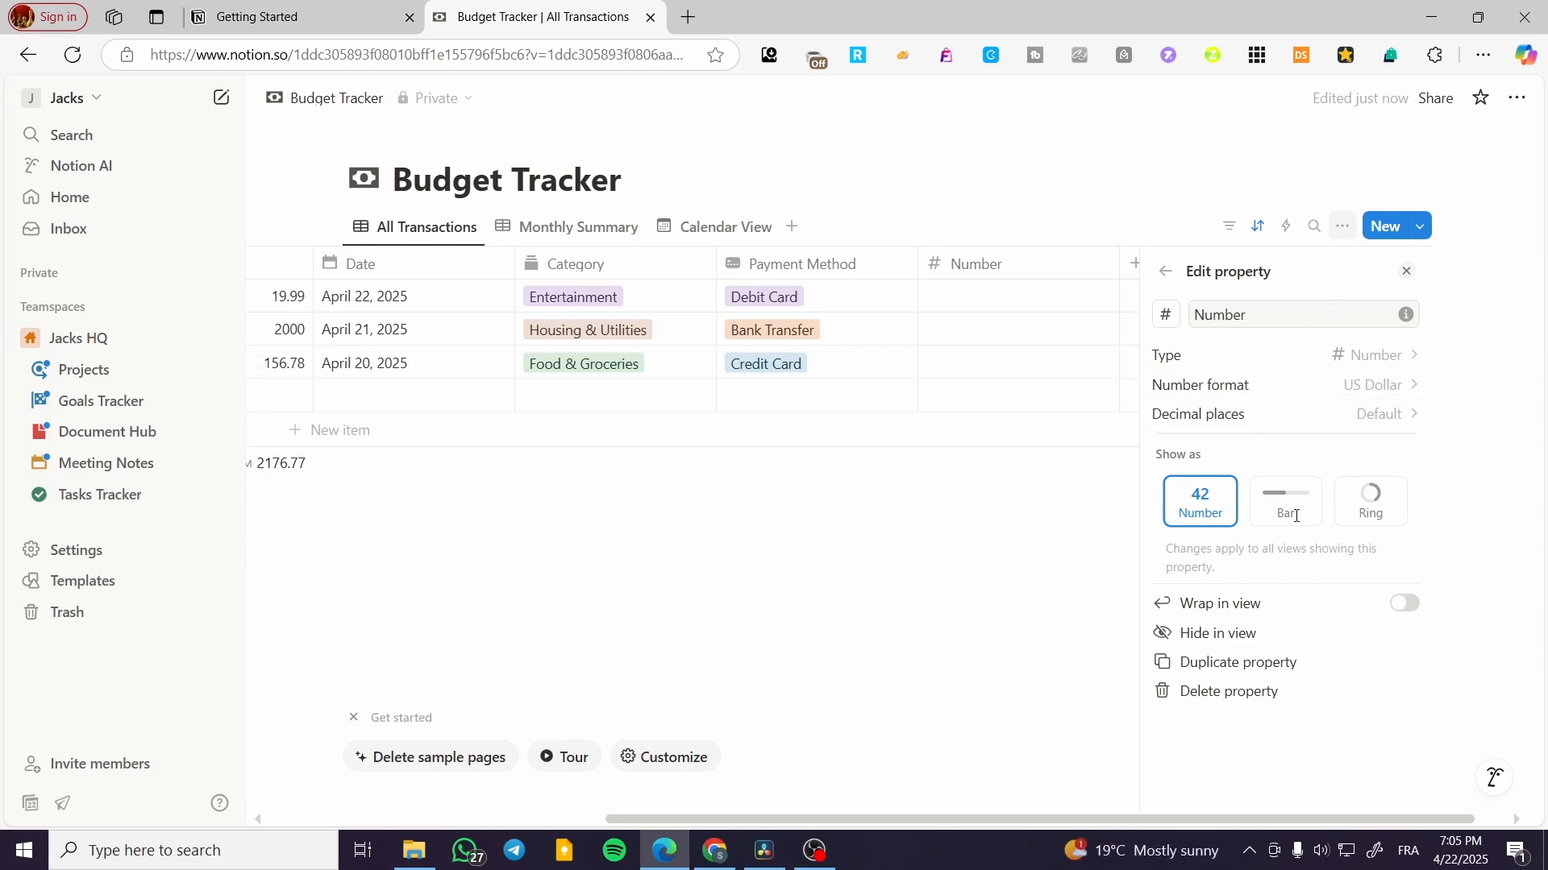
pyautogui.click(1064, 665)
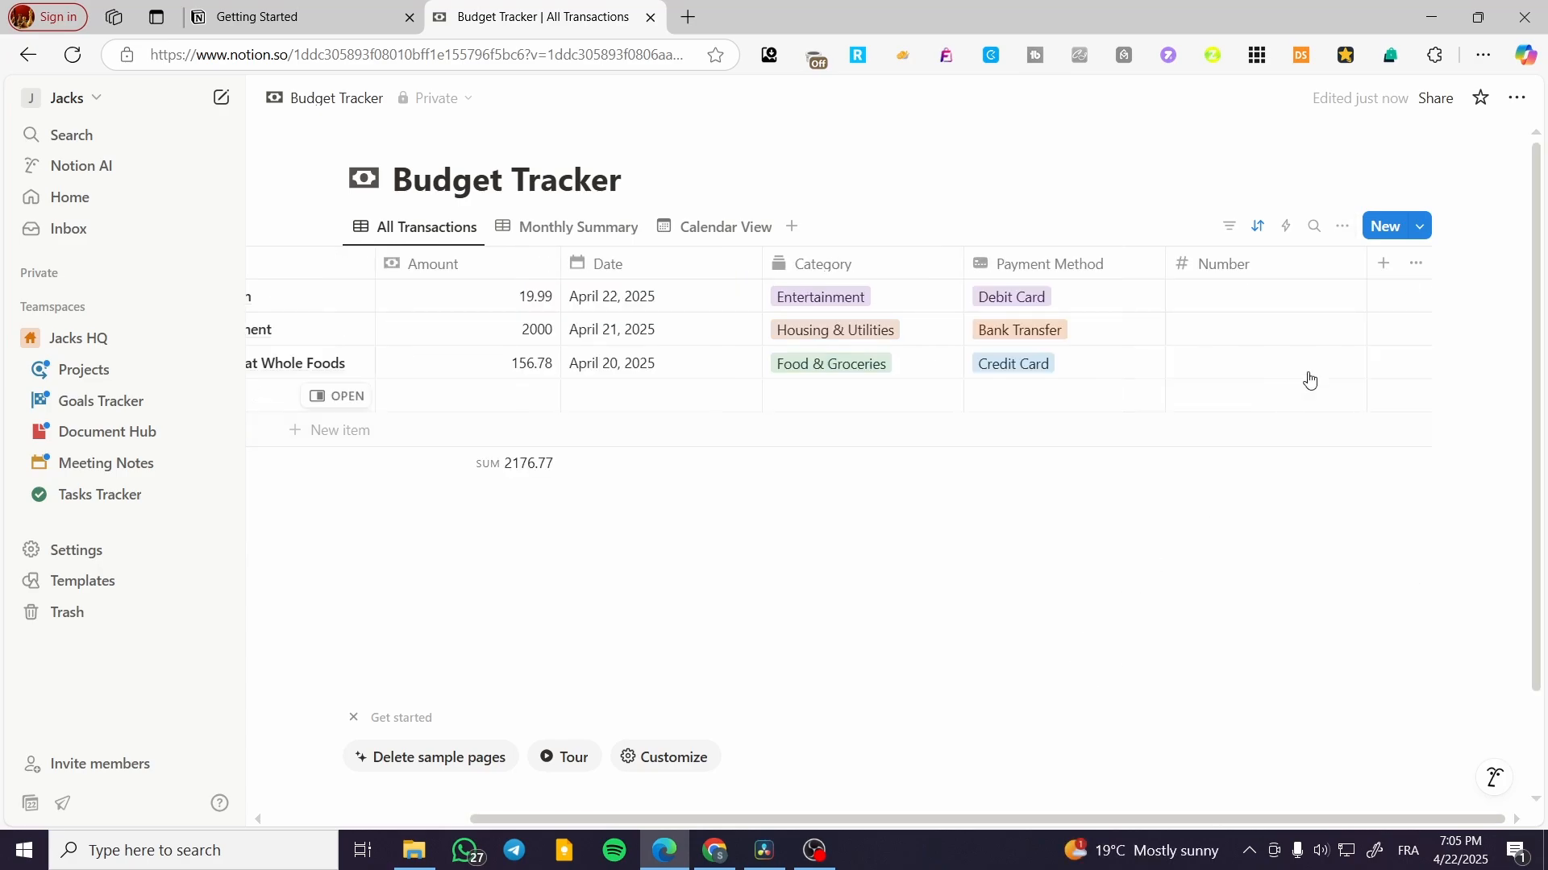
# Rename the new Number column to "Income" and move it between the Amount and Date columns
pyautogui.click(1254, 268)
pyautogui.click(1254, 268)
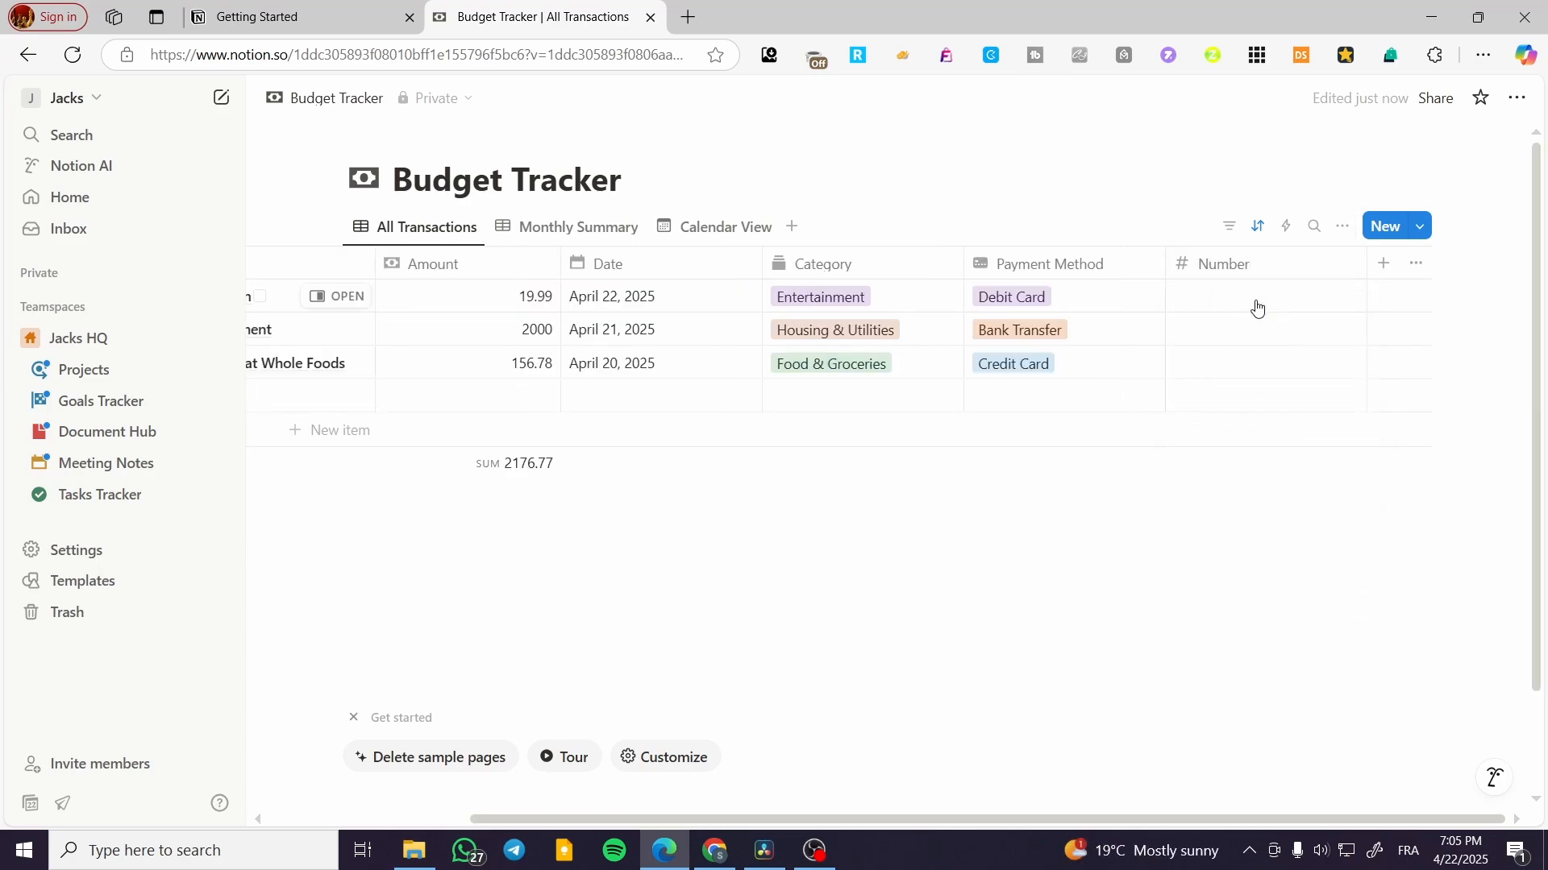
pyautogui.click(1247, 266)
pyautogui.moveTo(1271, 305); pyautogui.dragTo(1218, 304)
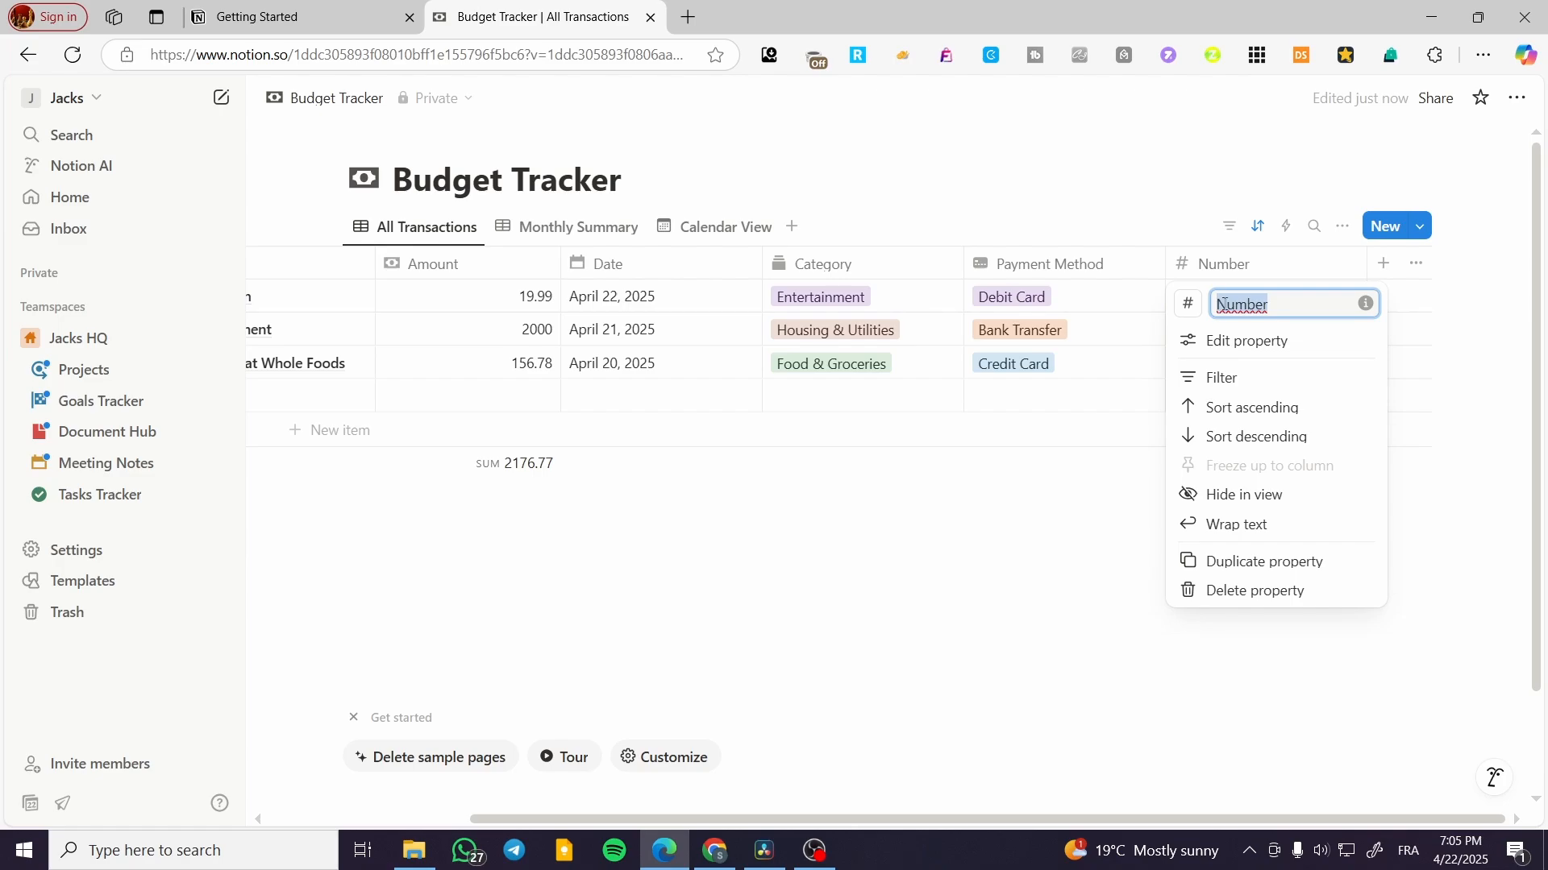
pyautogui.write('Id')
pyautogui.click(1089, 637)
pyautogui.moveTo(1289, 268); pyautogui.dragTo(656, 260)
# Rename the Amount column to "Expenses"
pyautogui.click(466, 273)
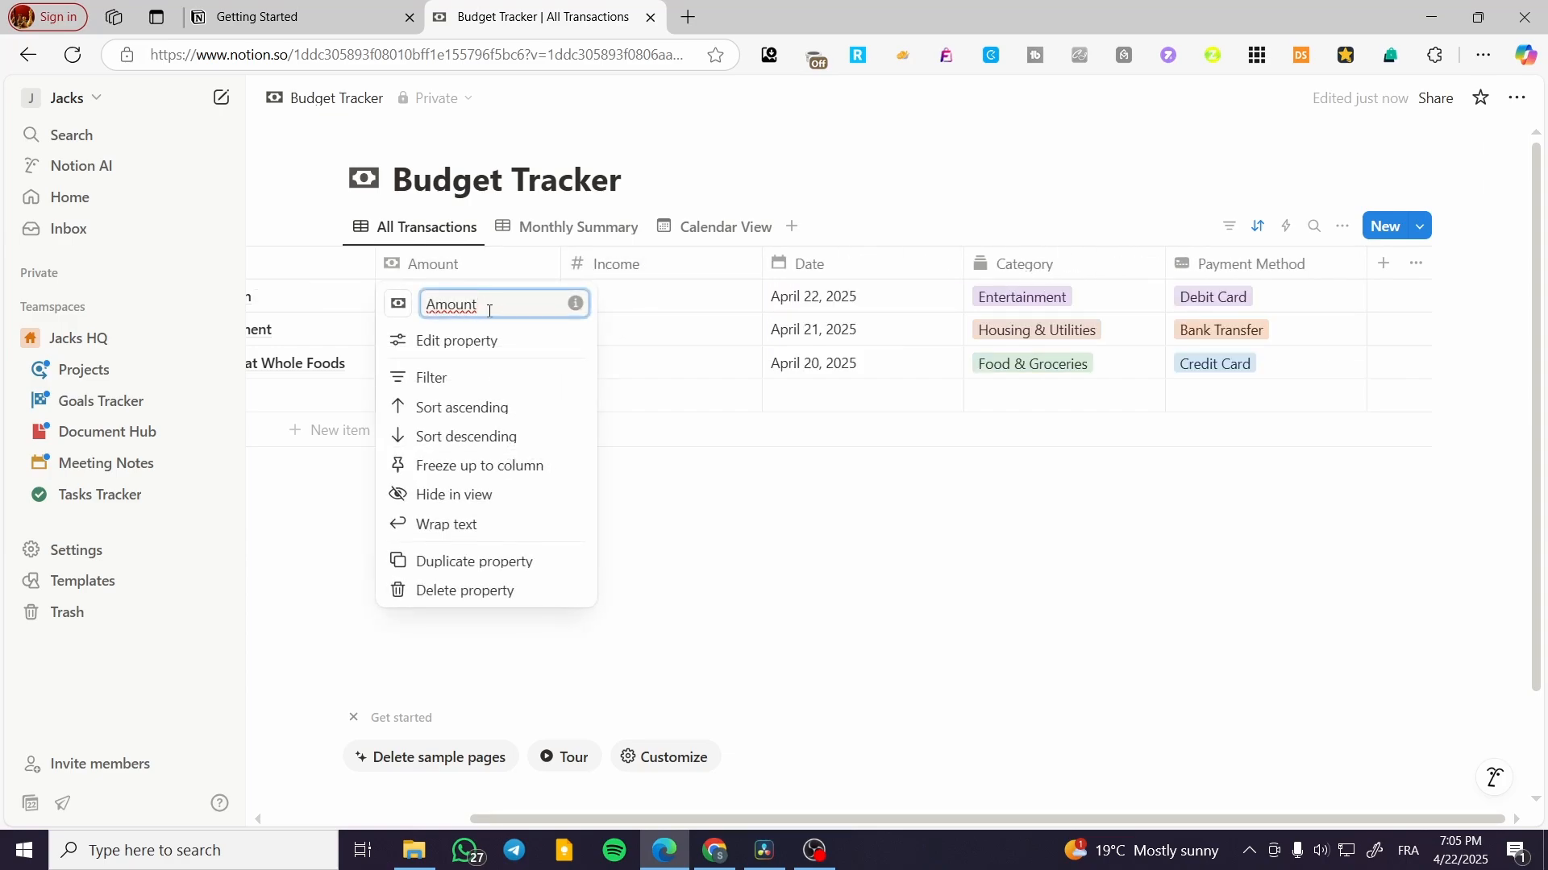
pyautogui.moveTo(489, 312); pyautogui.dragTo(427, 307)
pyautogui.write('Expenses')
pyautogui.press('Return')
# Give the Income column a banknote icon found by filtering the icons for "mone"
pyautogui.click(583, 261)
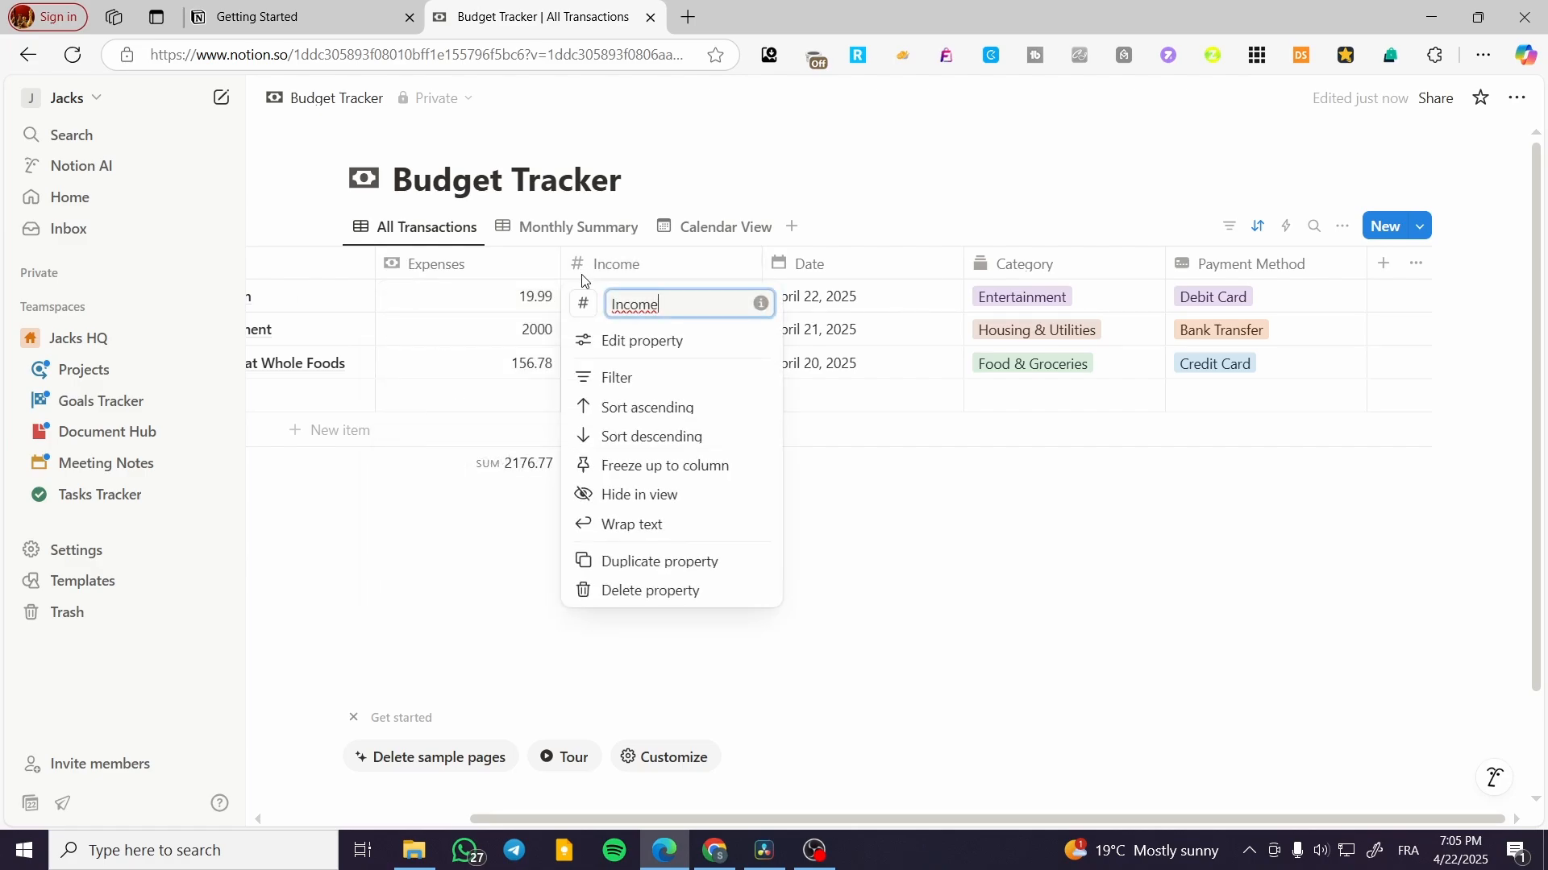
pyautogui.click(586, 305)
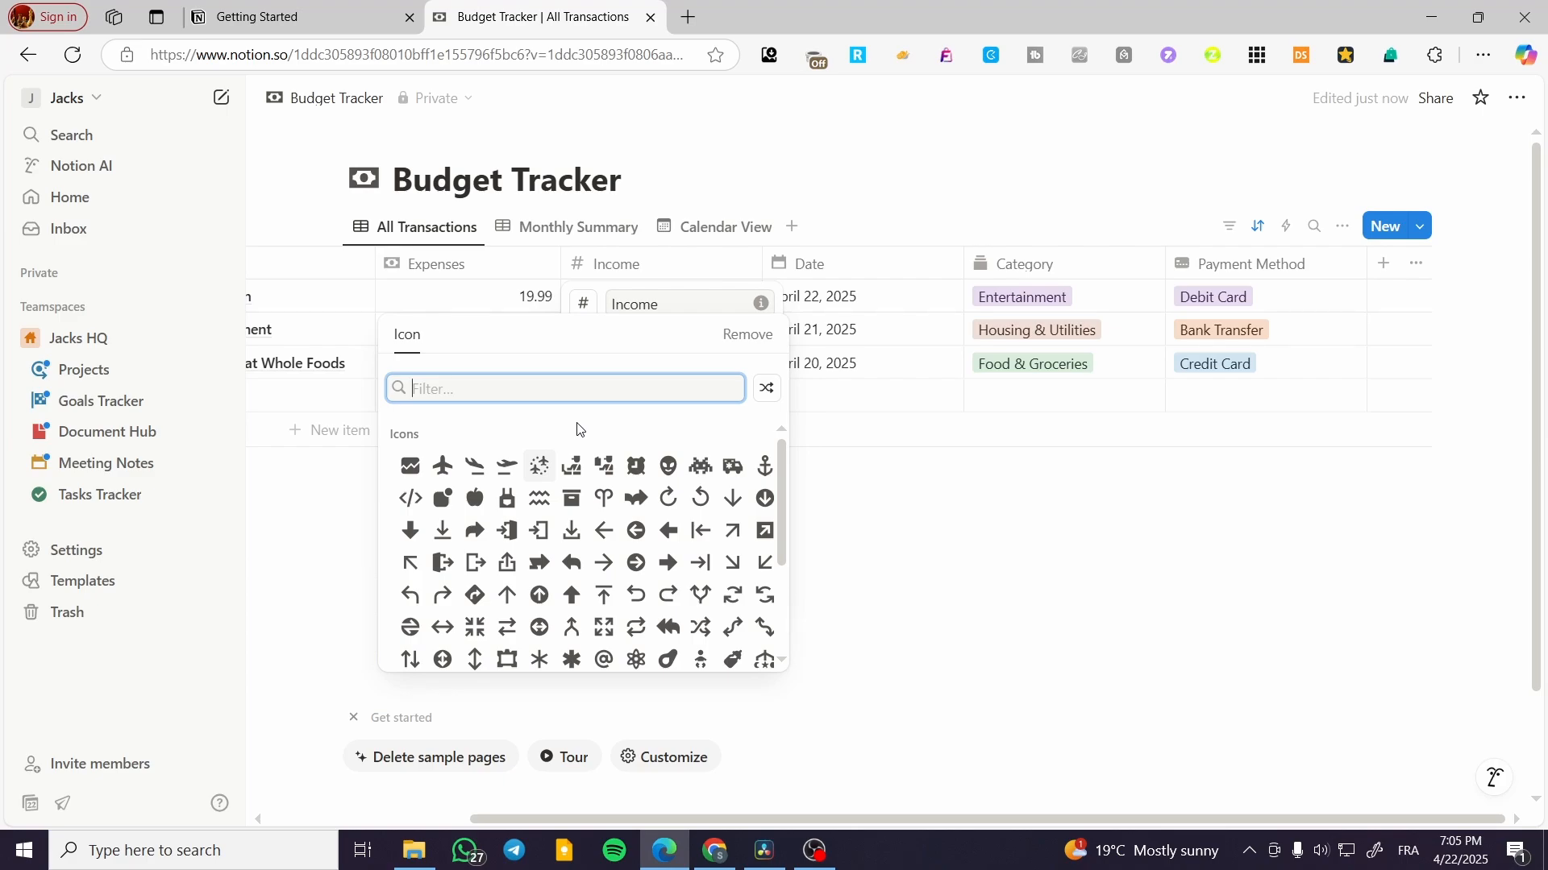
pyautogui.write('mone')
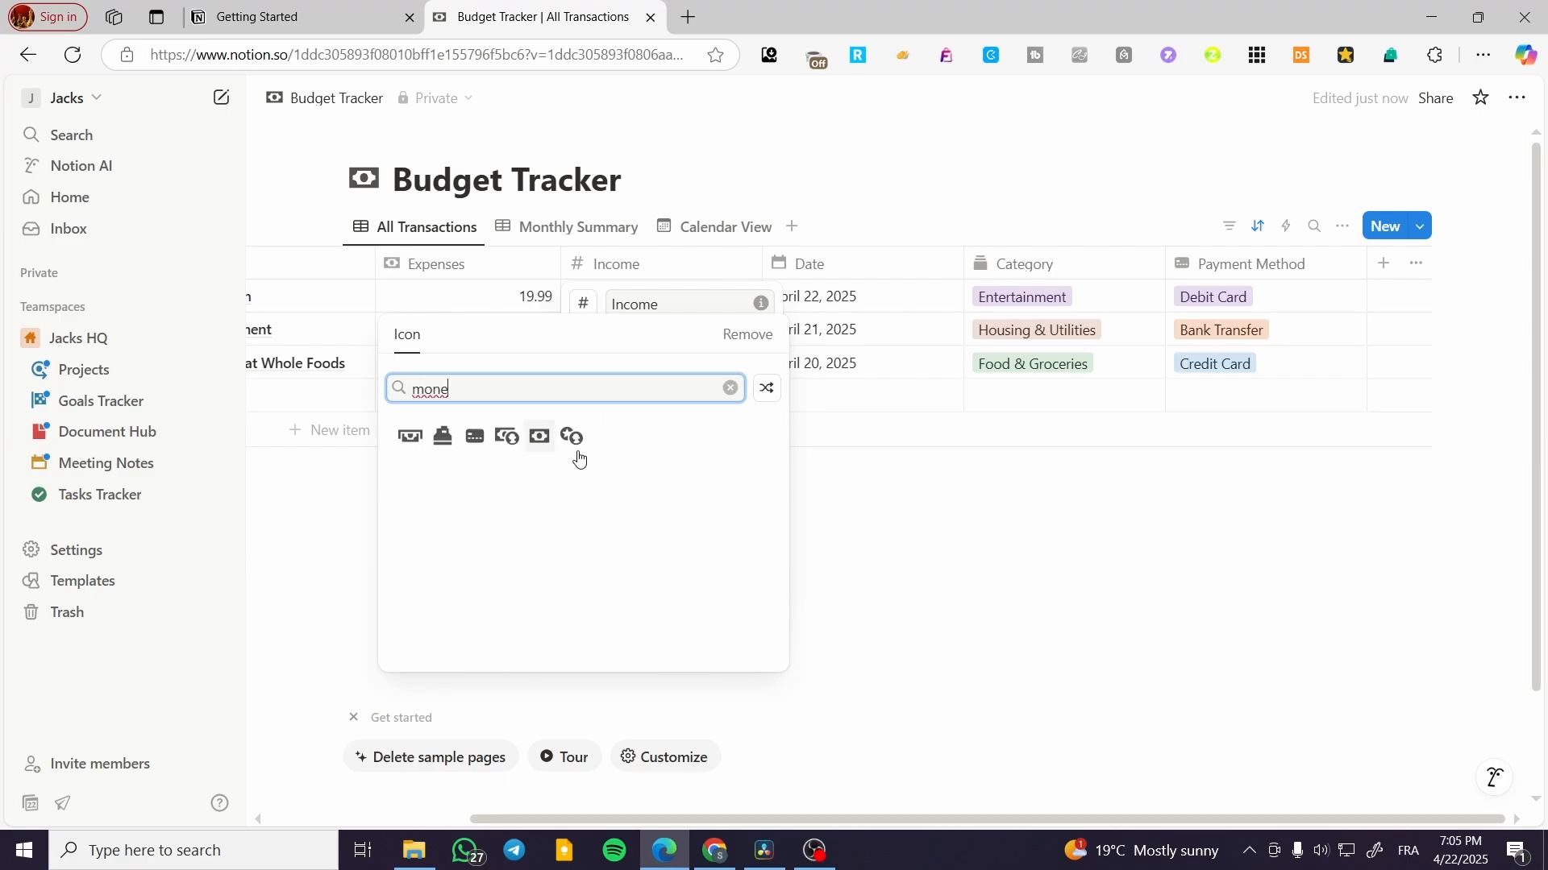
pyautogui.click(410, 437)
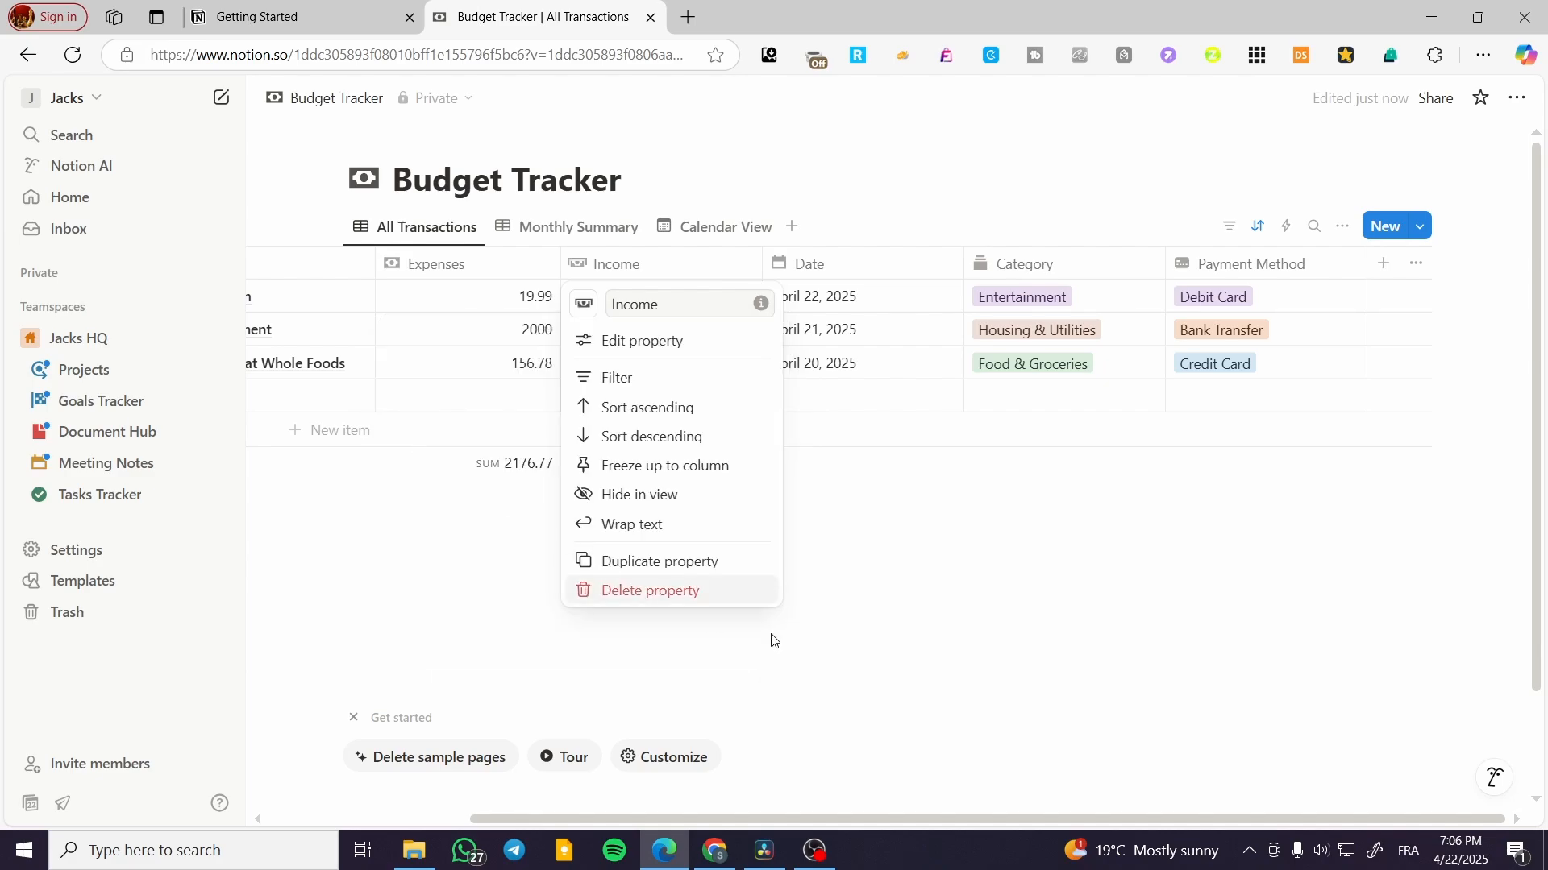
pyautogui.click(834, 641)
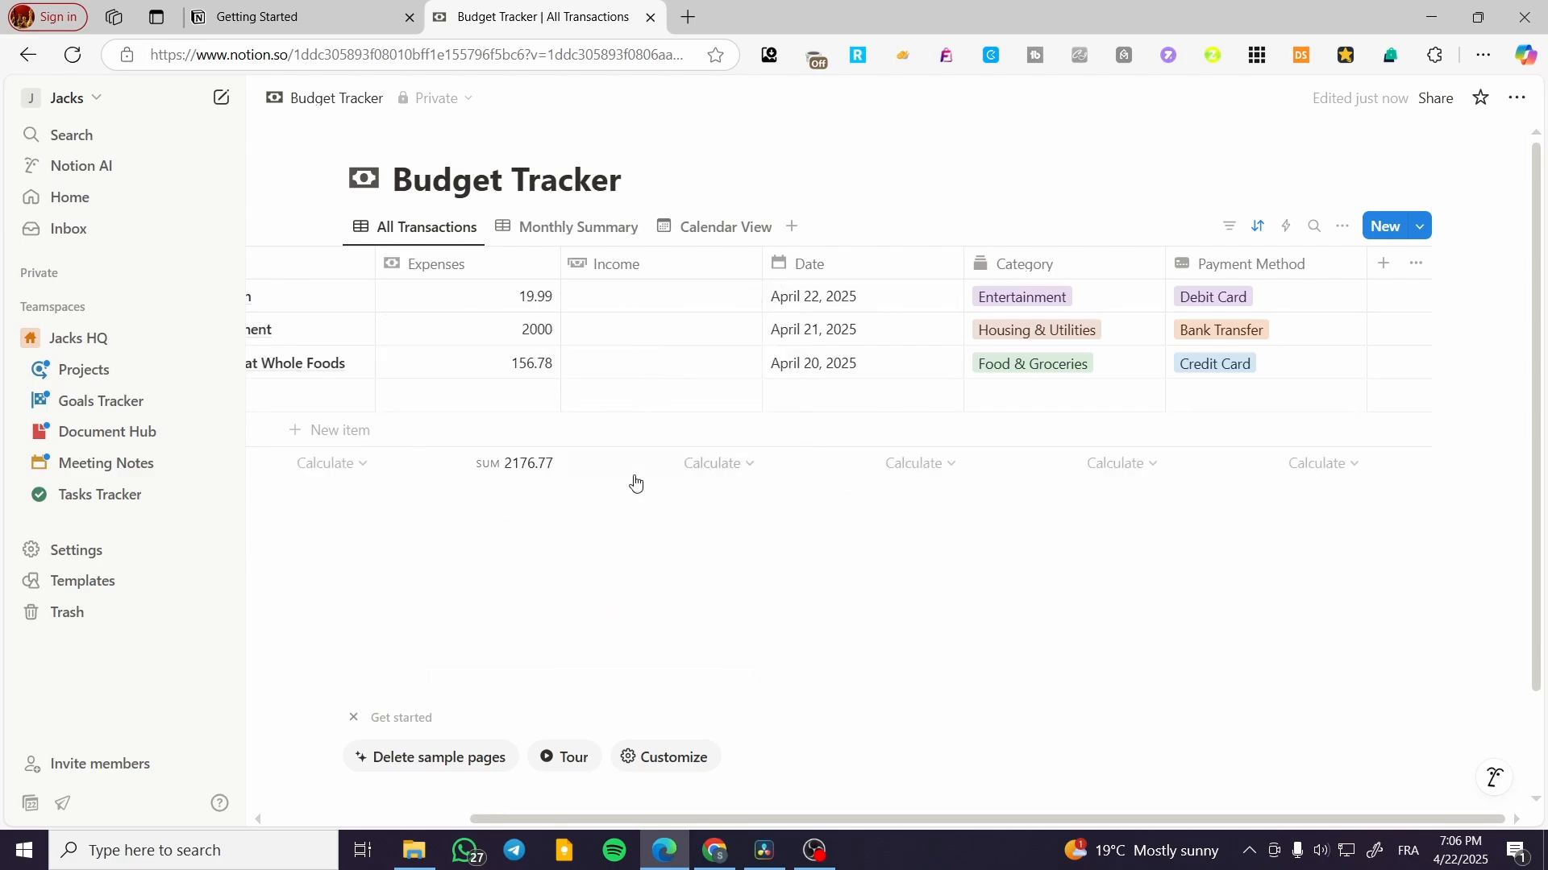
# Set the Income column's calculation to Sum
pyautogui.click(676, 474)
pyautogui.moveTo(674, 587)
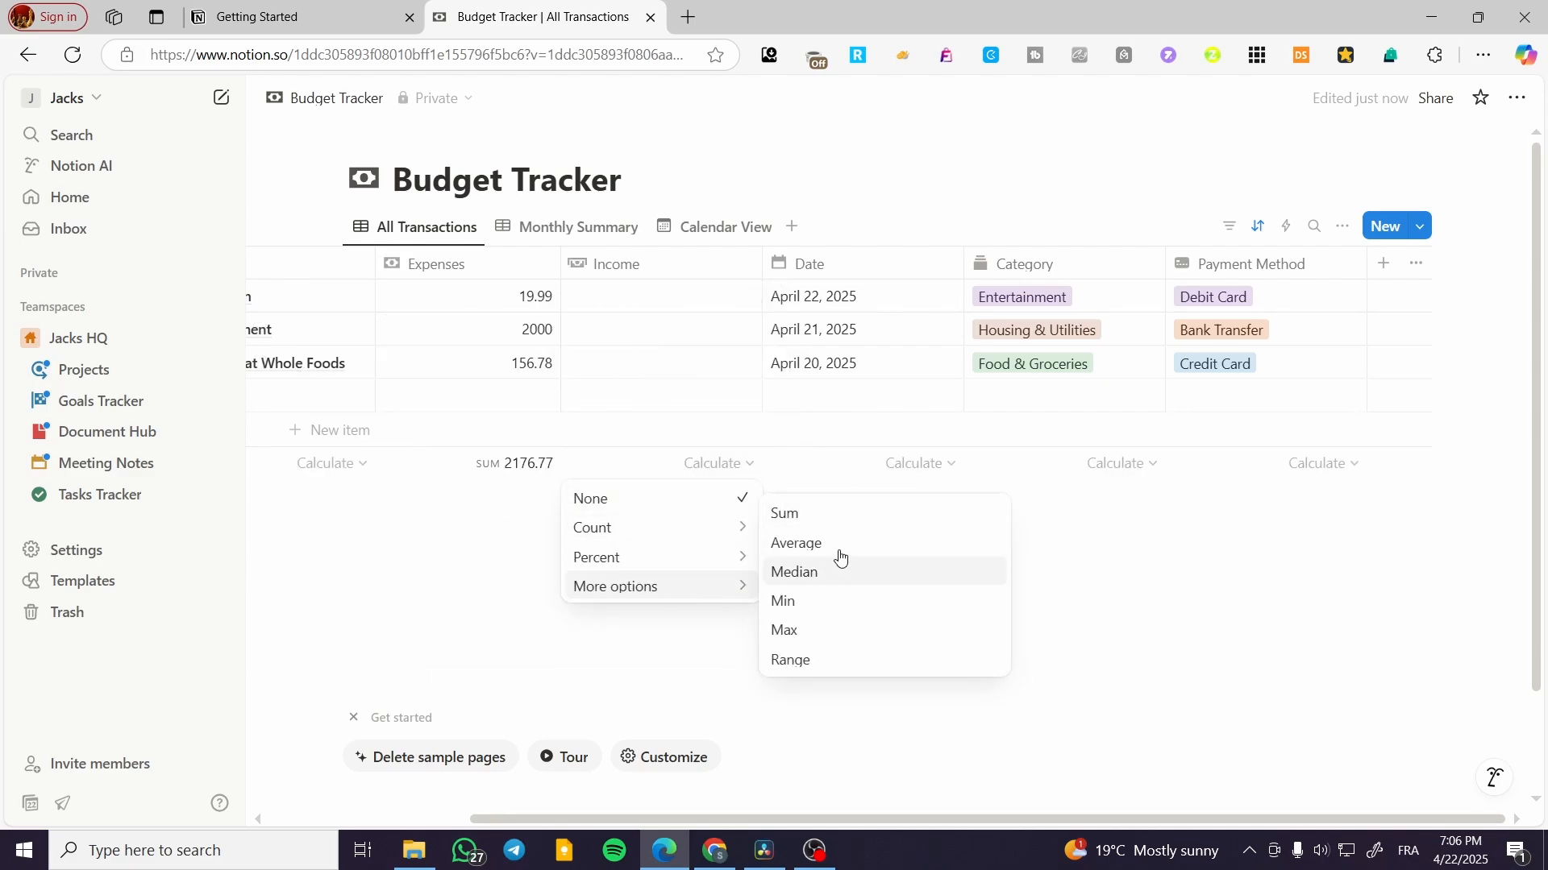
pyautogui.click(852, 516)
# Enter income of 1000 for Netflix Subscription, 2500 for Monthly Rent Payment and 320 for Grocery Shopping at Whole Foods
pyautogui.click(671, 299)
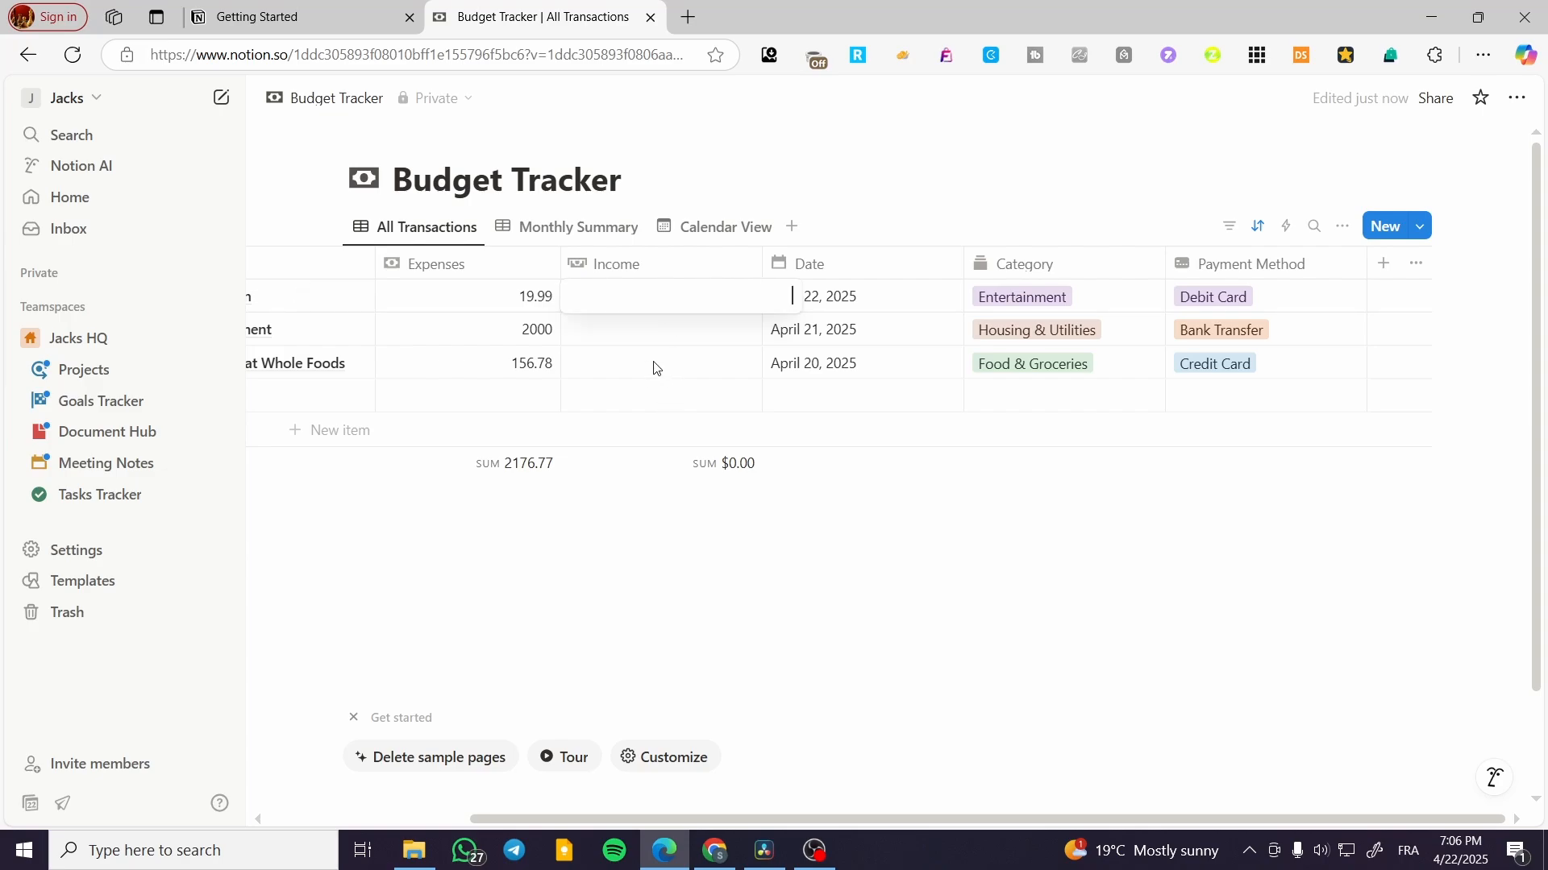
pyautogui.write('1000')
pyautogui.click(663, 332)
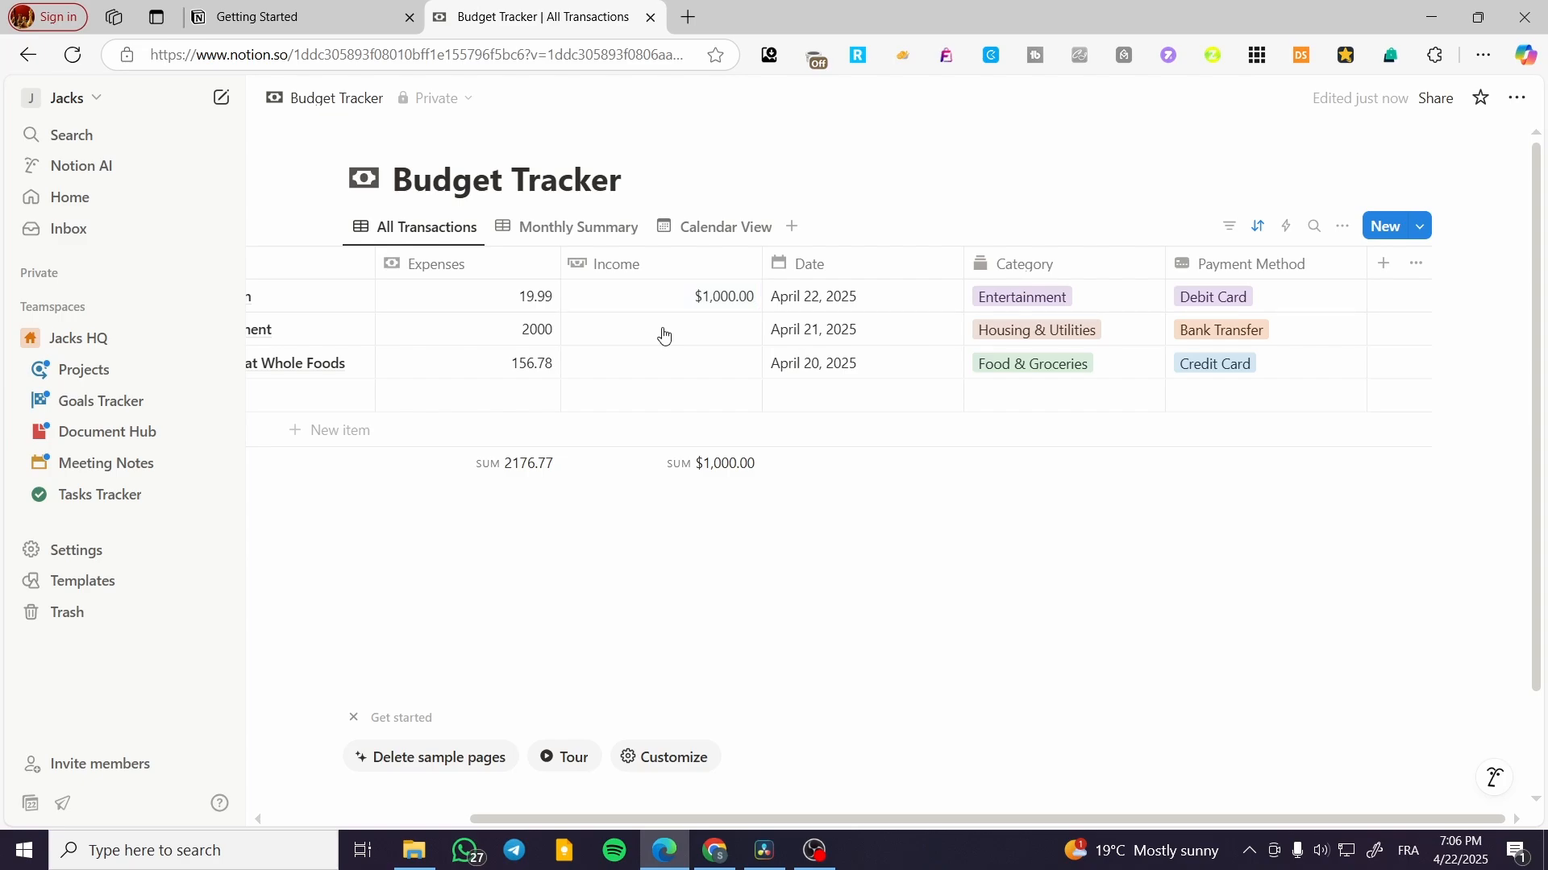
pyautogui.click(664, 329)
pyautogui.write('2')
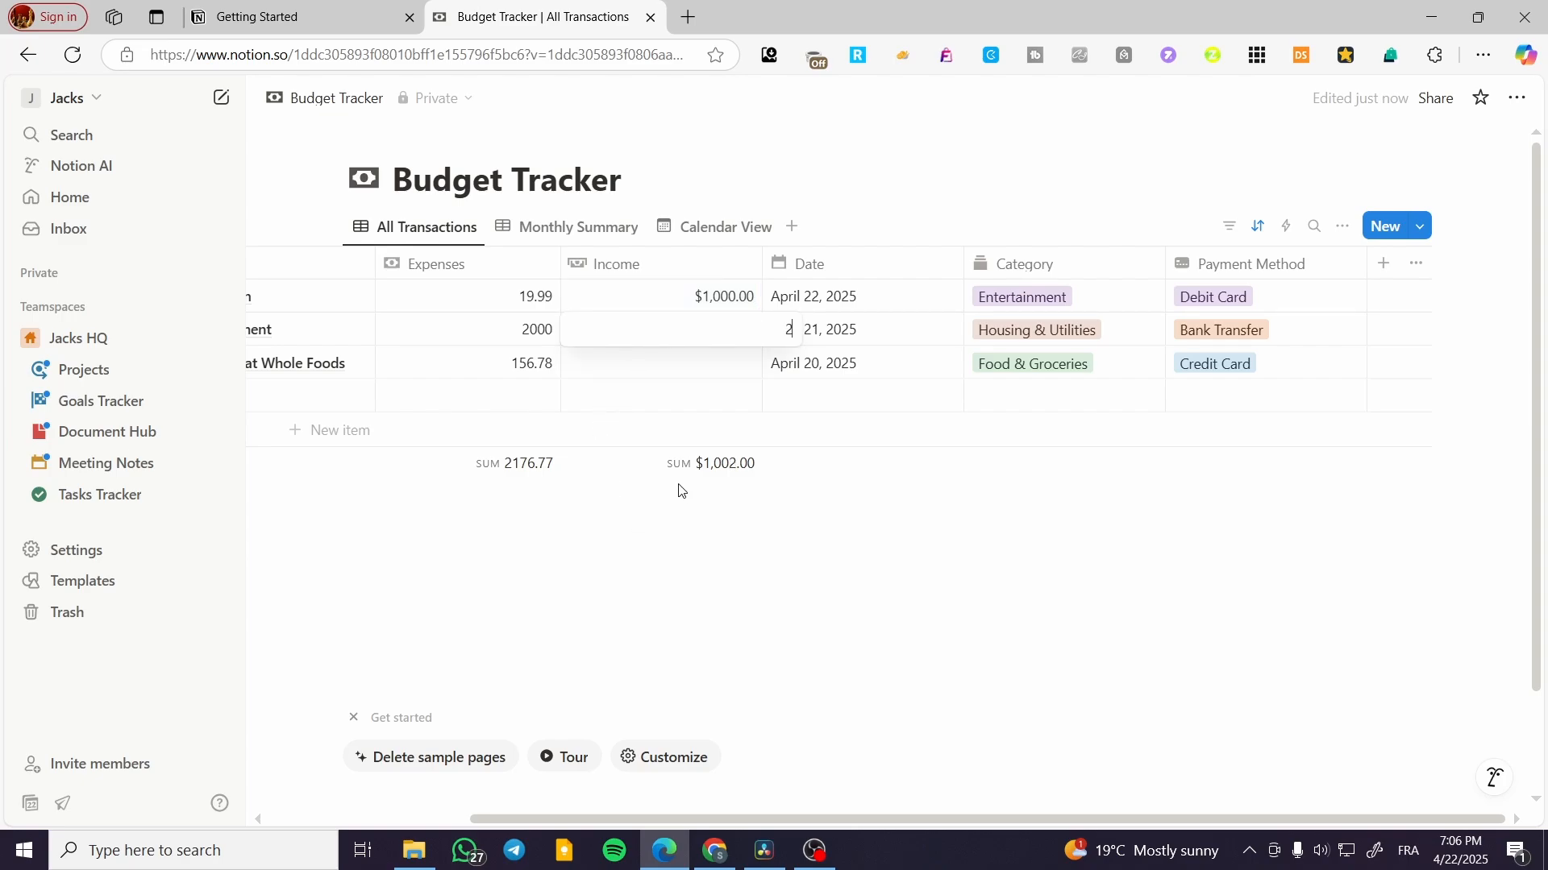
pyautogui.write('500')
pyautogui.press('Return')
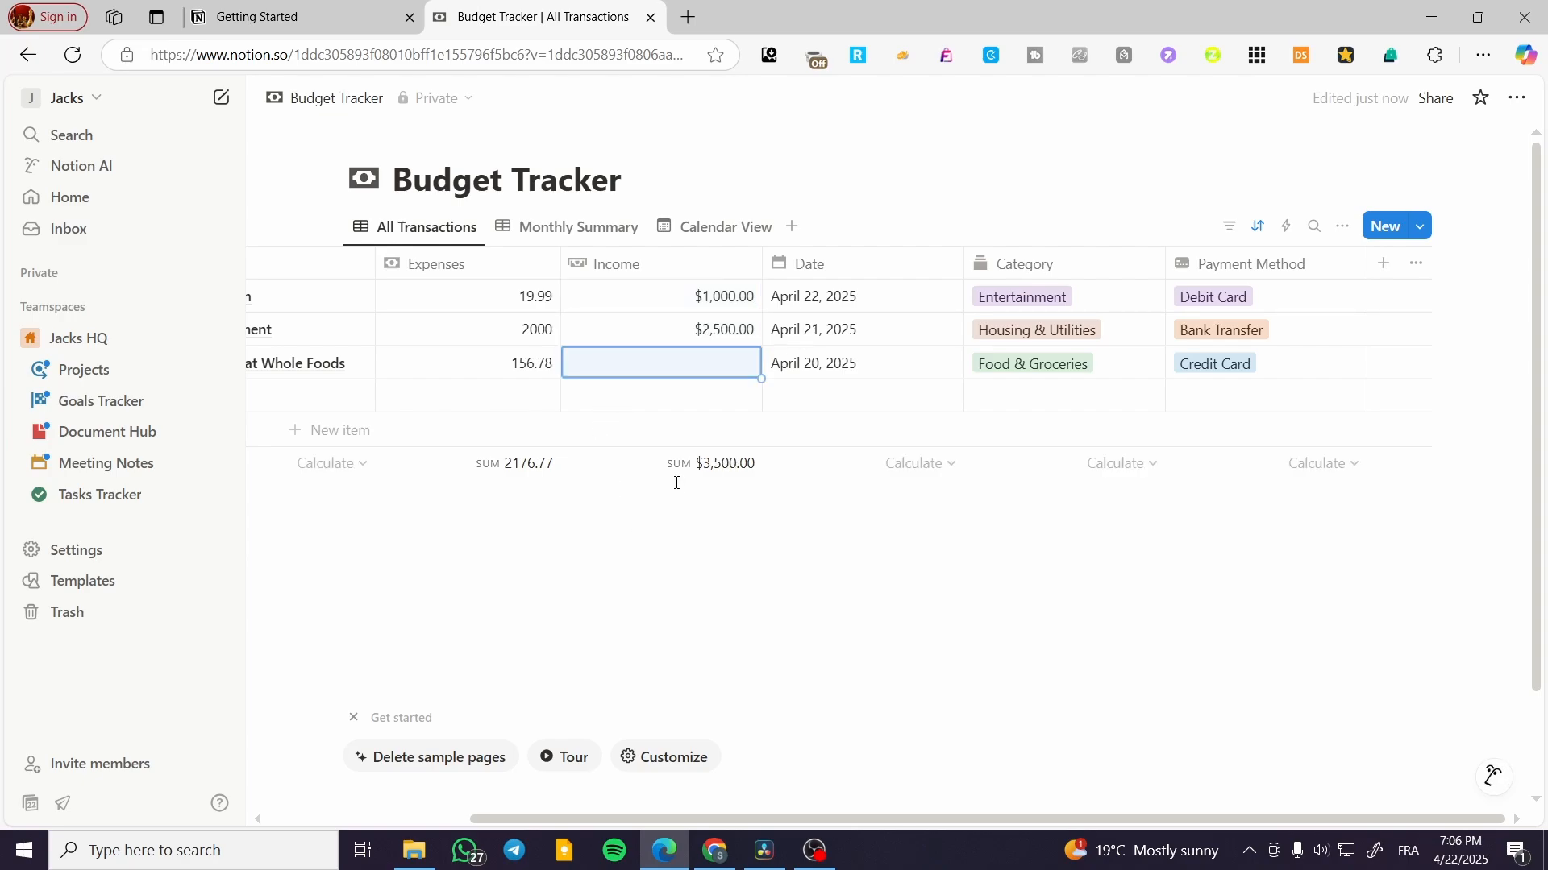
pyautogui.write('320')
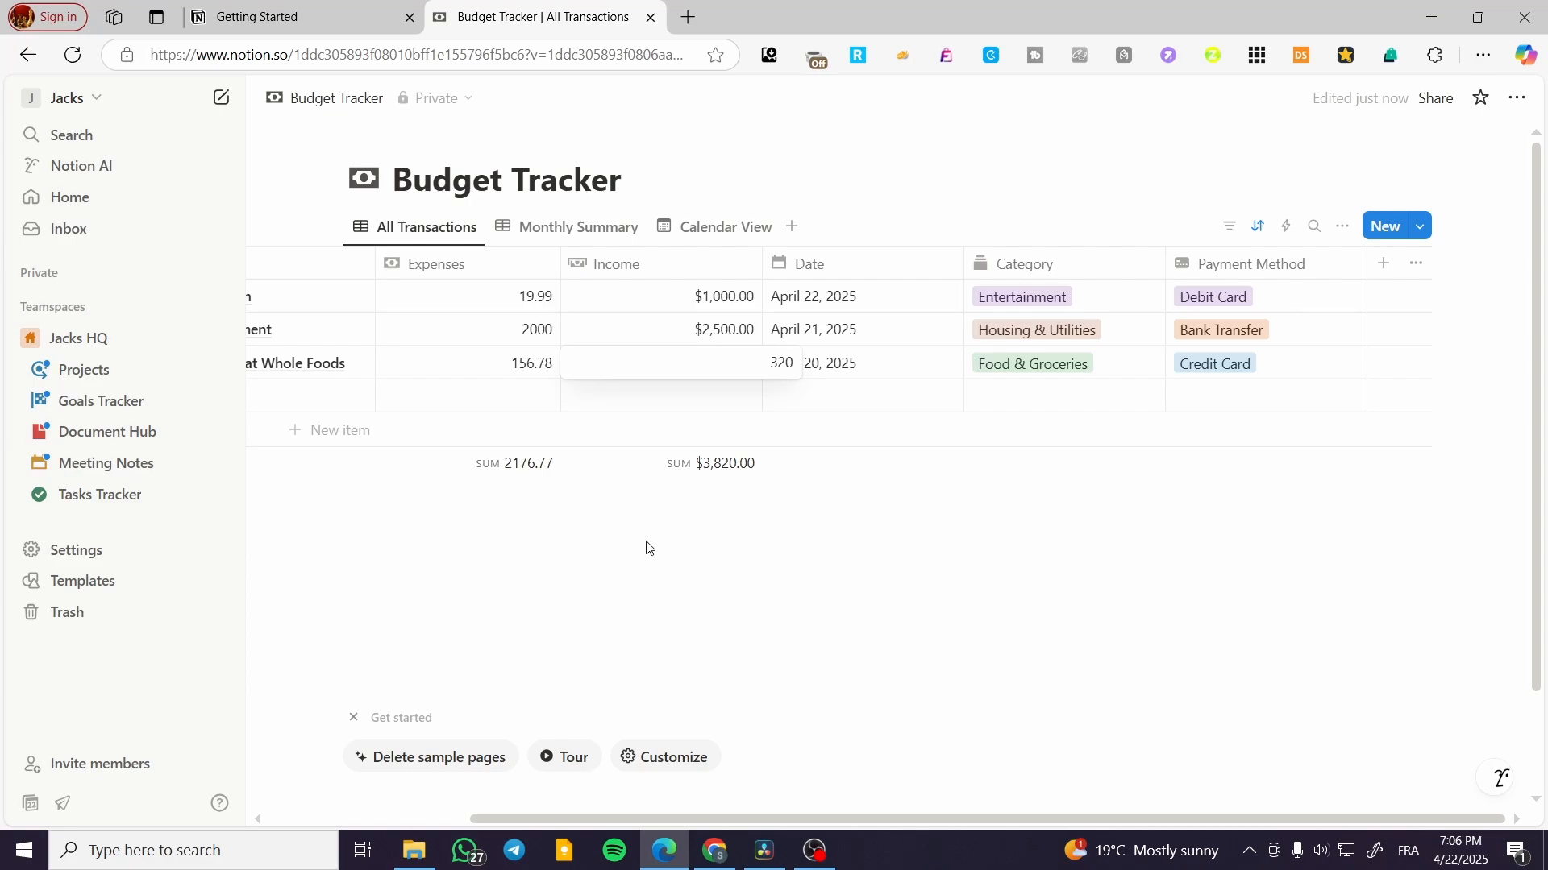
pyautogui.press('Return')
# Rename the Transaction Name column to "Expenses type Name"
pyautogui.moveTo(810, 818); pyautogui.dragTo(628, 816)
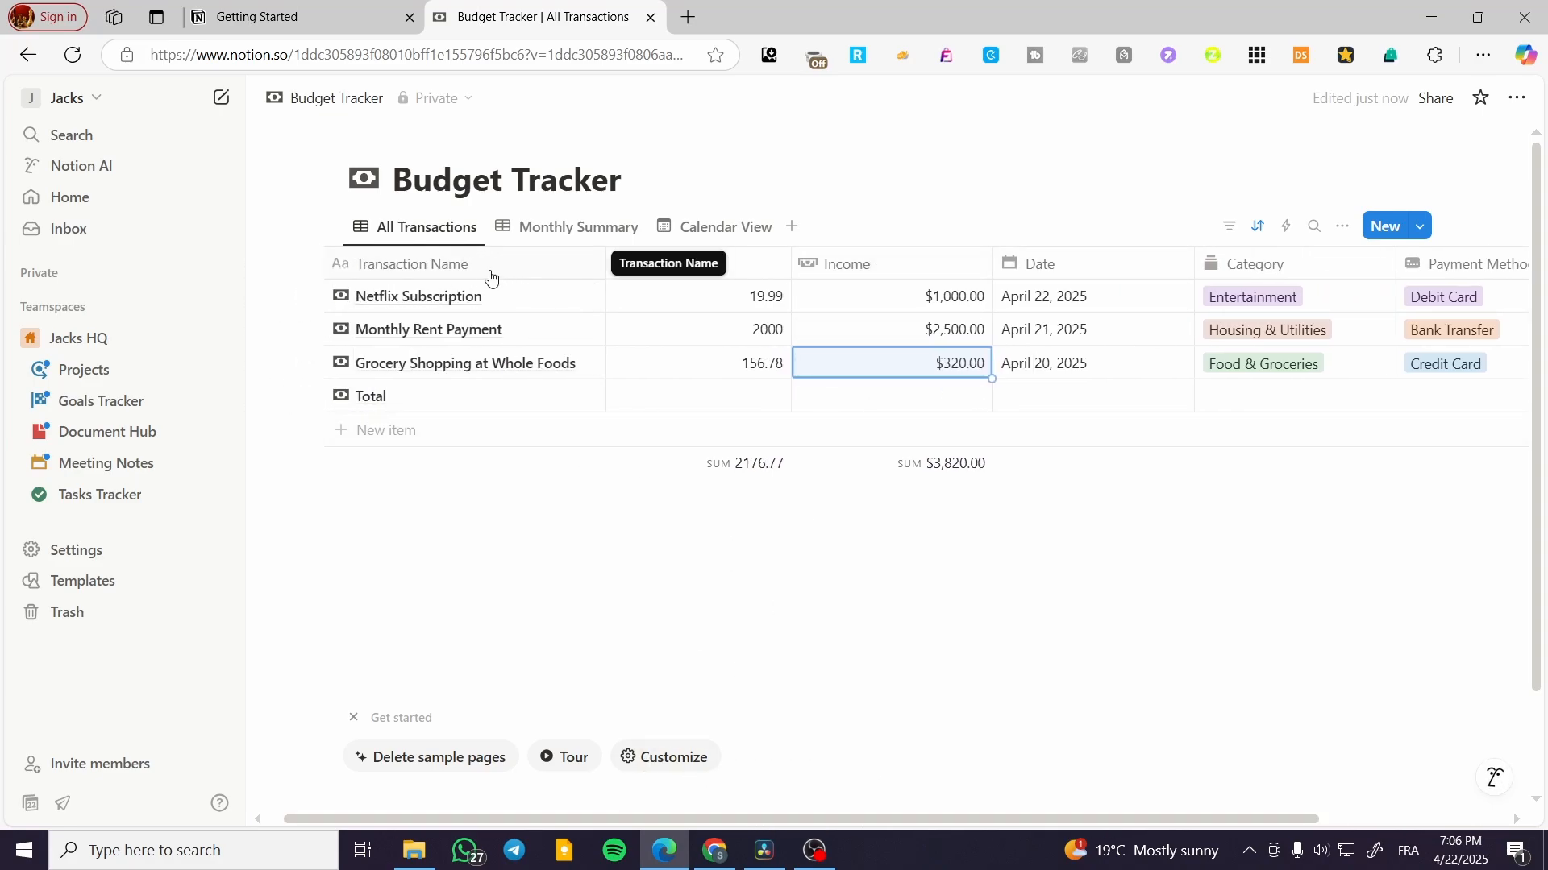
pyautogui.click(466, 268)
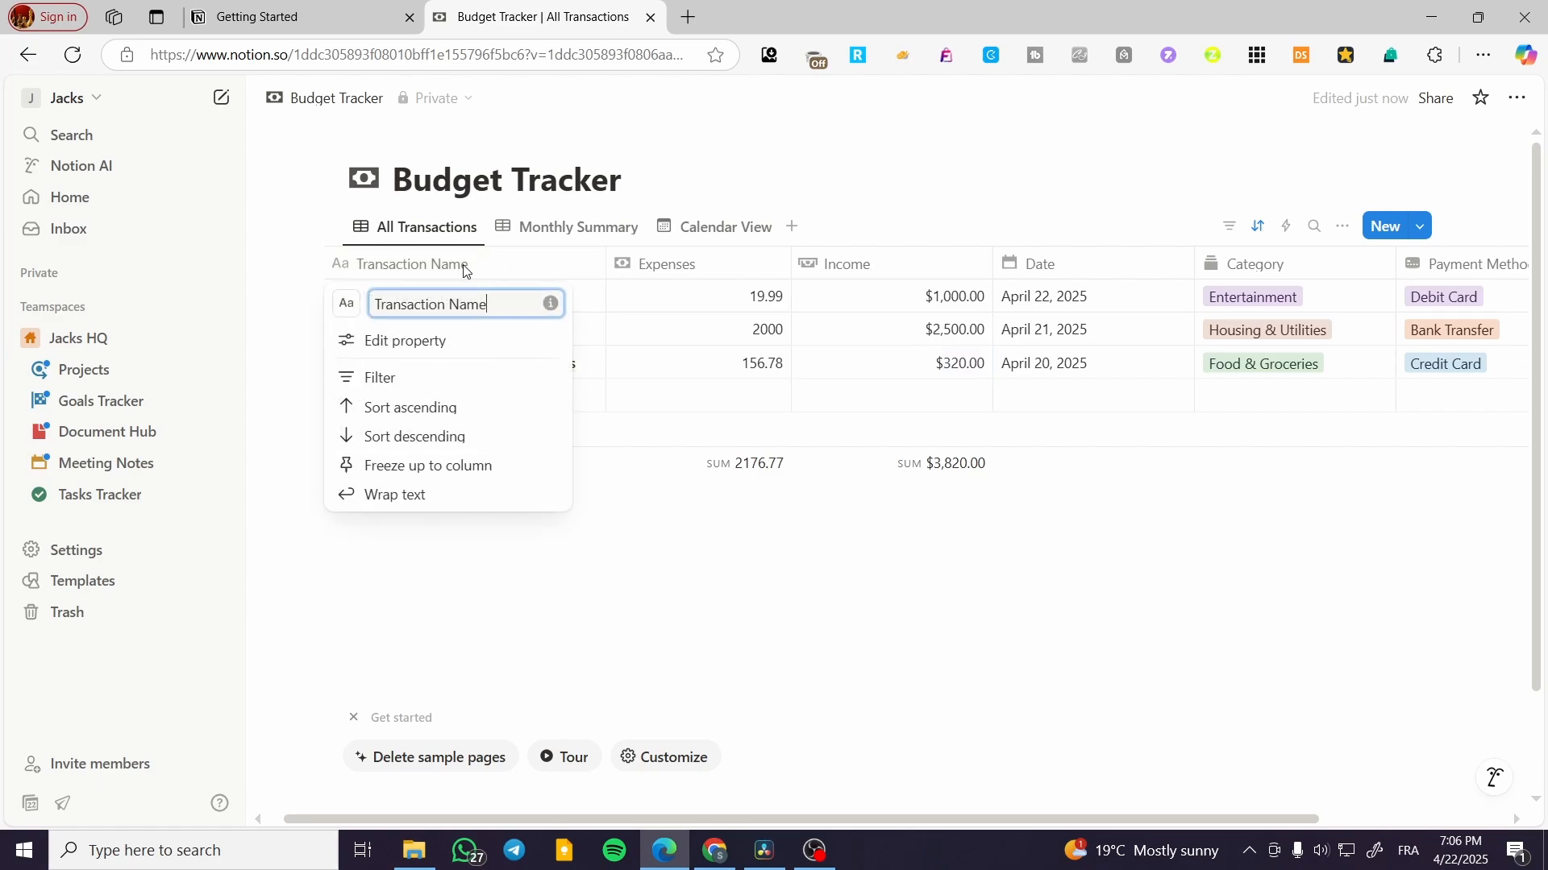
pyautogui.moveTo(445, 305); pyautogui.dragTo(353, 305)
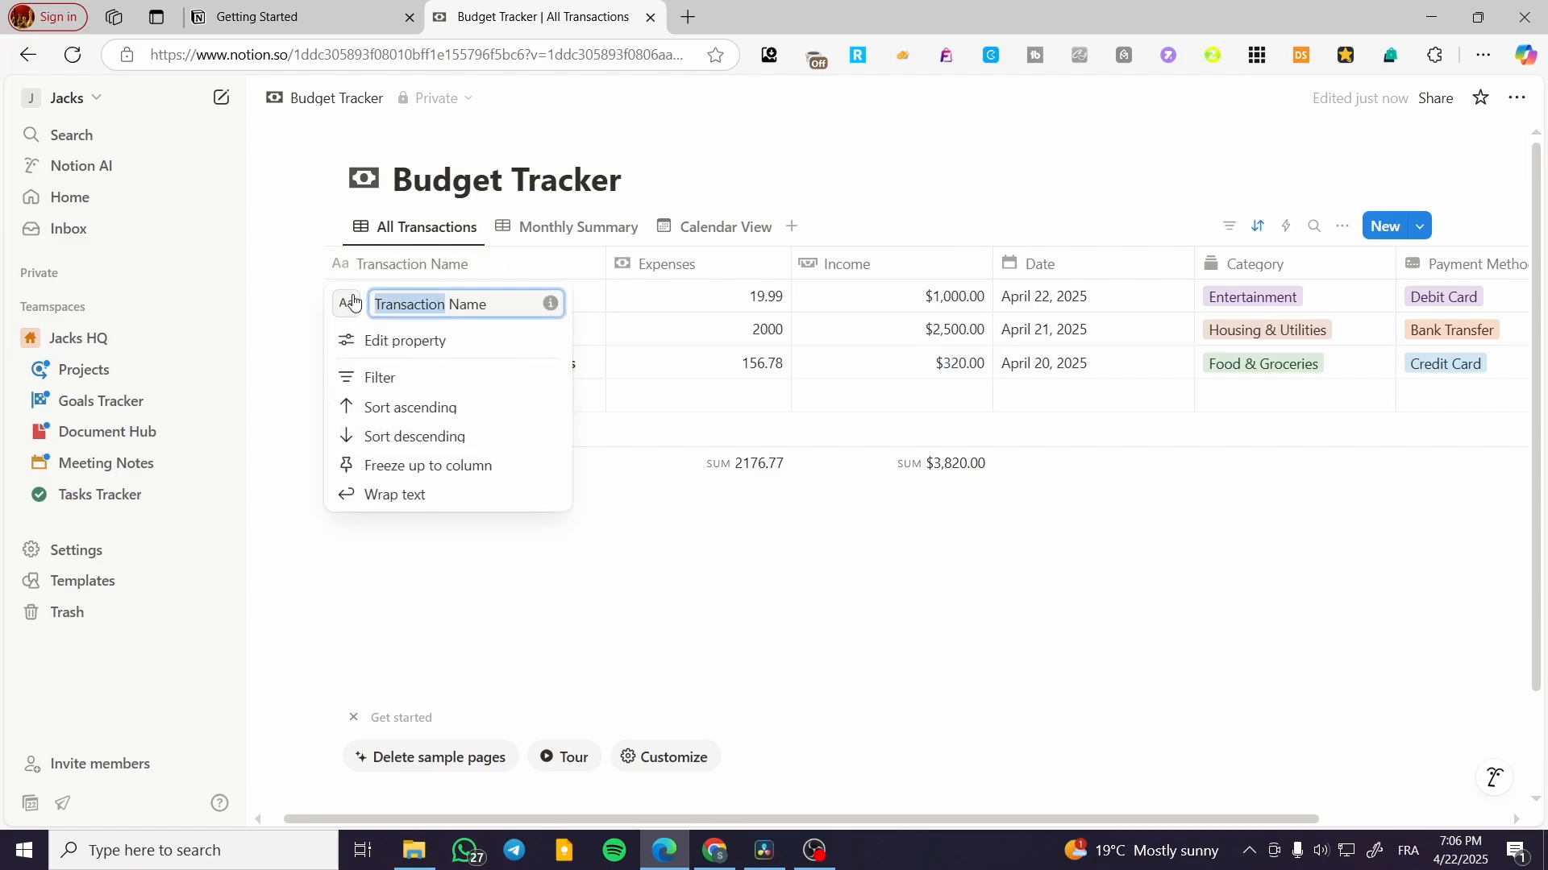
pyautogui.write('Expens')
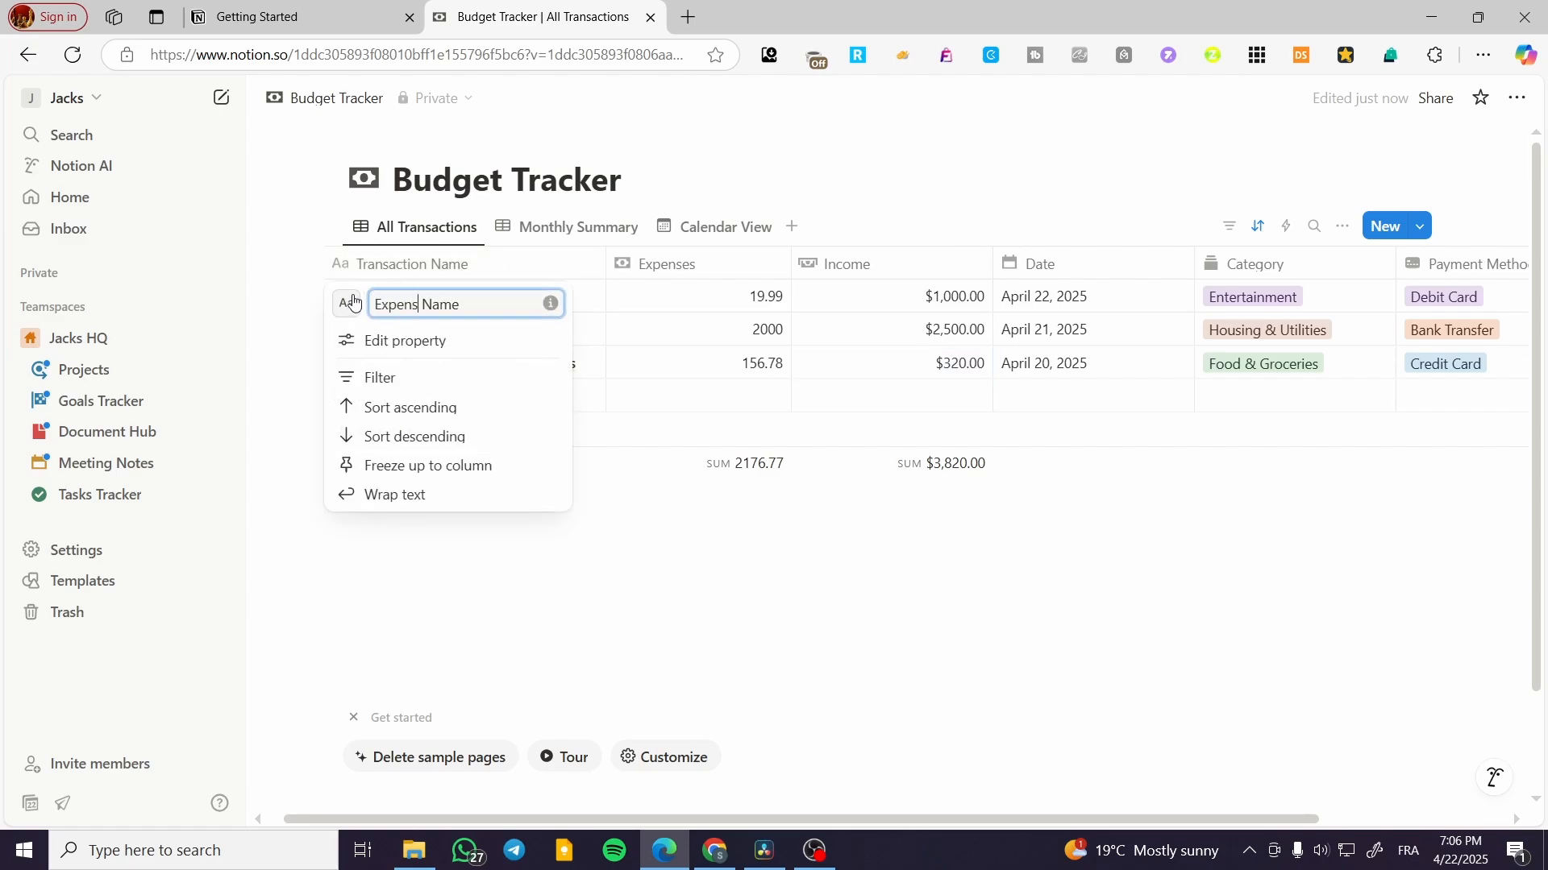
pyautogui.write('es typ')
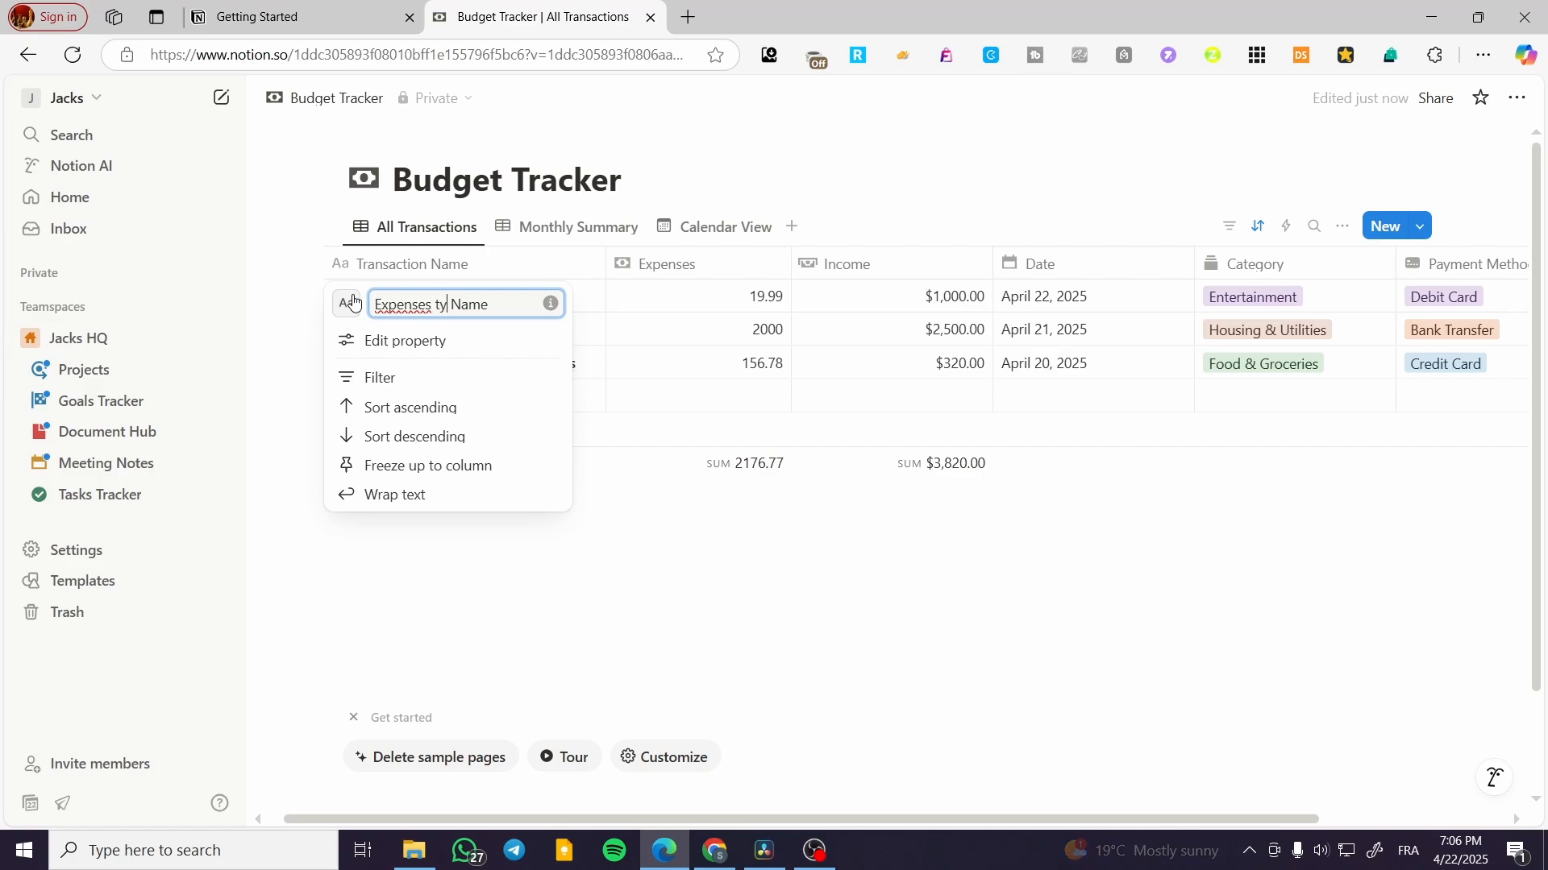
pyautogui.write('r')
pyautogui.press('BackSpace')
pyautogui.write('e')
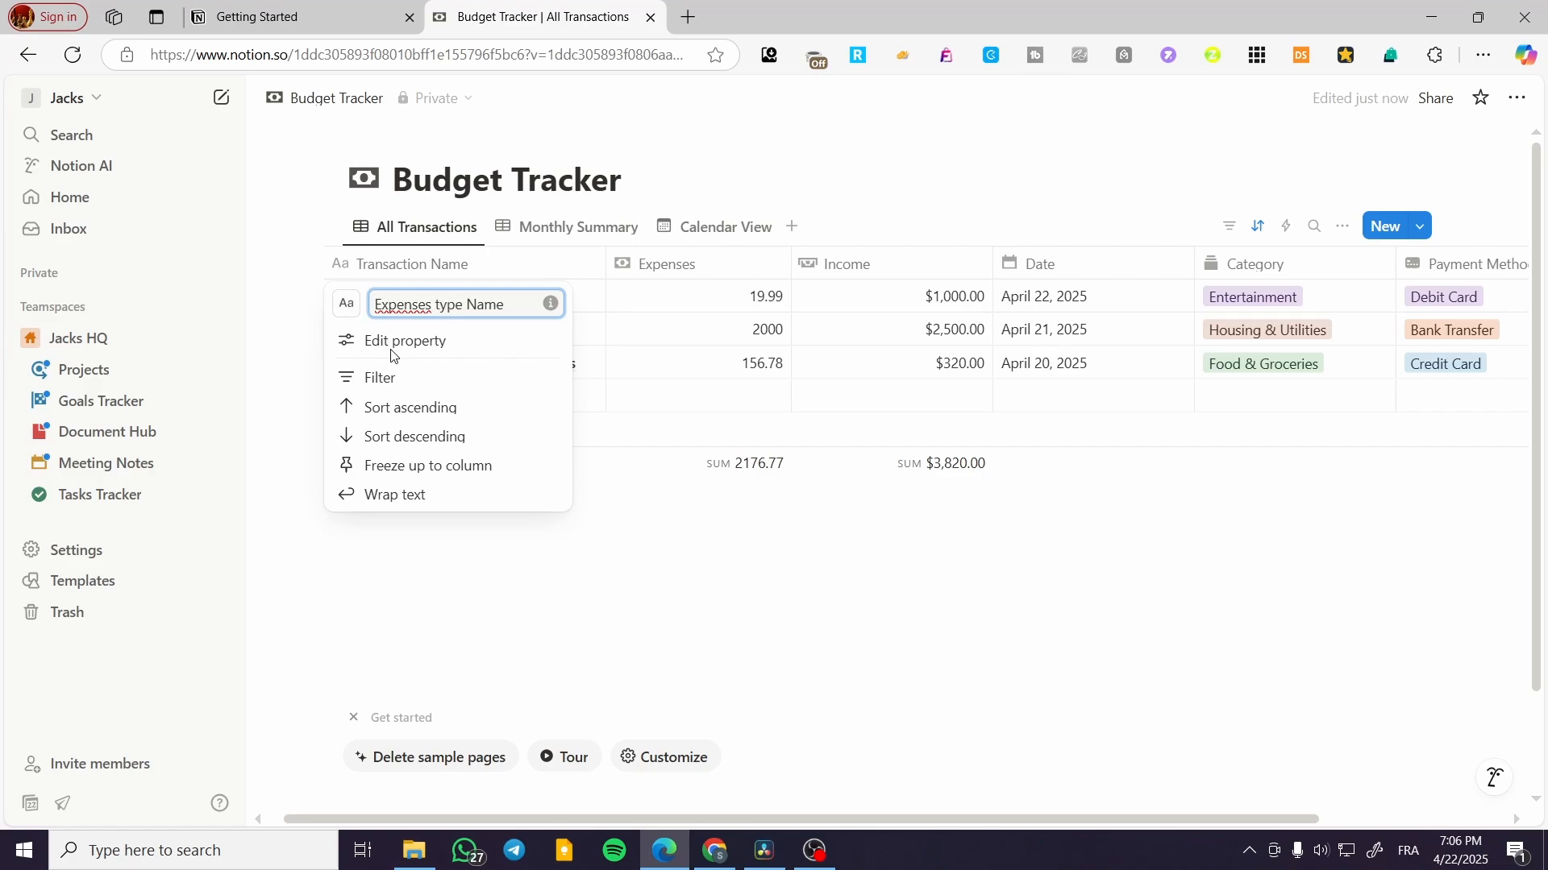
pyautogui.click(1014, 415)
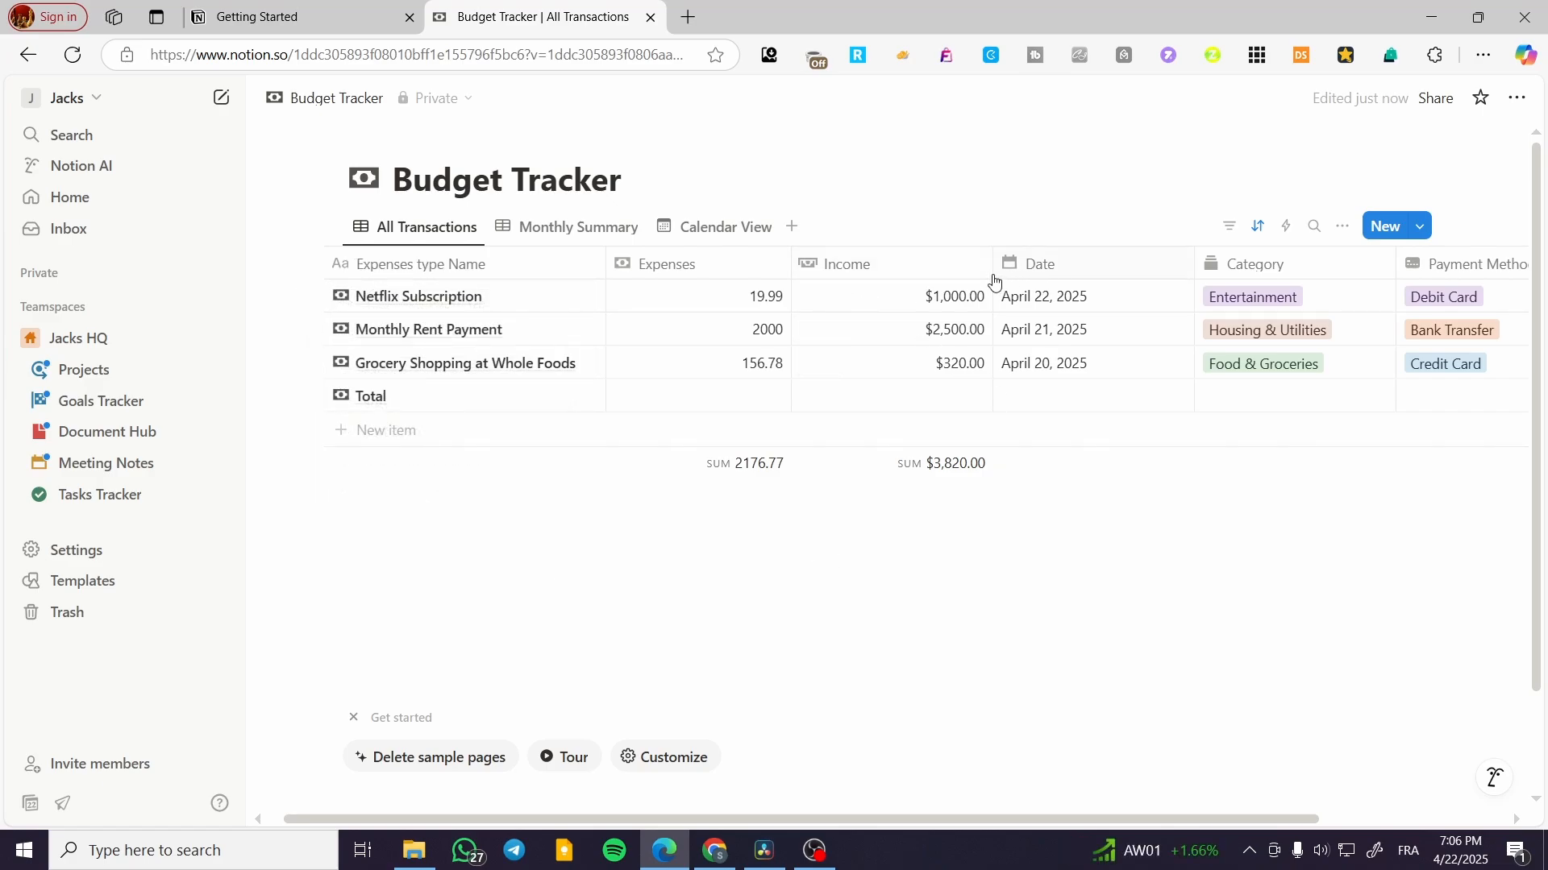
# Add the suggested Notes property to the table and give it the banknote-with-coin icon found by filtering the icons for "money"
pyautogui.moveTo(957, 821); pyautogui.dragTo(1143, 821)
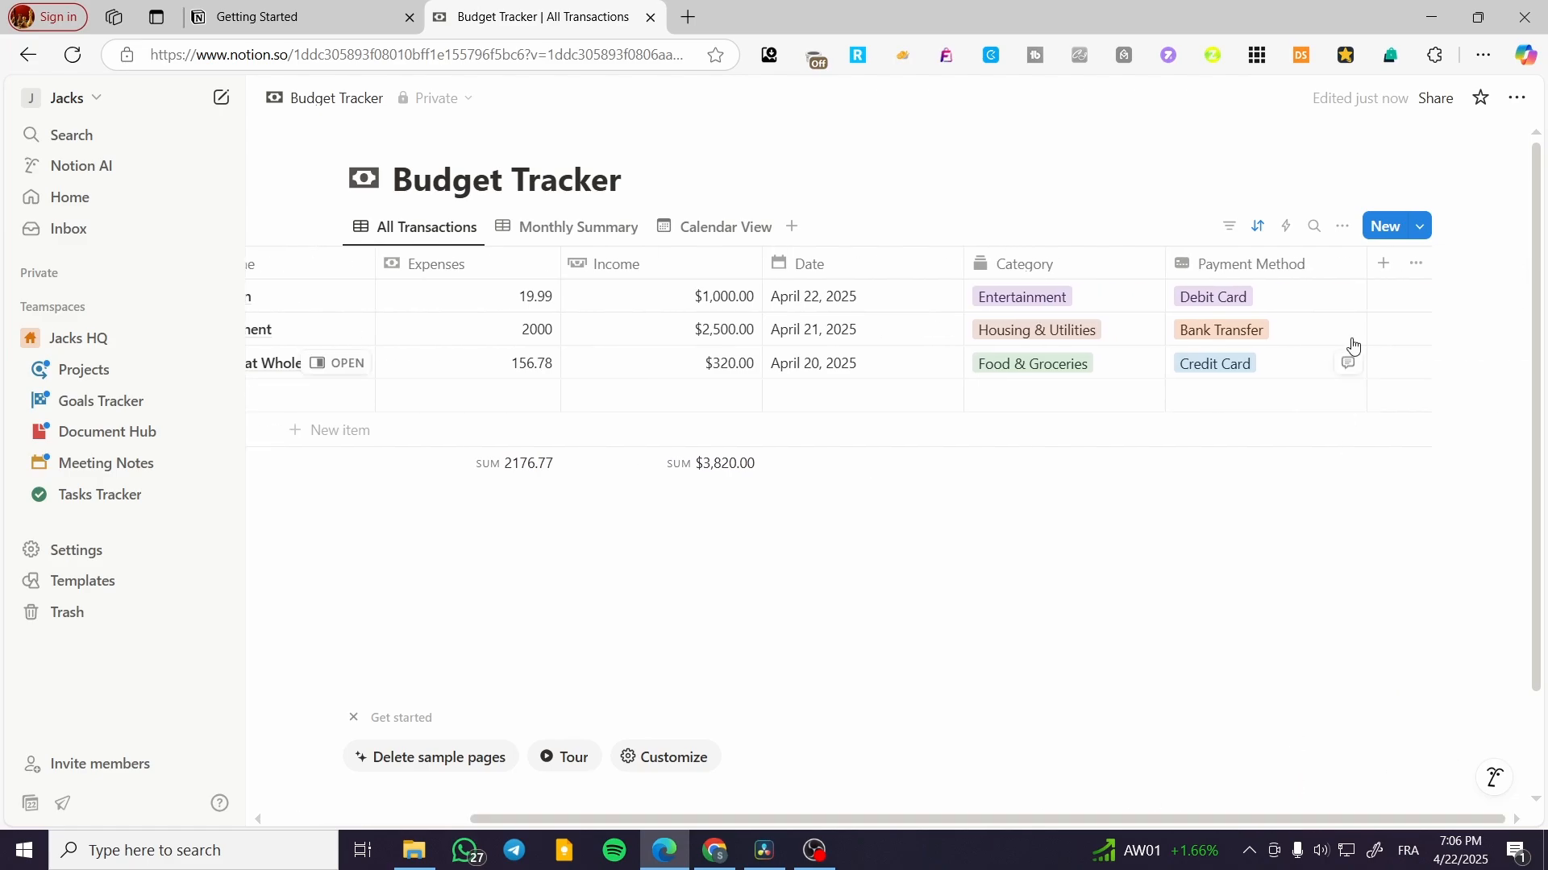
pyautogui.click(1388, 266)
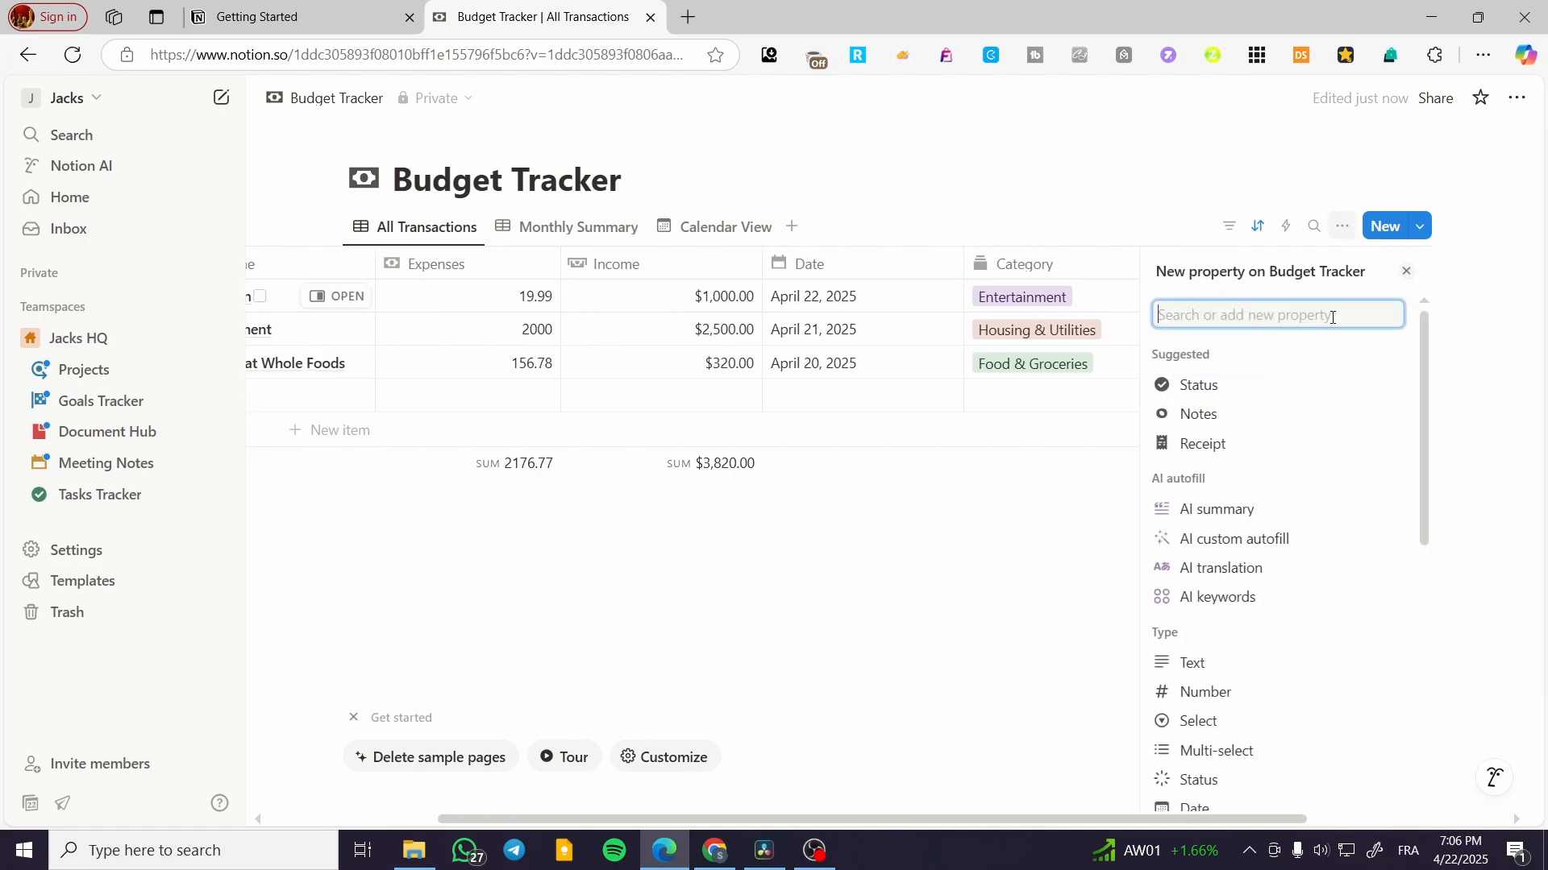
pyautogui.click(1268, 412)
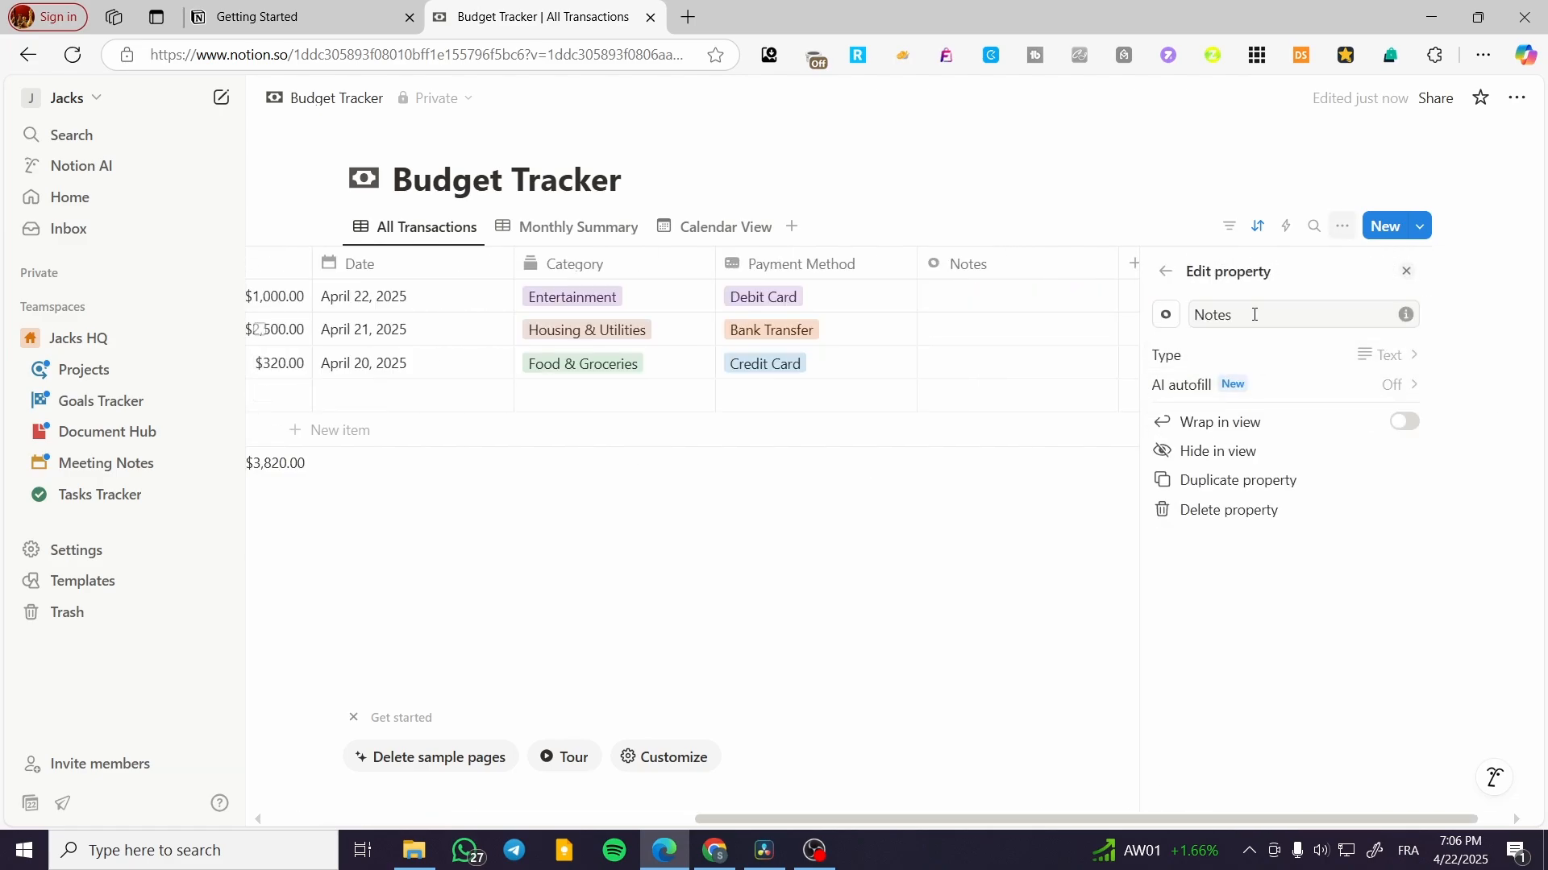
pyautogui.click(1168, 322)
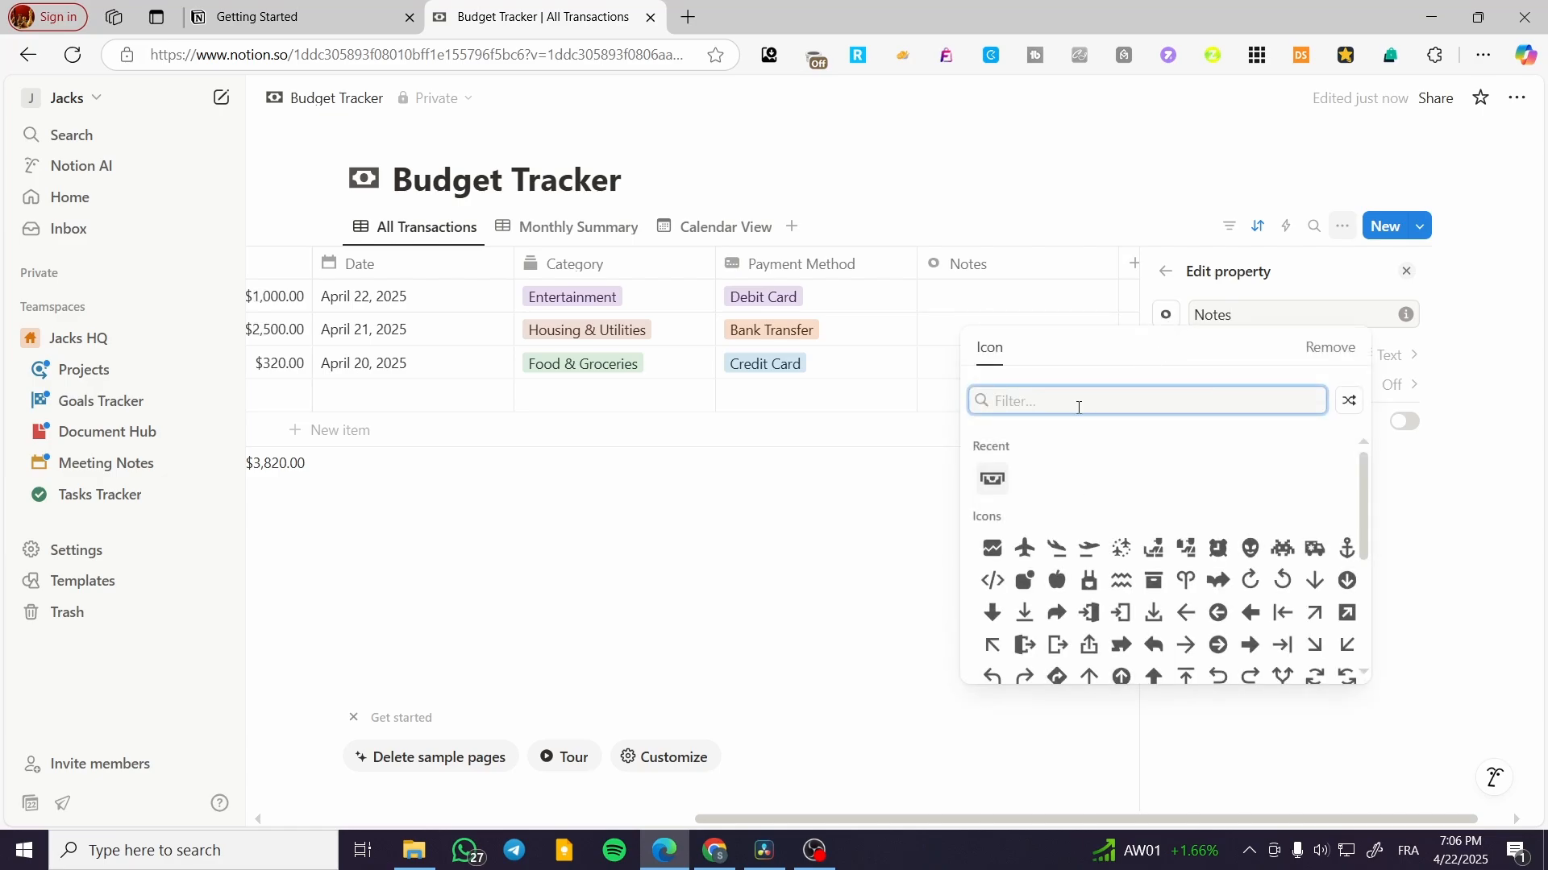
pyautogui.write('money')
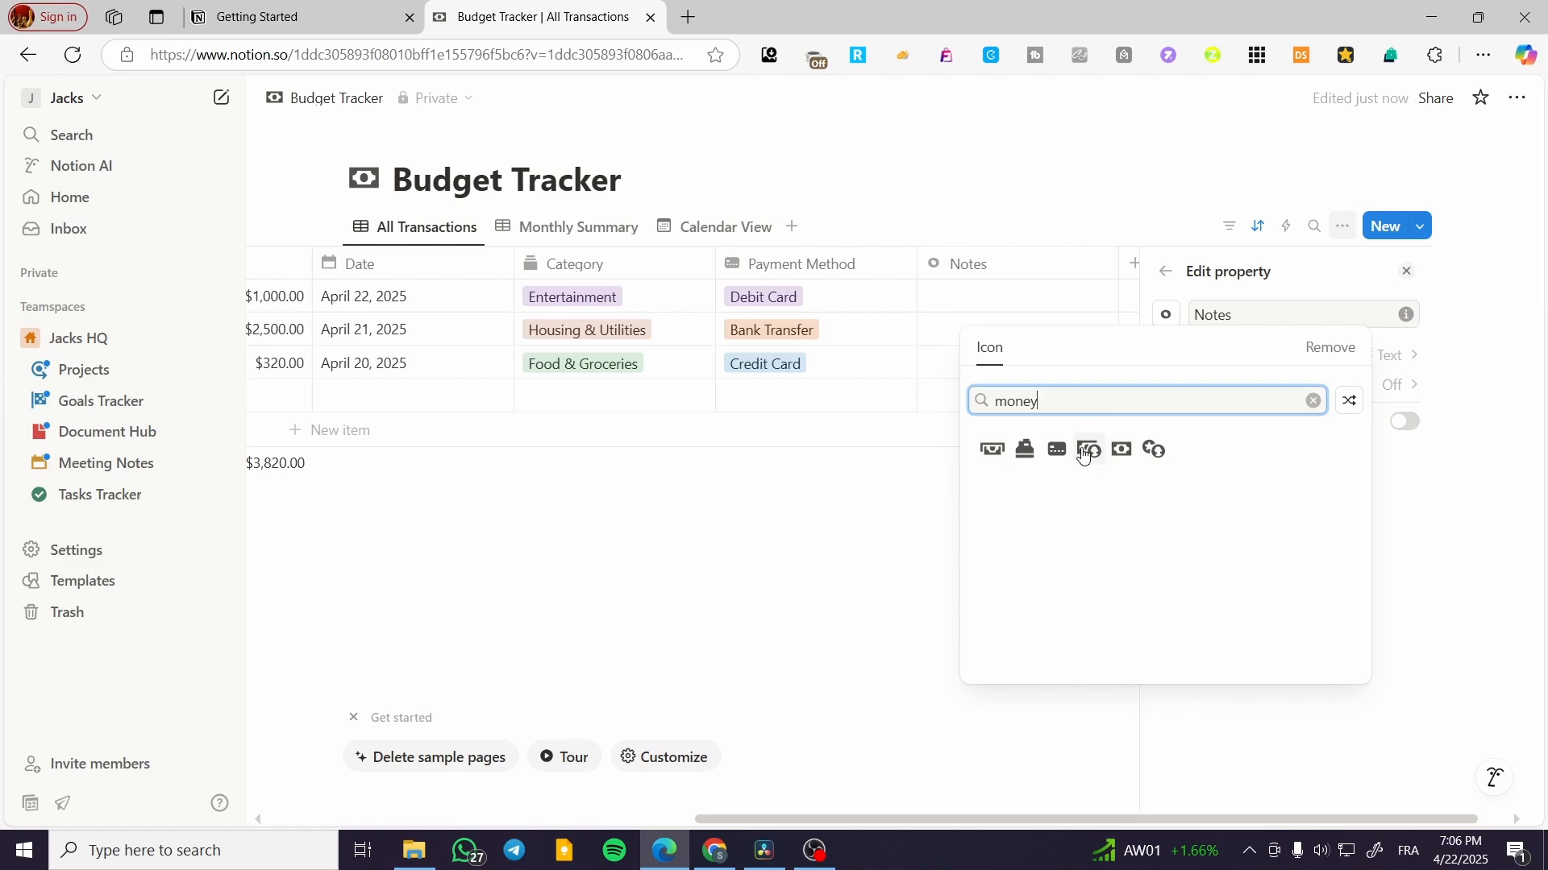
pyautogui.click(1088, 449)
pyautogui.press('Escape')
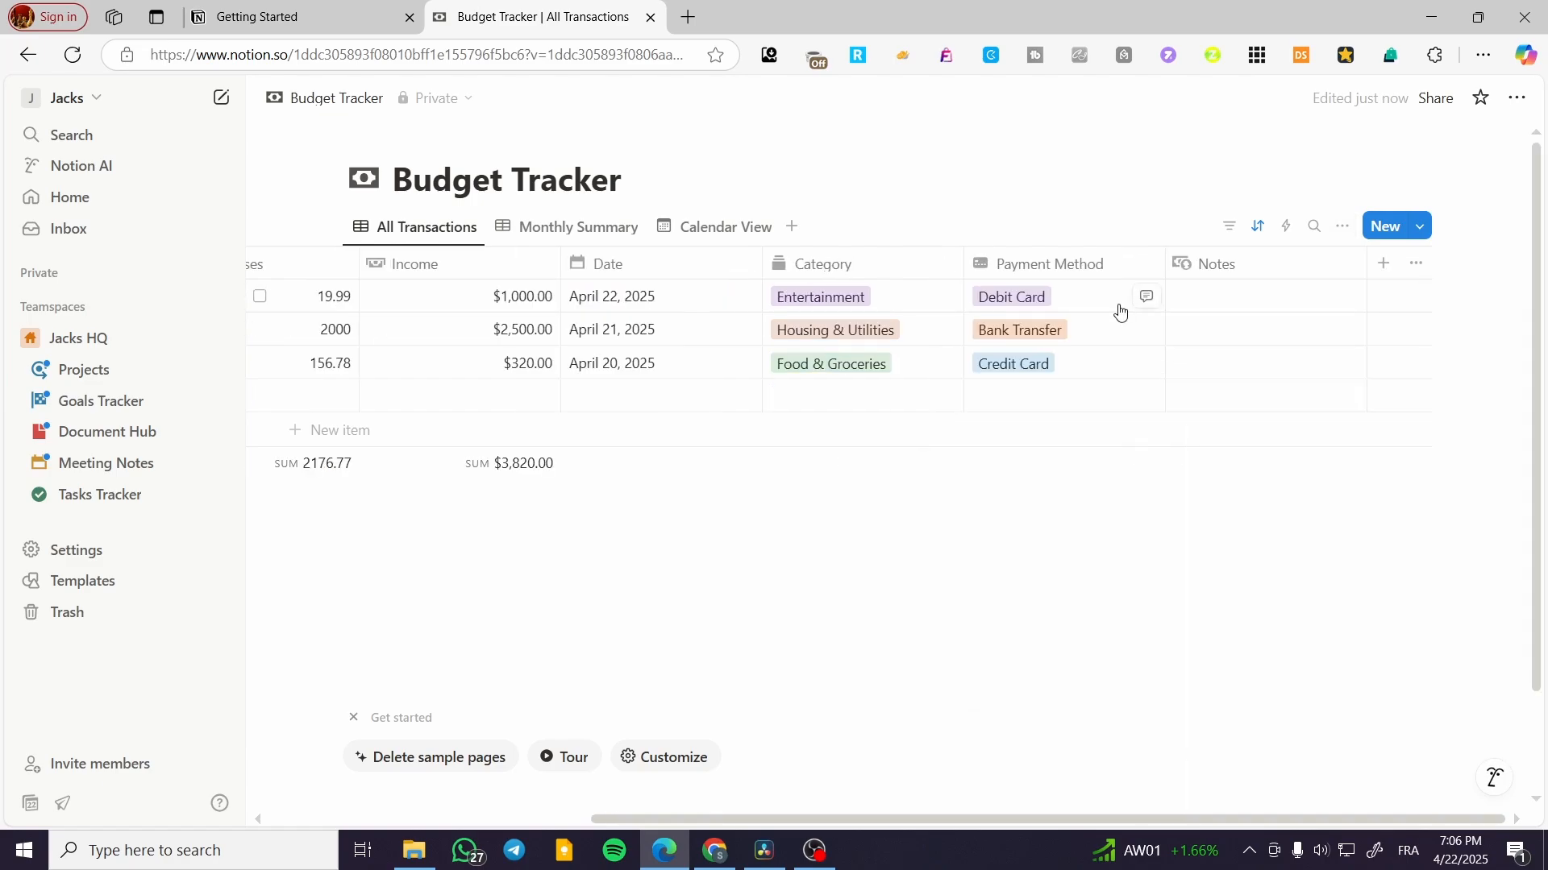
# Rename the Notes column to "Income type" and move it directly before the Income column
pyautogui.click(1241, 265)
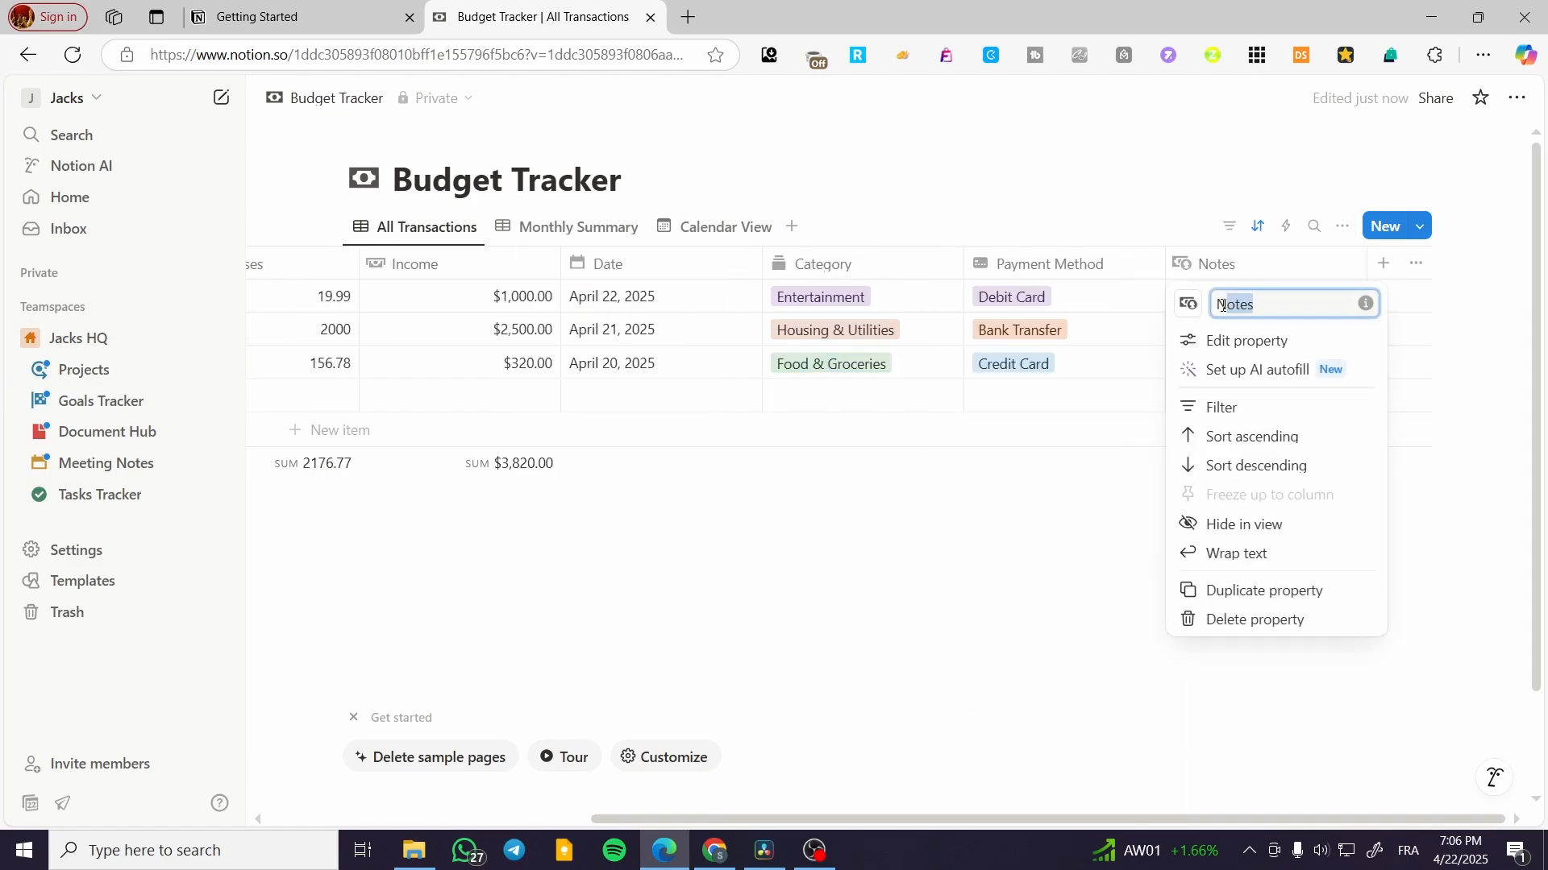
pyautogui.write('Income typ')
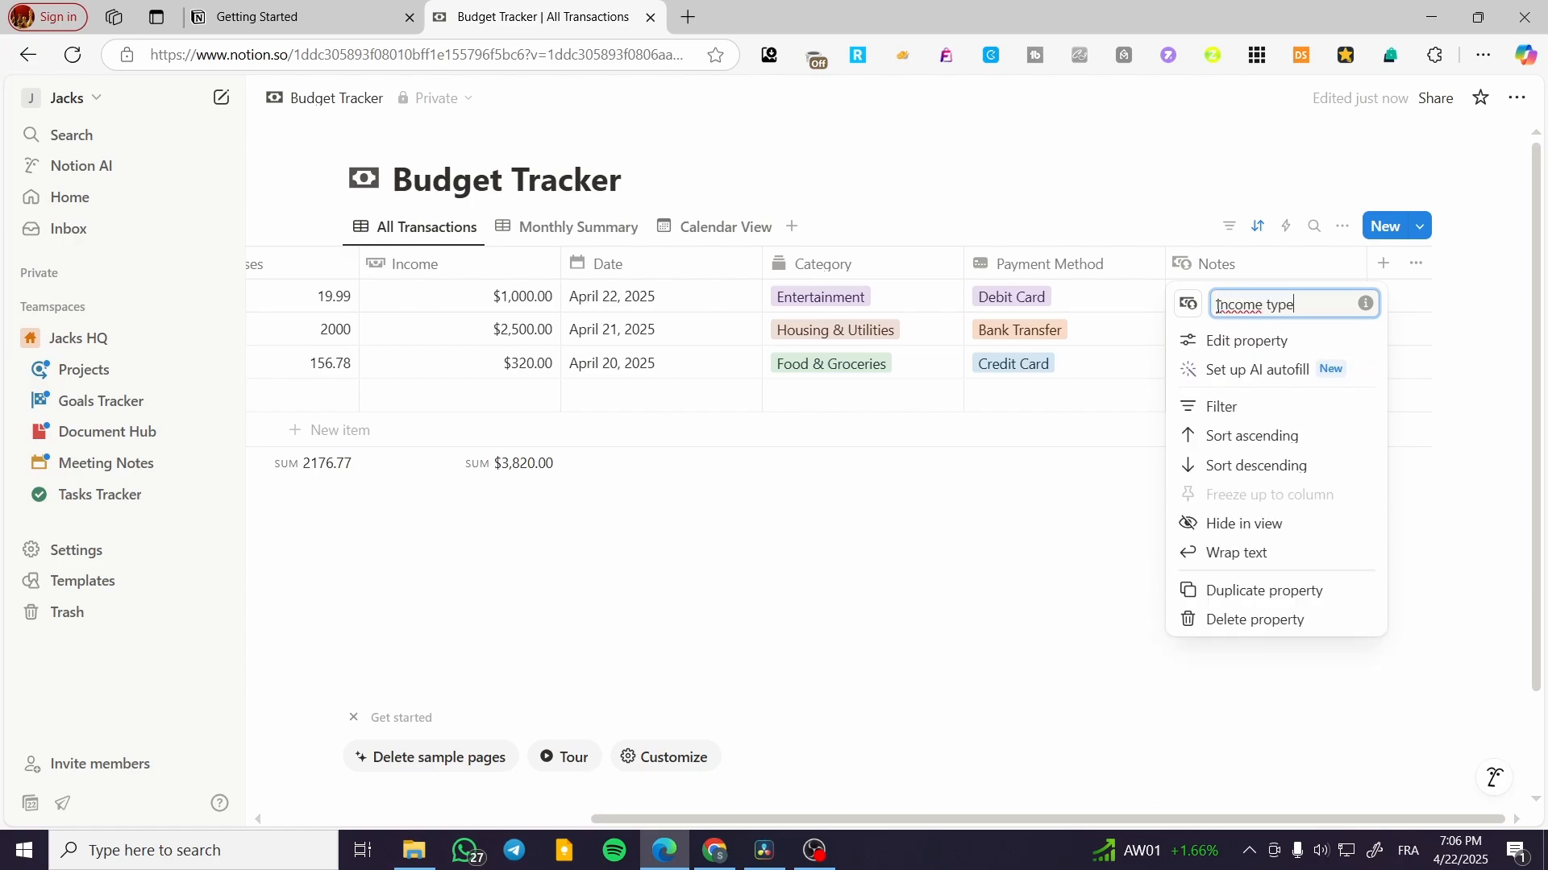
pyautogui.press('Return')
pyautogui.moveTo(1216, 266); pyautogui.dragTo(452, 274)
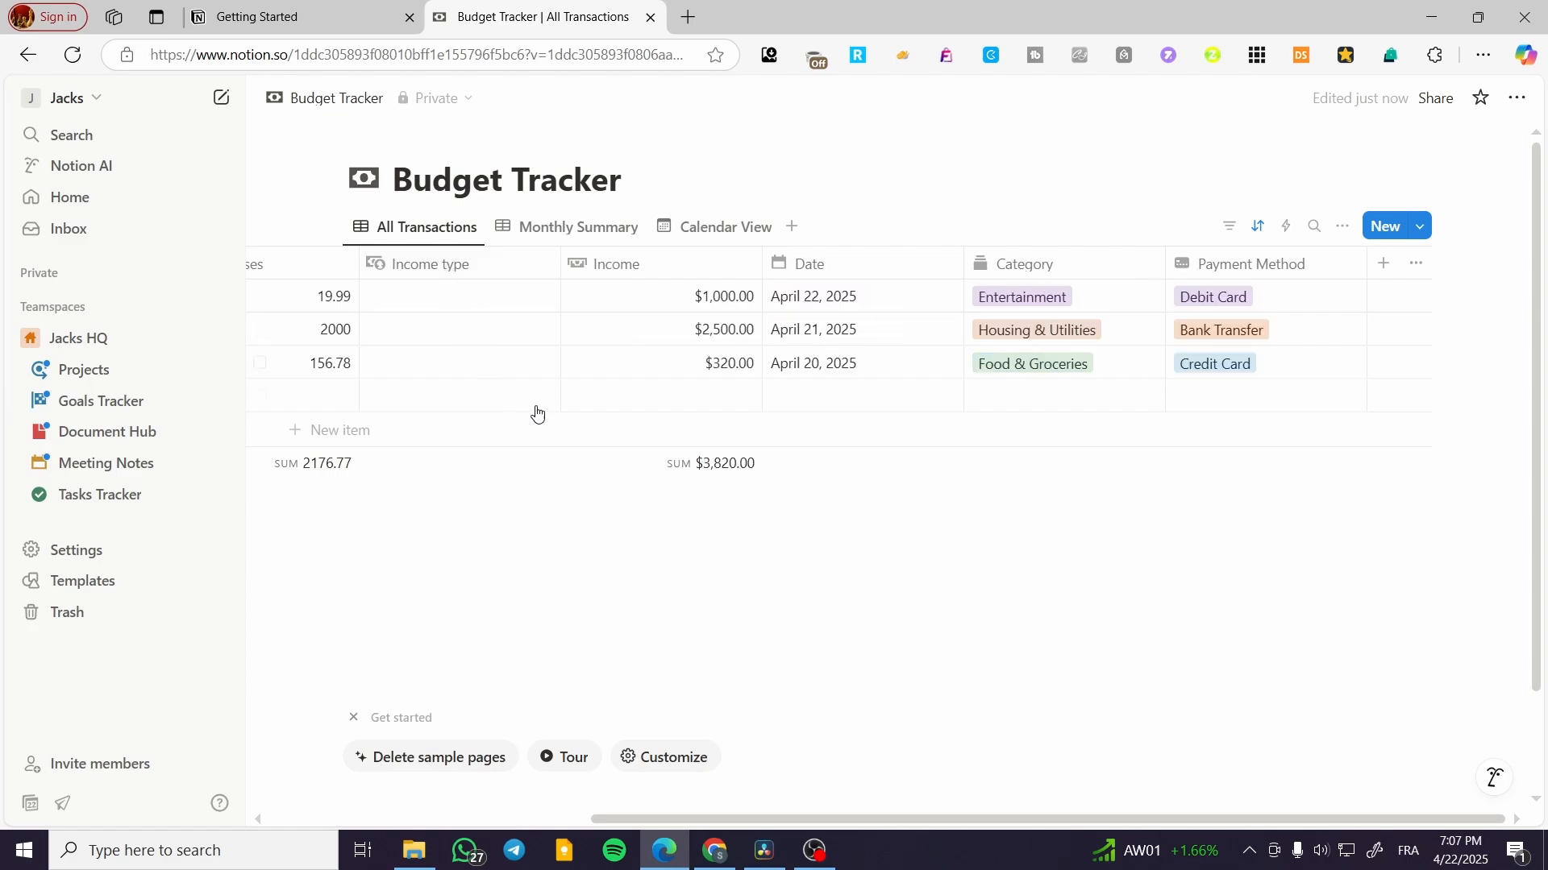
# Enter the income types Salary for Netflix Subscription, Side Hustle for Monthly Rent Payment and Part time Job for Grocery Shopping at Whole Foods
pyautogui.click(497, 304)
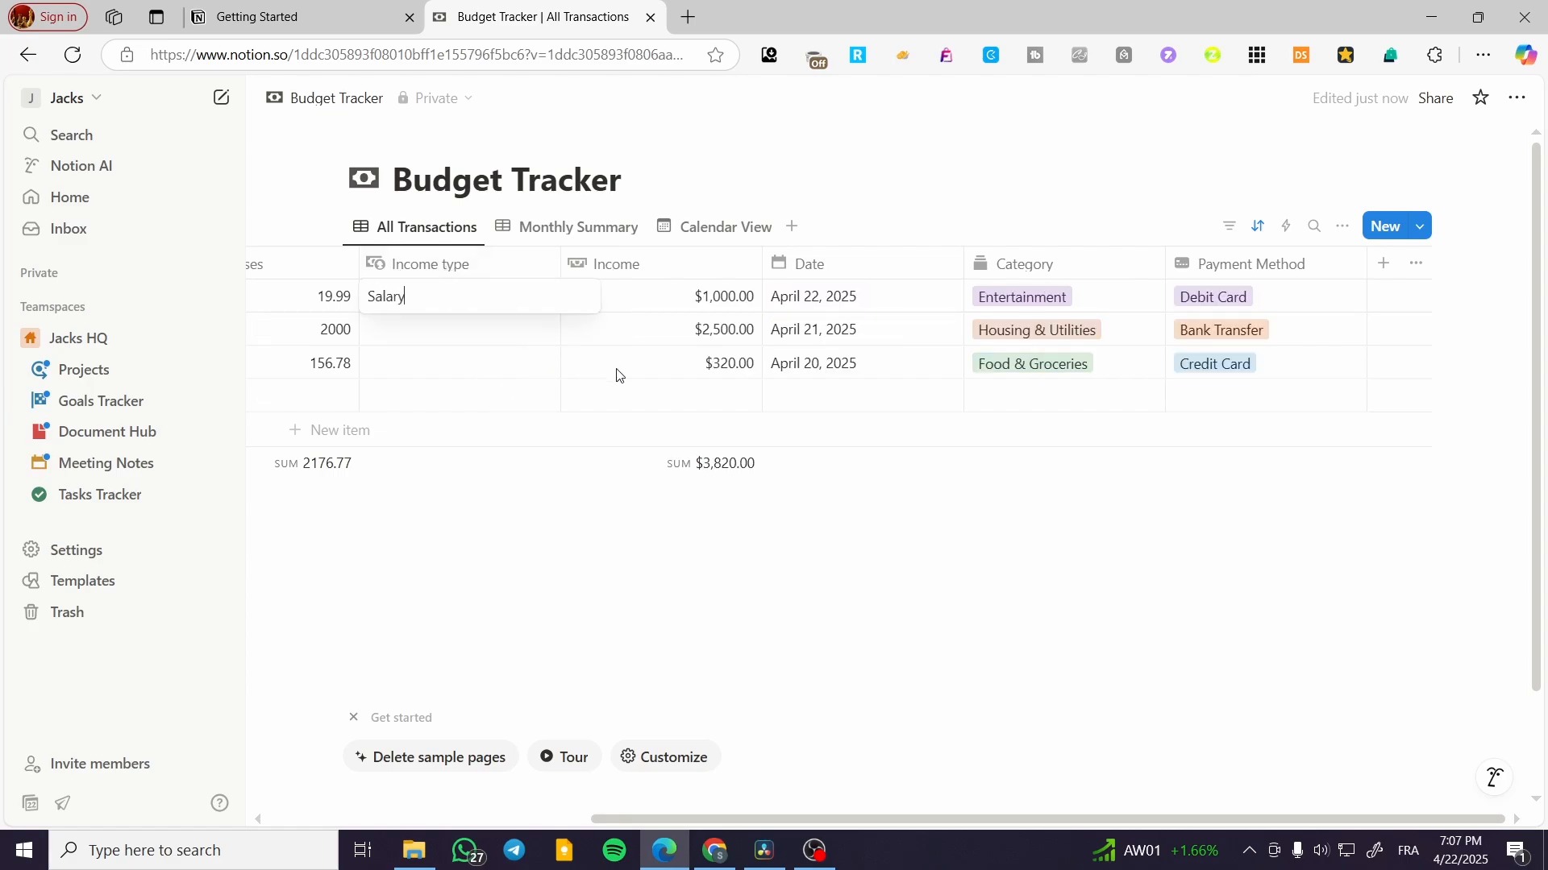
pyautogui.press('Tab')
pyautogui.click(505, 329)
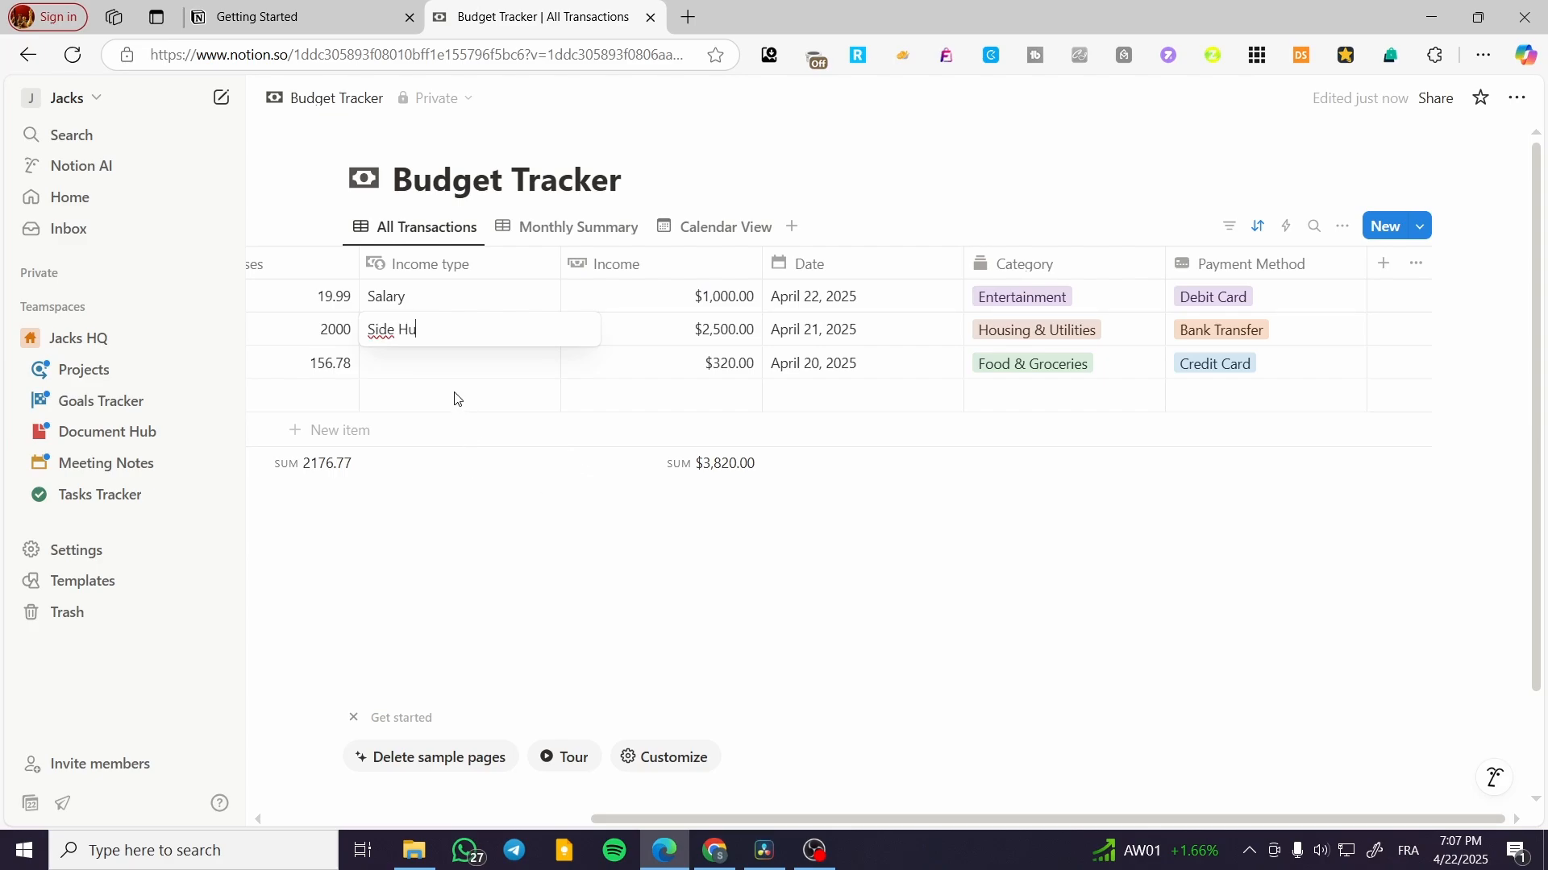
pyautogui.press('Tab')
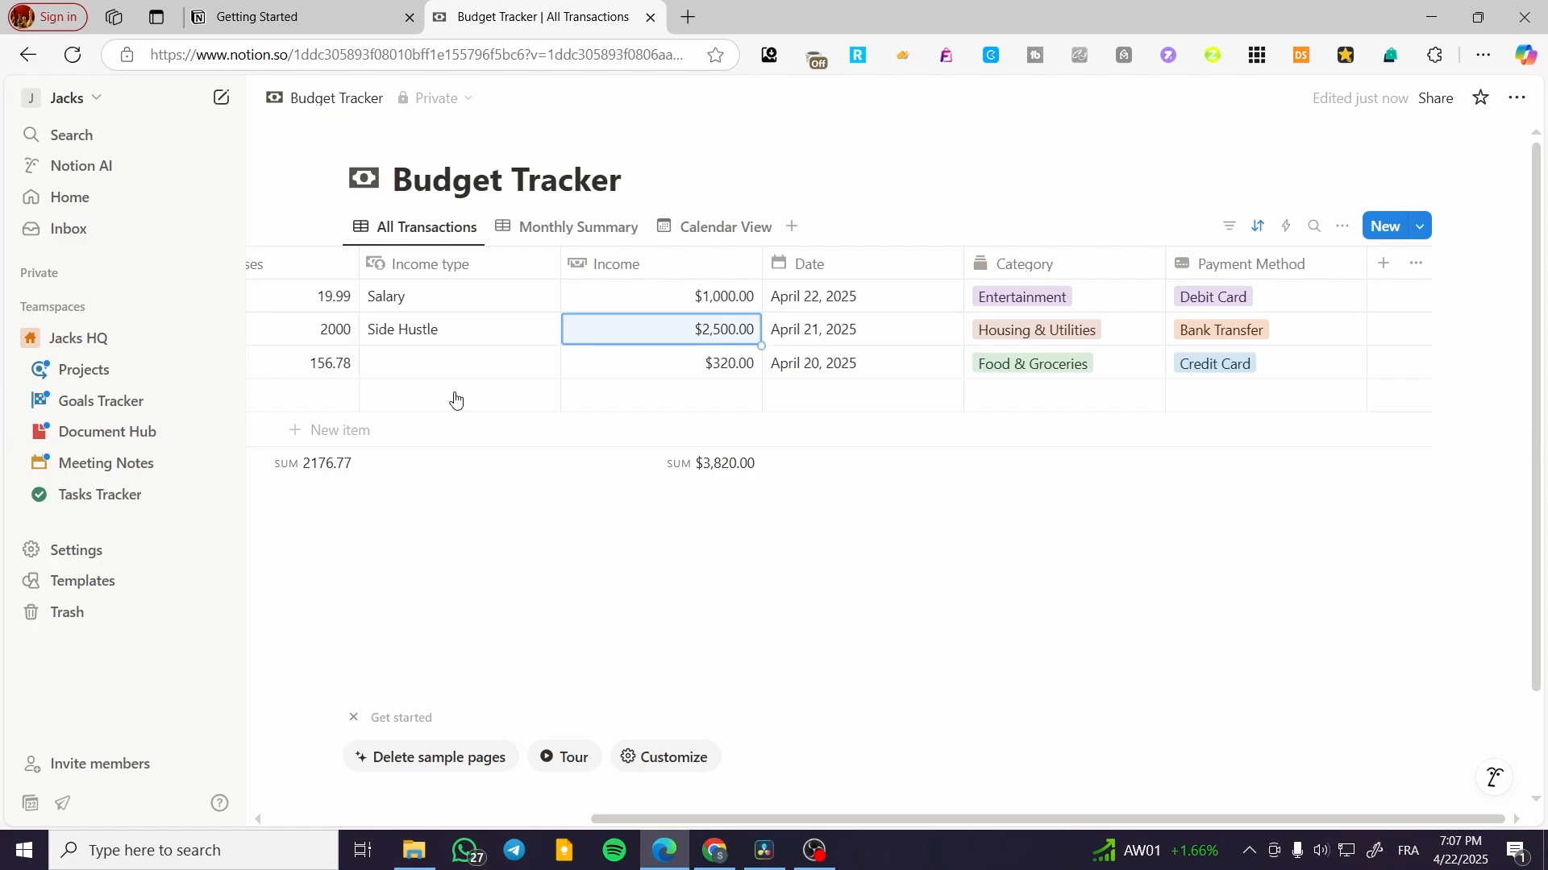
pyautogui.click(463, 366)
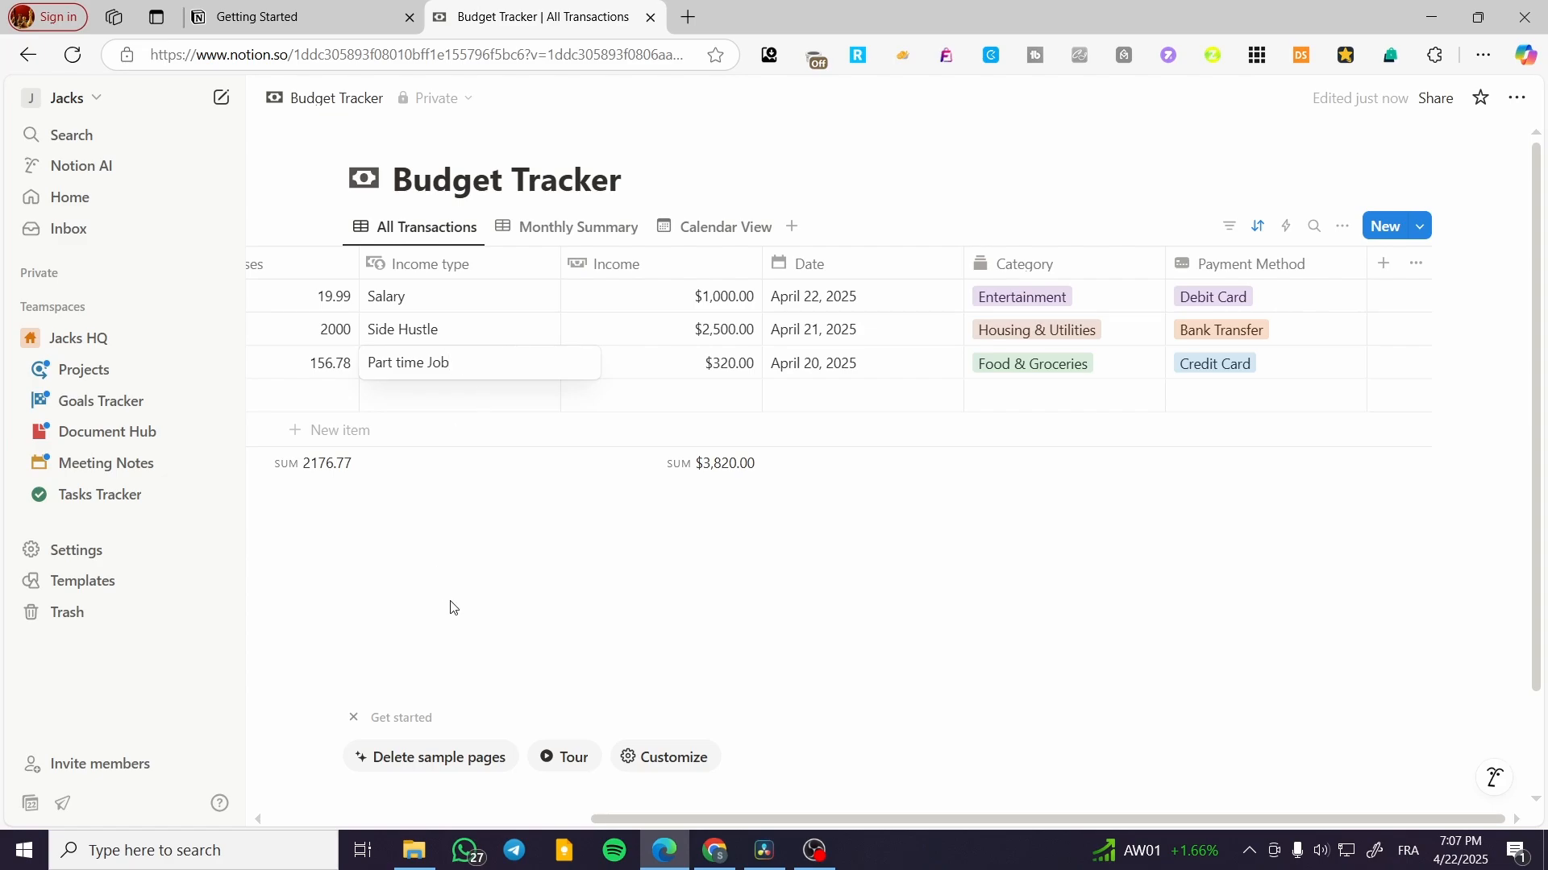
pyautogui.press('Escape')
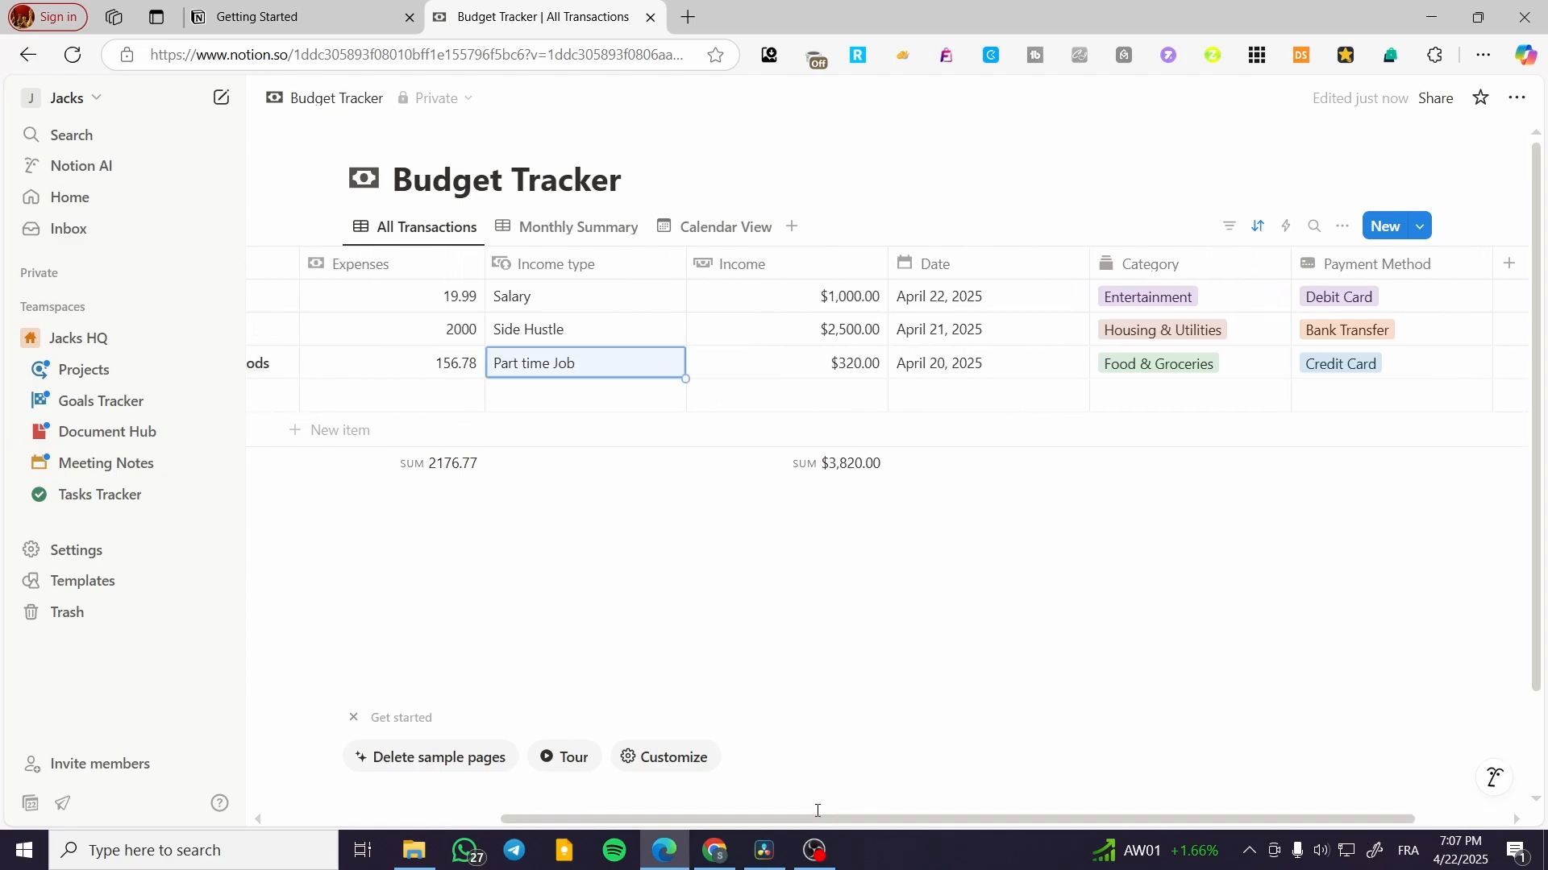
# Review the available Payment Method options for the Netflix Subscription row without changing the selection
pyautogui.moveTo(922, 814); pyautogui.dragTo(1165, 836)
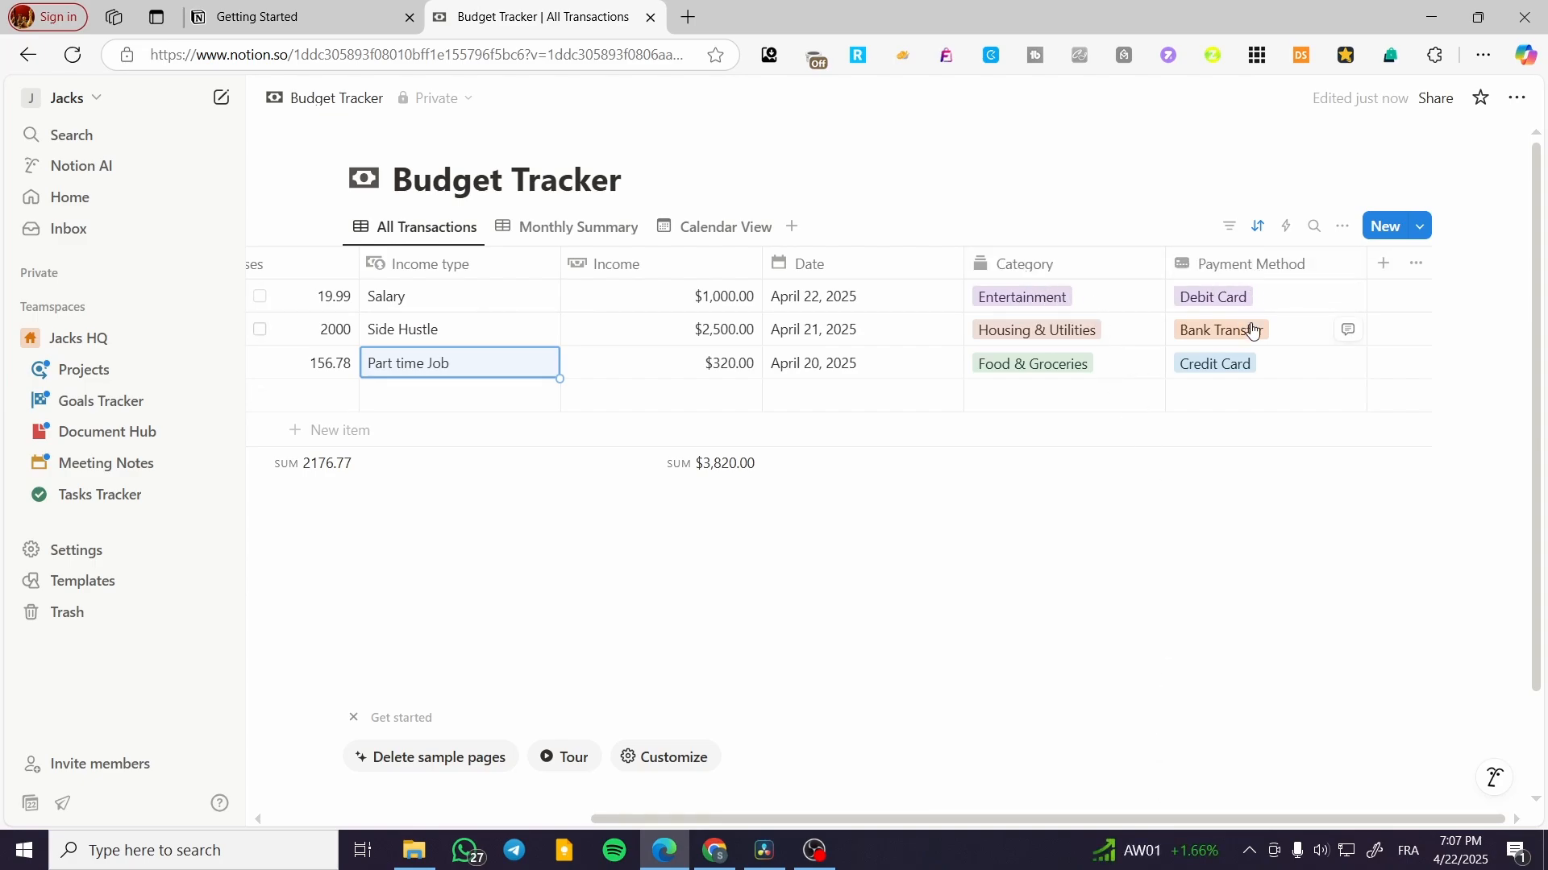
pyautogui.click(1245, 300)
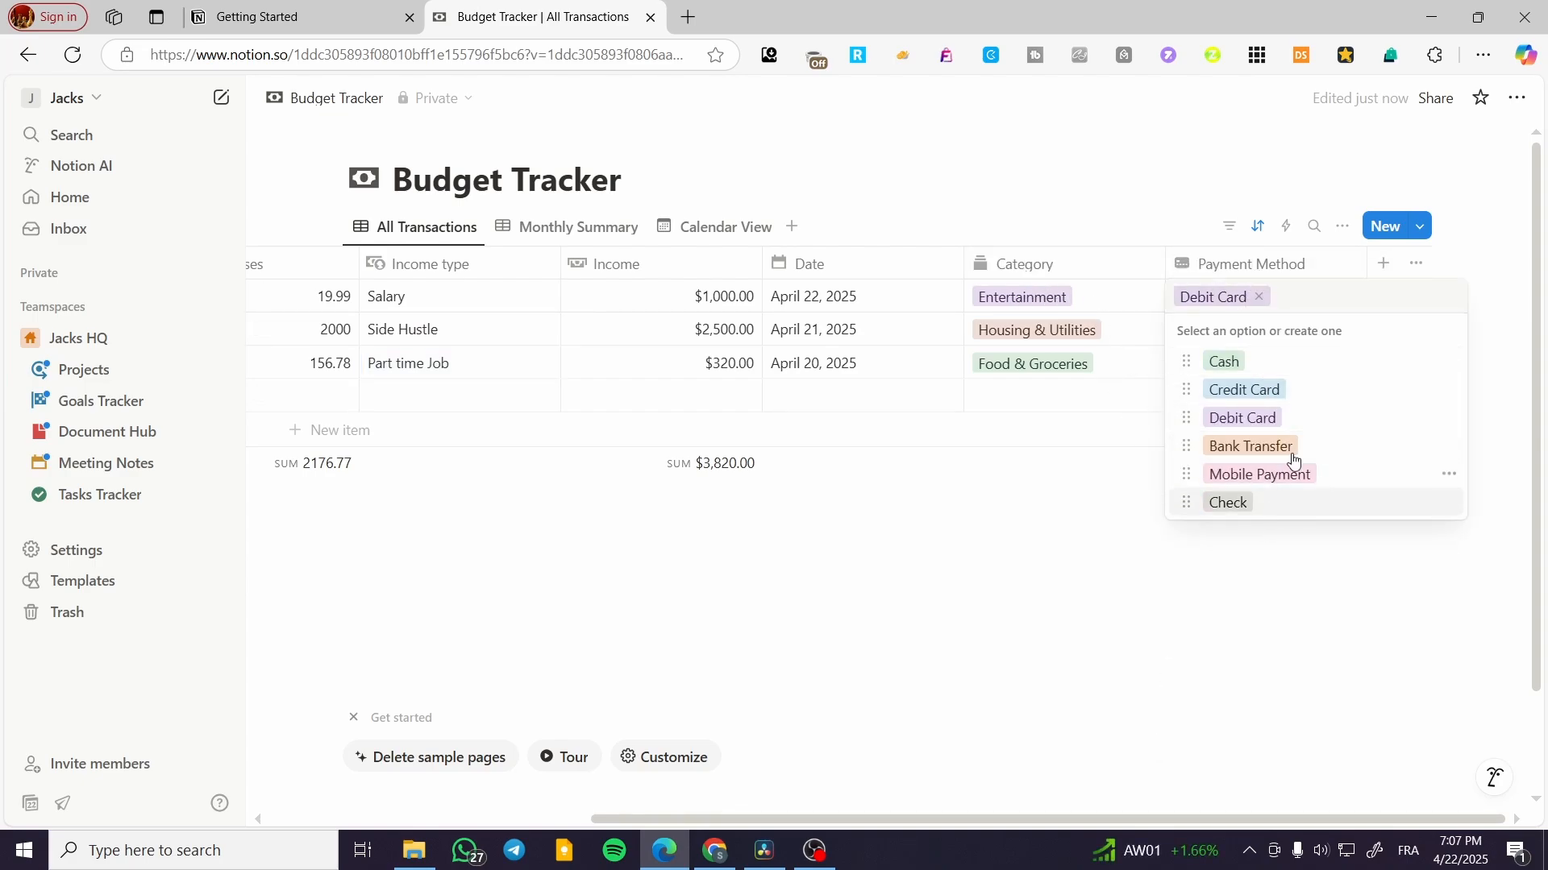
pyautogui.click(1060, 591)
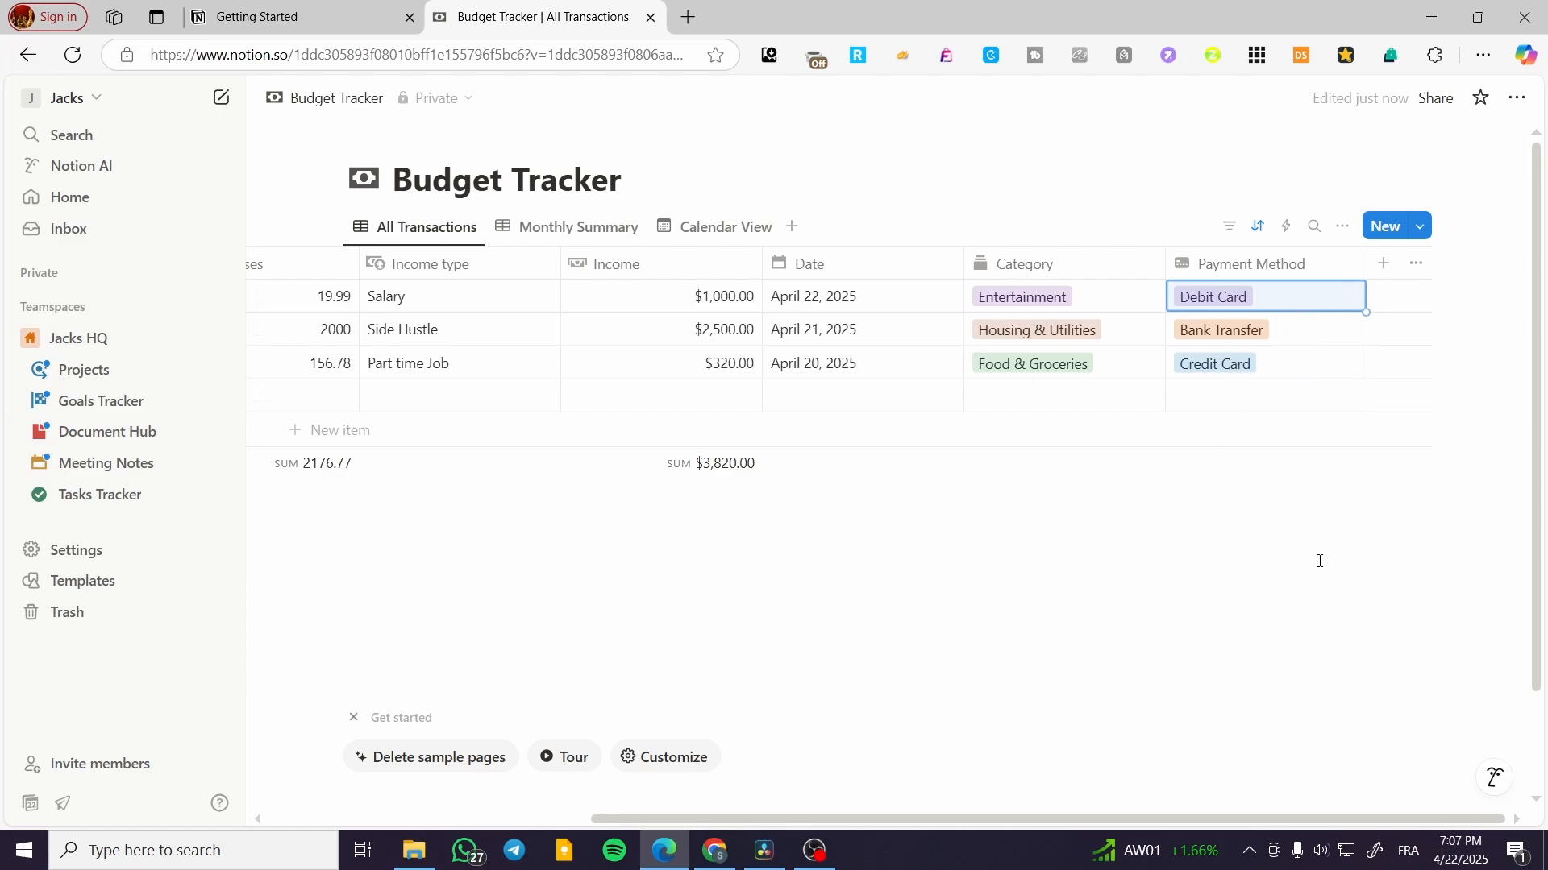
pyautogui.moveTo(935, 820); pyautogui.dragTo(612, 820)
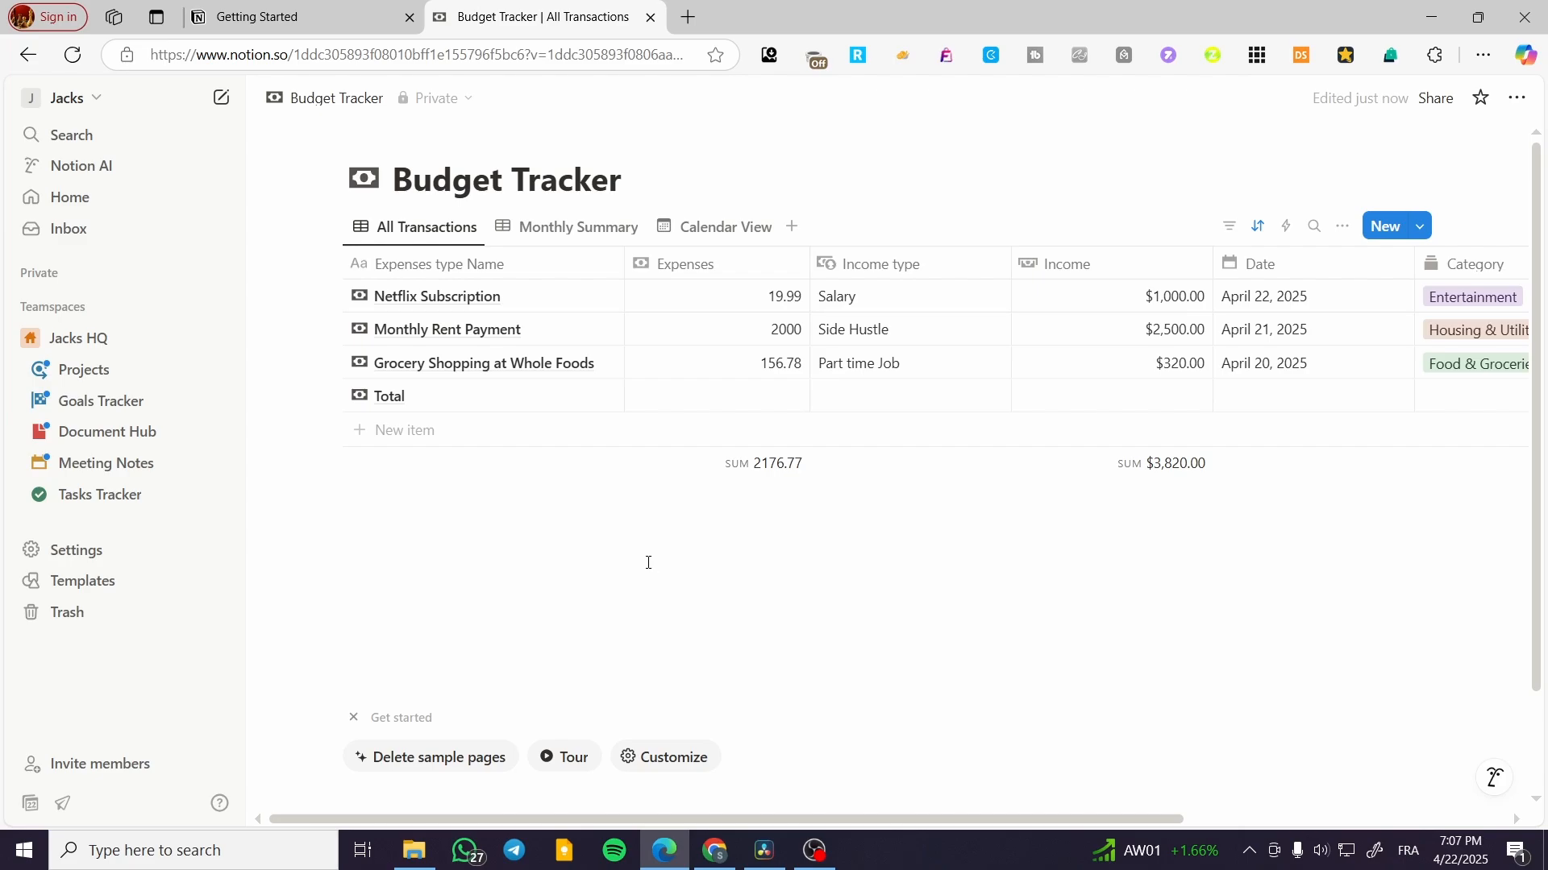
# Look through the tracker's Monthly Summary groups and the Calendar View, and return to the All Transactions view
pyautogui.click(556, 227)
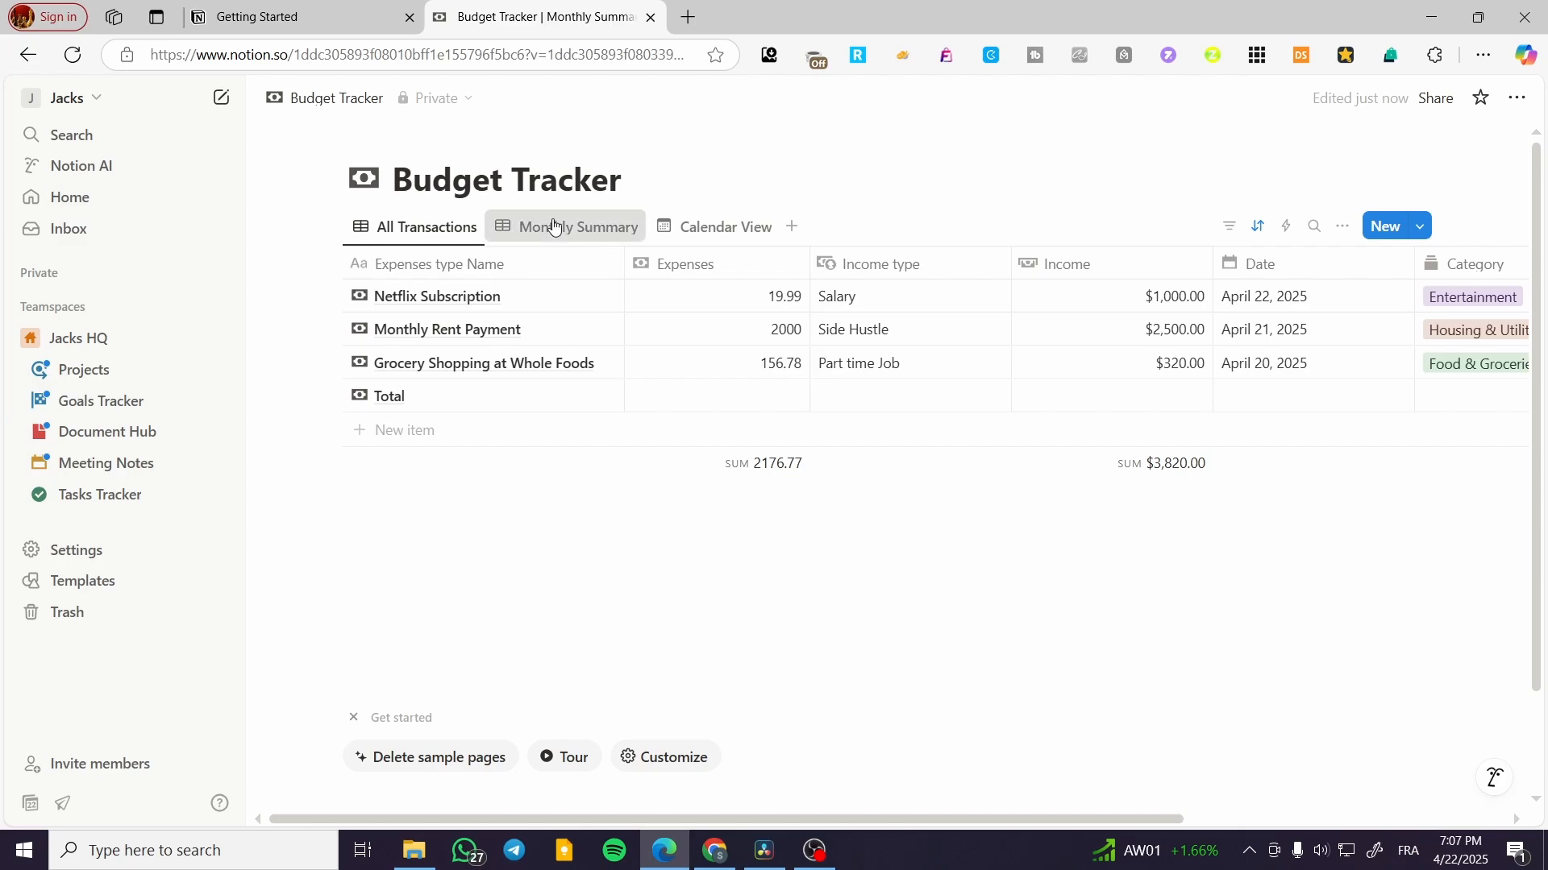
pyautogui.scroll(-8, 718, 436)
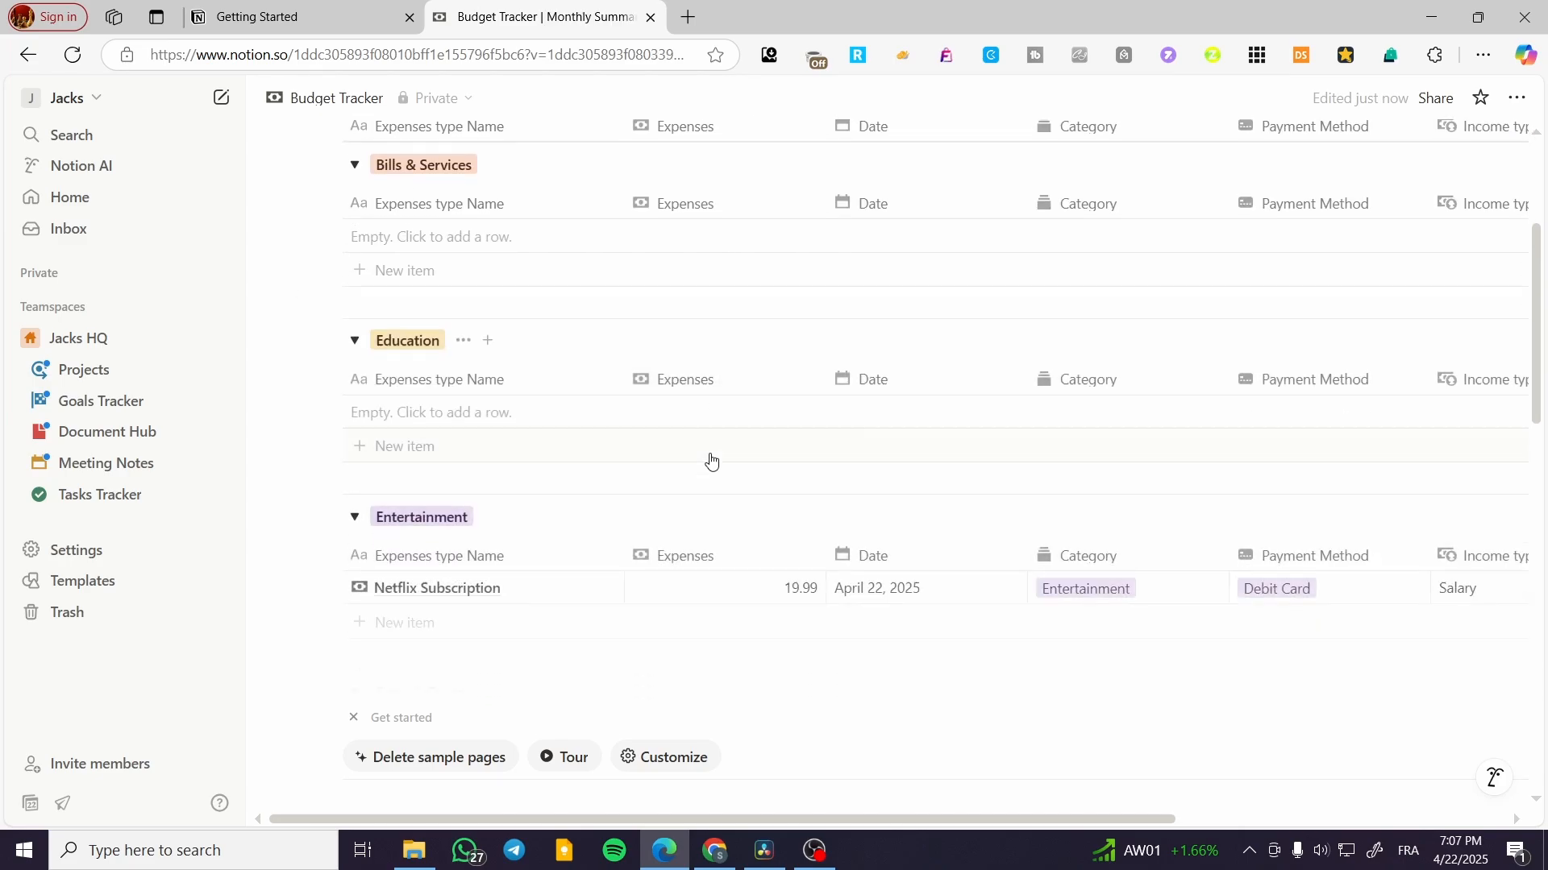
pyautogui.scroll(-6, 522, 588)
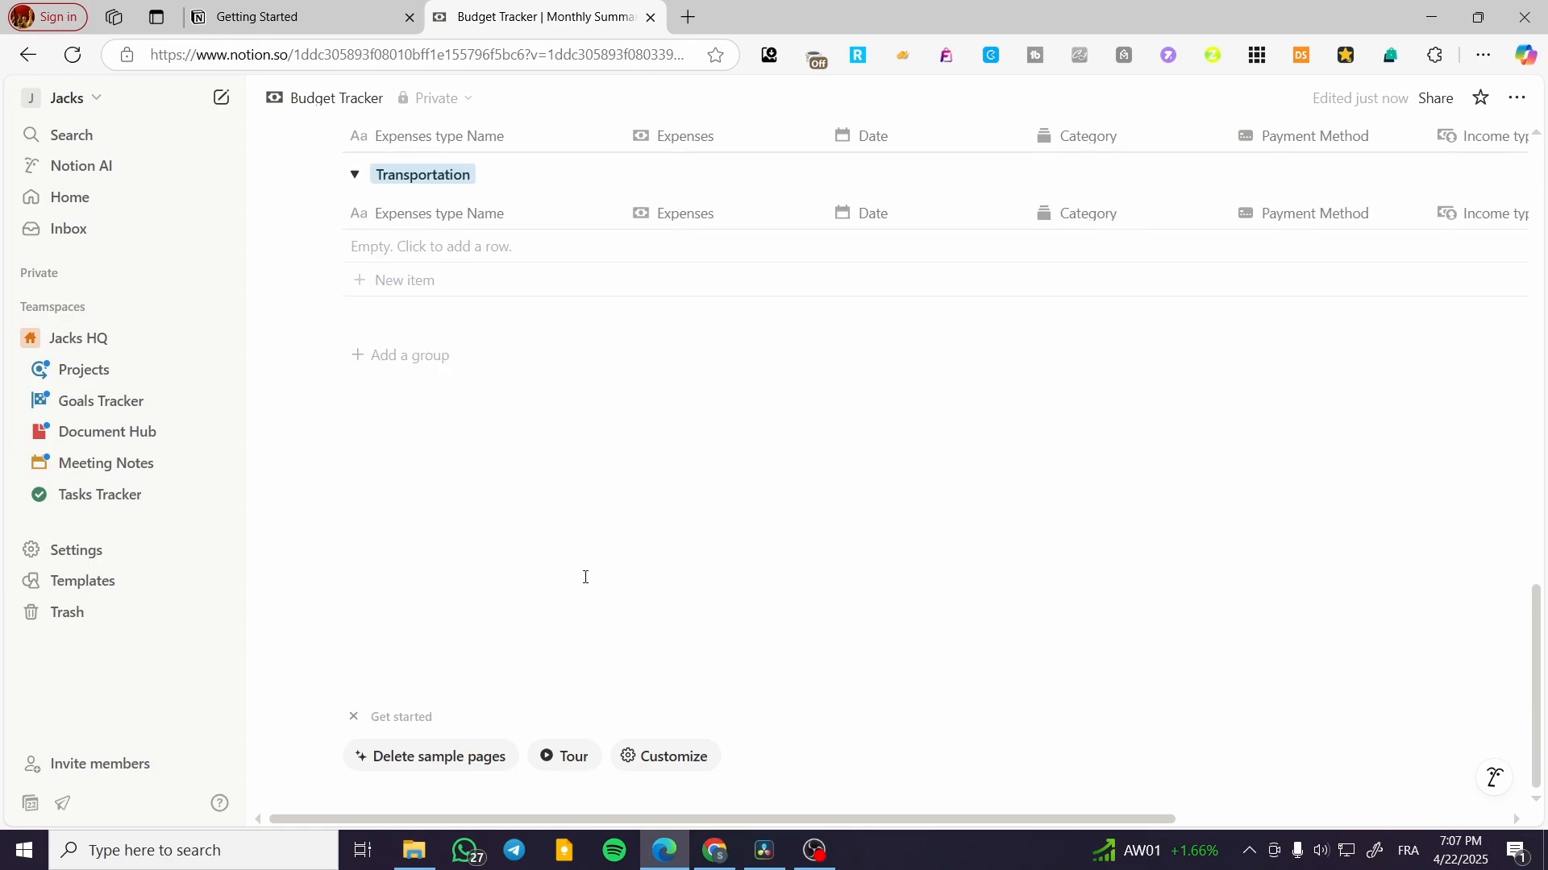
pyautogui.scroll(15, 584, 578)
pyautogui.click(708, 227)
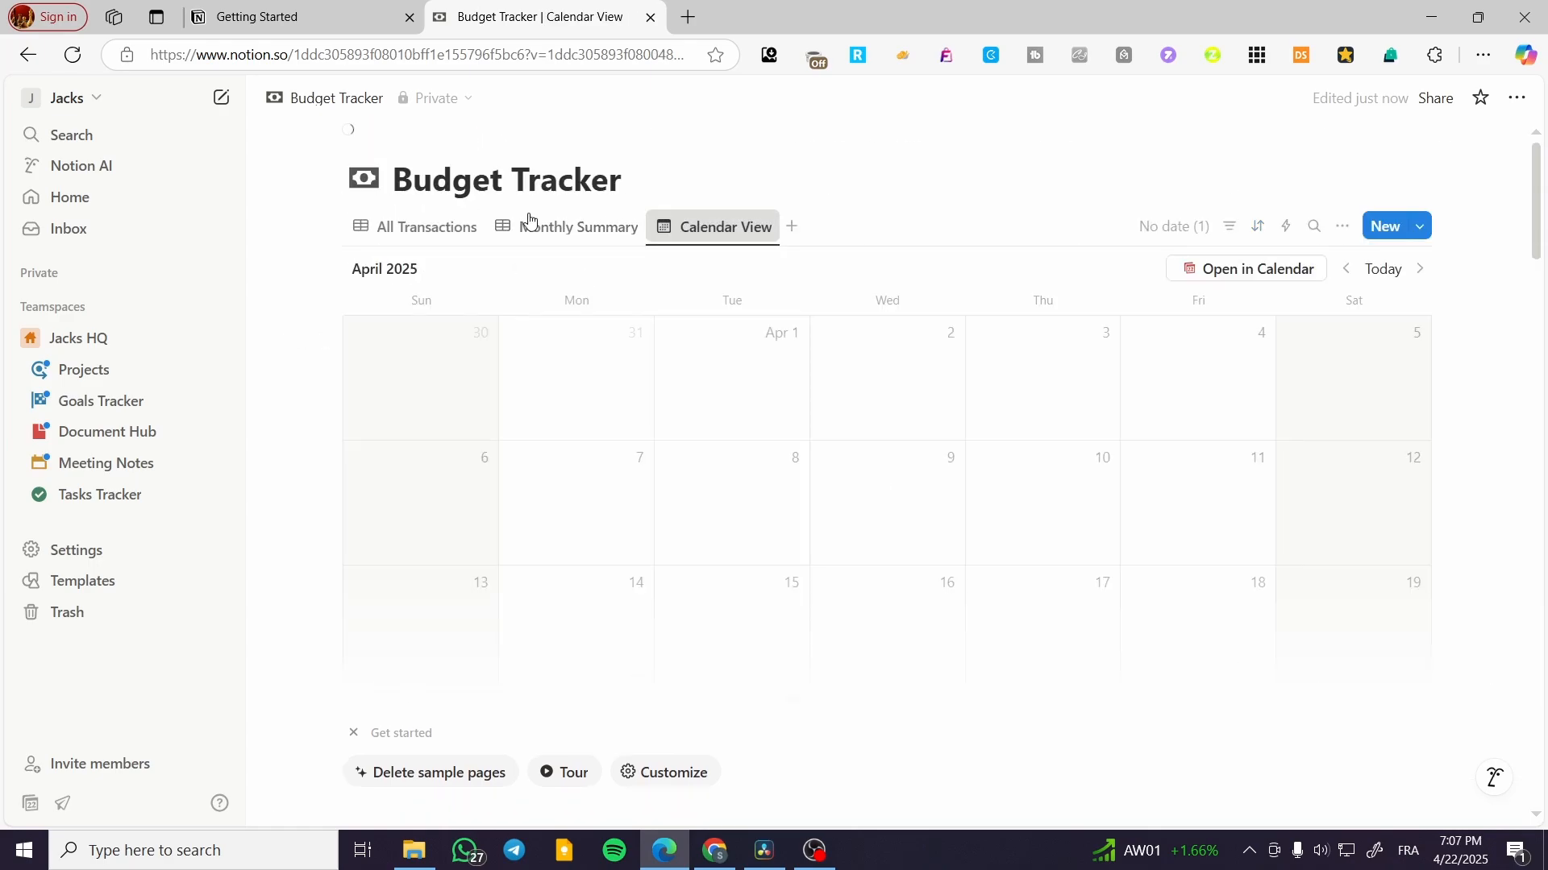
pyautogui.click(431, 228)
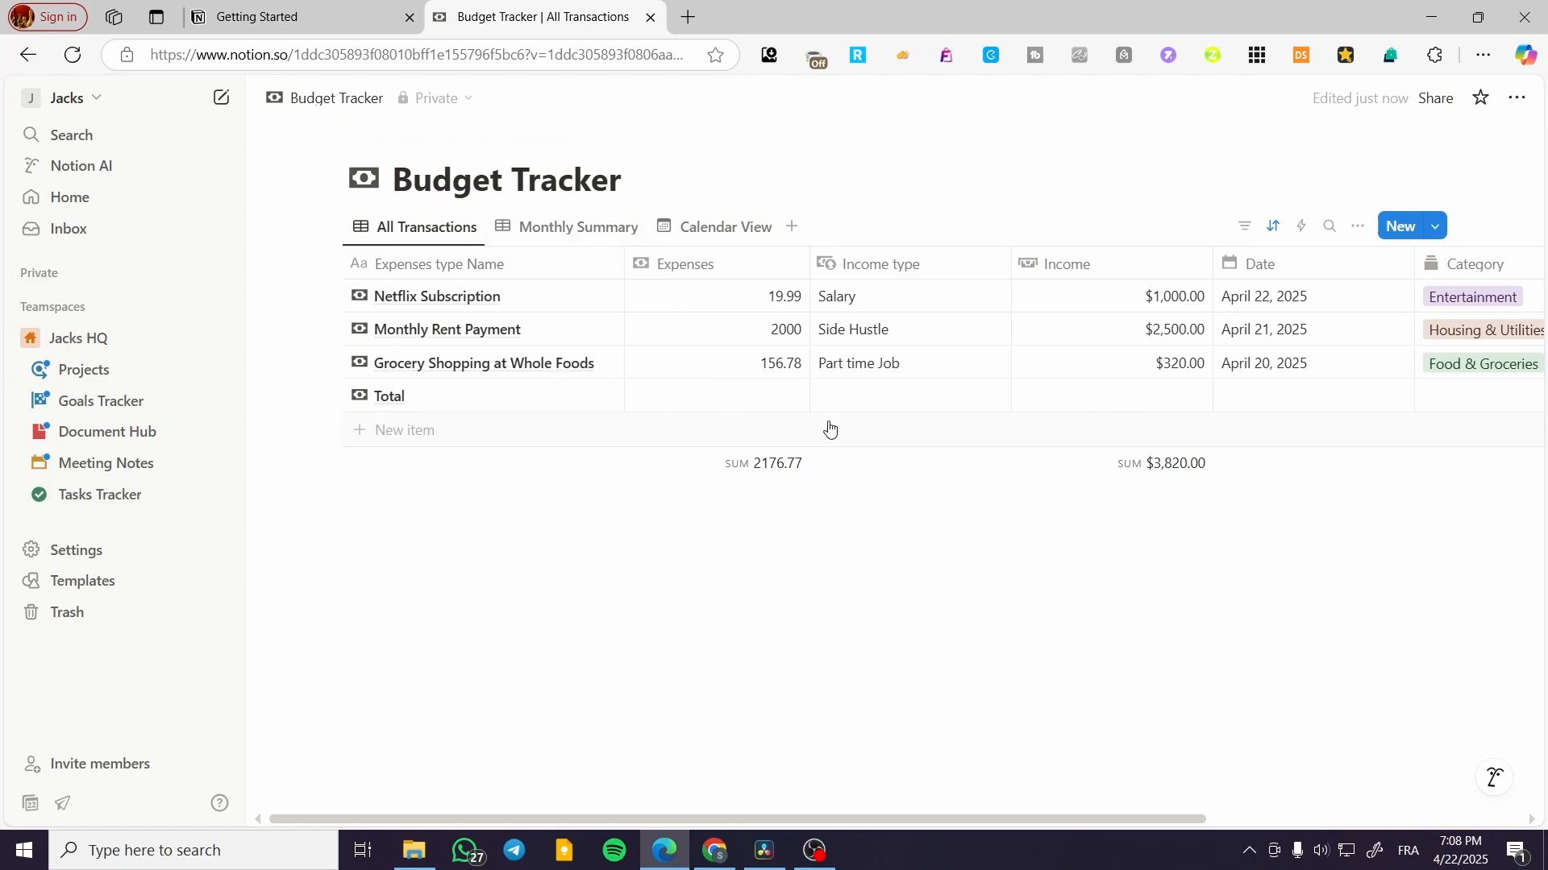
# Search Google in a new browser tab for "notion template for budget tracking"
pyautogui.click(684, 18)
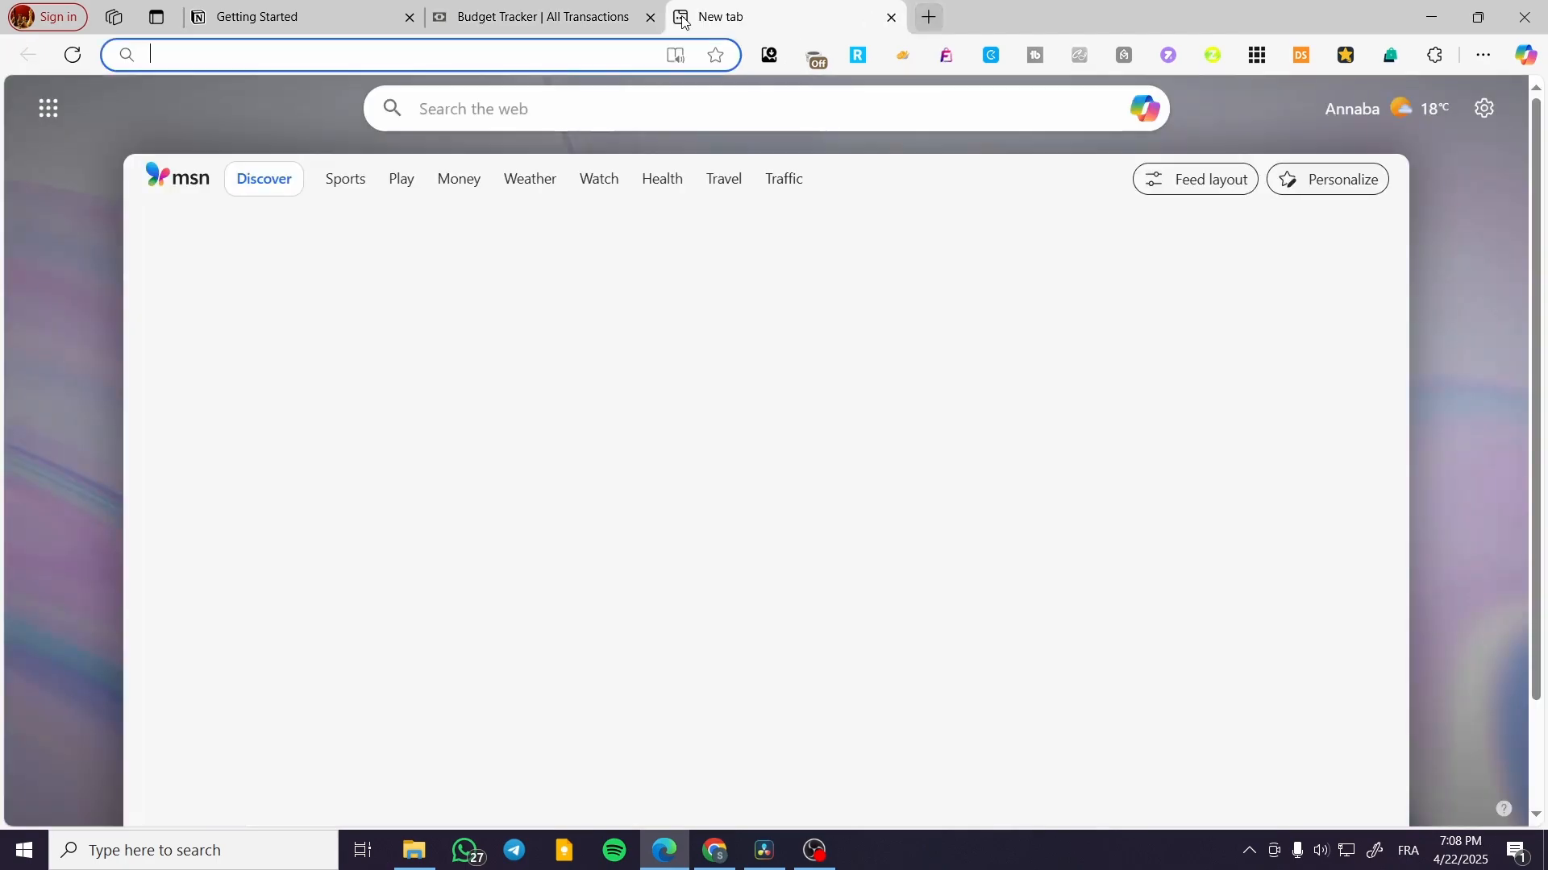
pyautogui.write('googl')
pyautogui.press('Return')
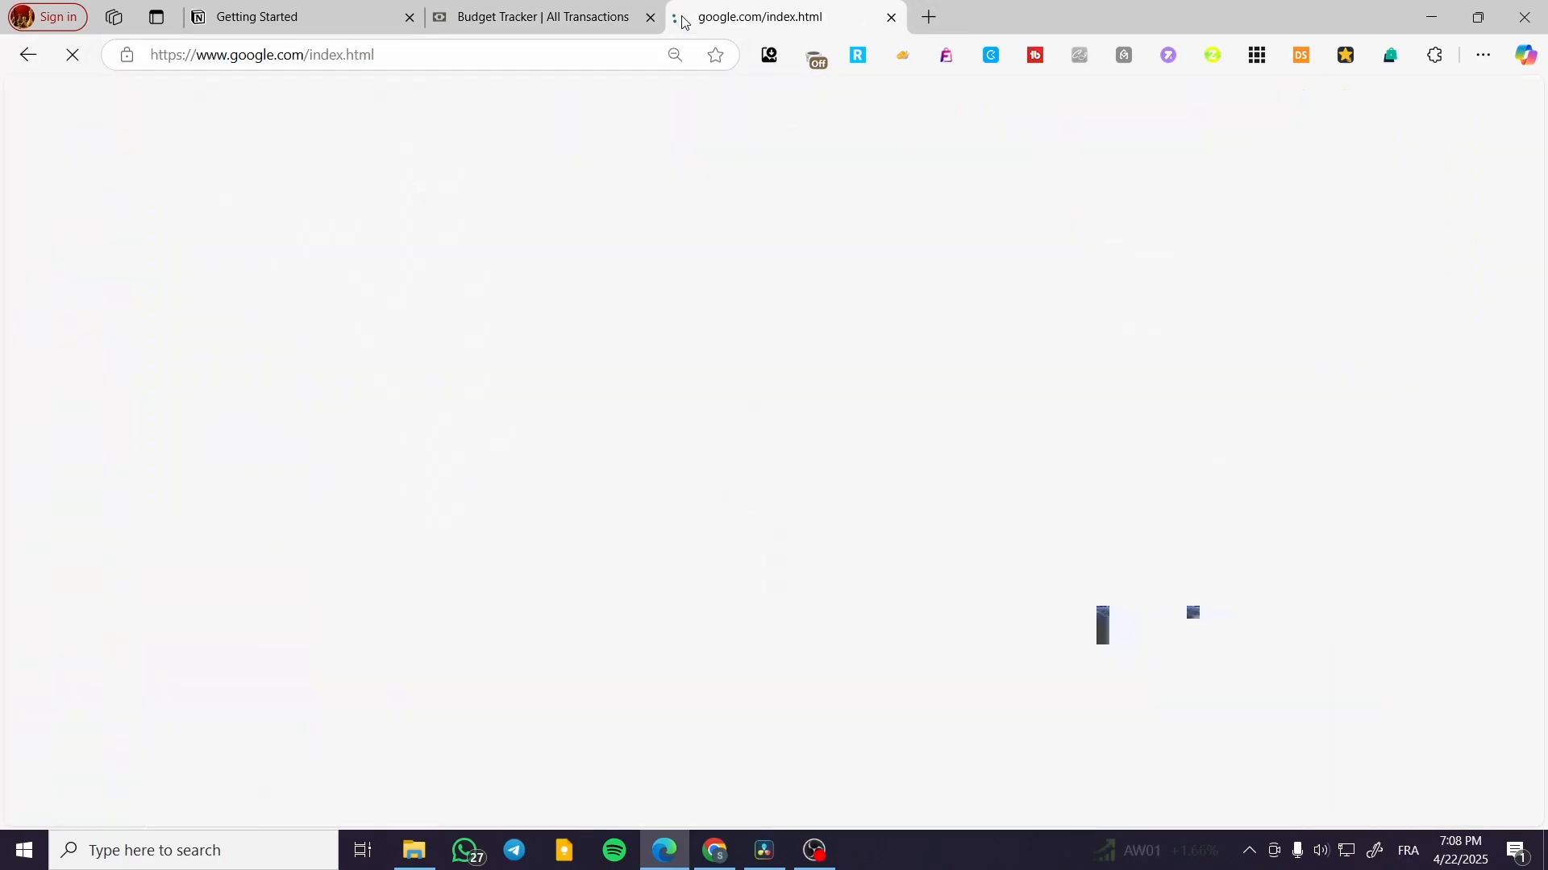
pyautogui.write('notion')
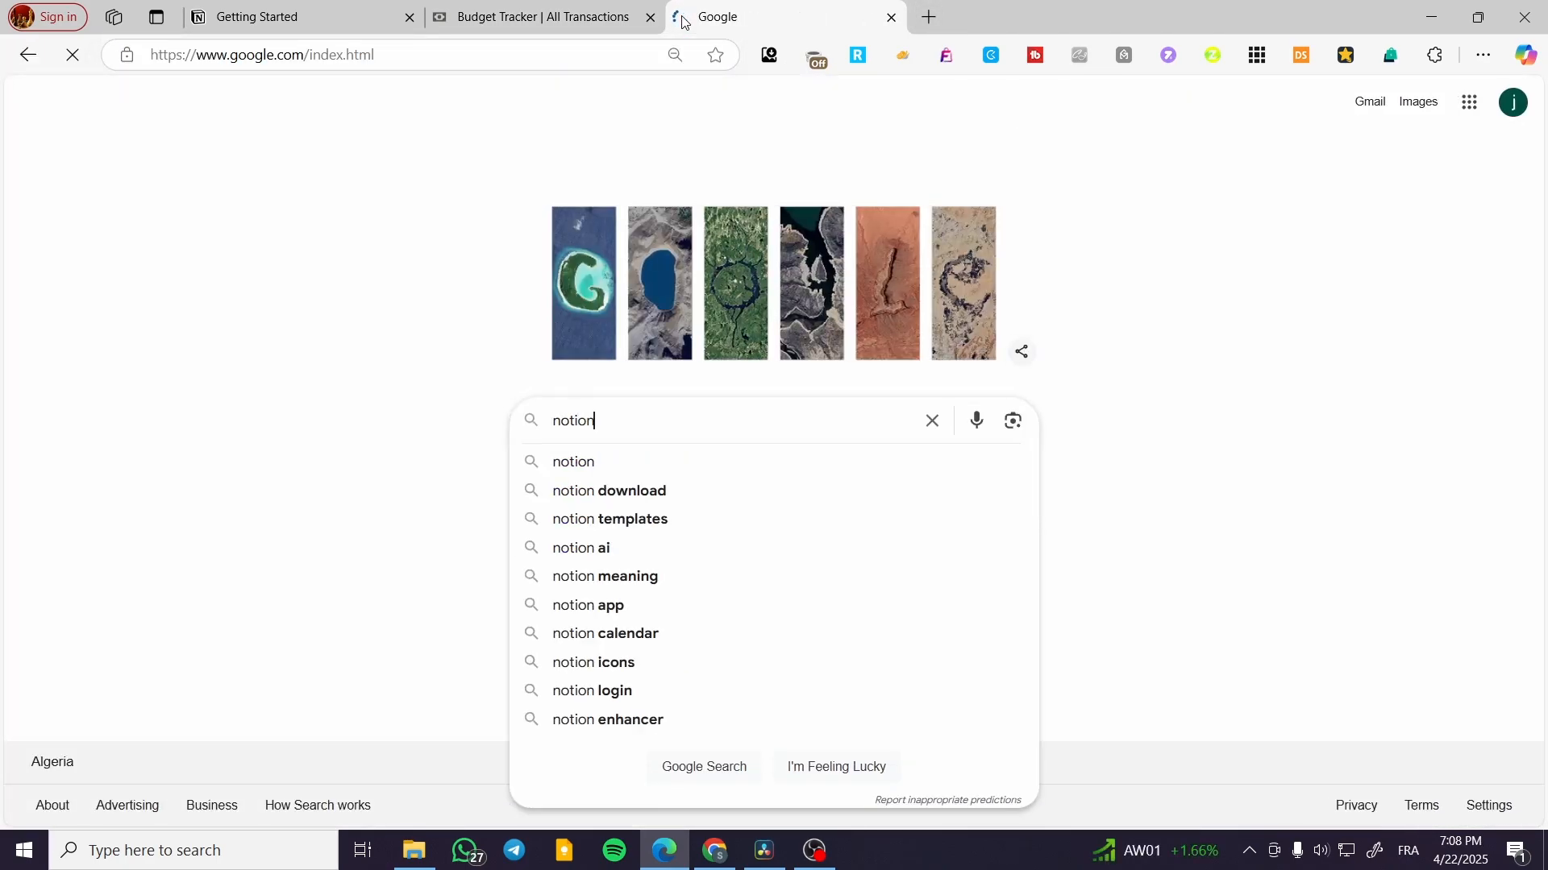
pyautogui.write(' template ')
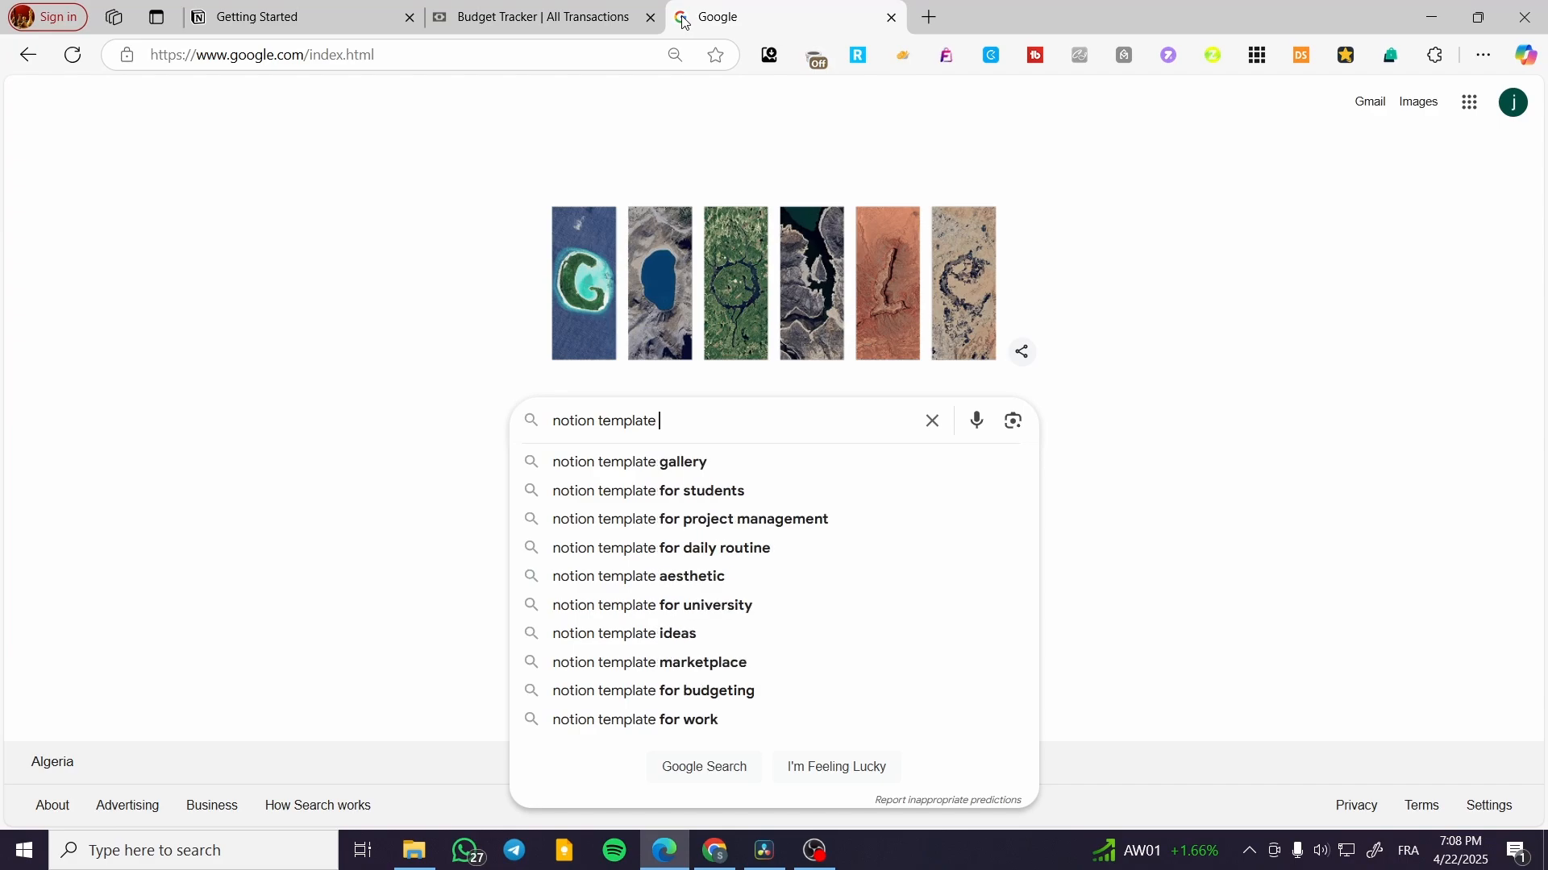
pyautogui.write('for bug')
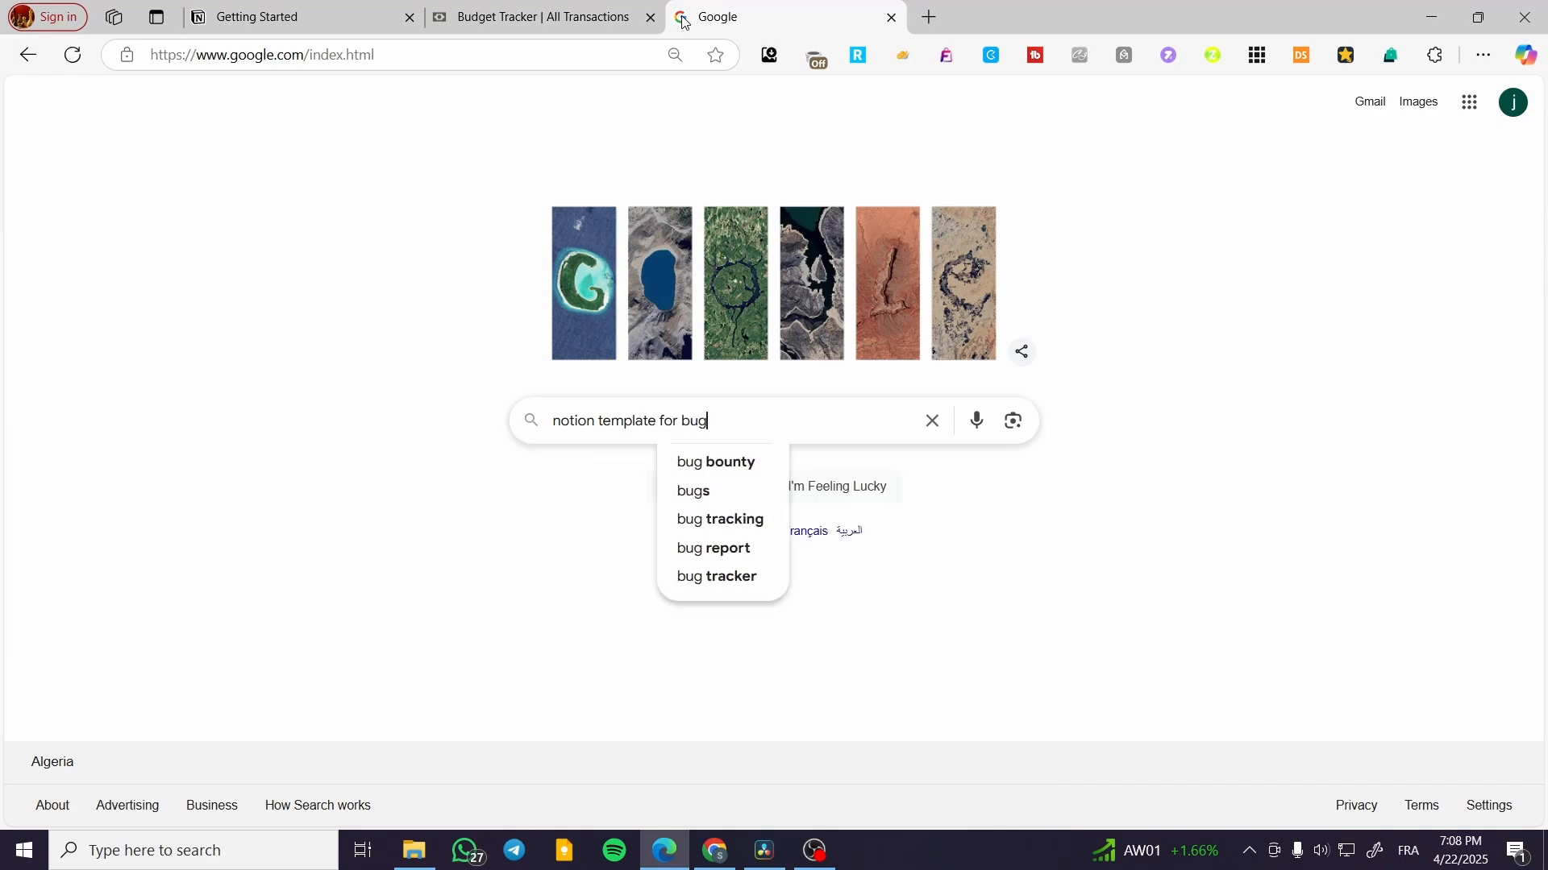
pyautogui.press('BackSpace')
pyautogui.write('dget')
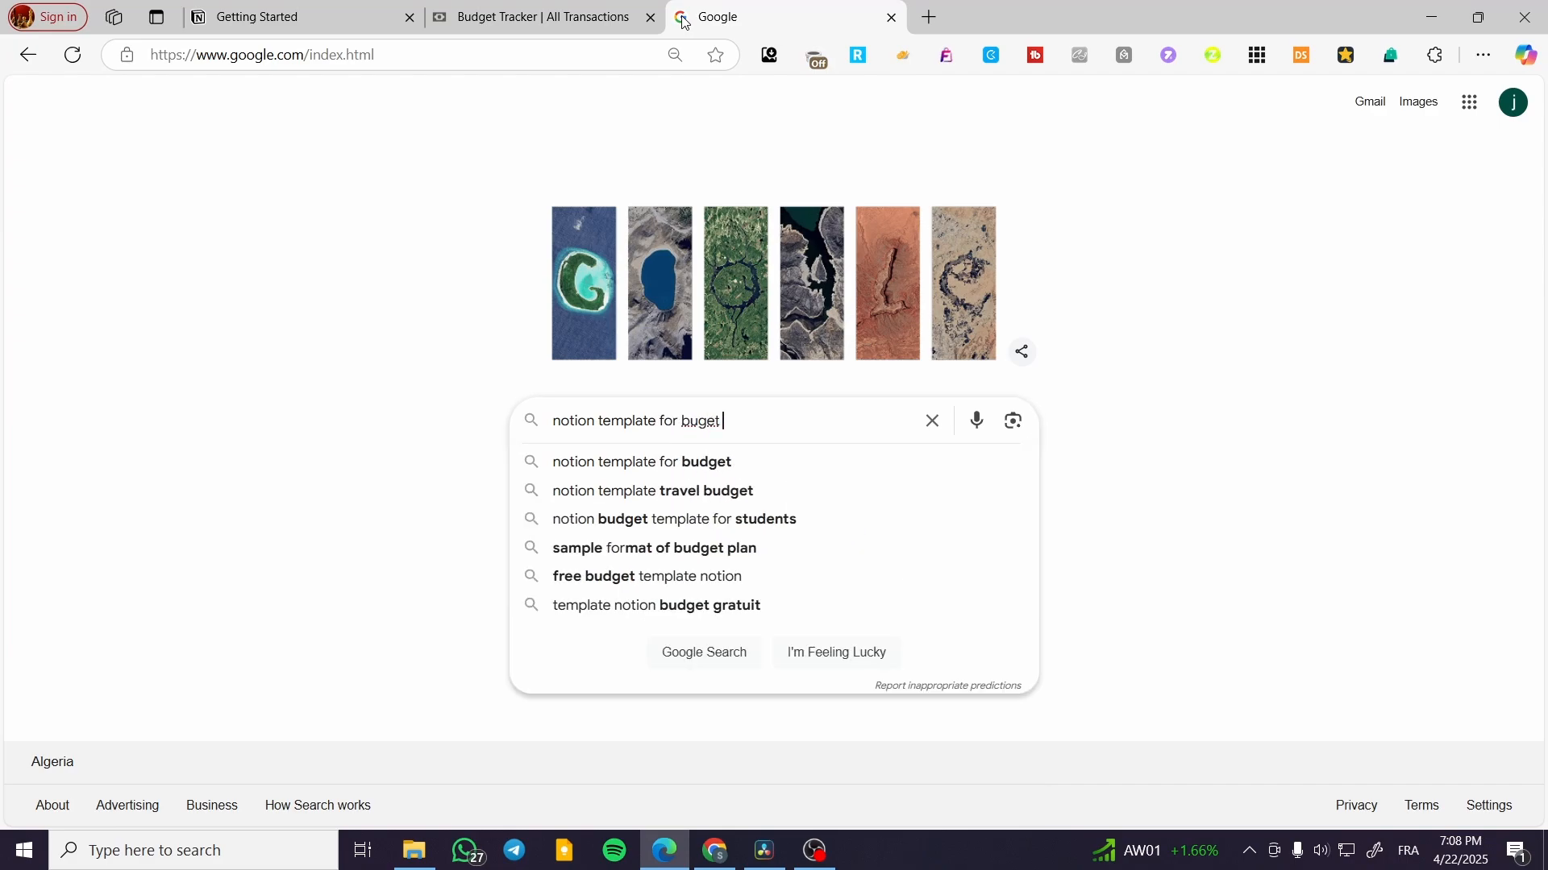
pyautogui.press('BackSpace')
pyautogui.press('BackSpace')
pyautogui.press('BackSpace')
pyautogui.press('BackSpace')
pyautogui.write('dget tra')
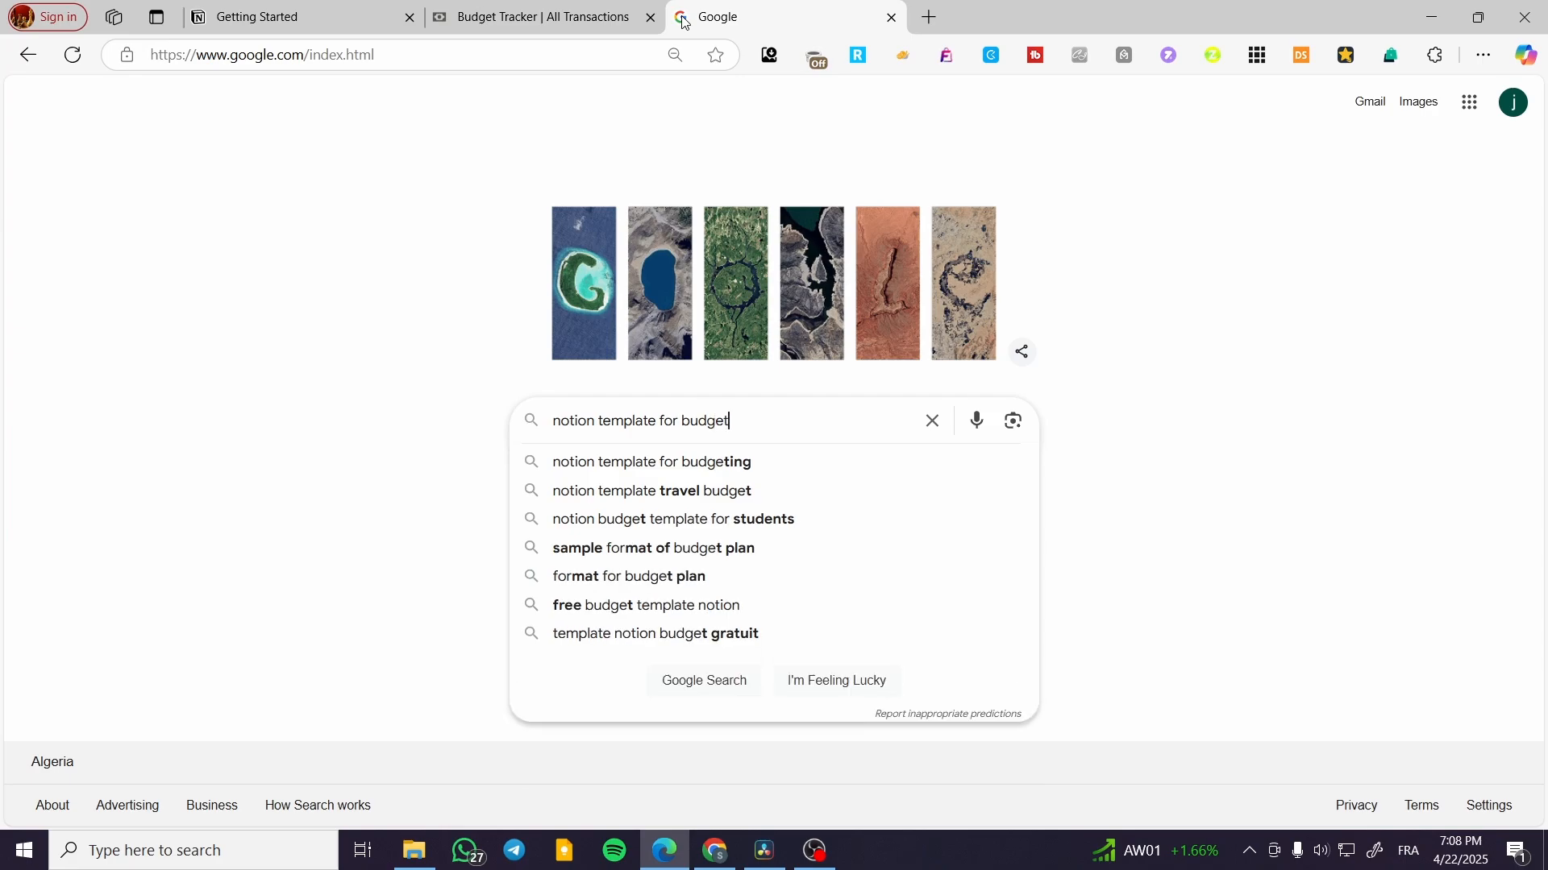
pyautogui.write('cking')
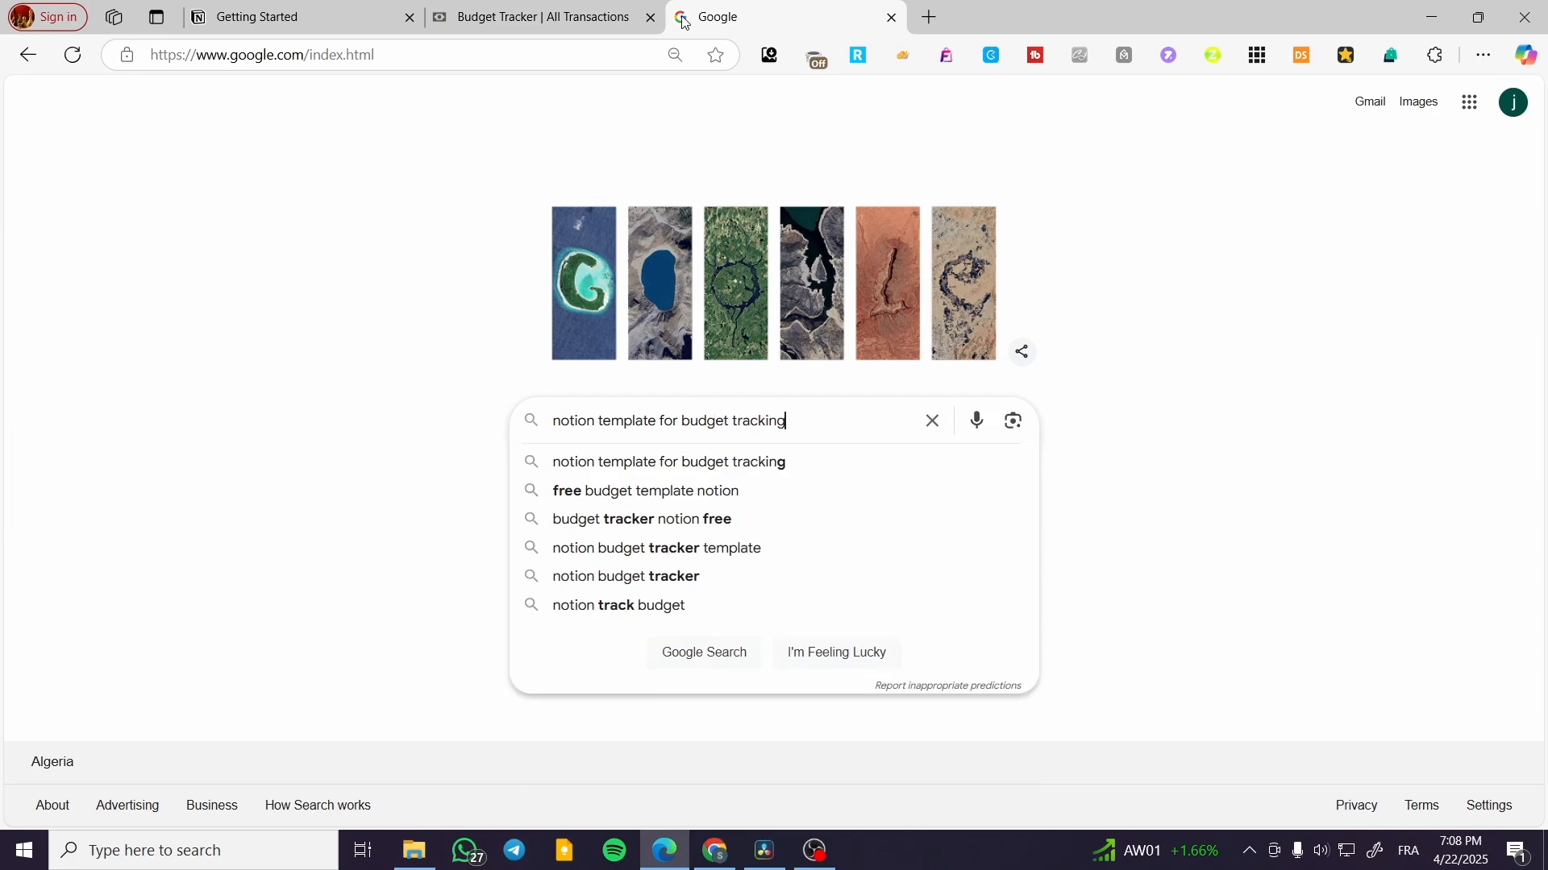
pyautogui.press('Return')
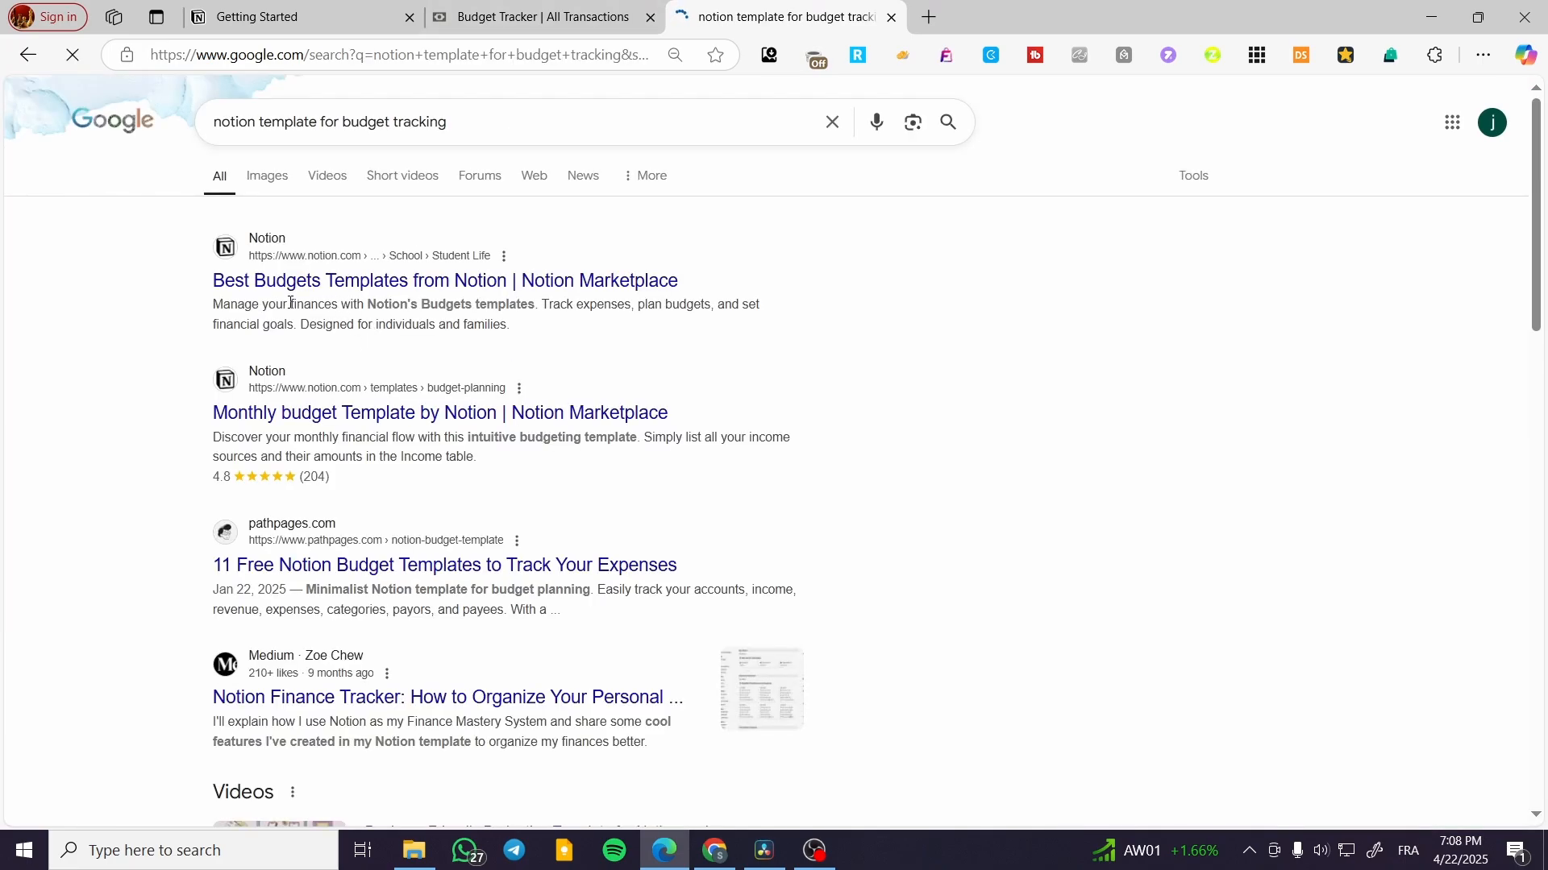
# Open the Best Budgets Templates result on Notion Marketplace and browse the listed budget templates
pyautogui.click(327, 283)
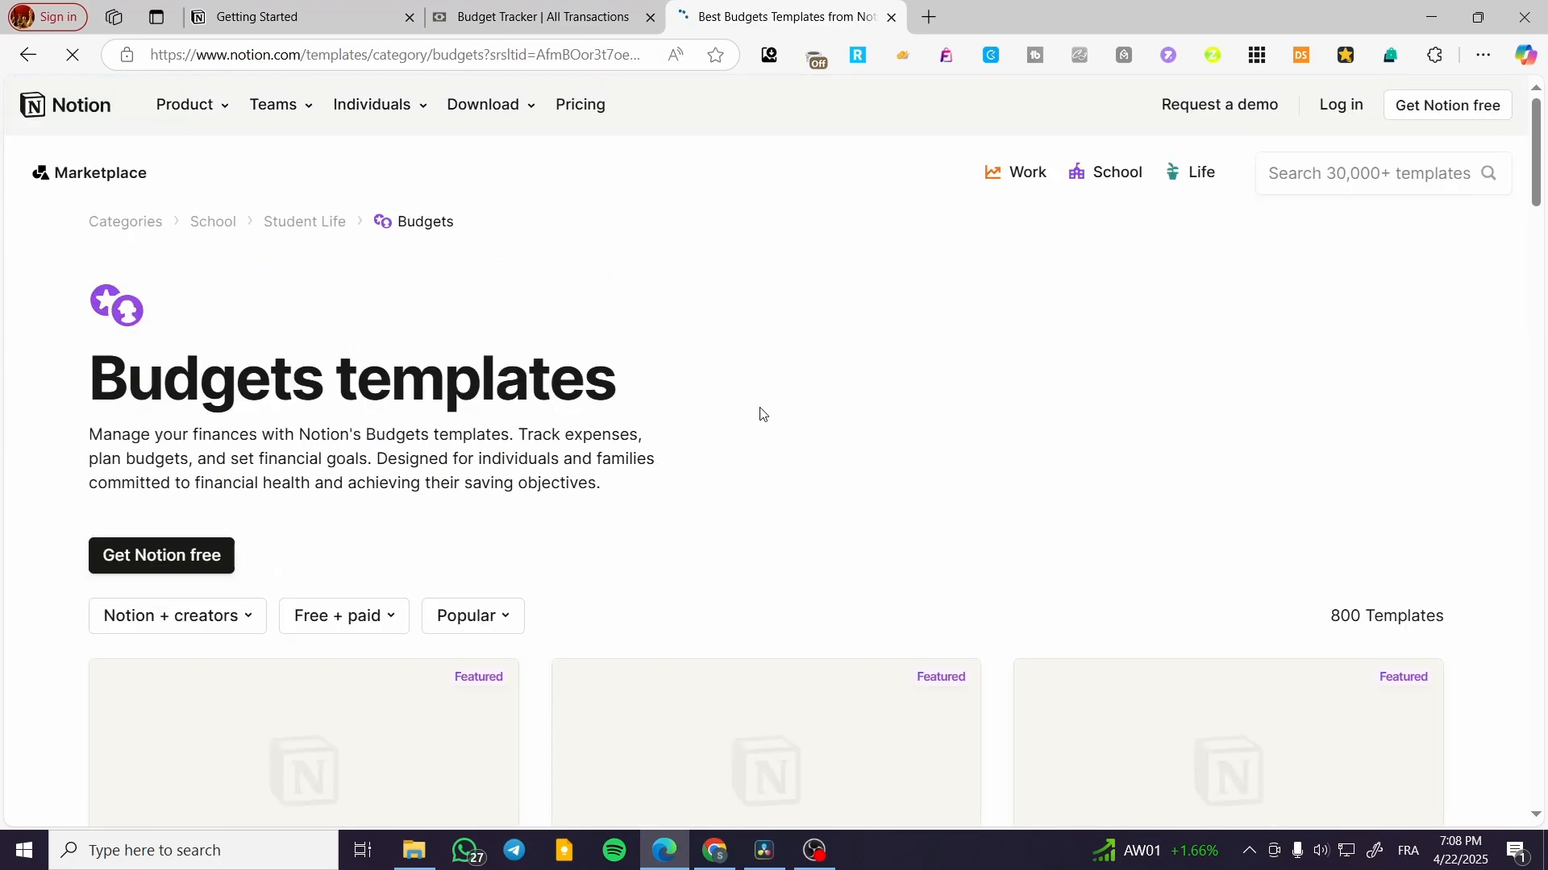
pyautogui.scroll(-5, 761, 414)
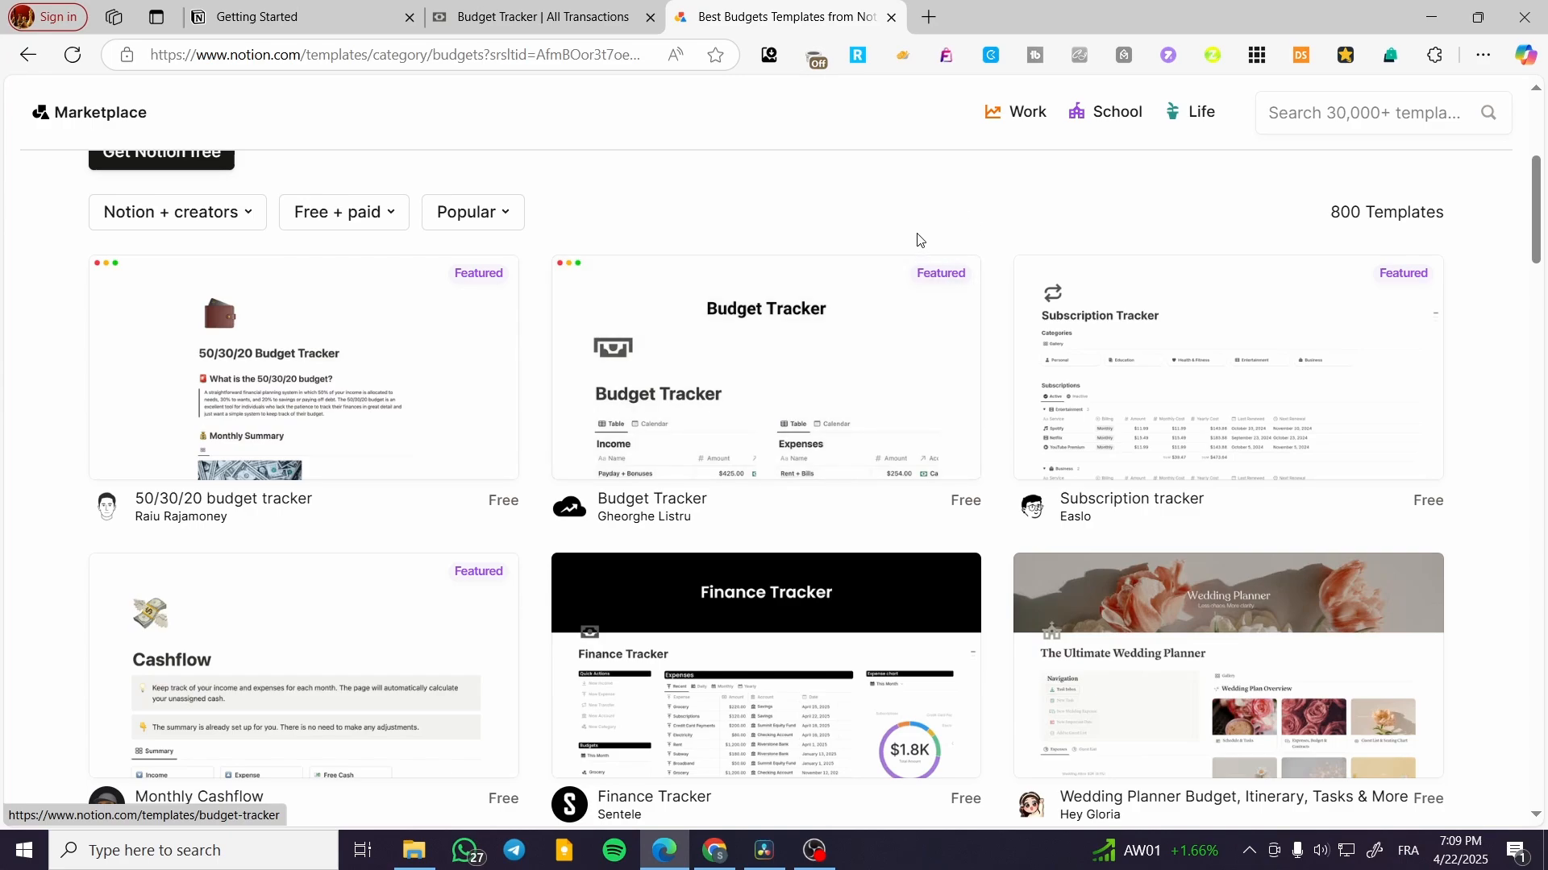
pyautogui.scroll(-1, 793, 312)
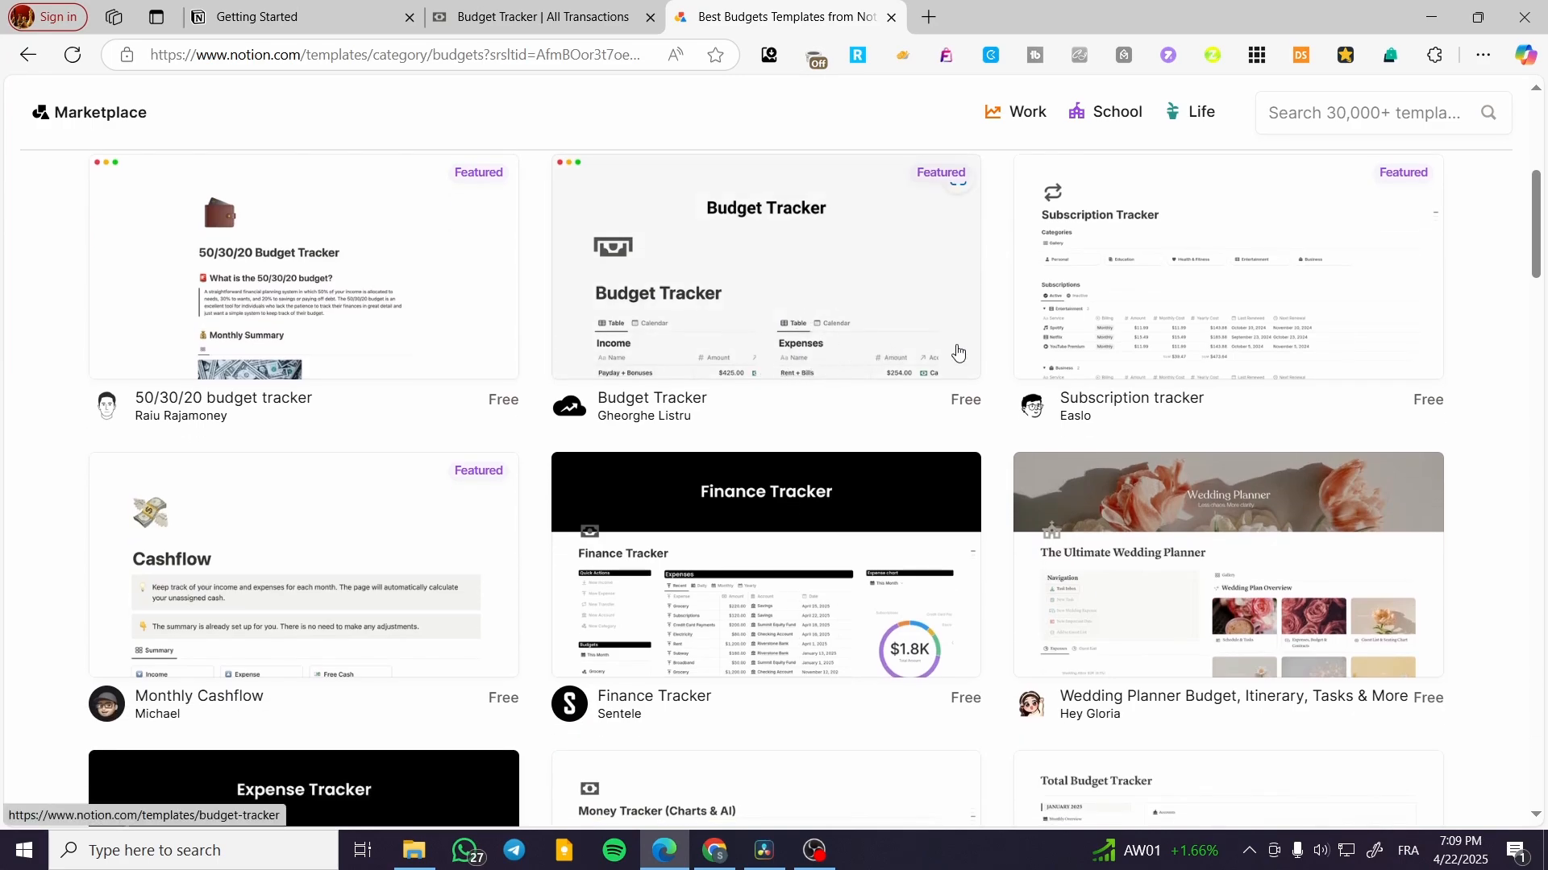
# Find the free Monthly personal finance tracker template in the Budgets listing and add it to the workspace's Private section
pyautogui.scroll(-1, 1512, 312)
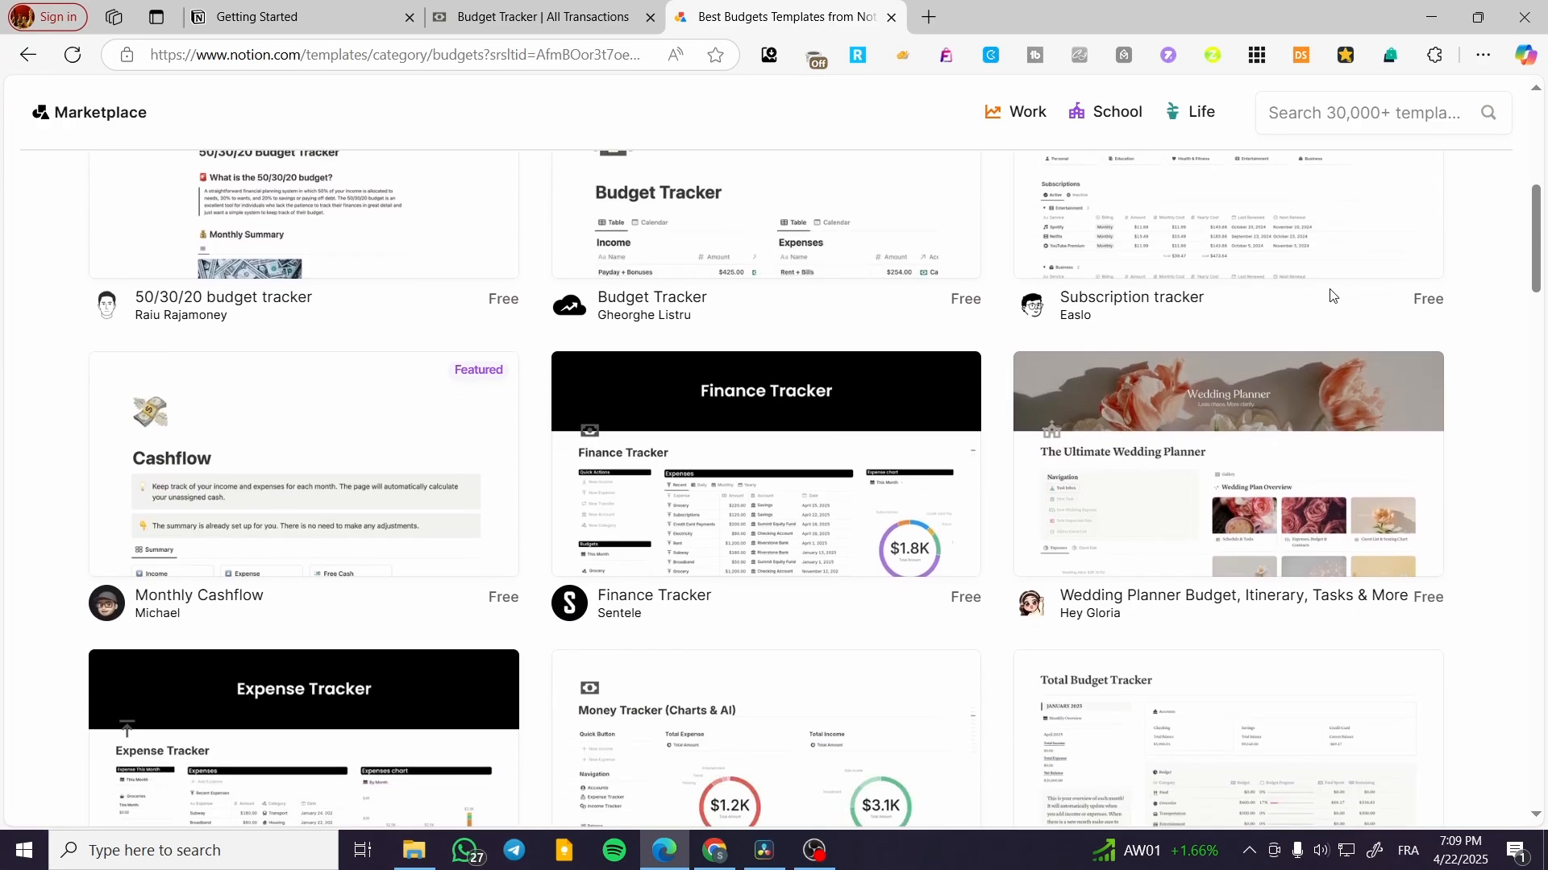
pyautogui.scroll(-2, 1331, 295)
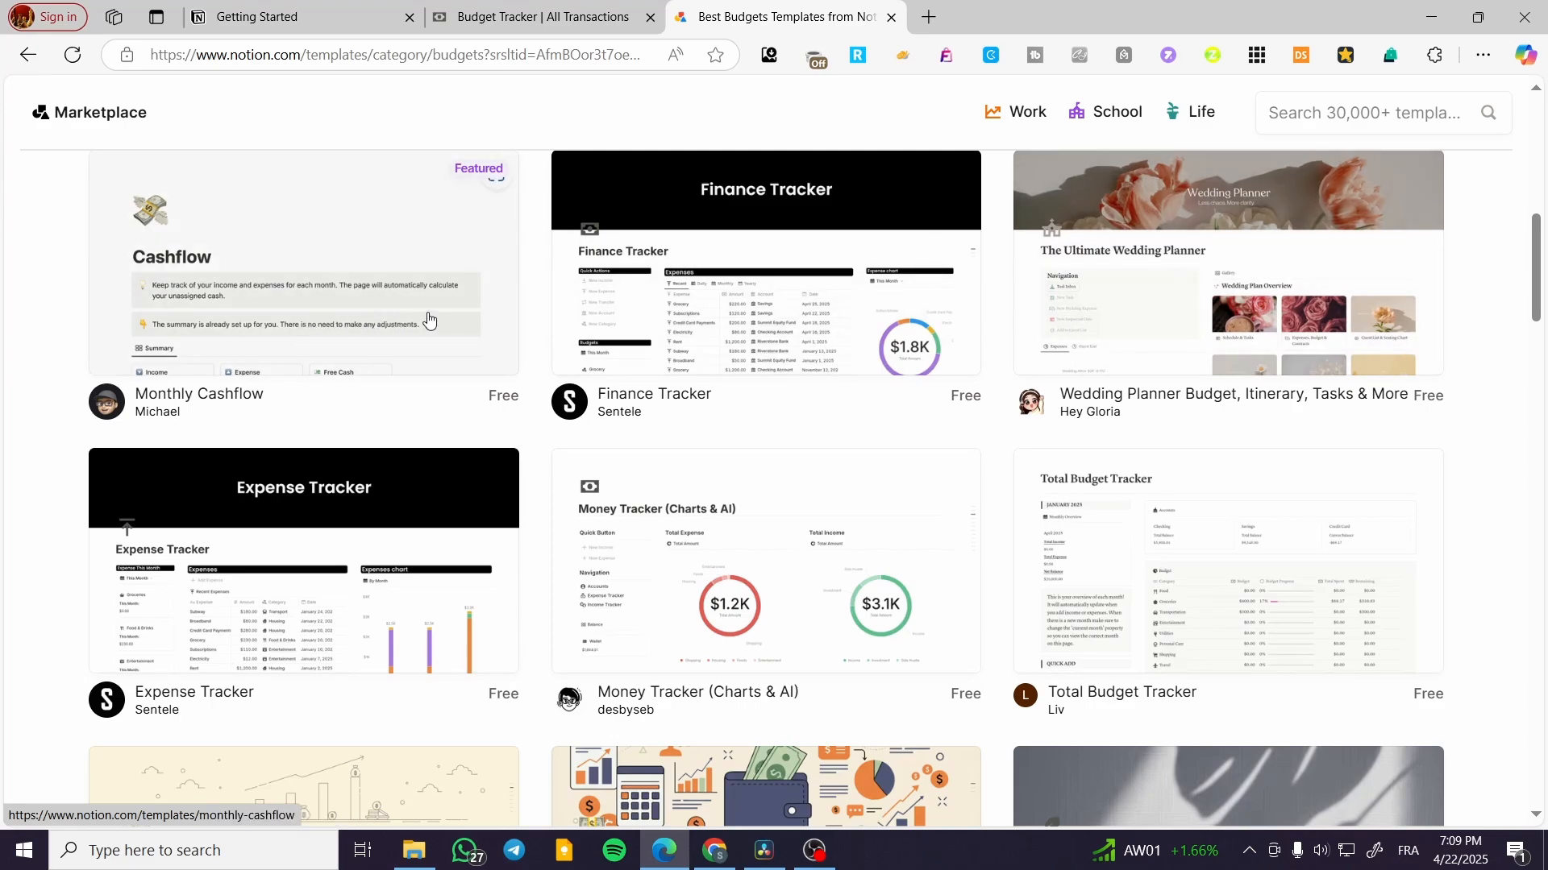
pyautogui.scroll(-1, 806, 355)
pyautogui.scroll(-2, 1488, 372)
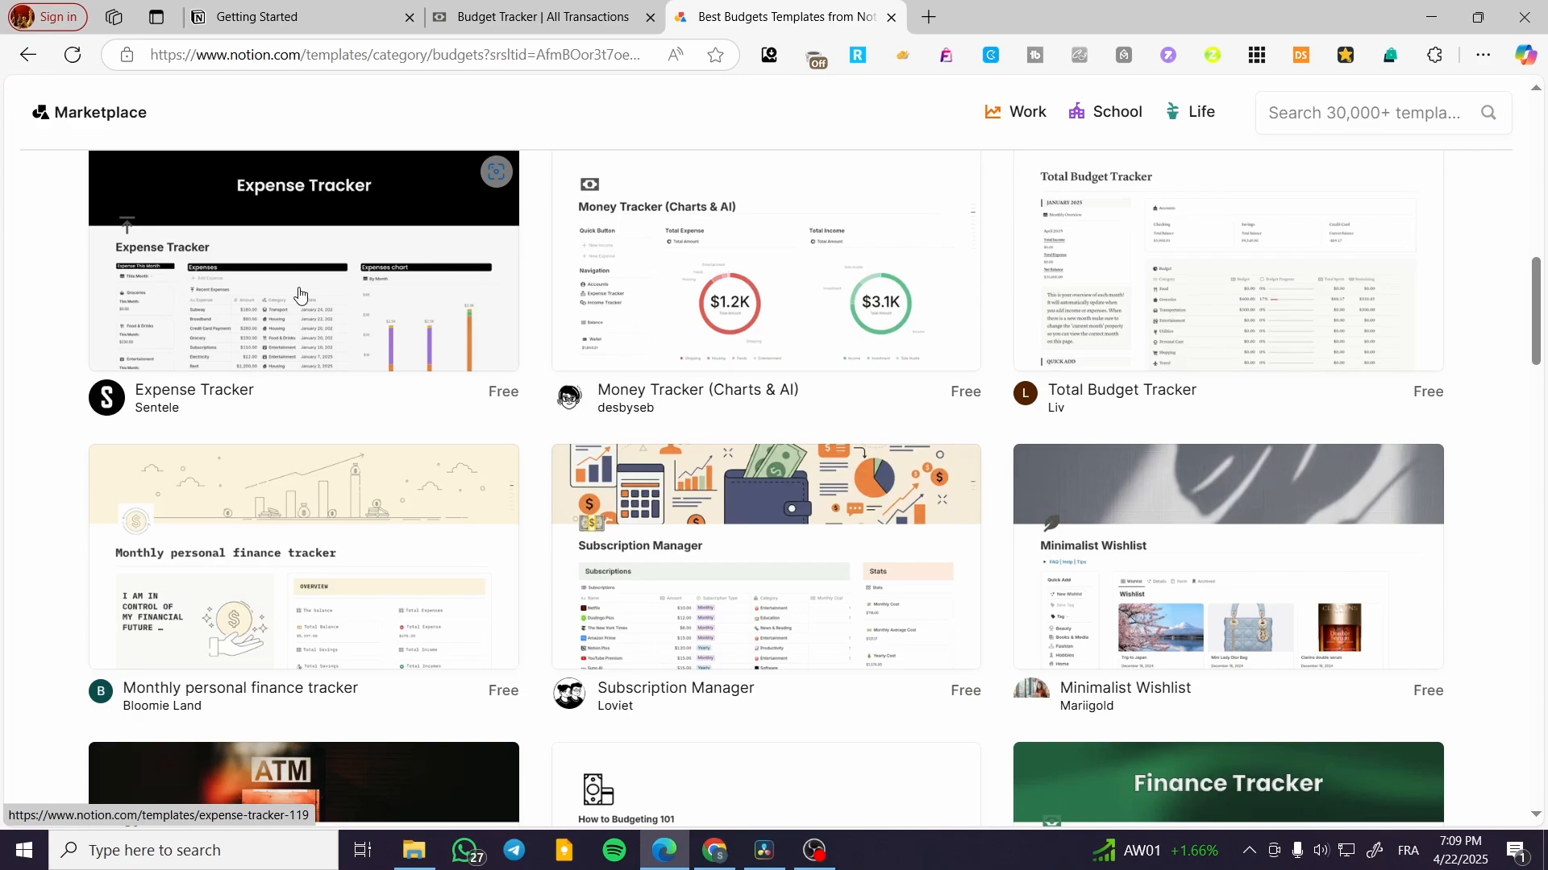
pyautogui.scroll(-1, 299, 294)
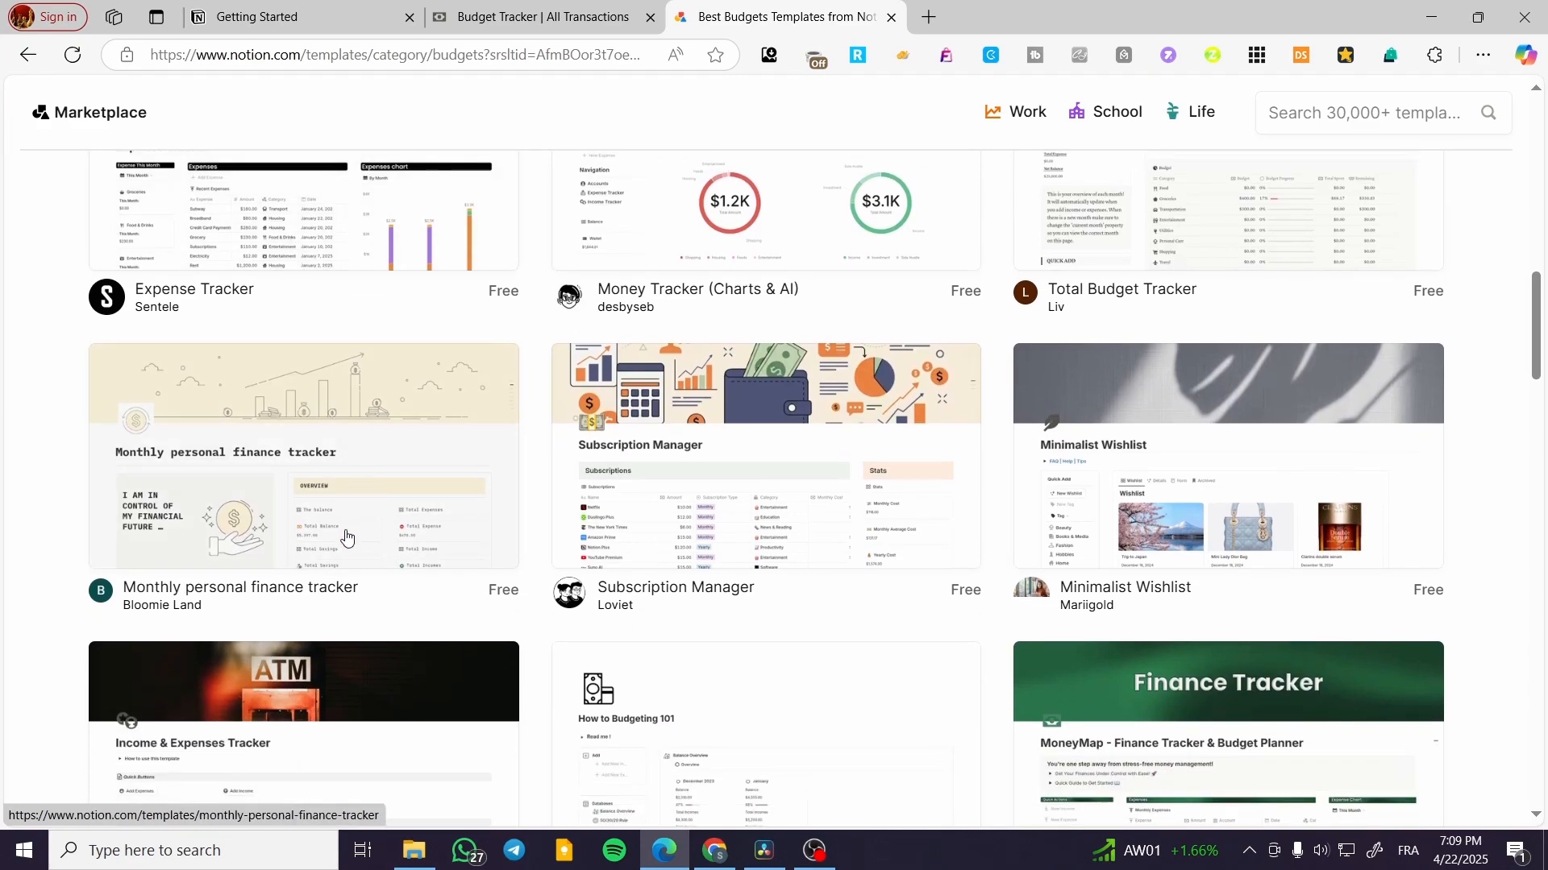
pyautogui.click(289, 428)
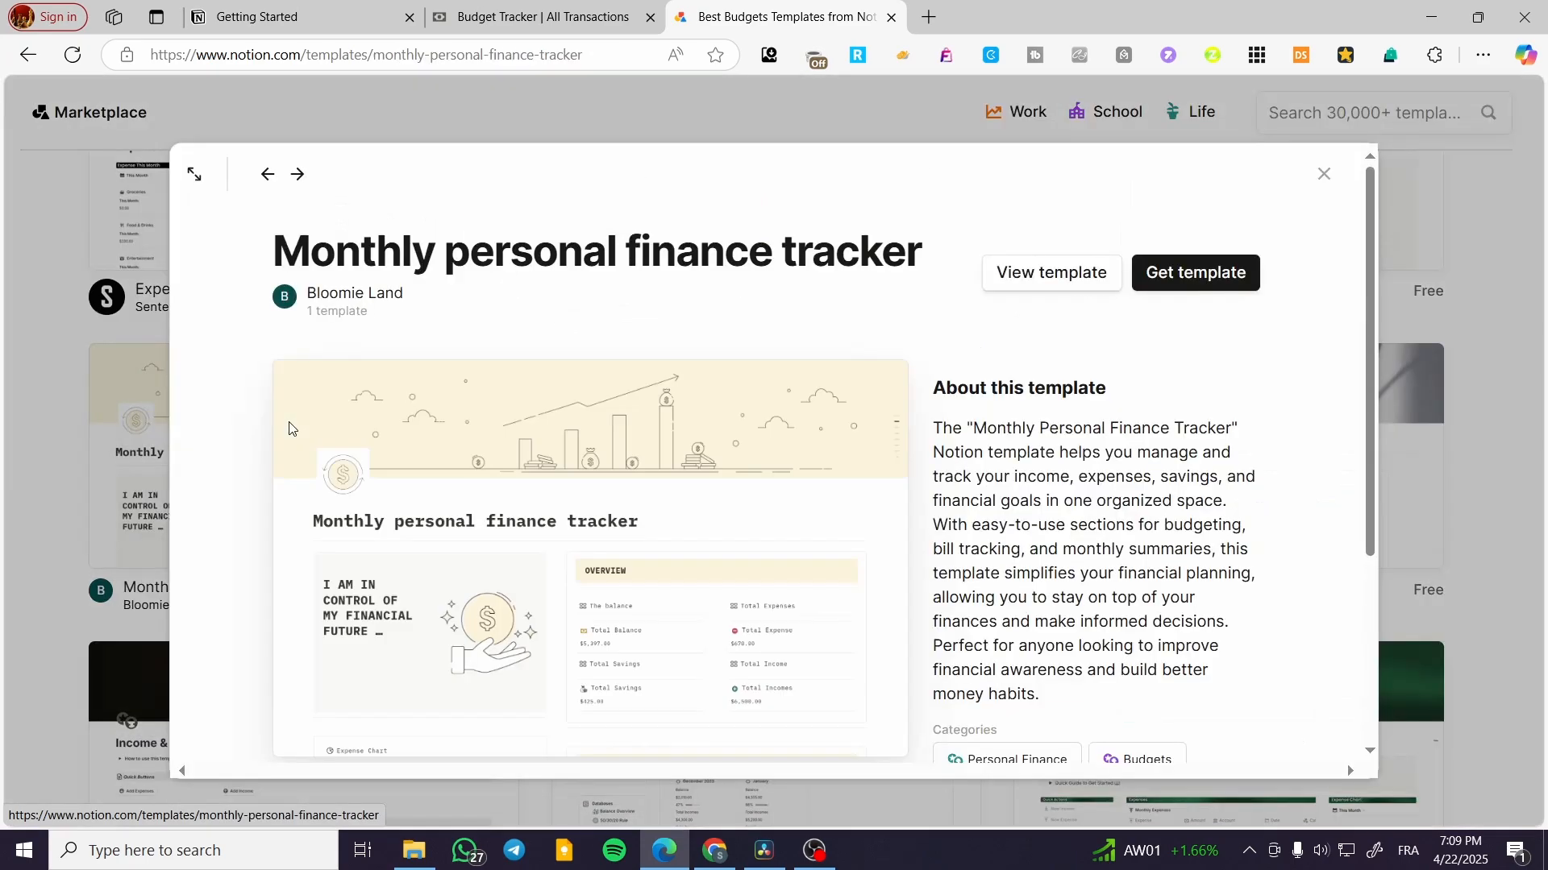
pyautogui.click(1189, 274)
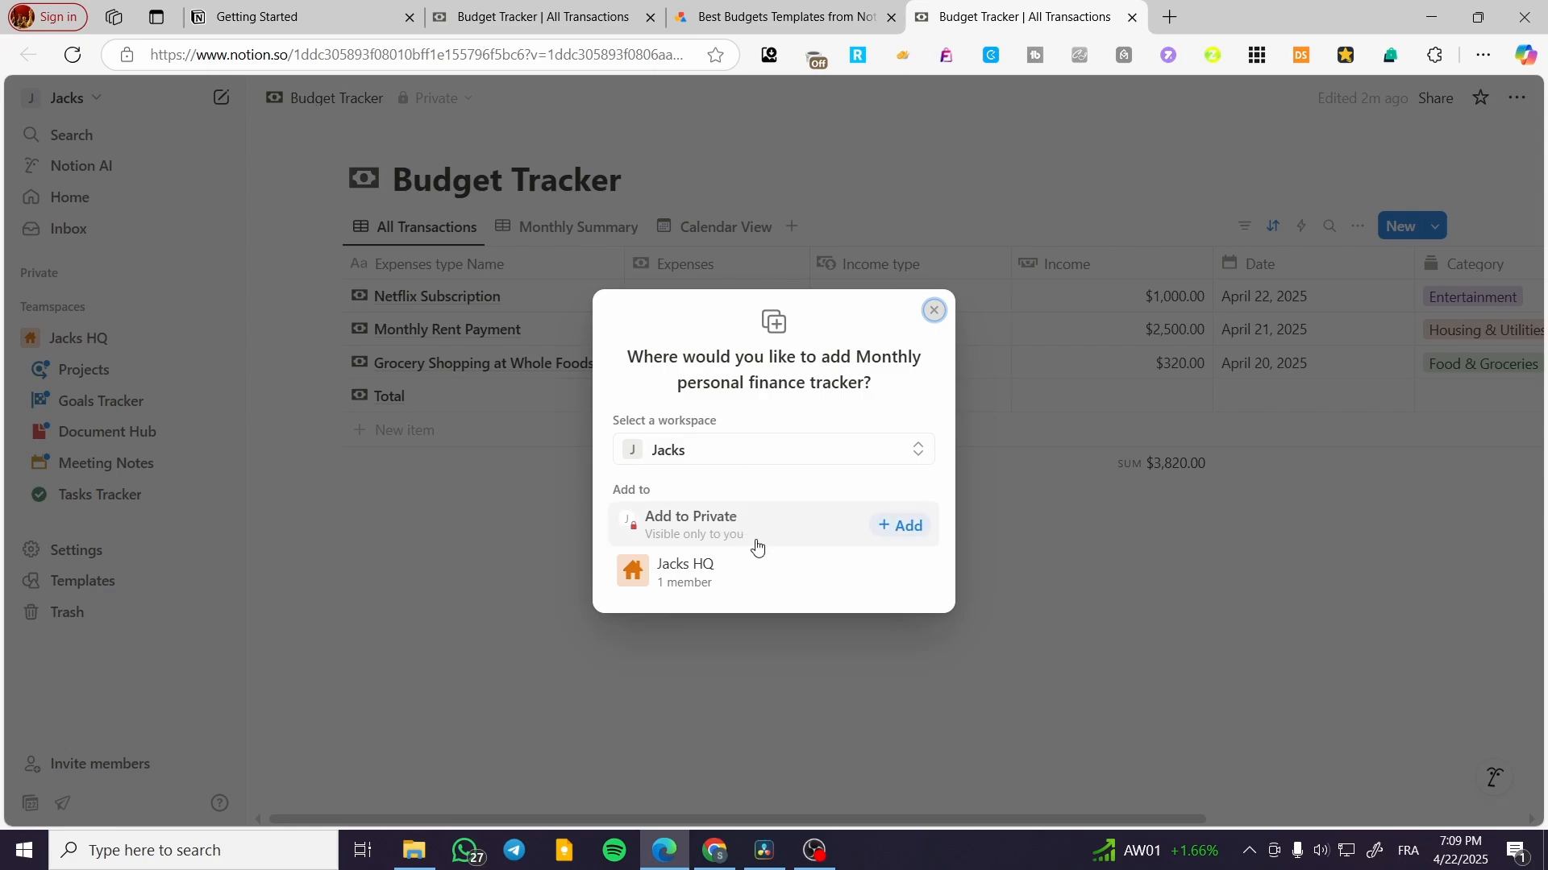
pyautogui.click(900, 526)
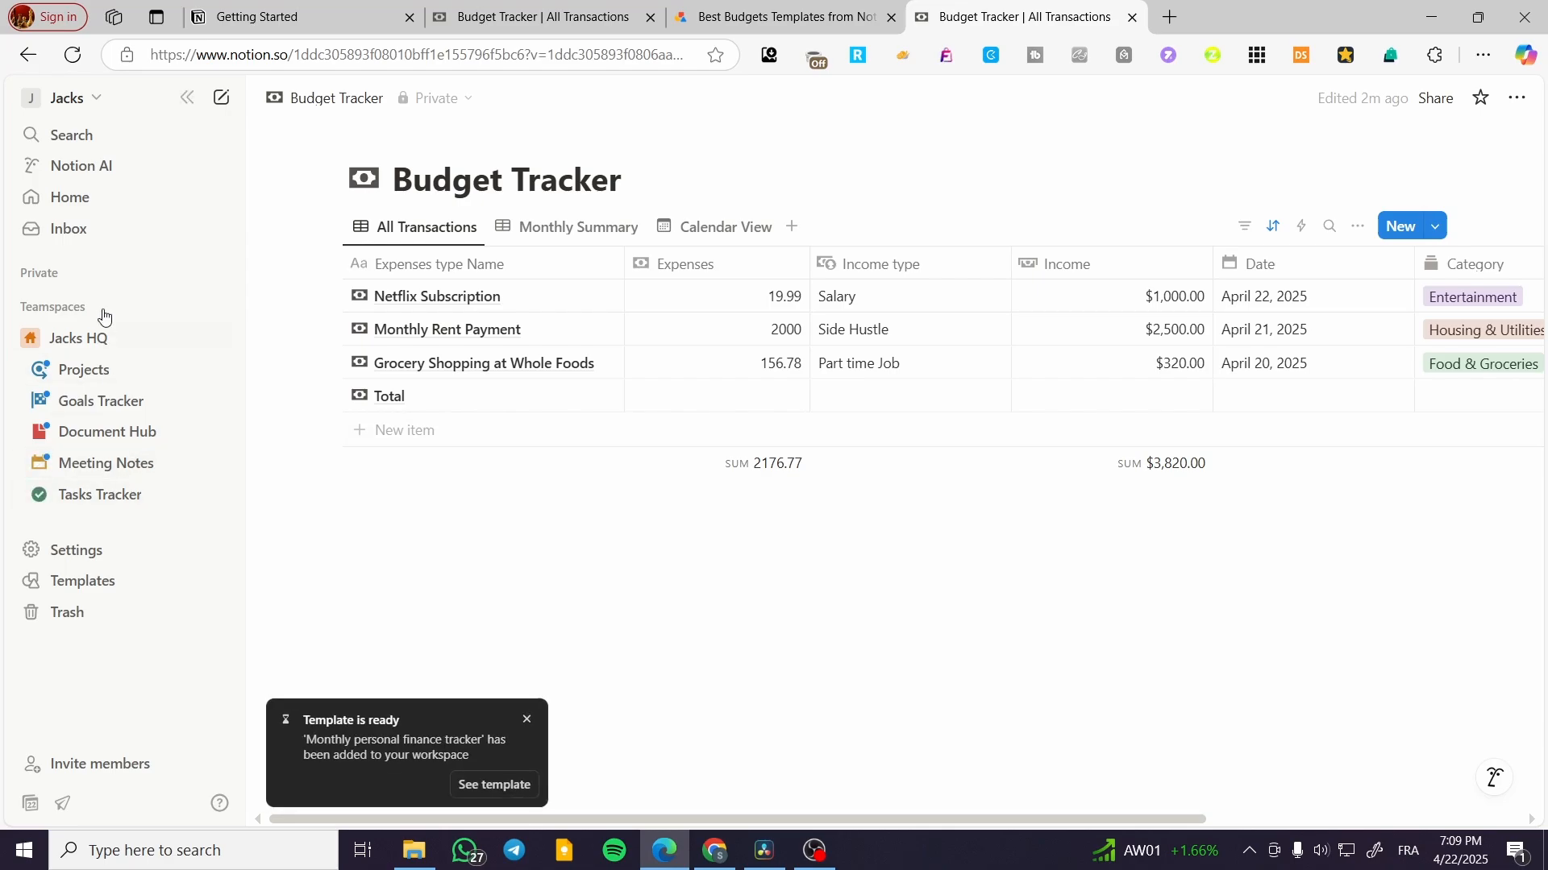
# Open the added Monthly personal finance tracker page from the Private section and expand its list of nested databases
pyautogui.click(81, 287)
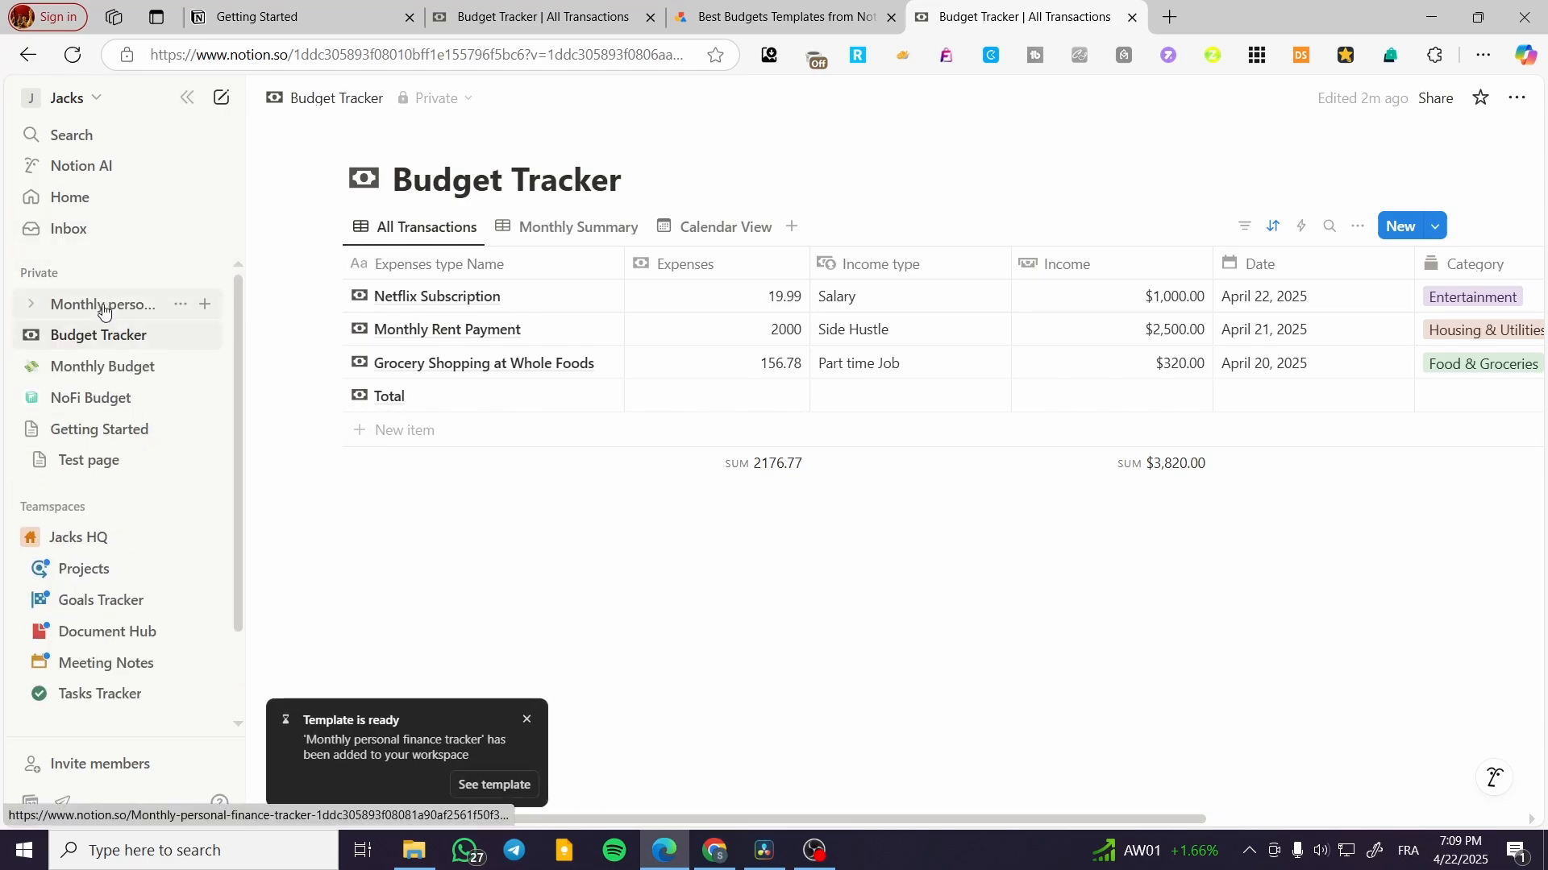
pyautogui.click(103, 304)
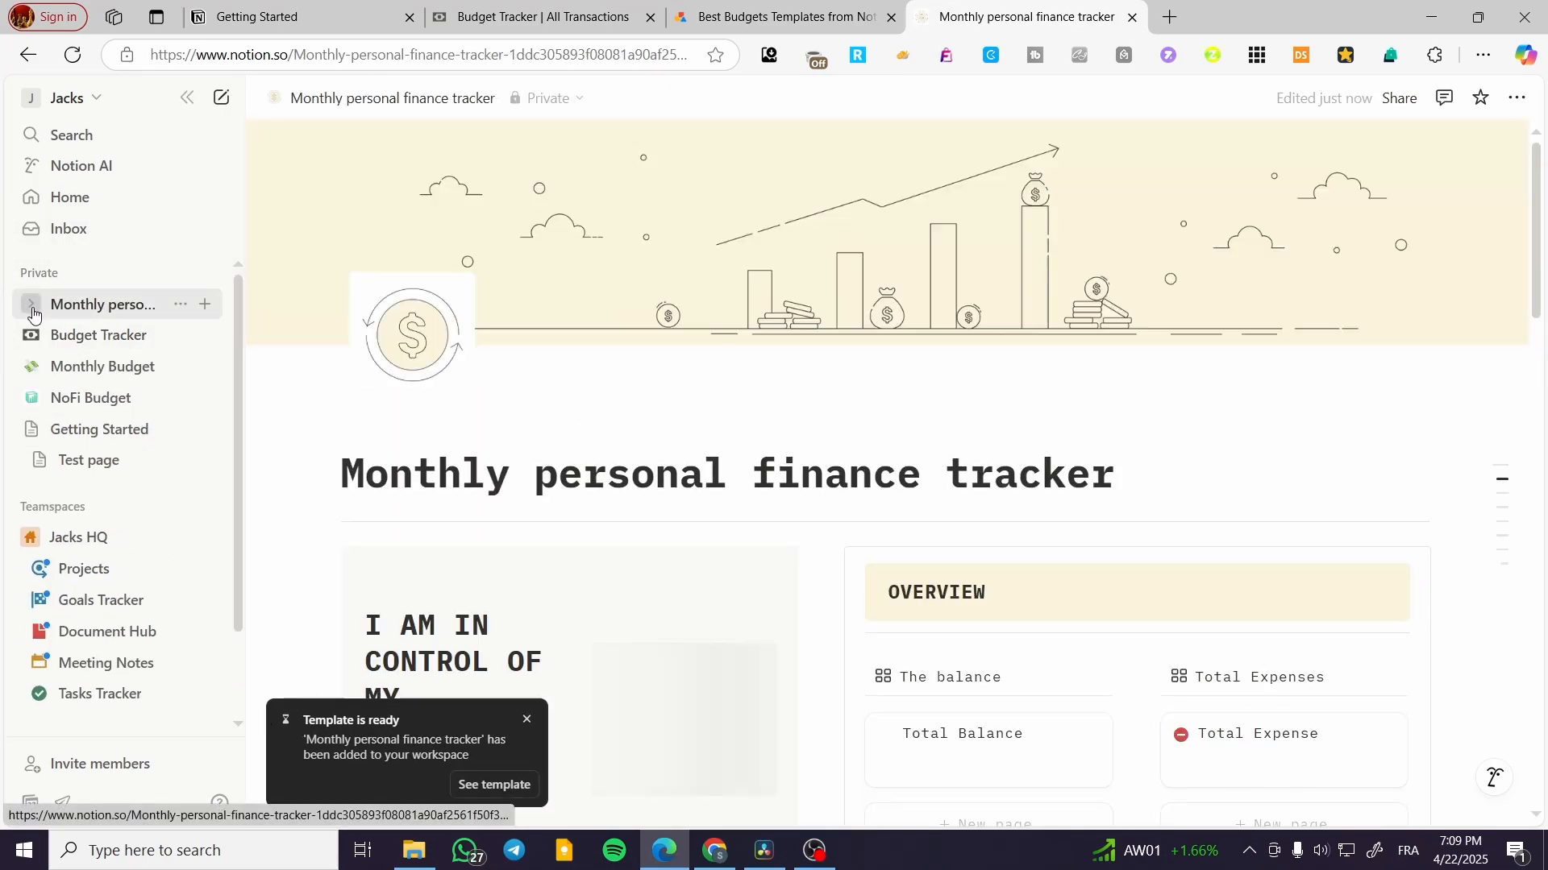
pyautogui.click(31, 306)
pyautogui.scroll(-3, 120, 492)
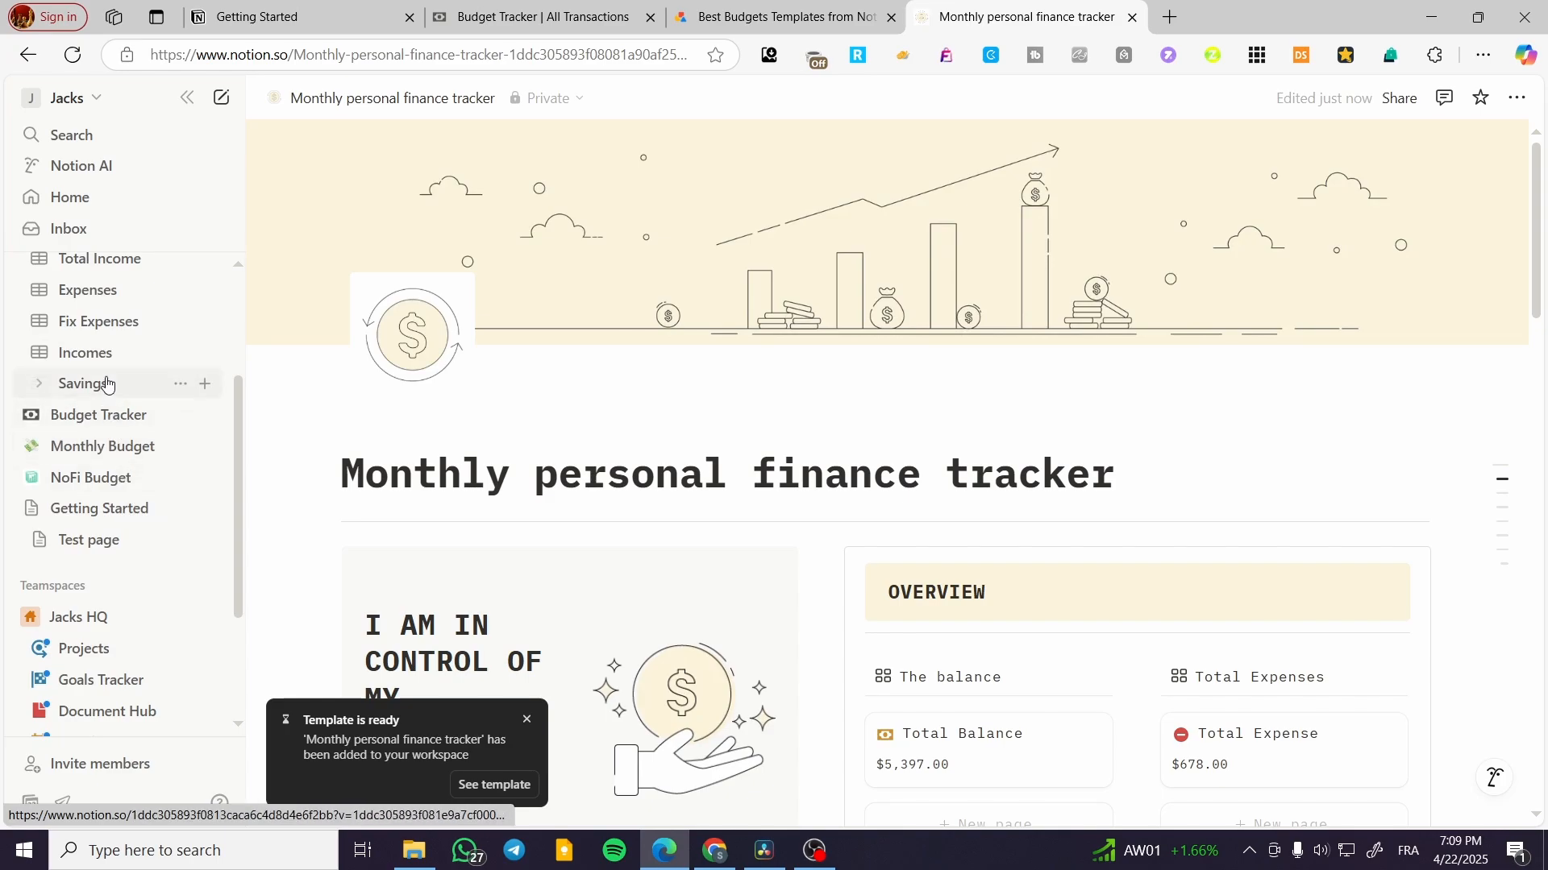
pyautogui.scroll(1, 109, 467)
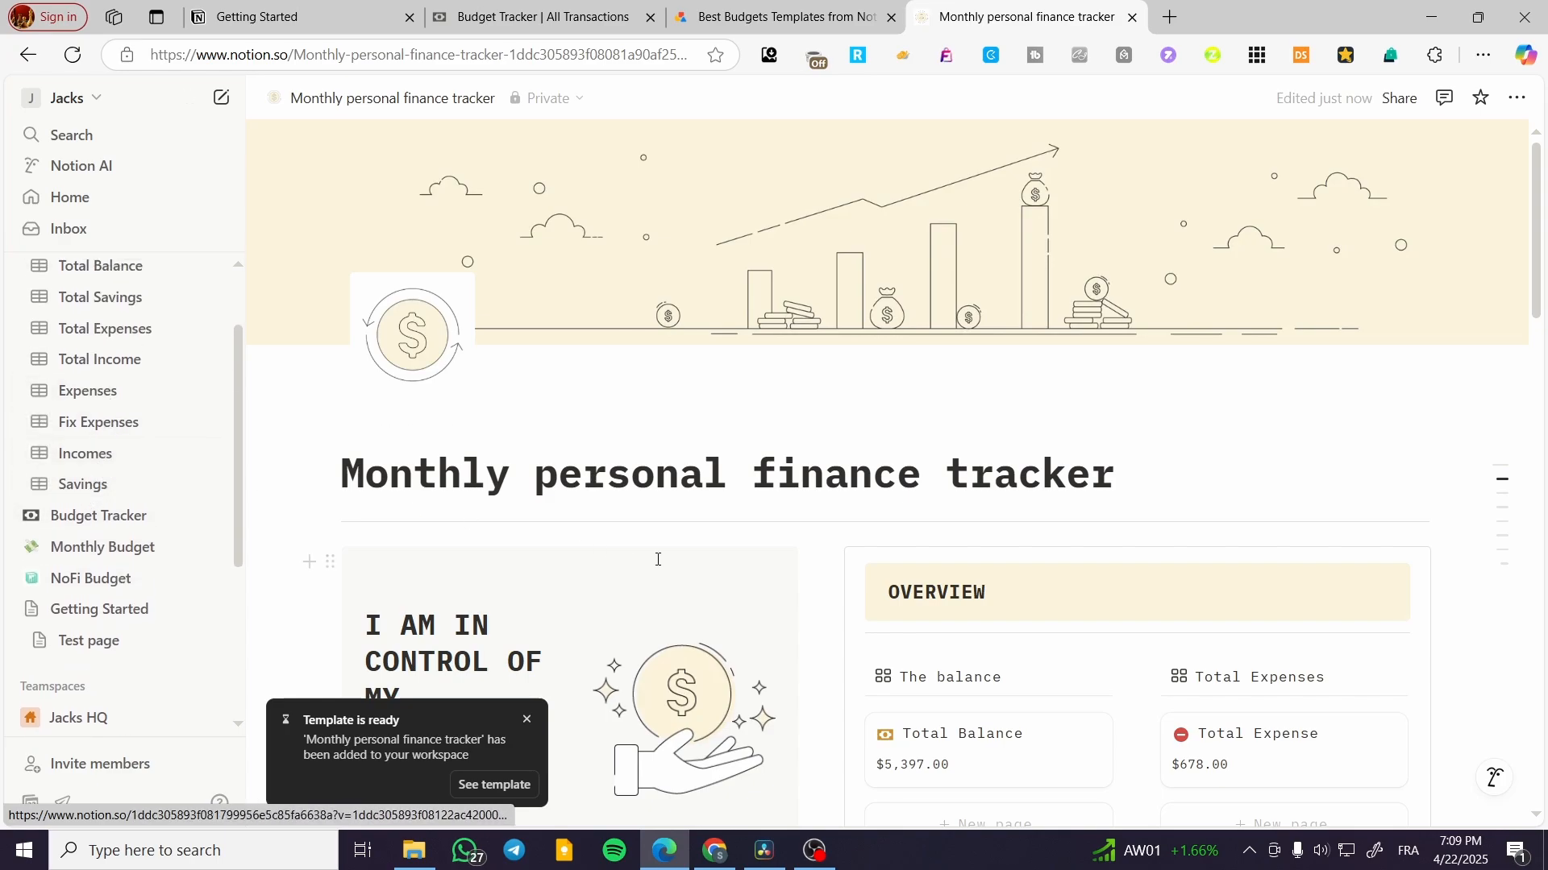
# Look through the finance tracker page's overview, expense chart, quick actions, Expenses, Fix Expenses, Incomes and Savings sections
pyautogui.scroll(-5, 658, 560)
pyautogui.scroll(-3, 1453, 428)
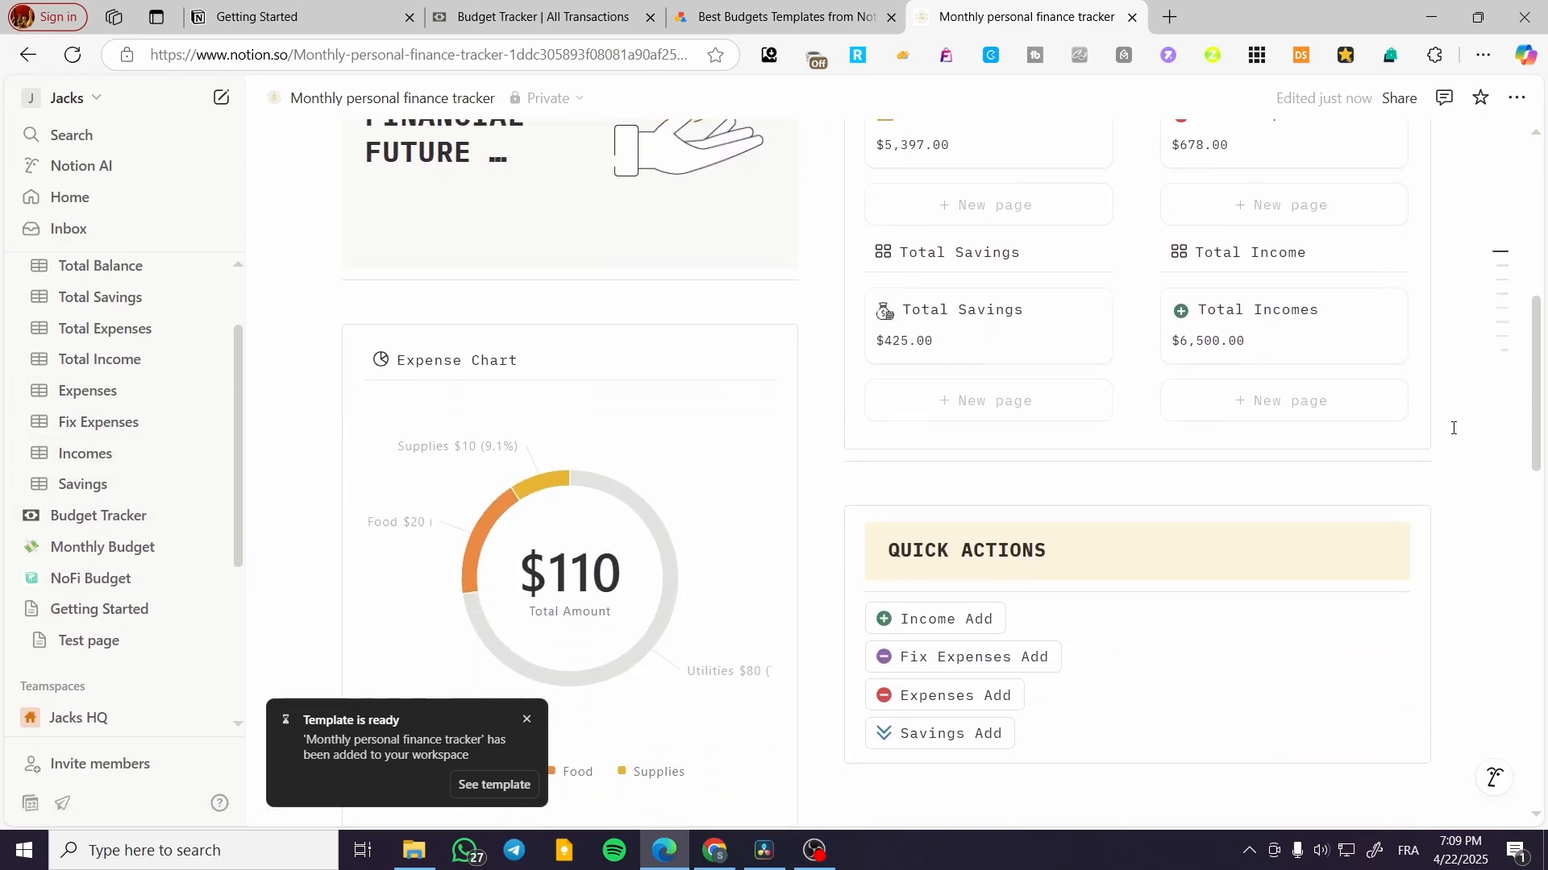
pyautogui.scroll(-7, 1453, 428)
pyautogui.scroll(-3, 1368, 444)
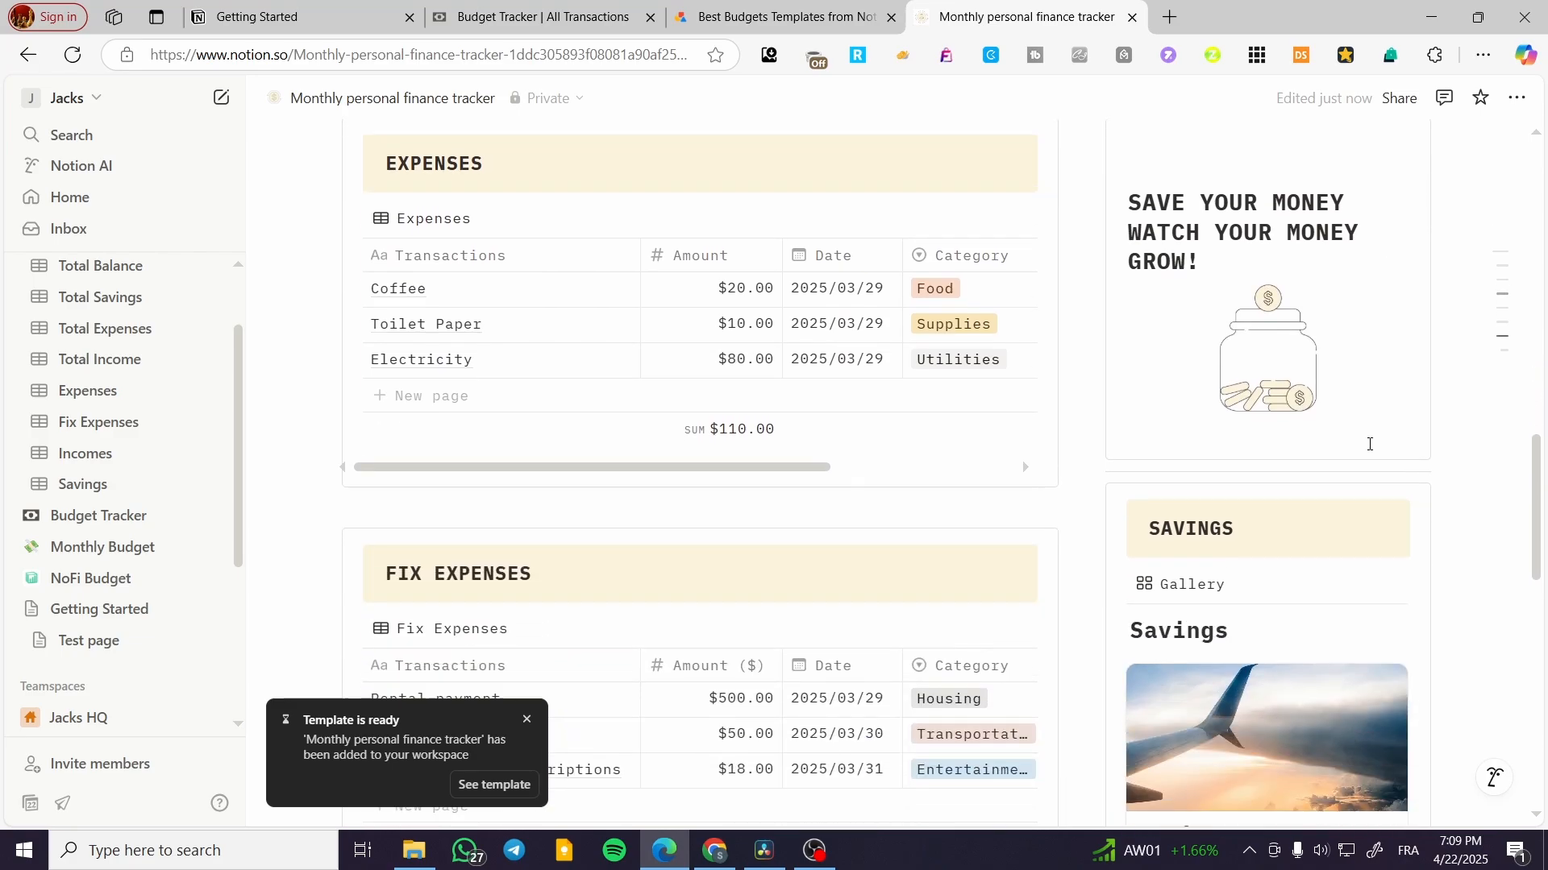
pyautogui.scroll(-7, 1369, 444)
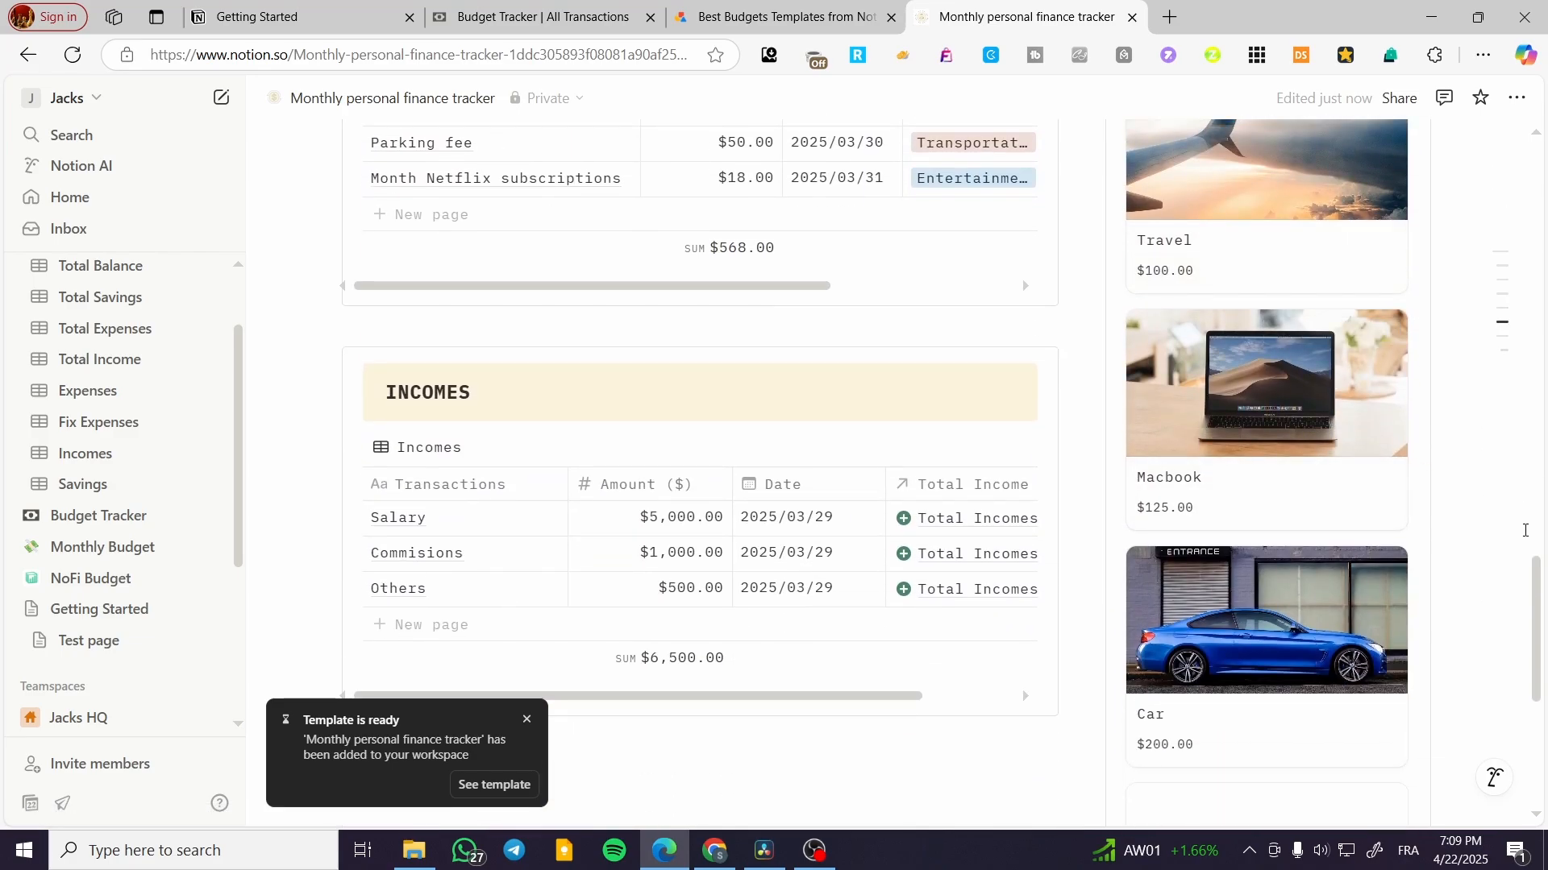
pyautogui.moveTo(1541, 582); pyautogui.dragTo(1544, 550)
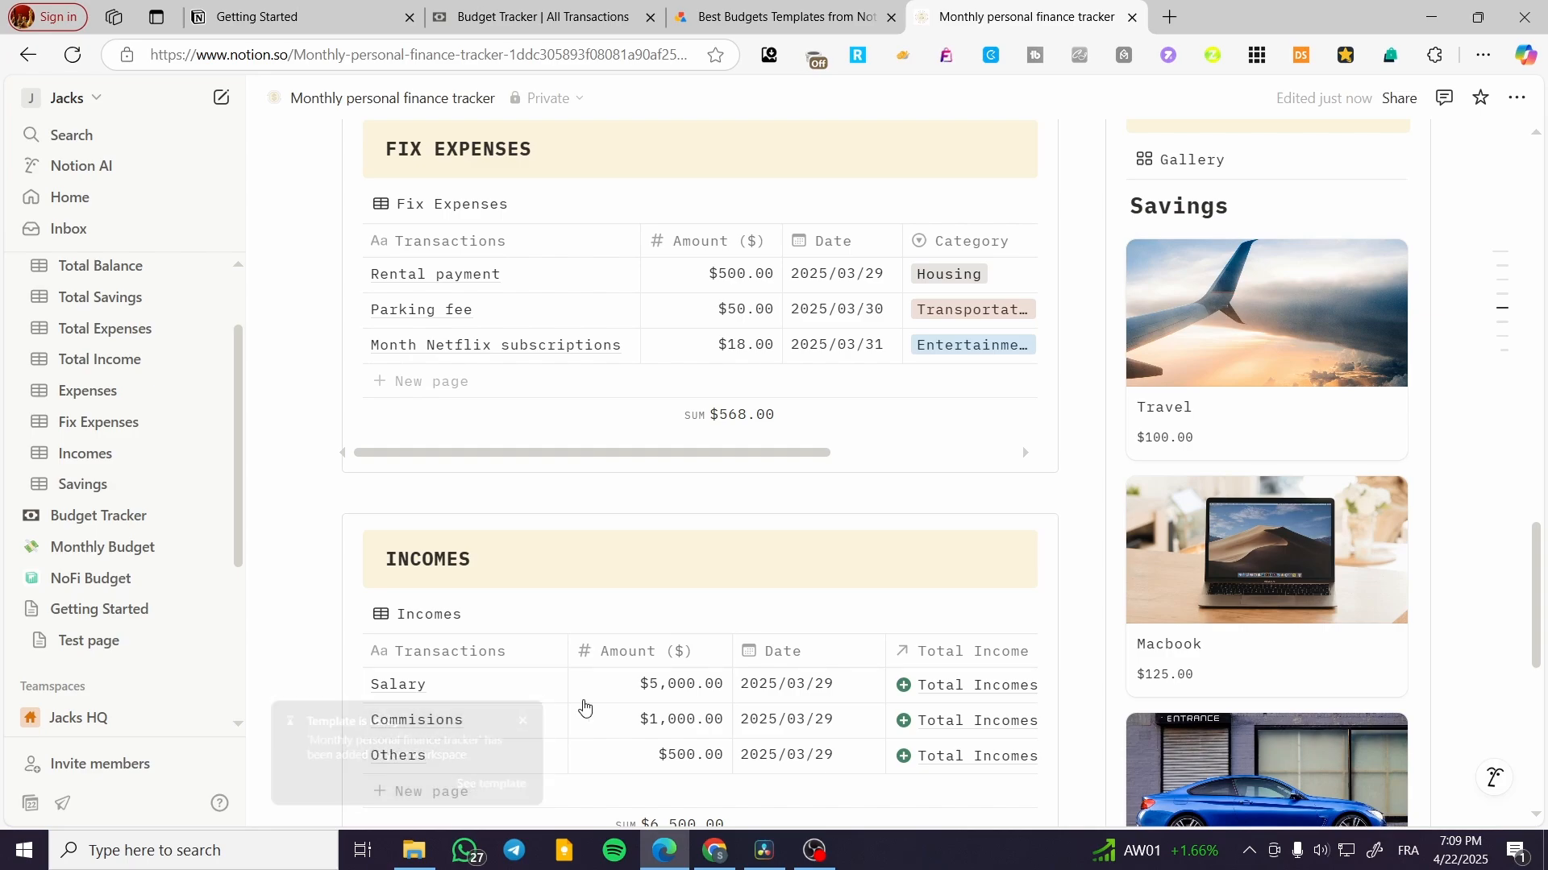
pyautogui.moveTo(1535, 607); pyautogui.dragTo(1510, 258)
# Return to the Marketplace browser tab, close the template details and the Google sign-in prompt, and browse the Budgets templates again
pyautogui.click(692, 11)
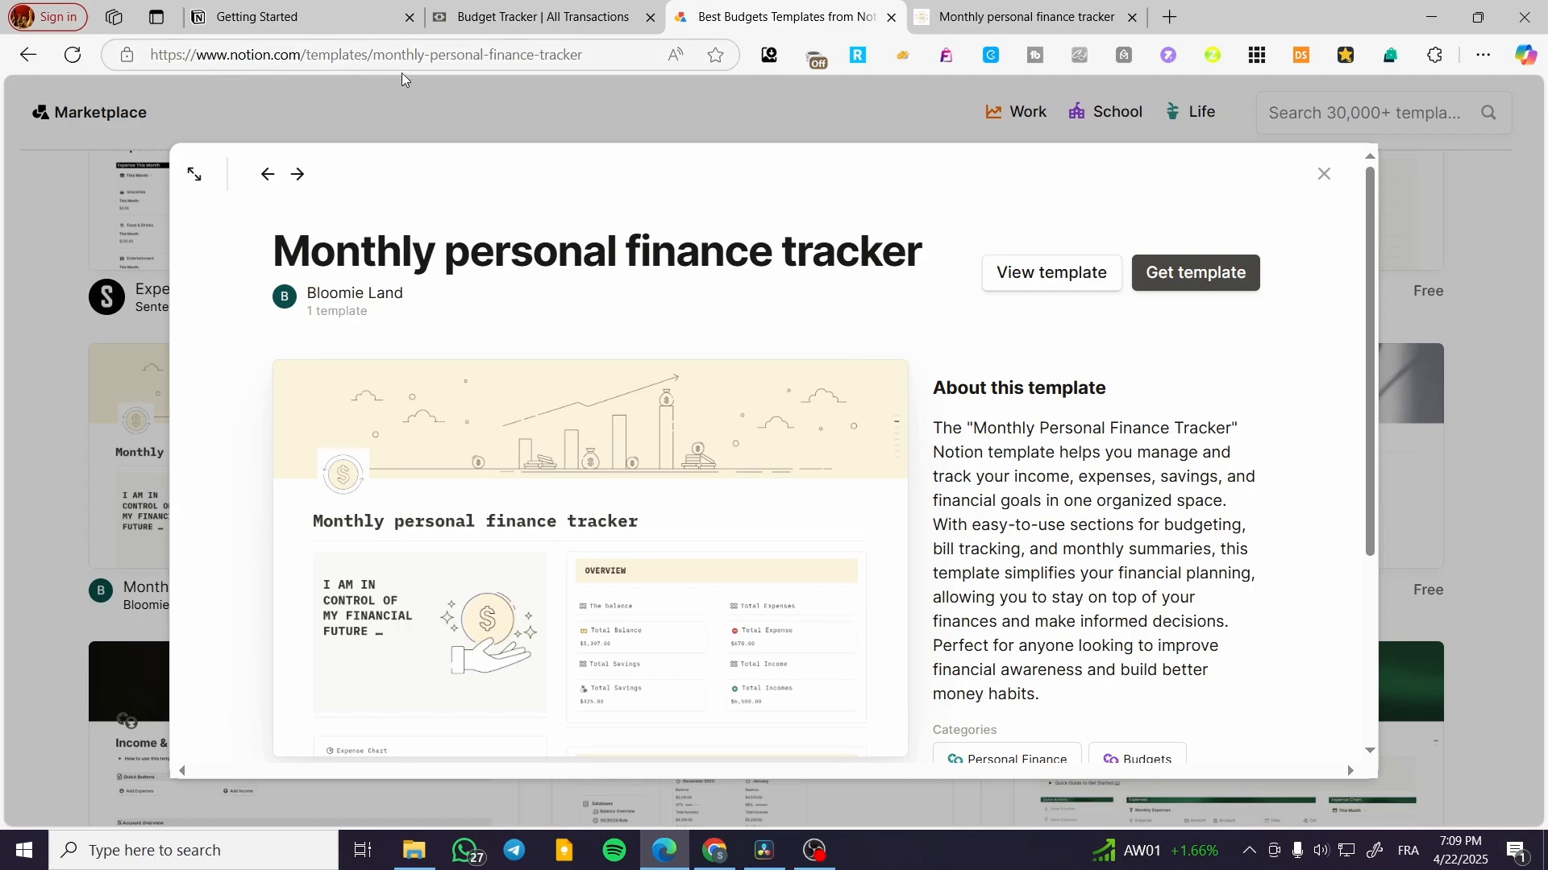
pyautogui.click(1324, 174)
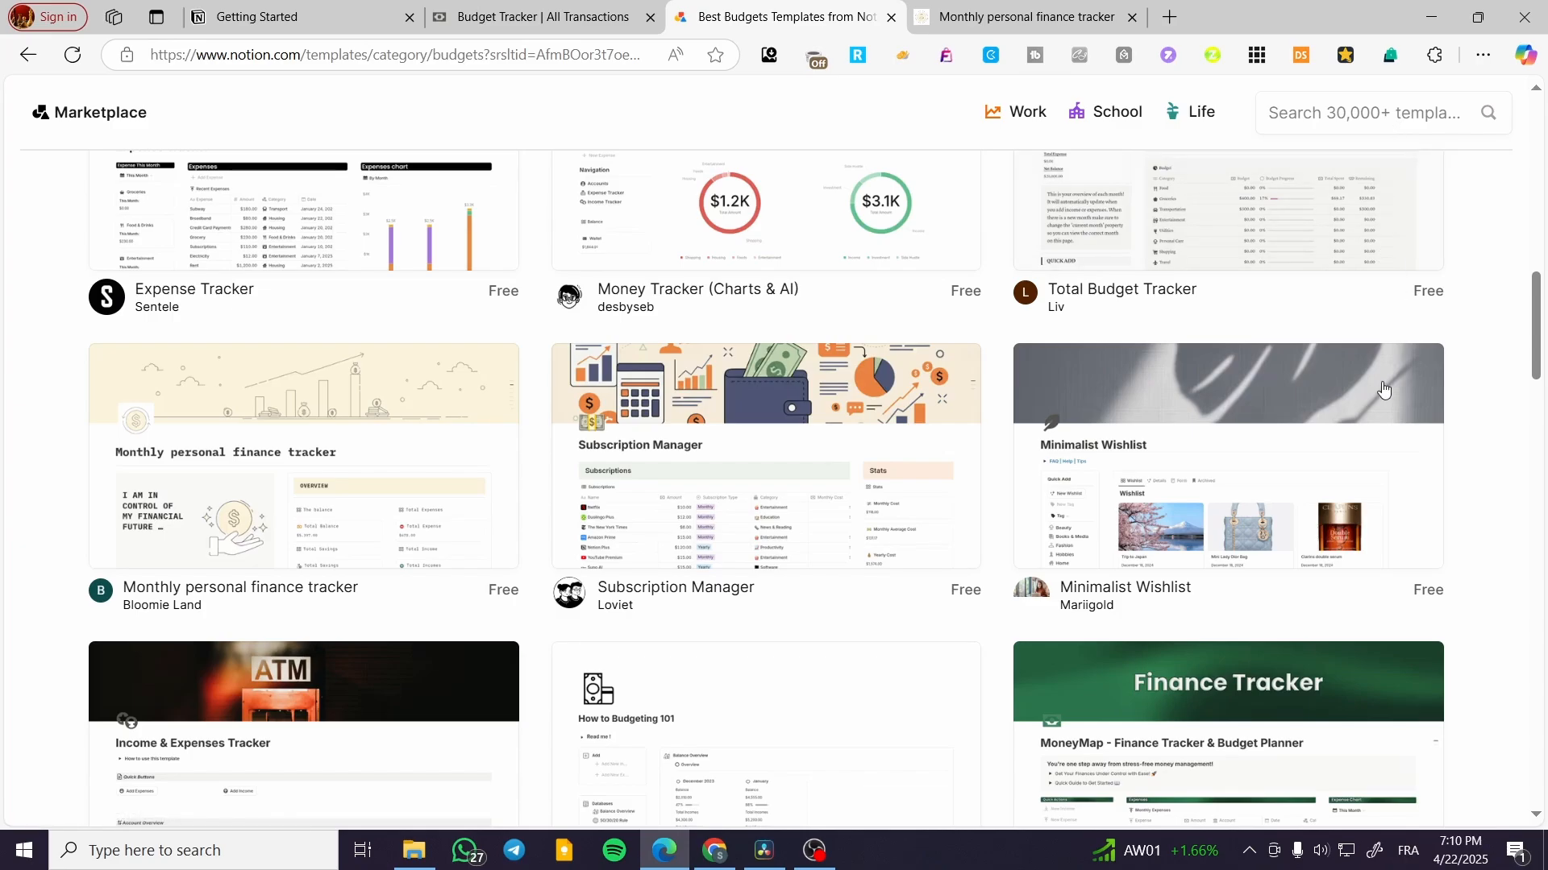
pyautogui.scroll(15, 839, 504)
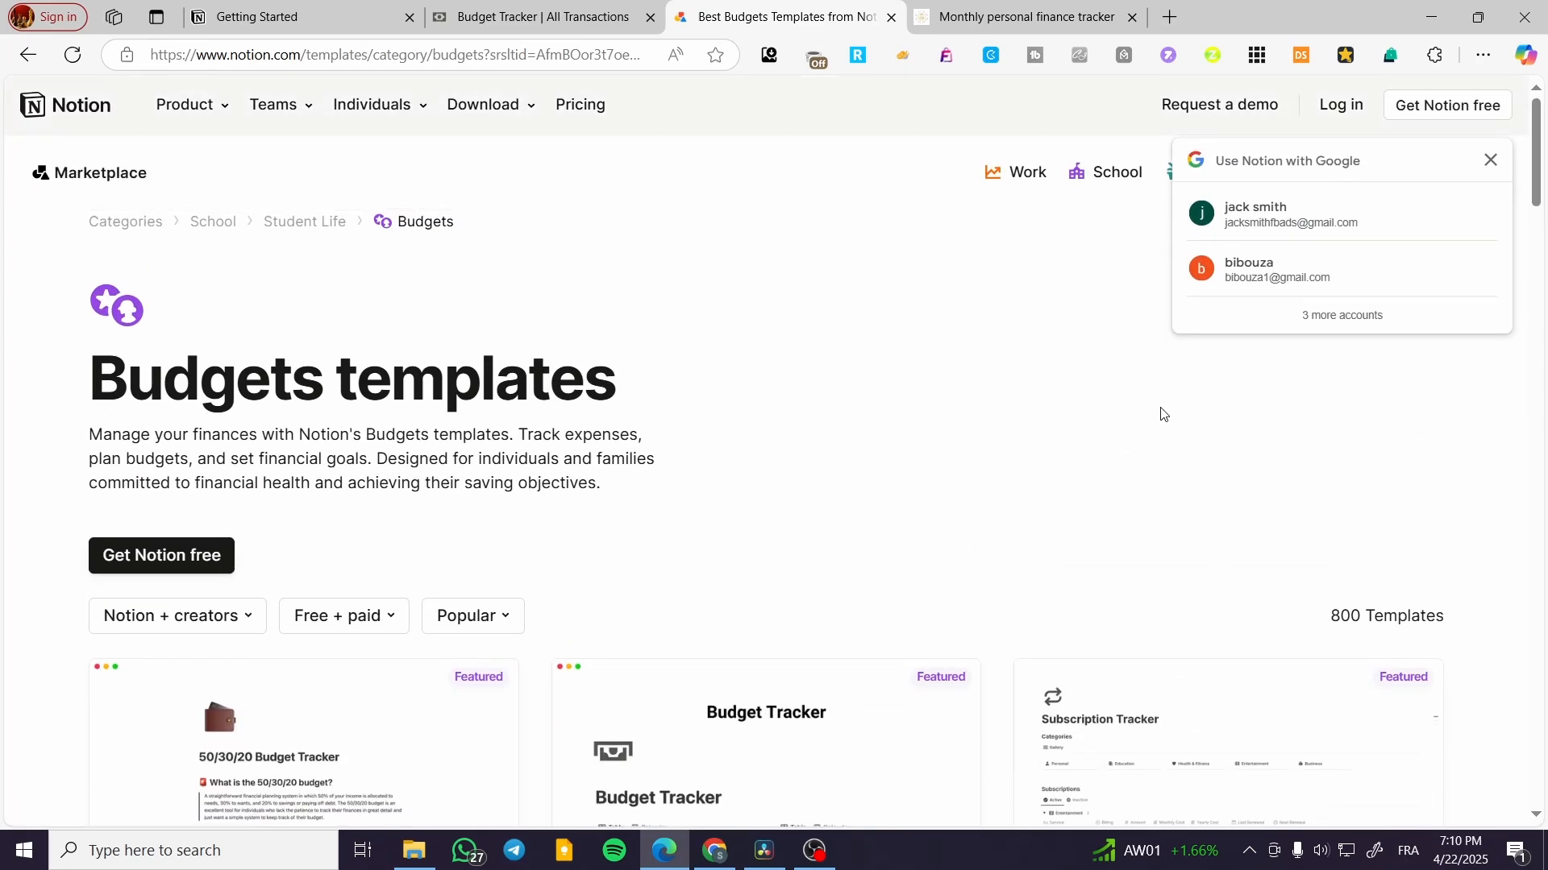
pyautogui.click(1488, 162)
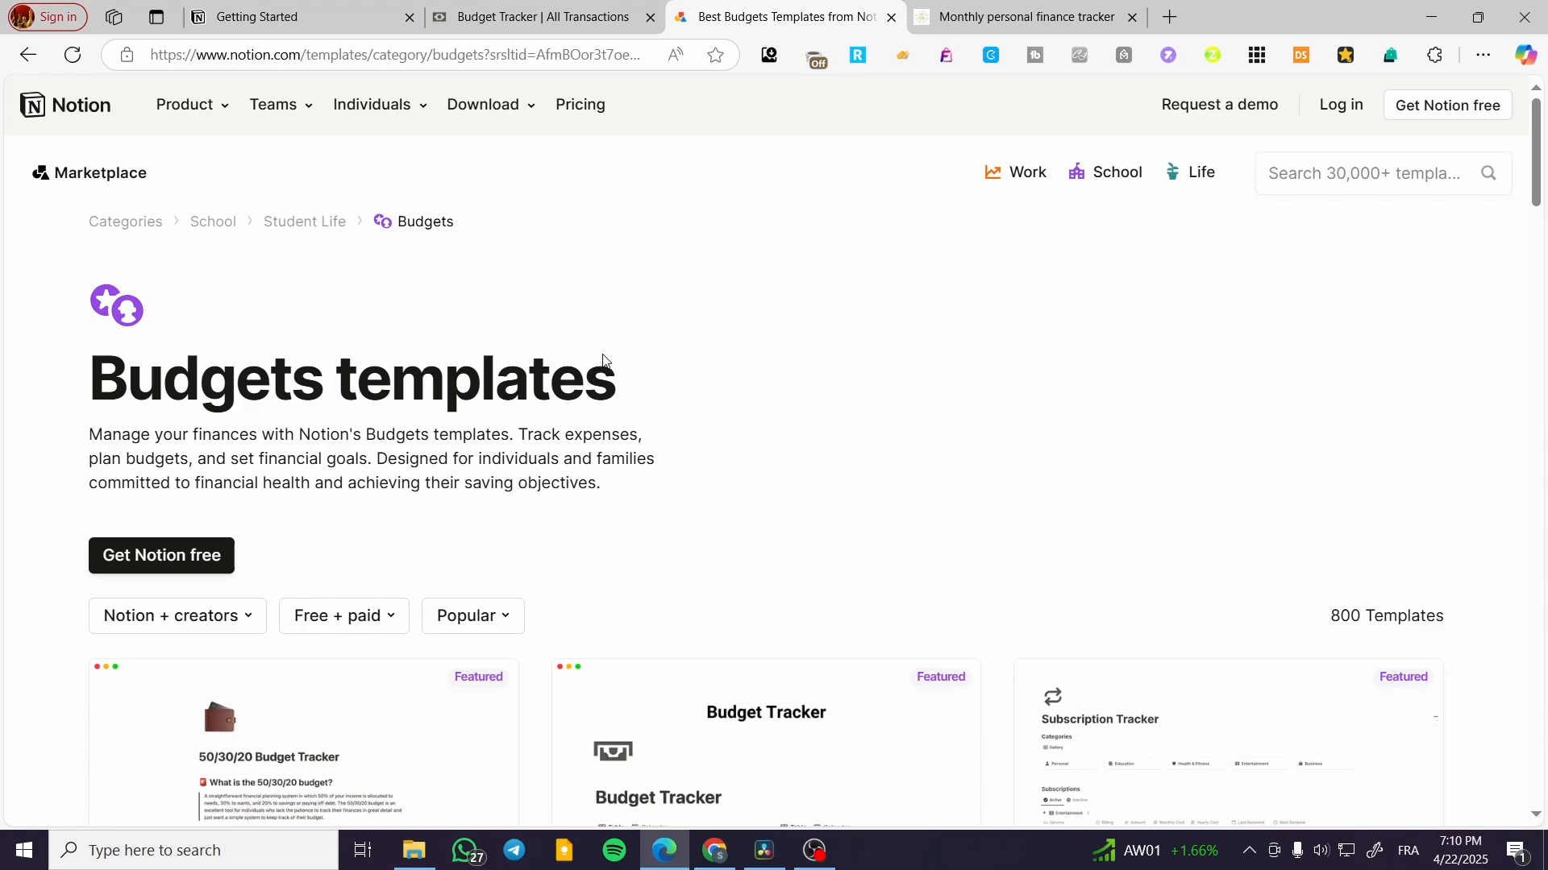
pyautogui.scroll(-5, 298, 488)
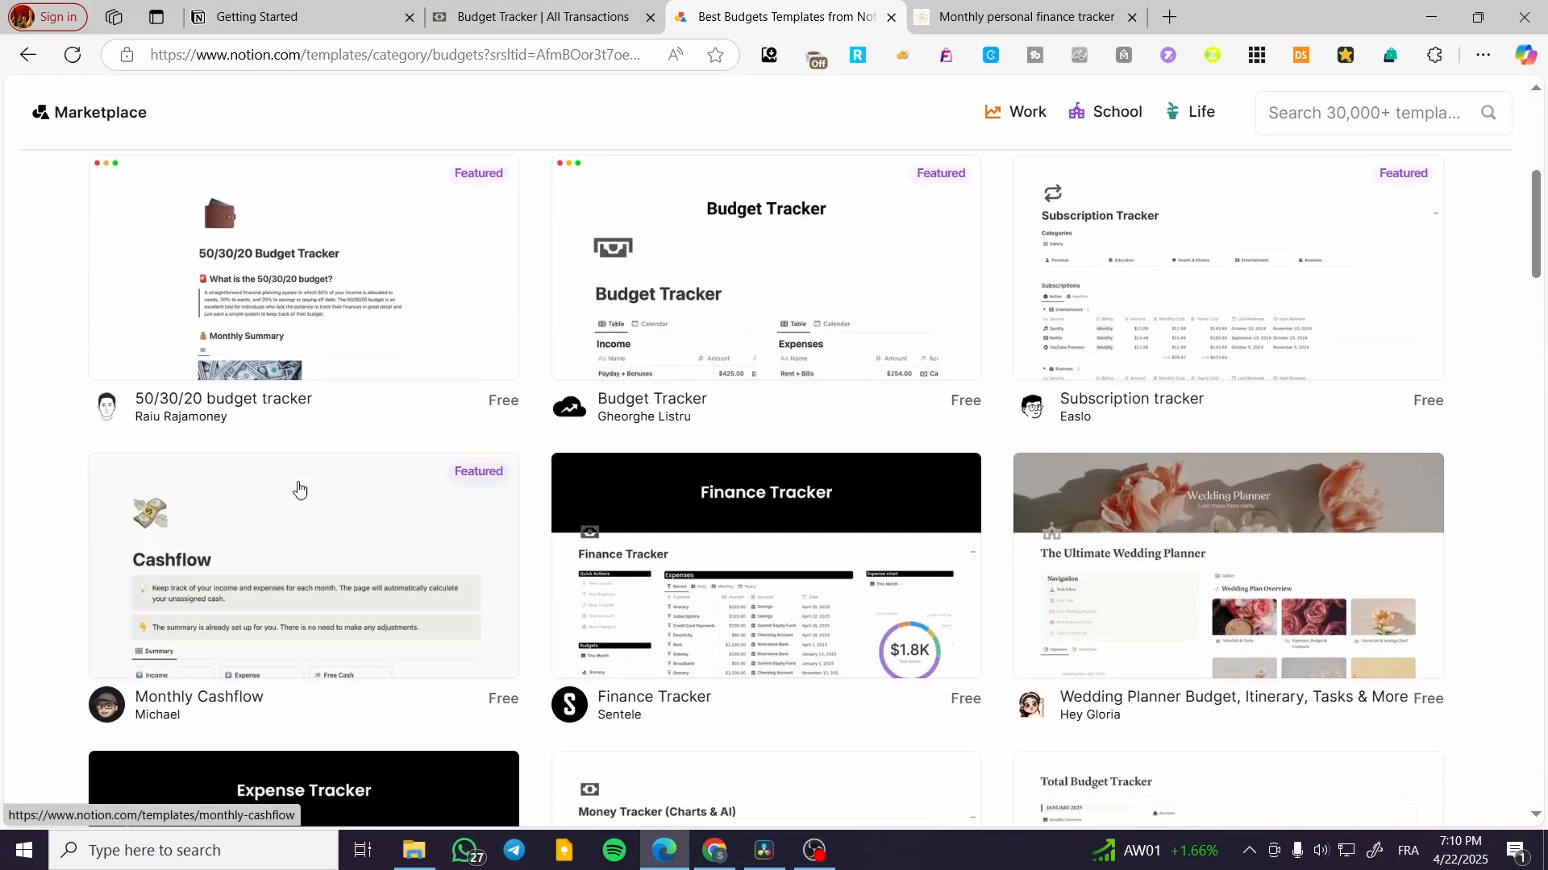